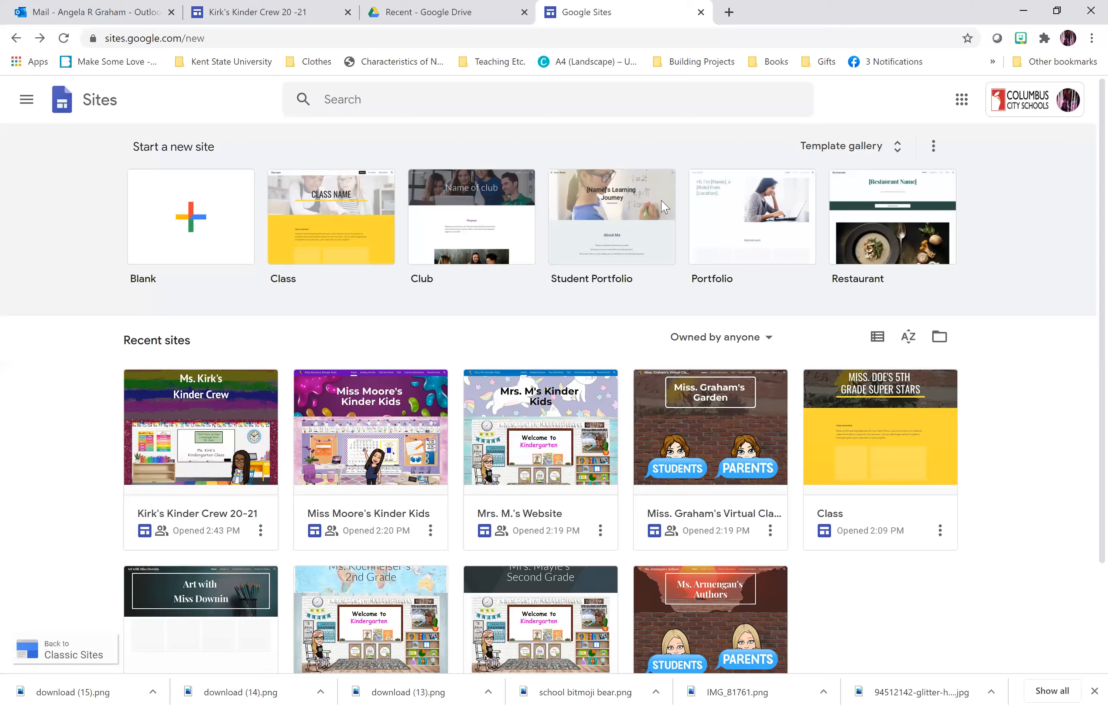
- Create a new blank site and name it "Example Site"
click(198, 217)
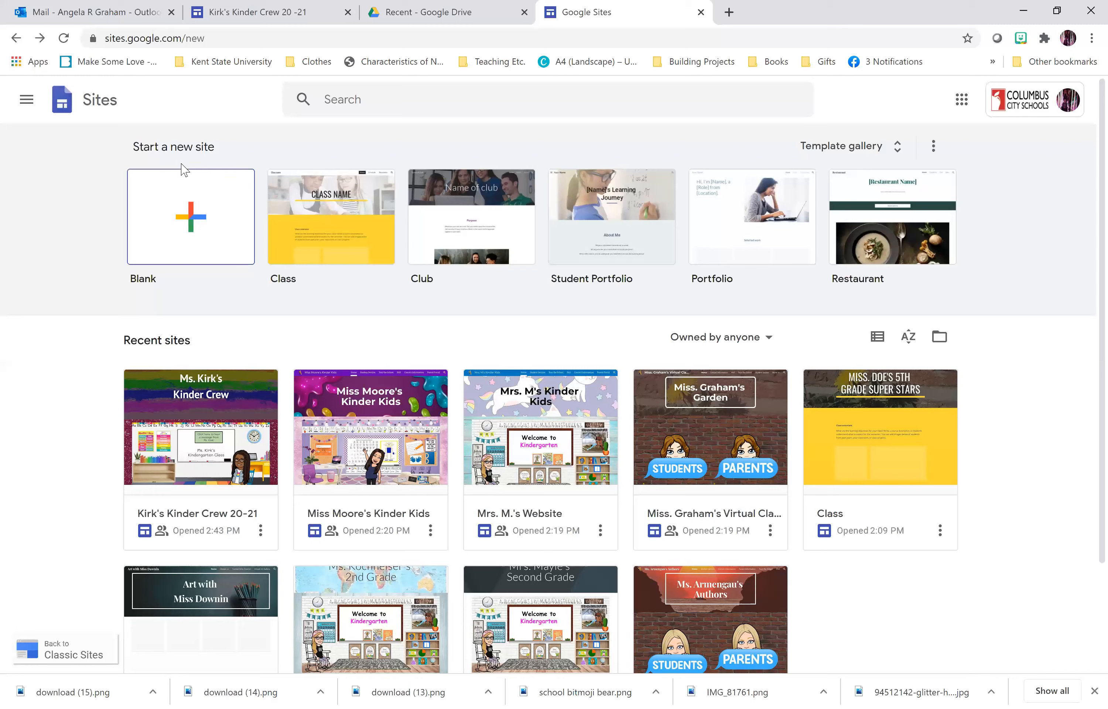
click(190, 206)
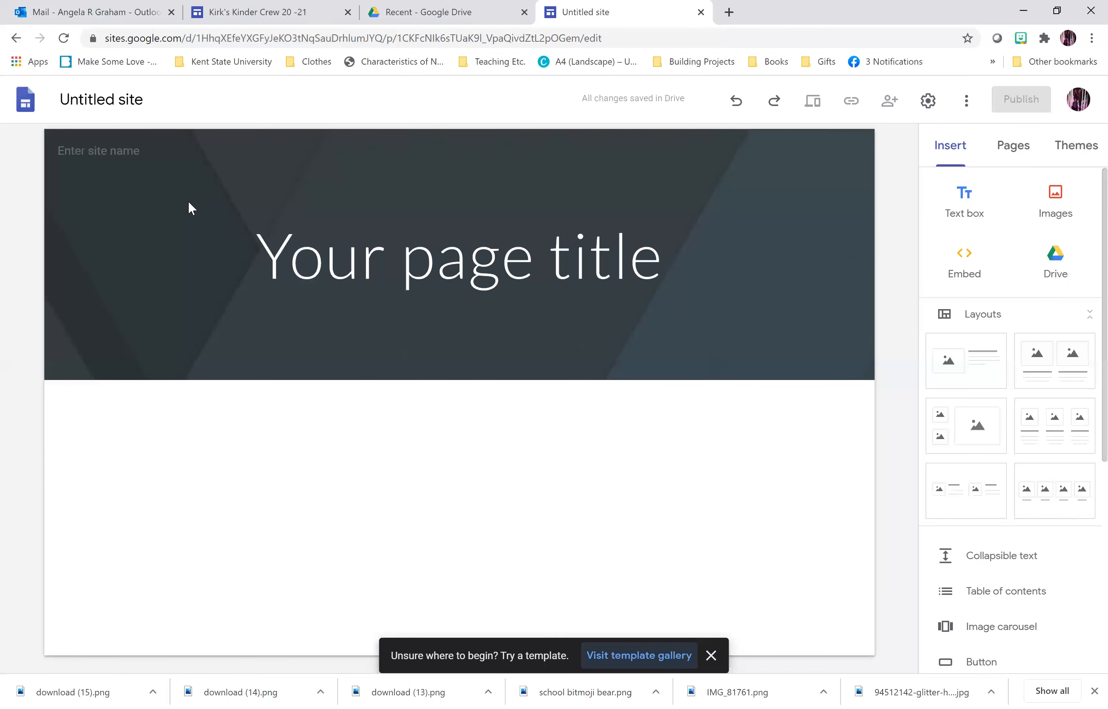
click(138, 100)
text(Exa)
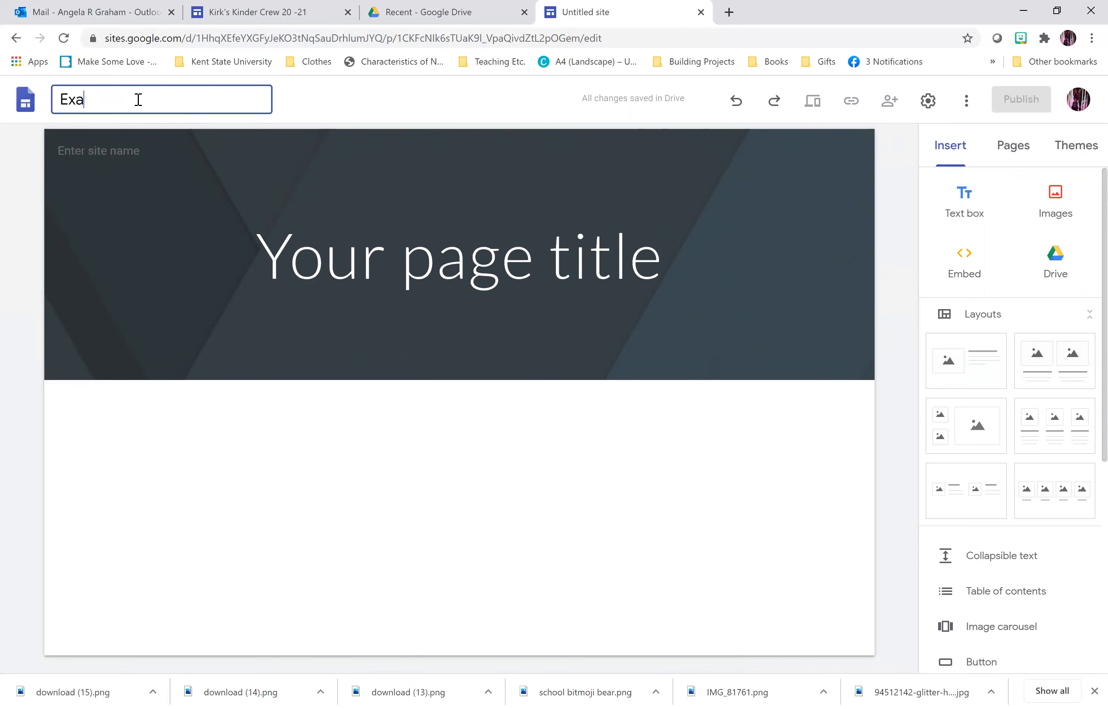
text(mple Site)
- Replace the home page title with the teacher's name in possessive form followed by "Kinder Kids"
click(356, 254)
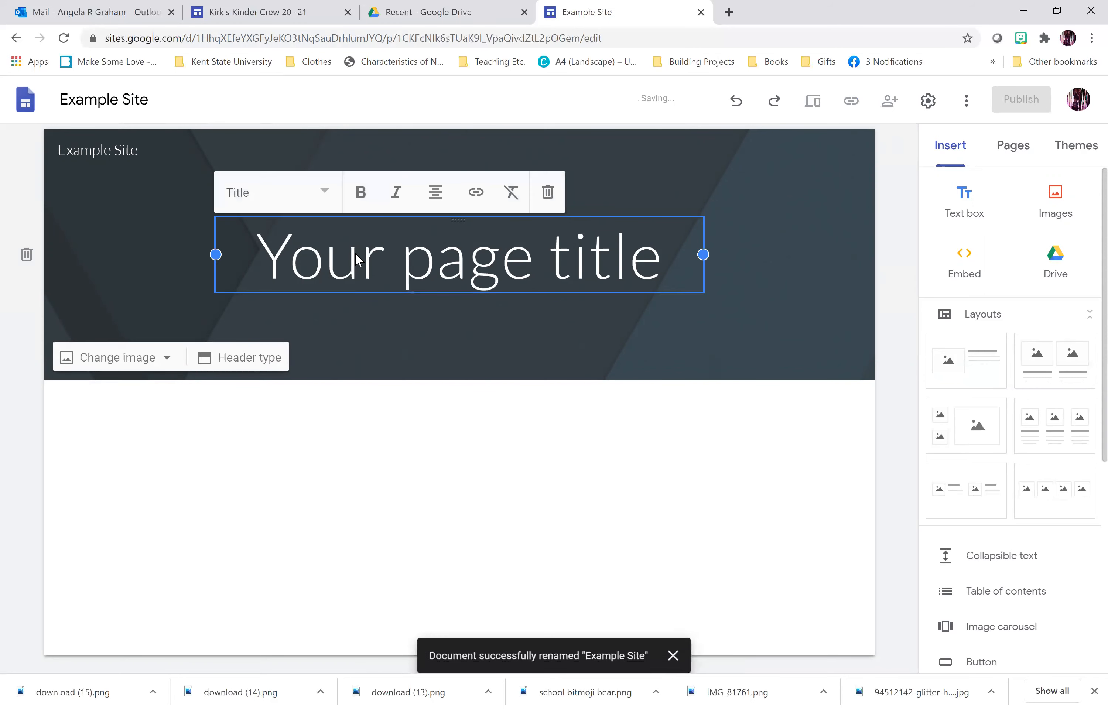
text(Miss.)
triple_click(355, 254)
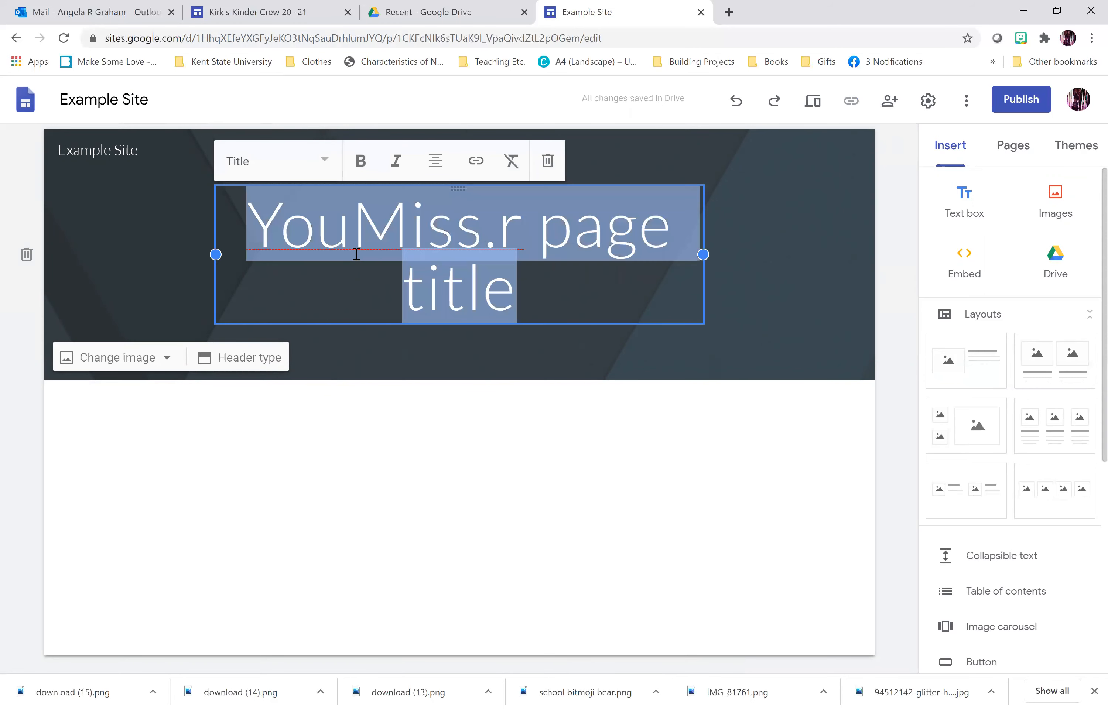
text(Miss.)
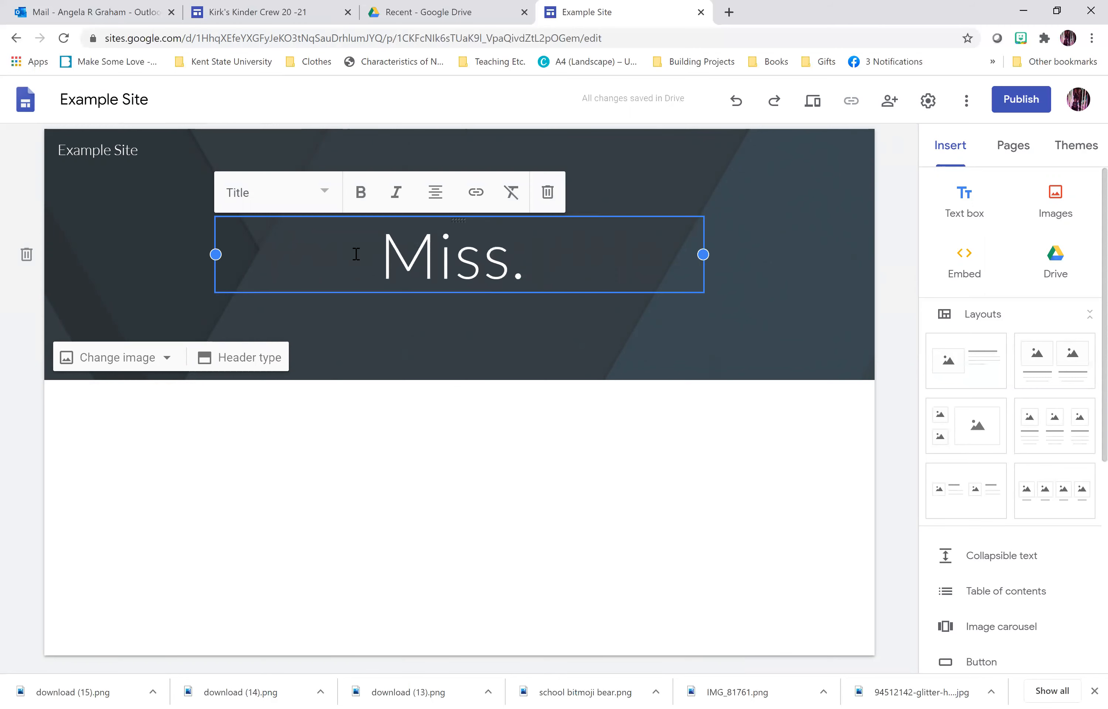
text( Doe's Kin)
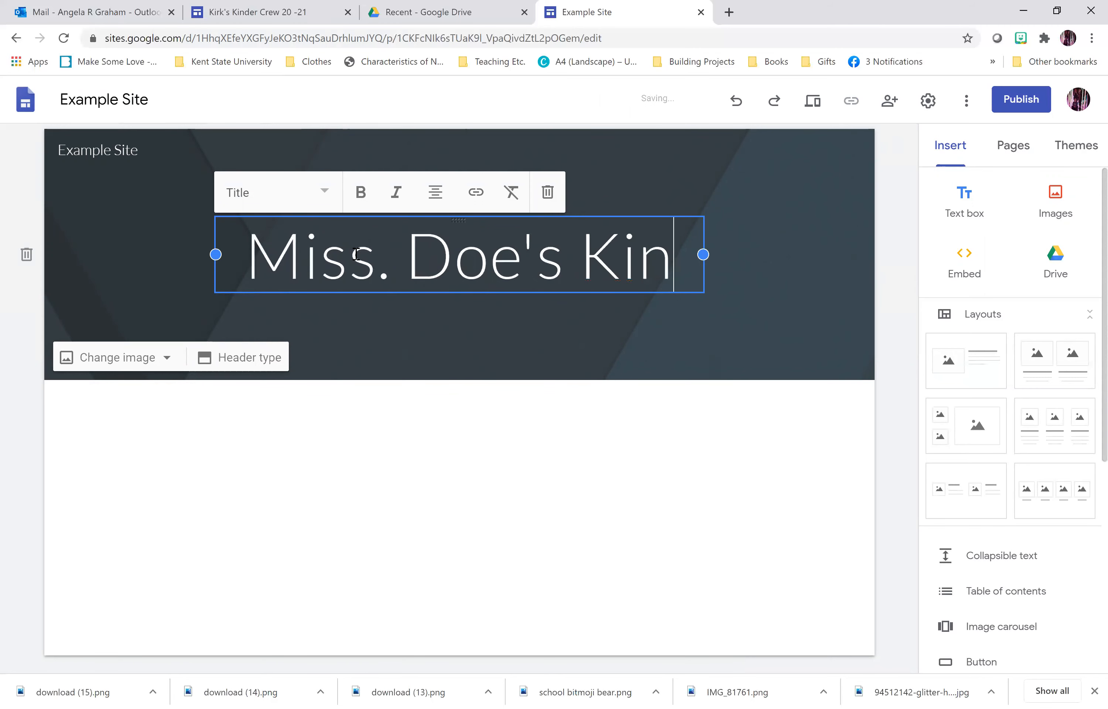
text(der Kids)
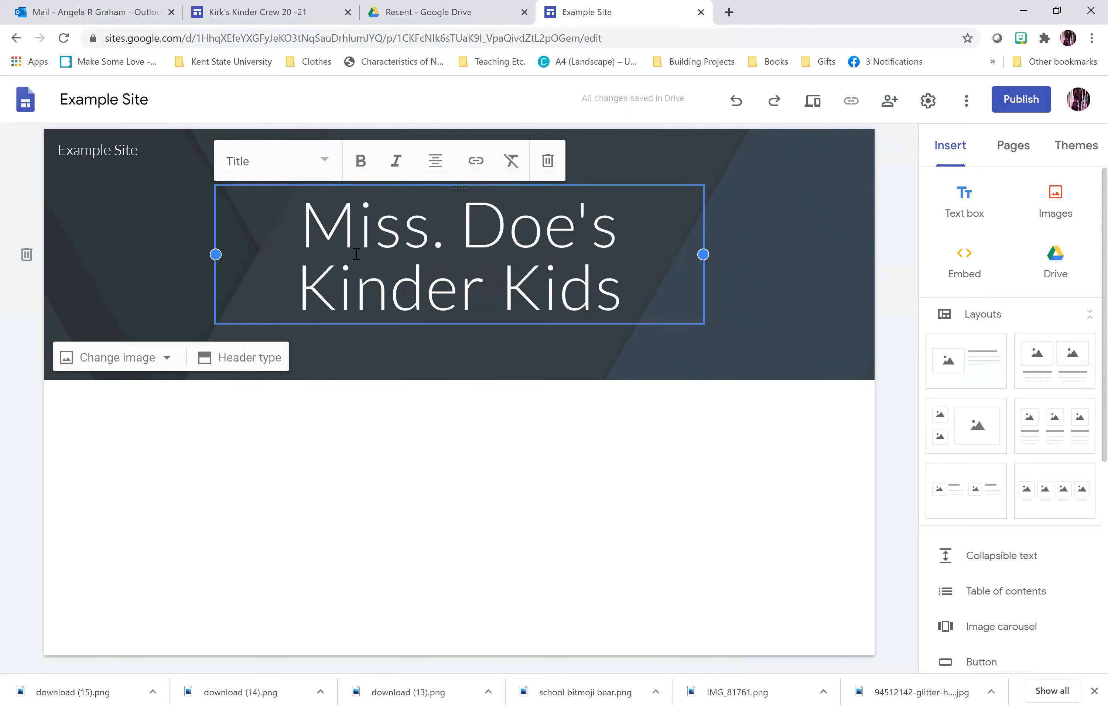
click(167, 558)
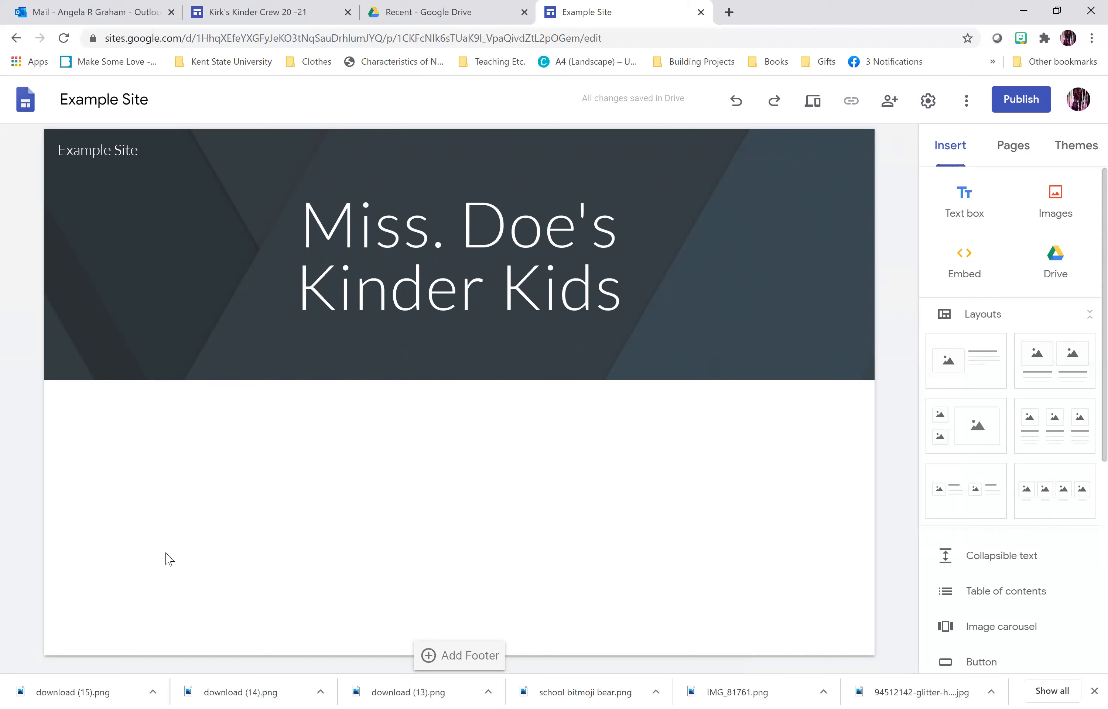
- Browse the built-in image gallery for possible header backgrounds, then close it without choosing one
mouse_move(615, 379)
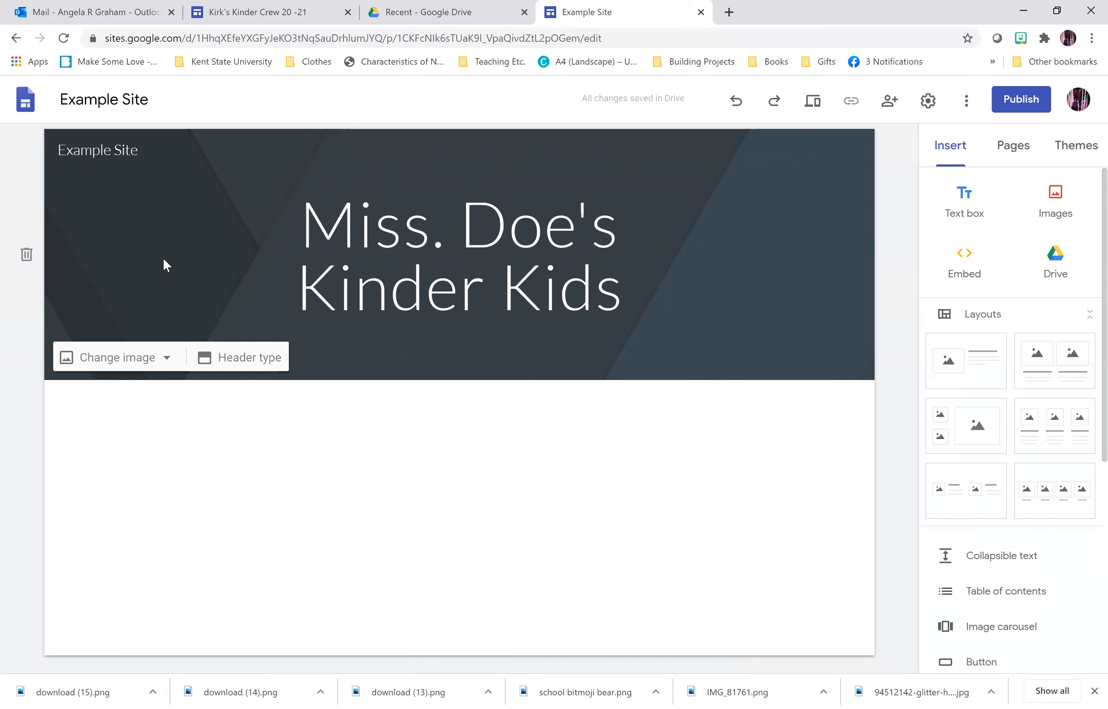
click(156, 366)
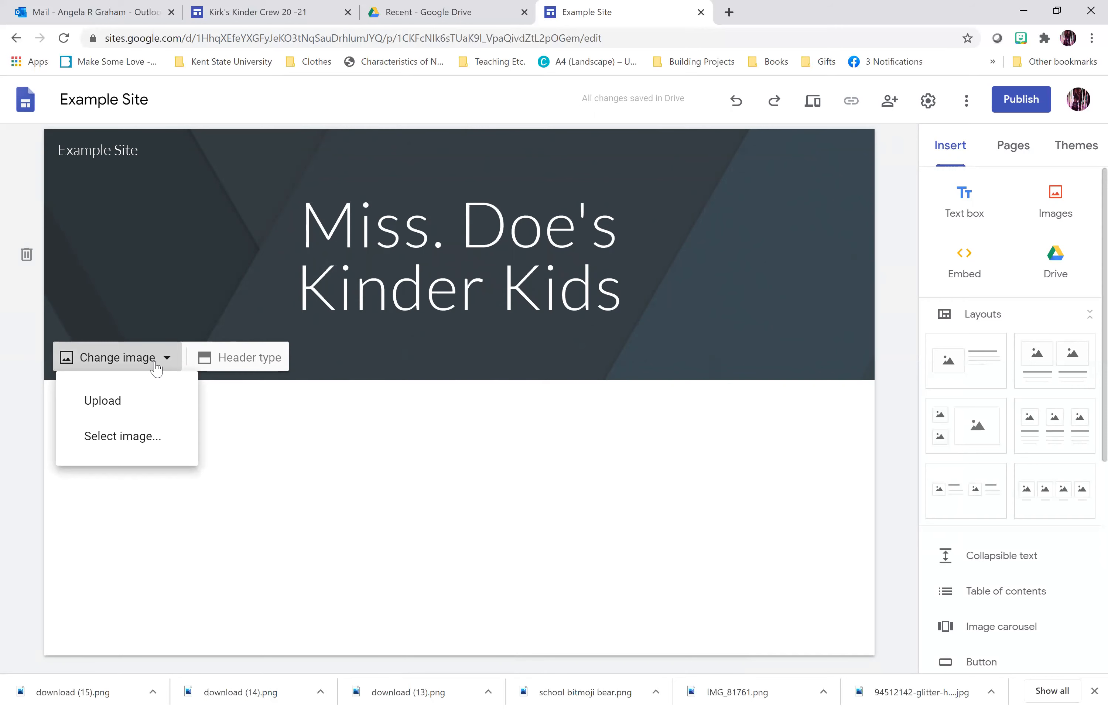
click(139, 449)
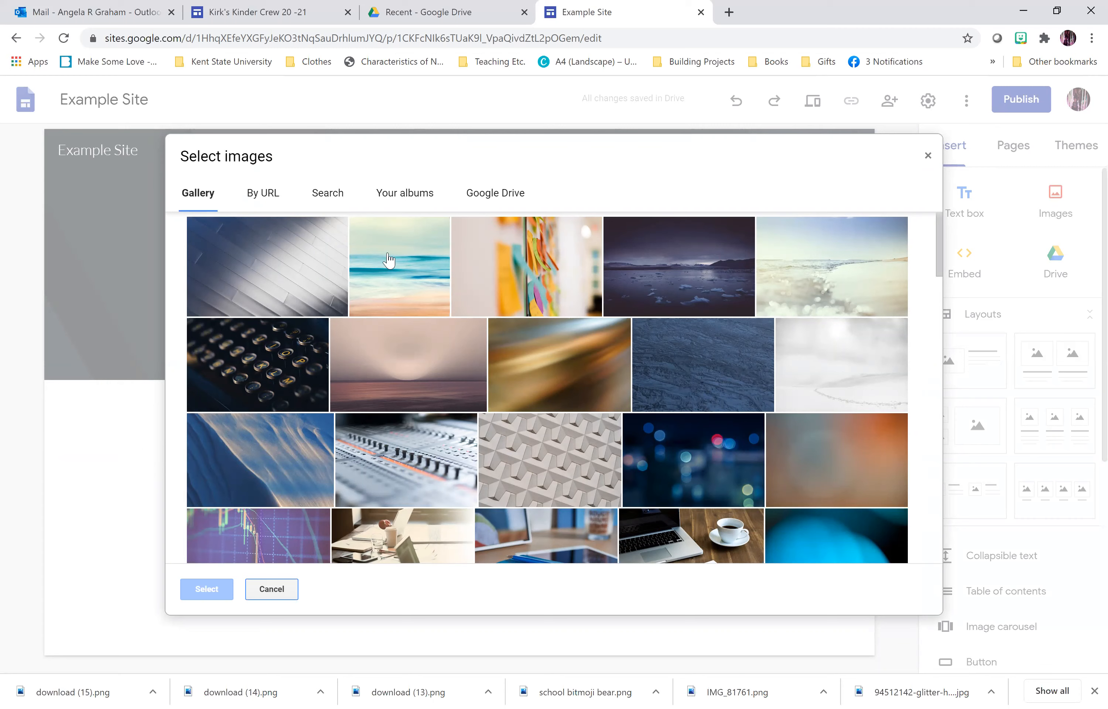
click(492, 356)
scroll(493, 358, down, 2)
scroll(494, 357, down, 10)
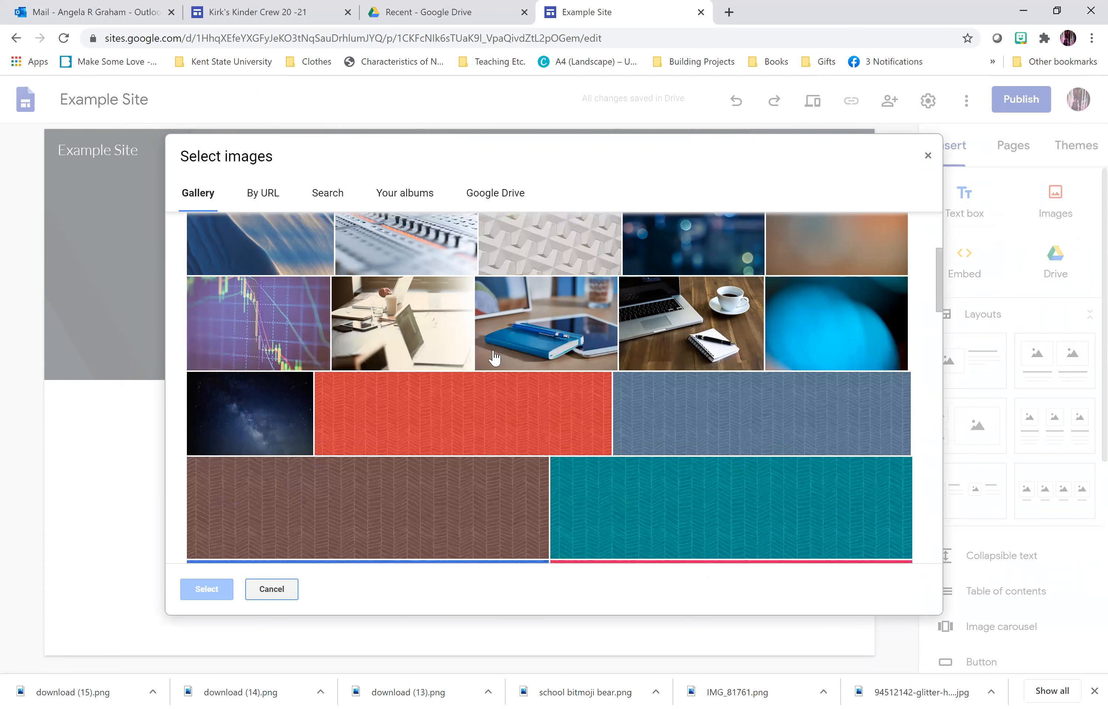
click(494, 357)
scroll(494, 357, down, 10)
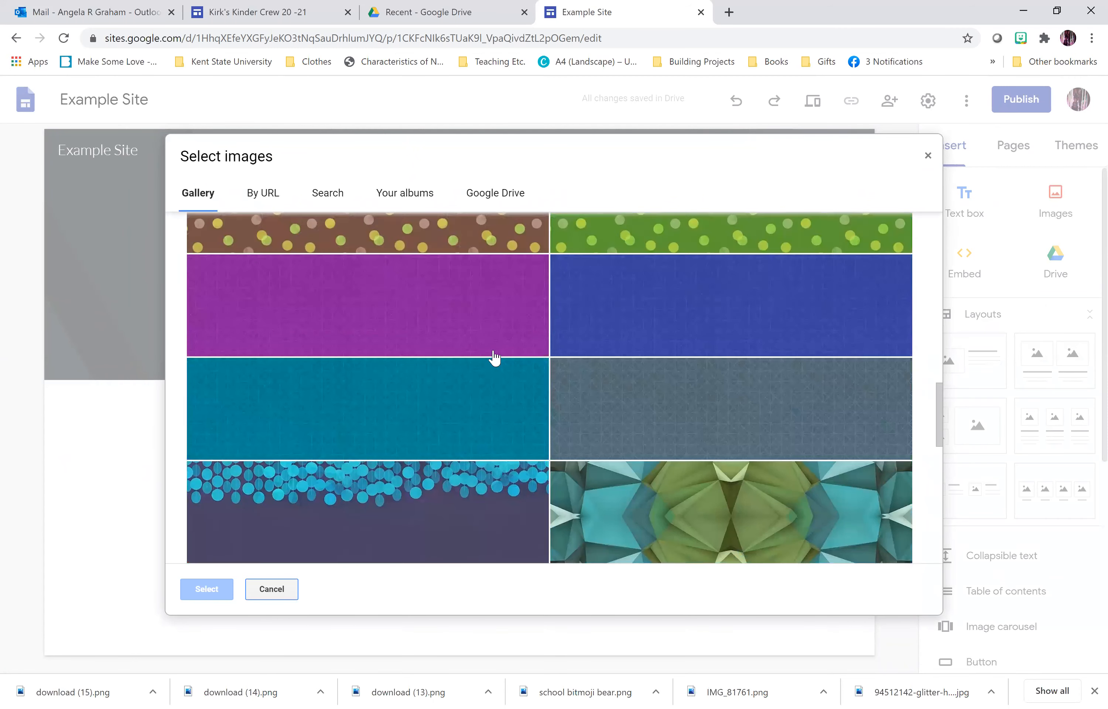
scroll(494, 357, down, 3)
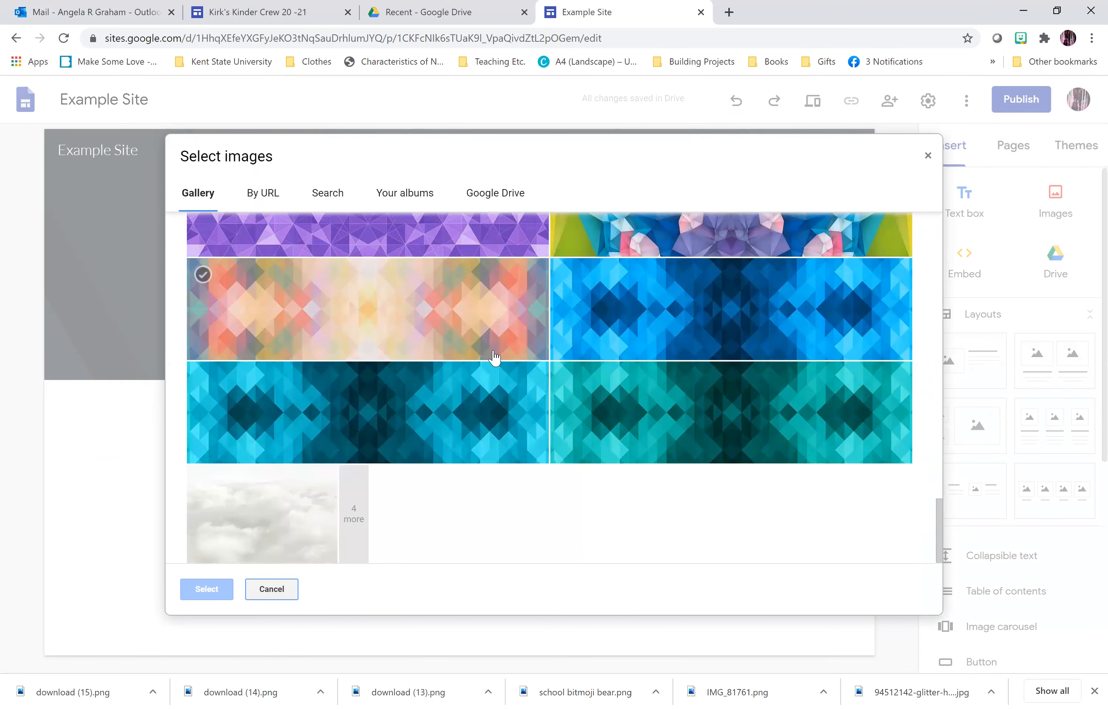
click(272, 589)
- Upload a pink glitter image from the computer as the header background and remove its readability adjustment
click(122, 361)
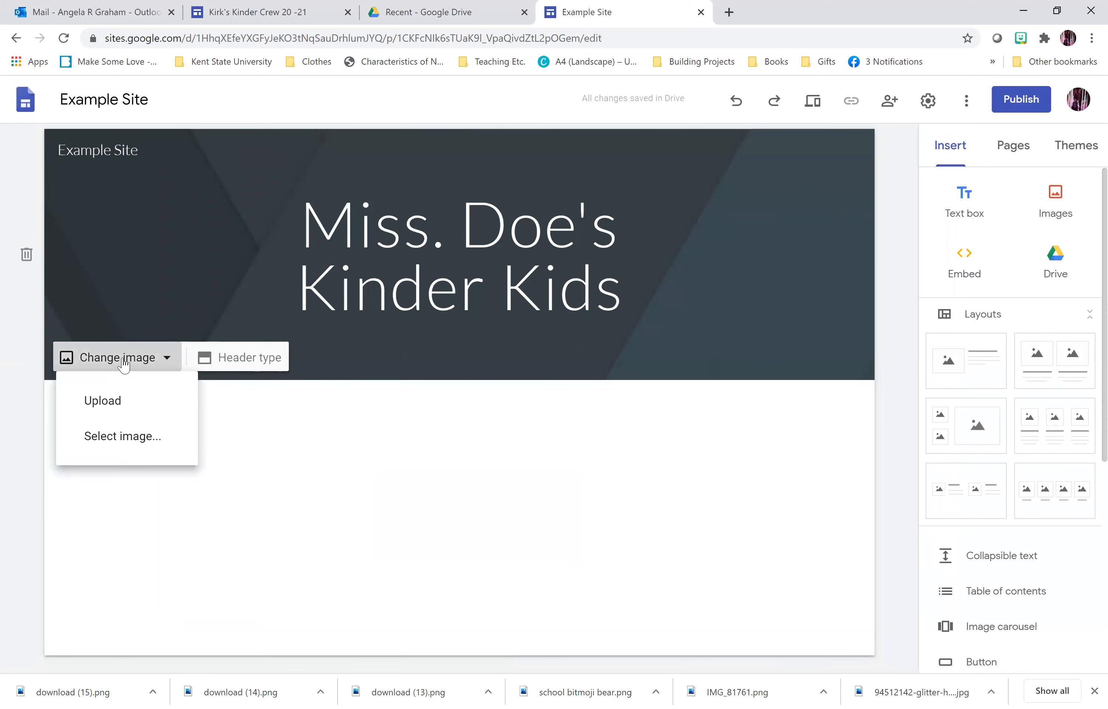
click(116, 401)
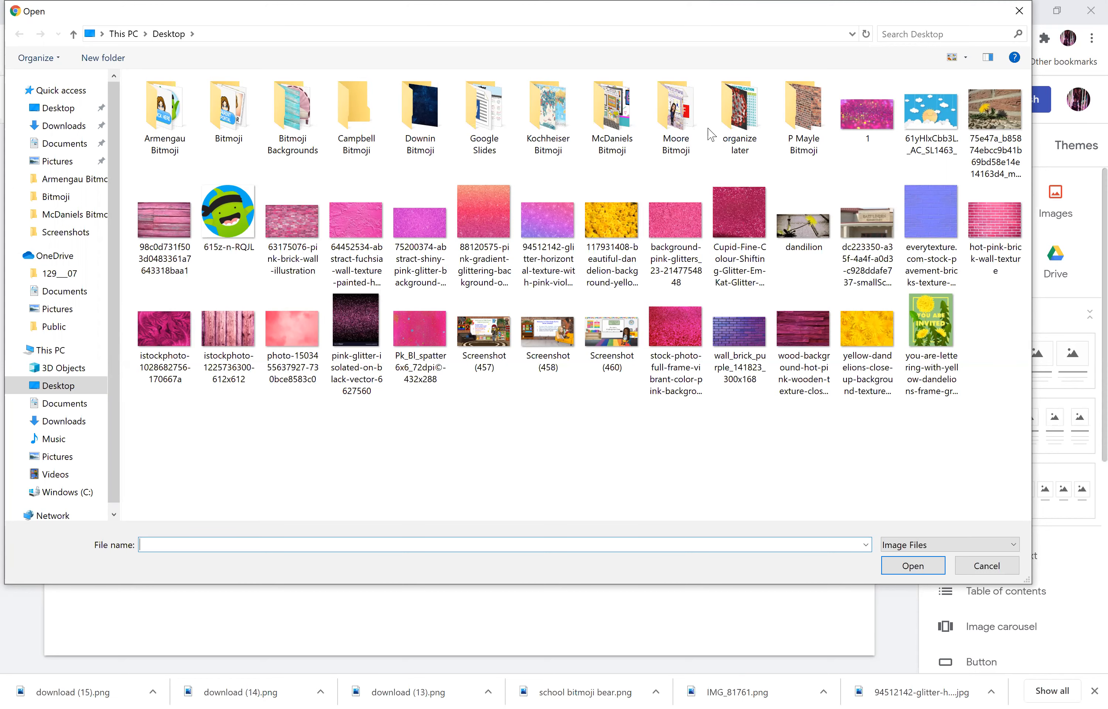
double_click(682, 134)
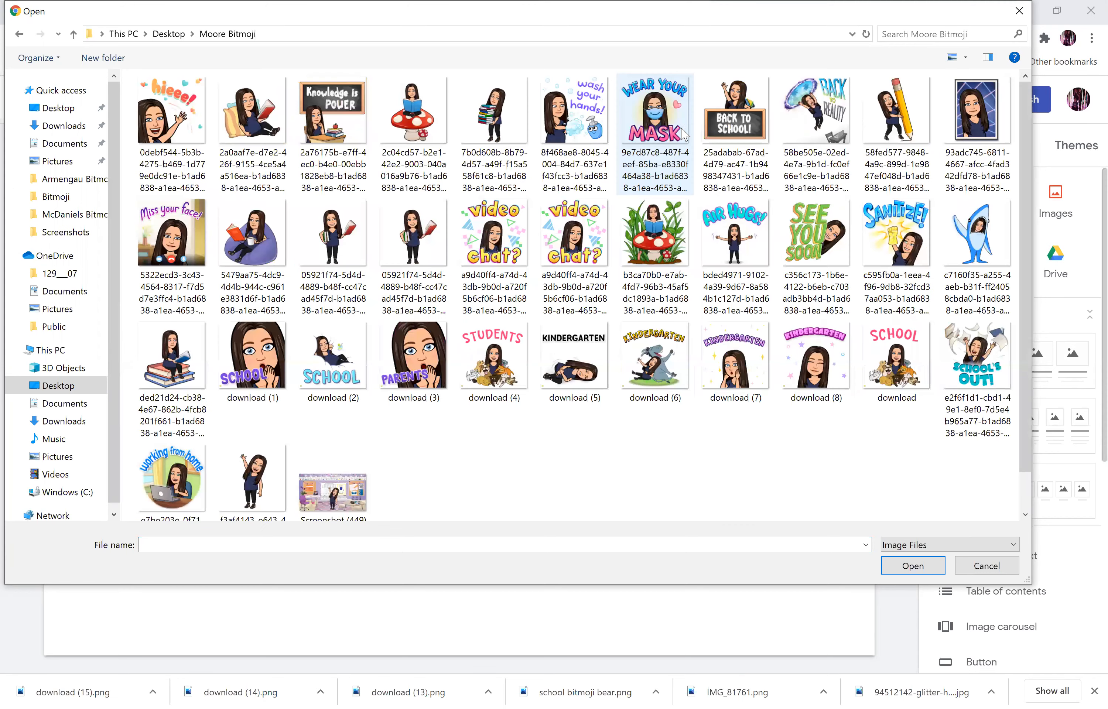
scroll(577, 328, down, 1)
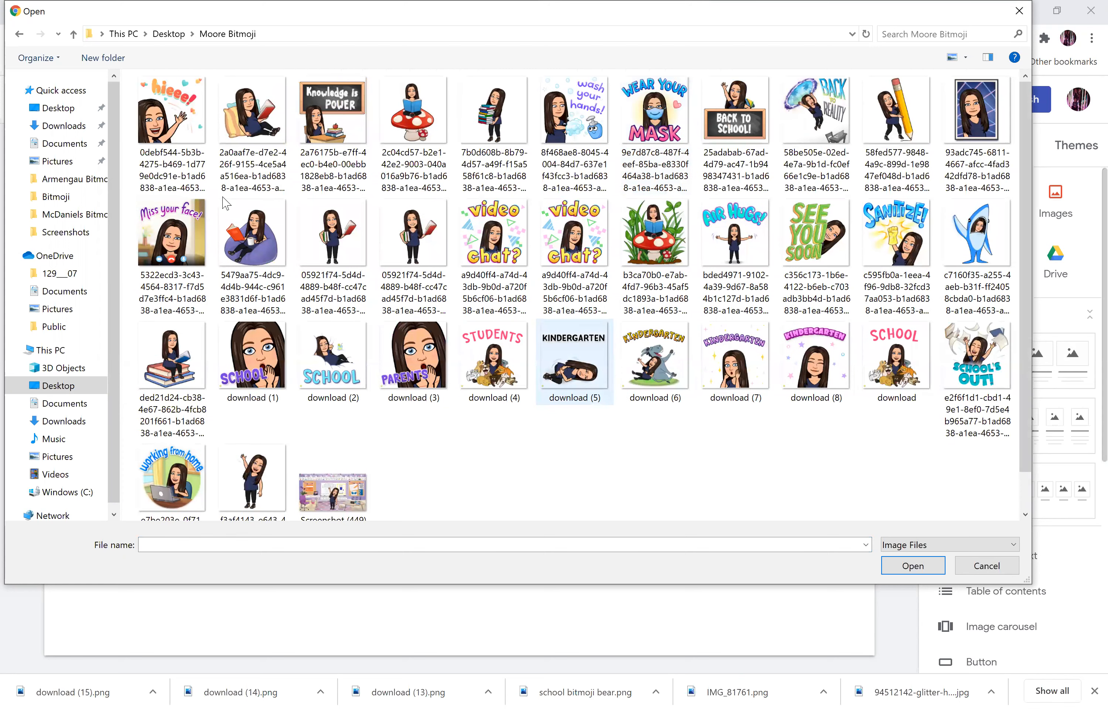
click(19, 34)
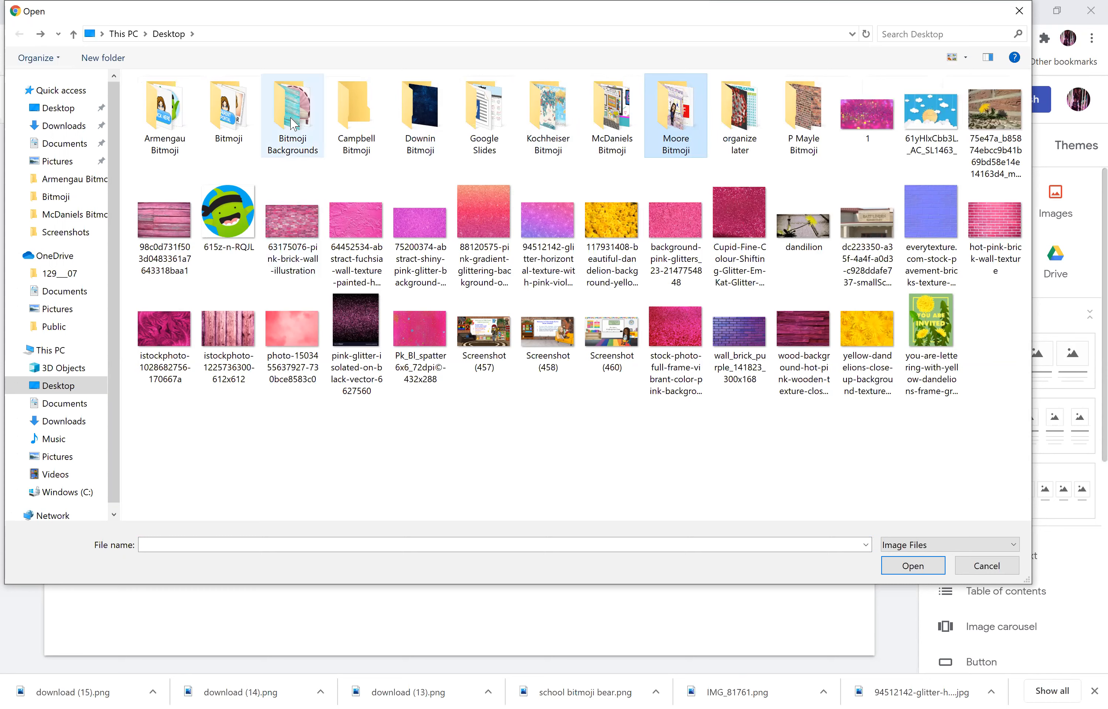
double_click(433, 238)
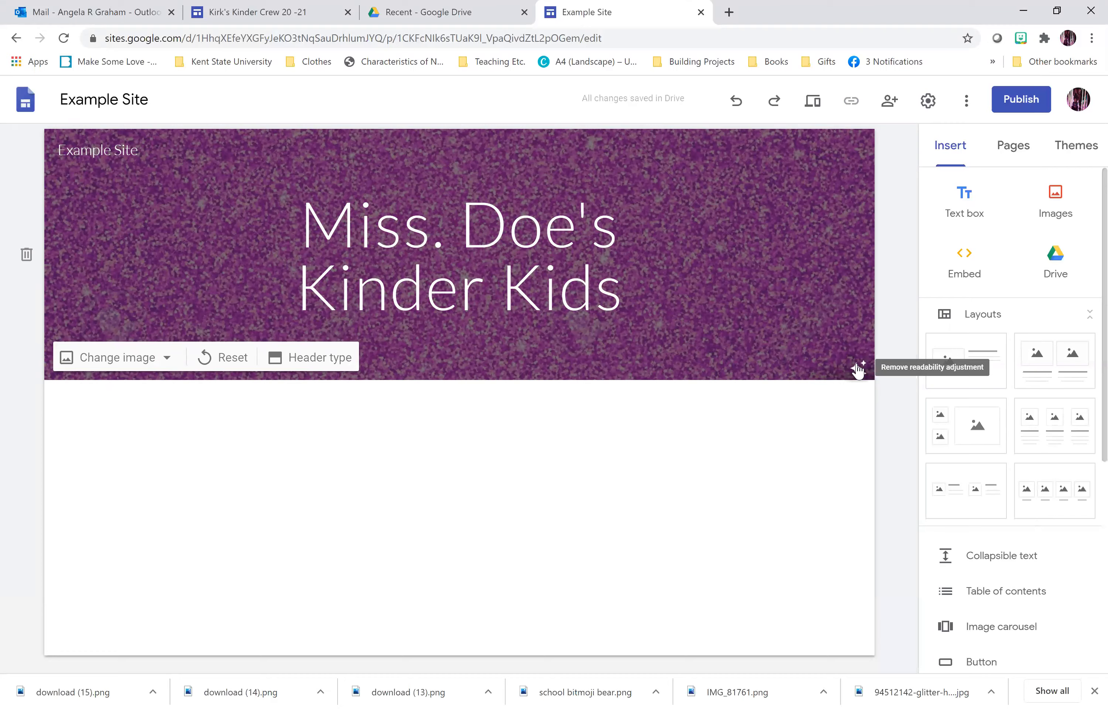
click(858, 371)
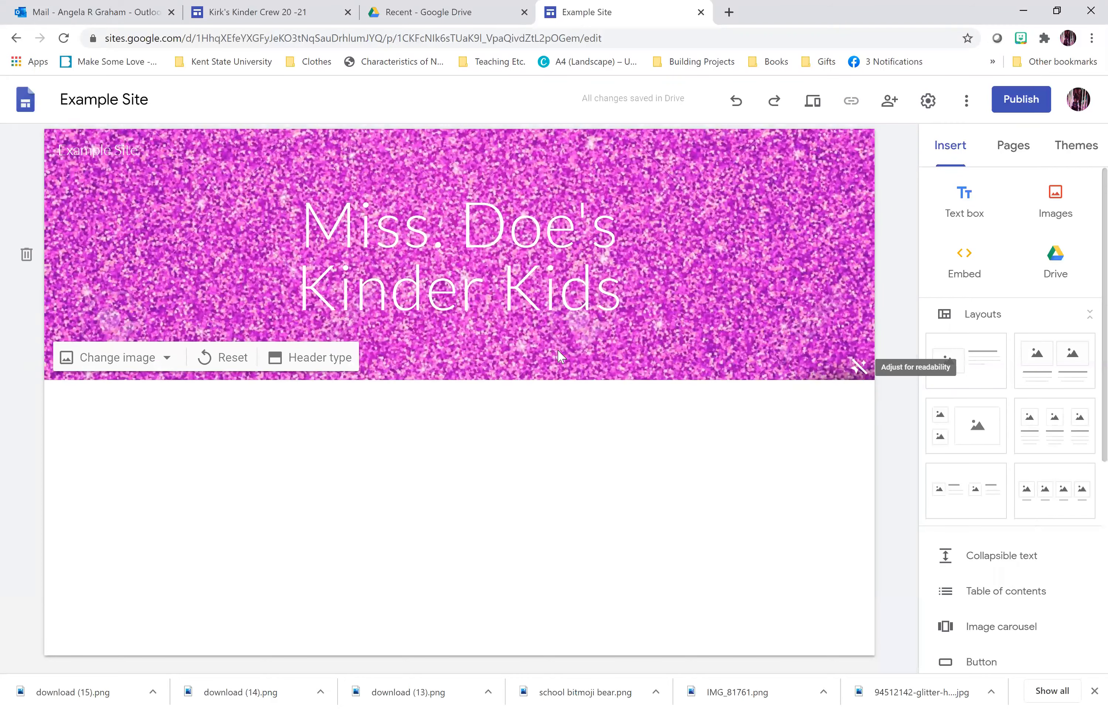
- Apply the Vision theme to the site
click(594, 294)
click(613, 298)
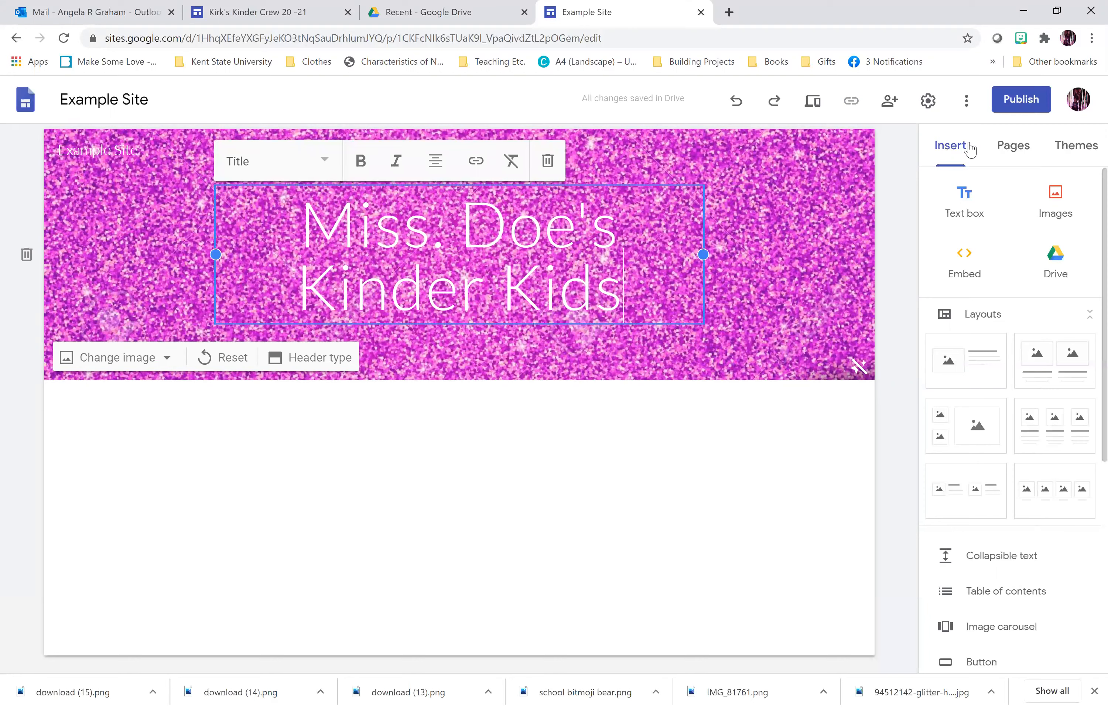
click(1065, 150)
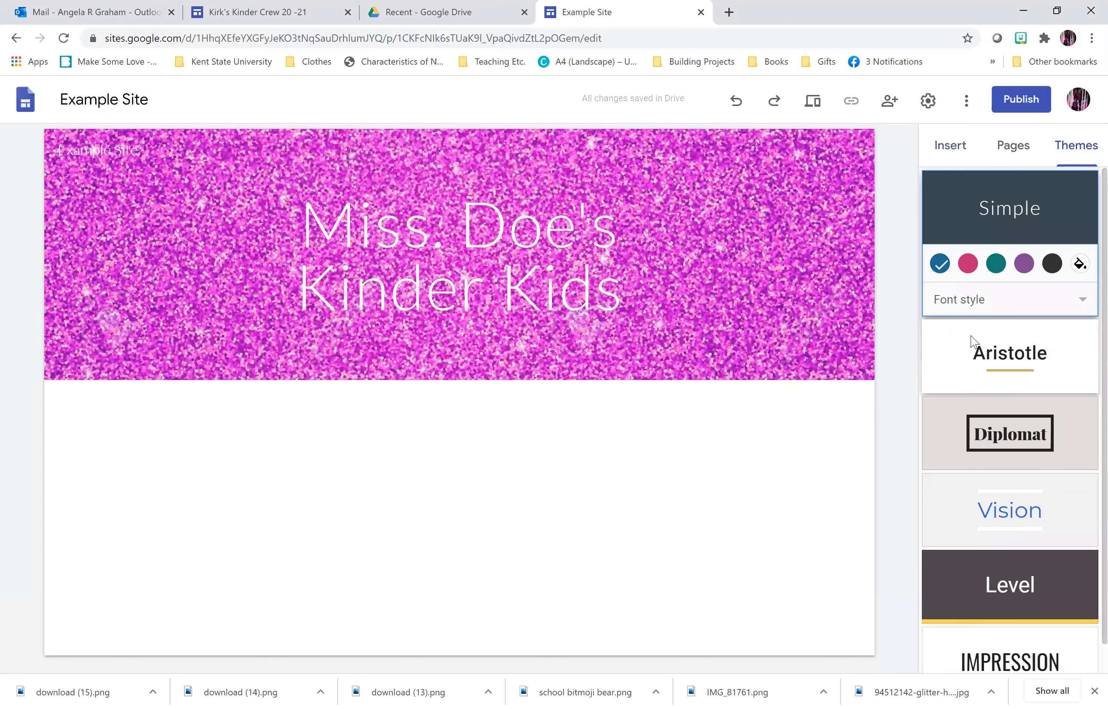
scroll(972, 343, down, 1)
click(1031, 482)
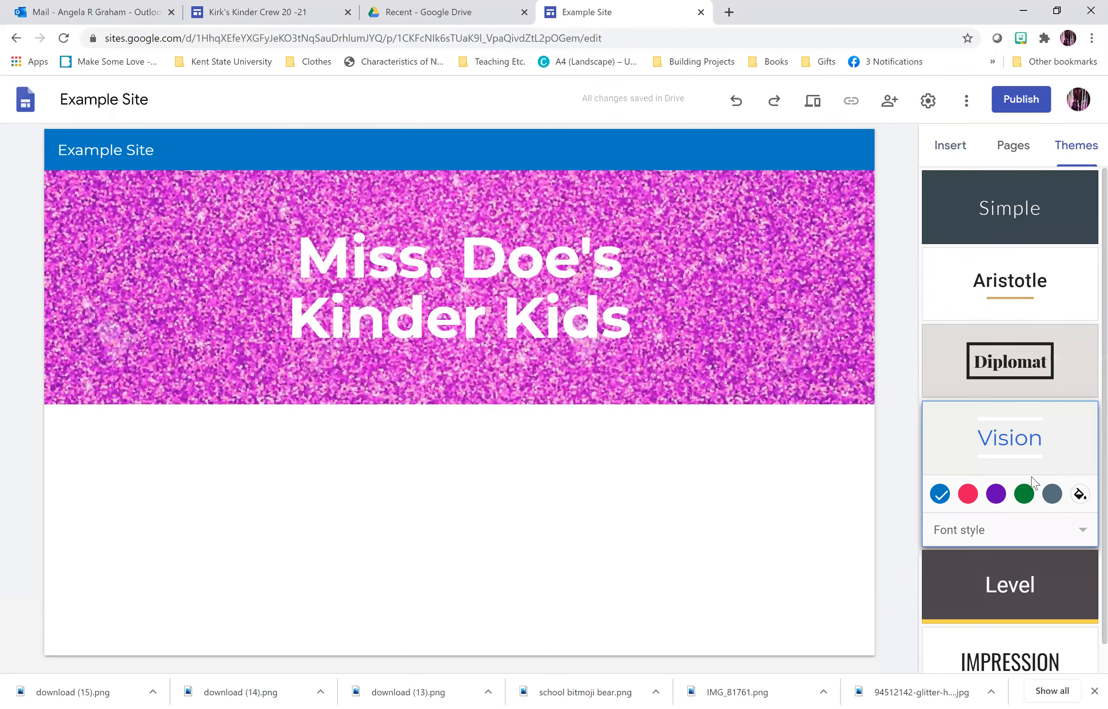
- Try the Diplomat, Aristotle and Impression themes on the site, ending back on Vision
click(1045, 347)
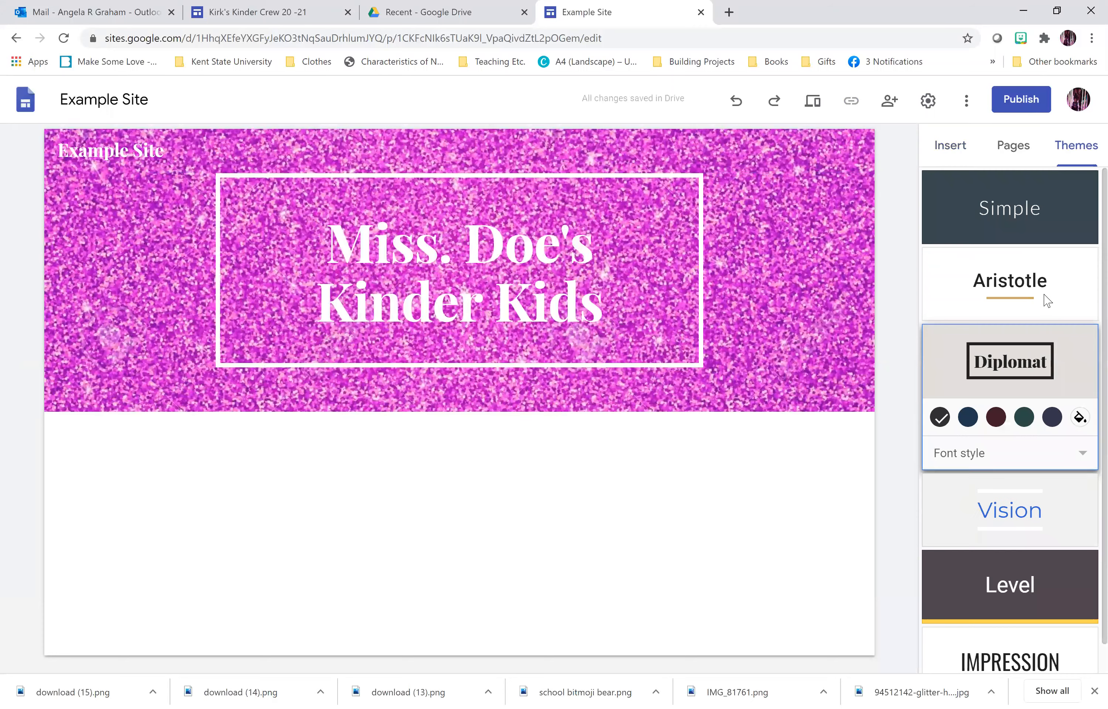
click(1046, 301)
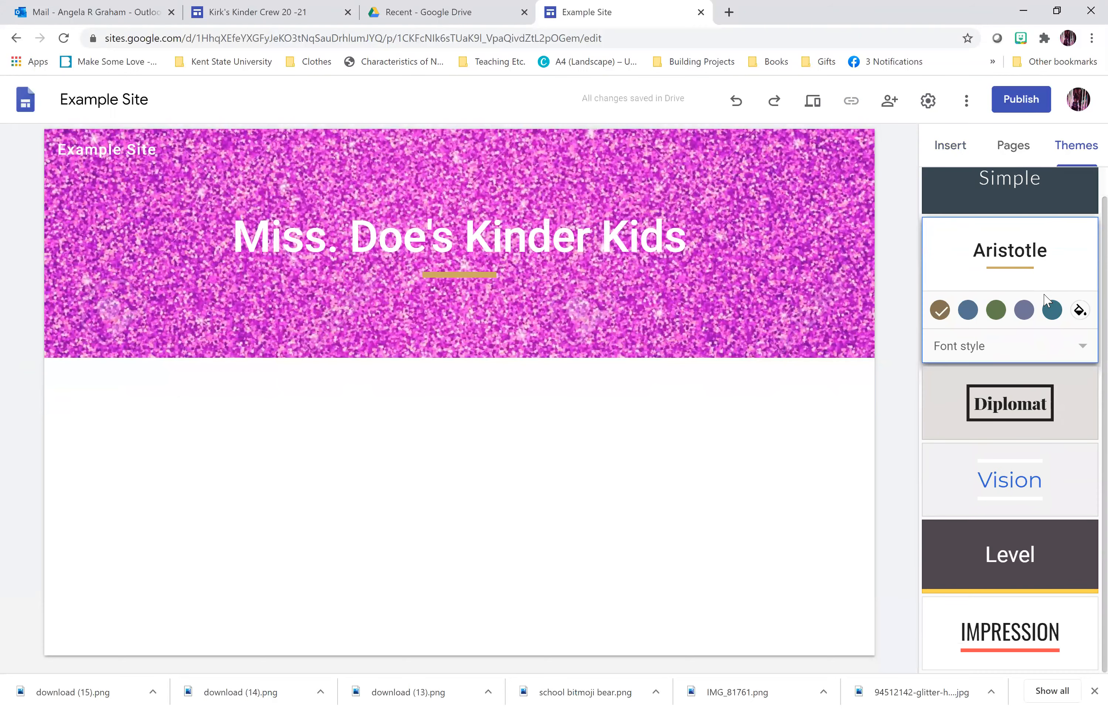
click(949, 638)
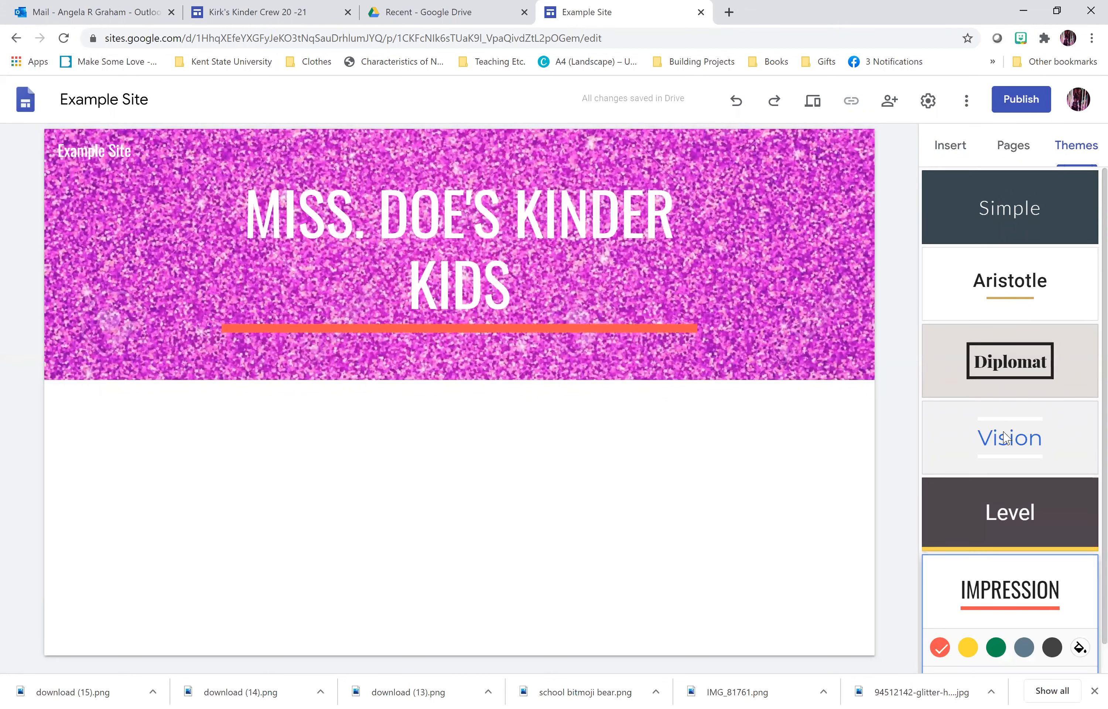
click(1003, 451)
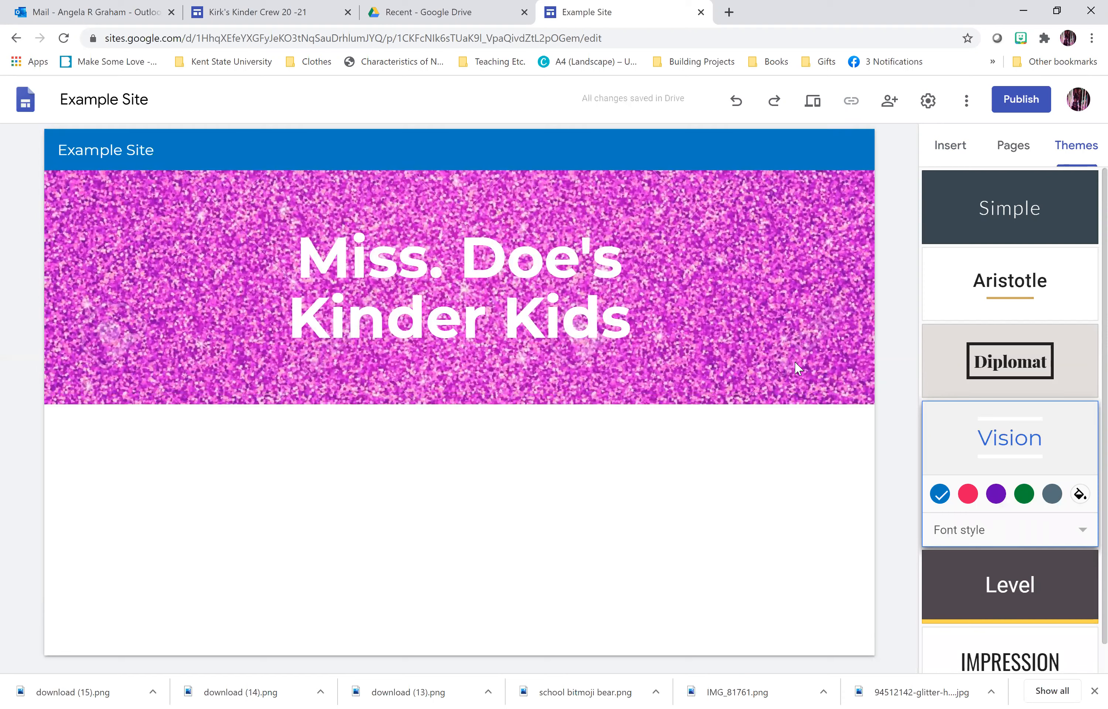
- Add a new page named "Student Section" to the site
mouse_move(812, 376)
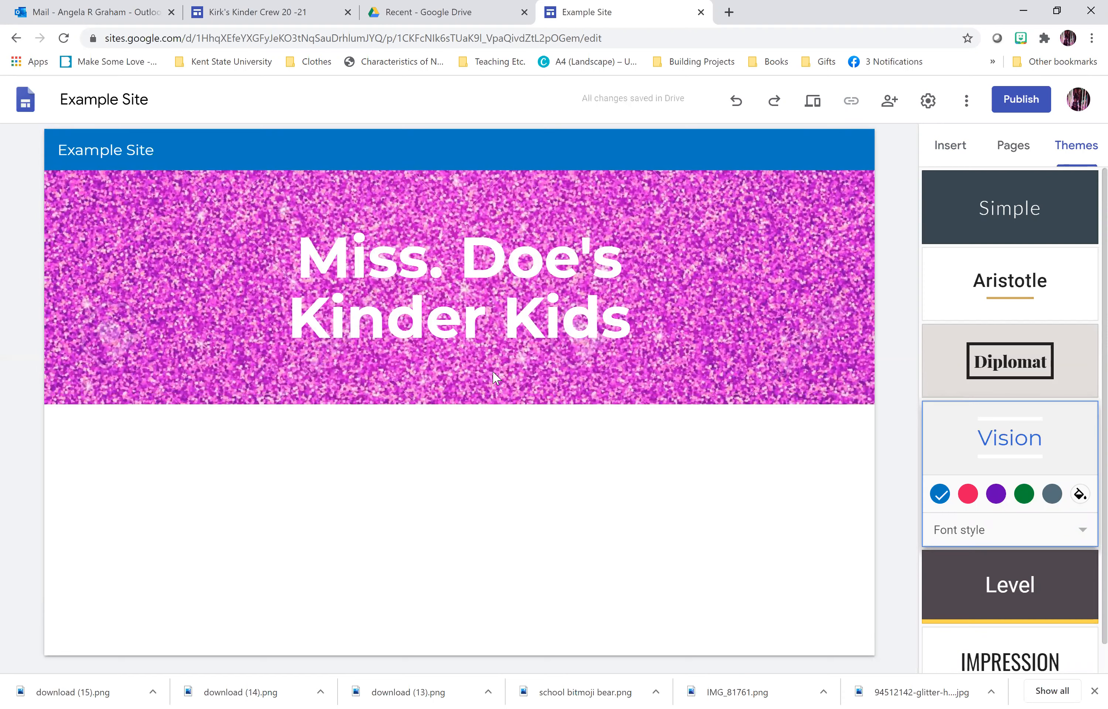
click(1007, 148)
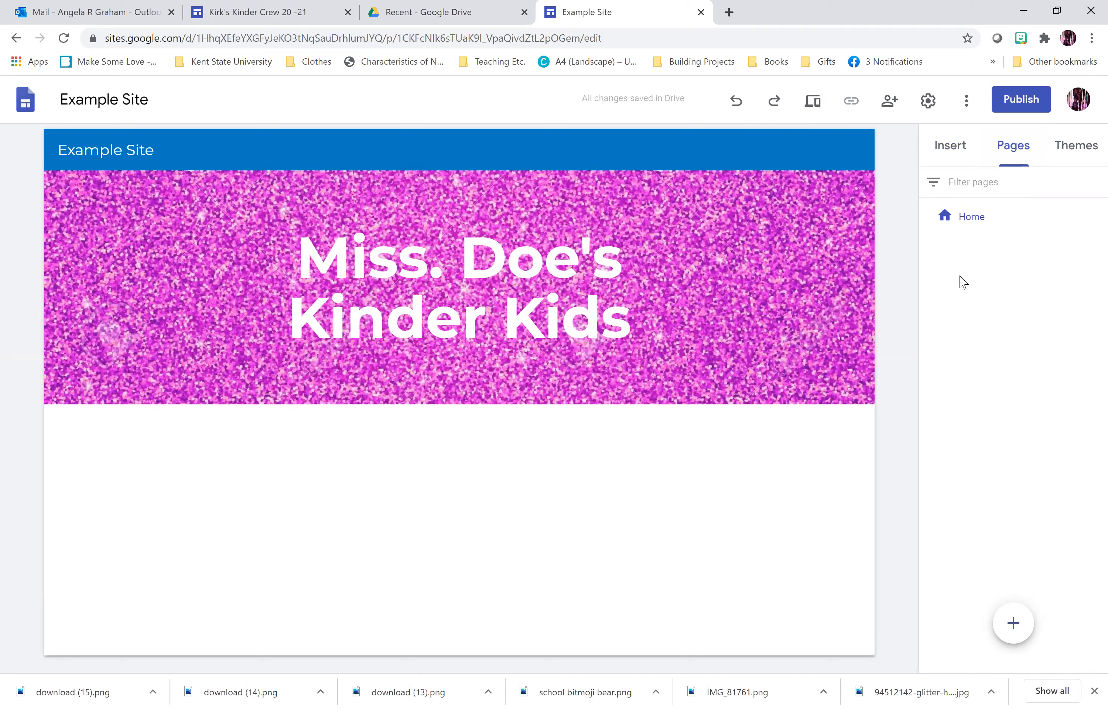
click(1014, 629)
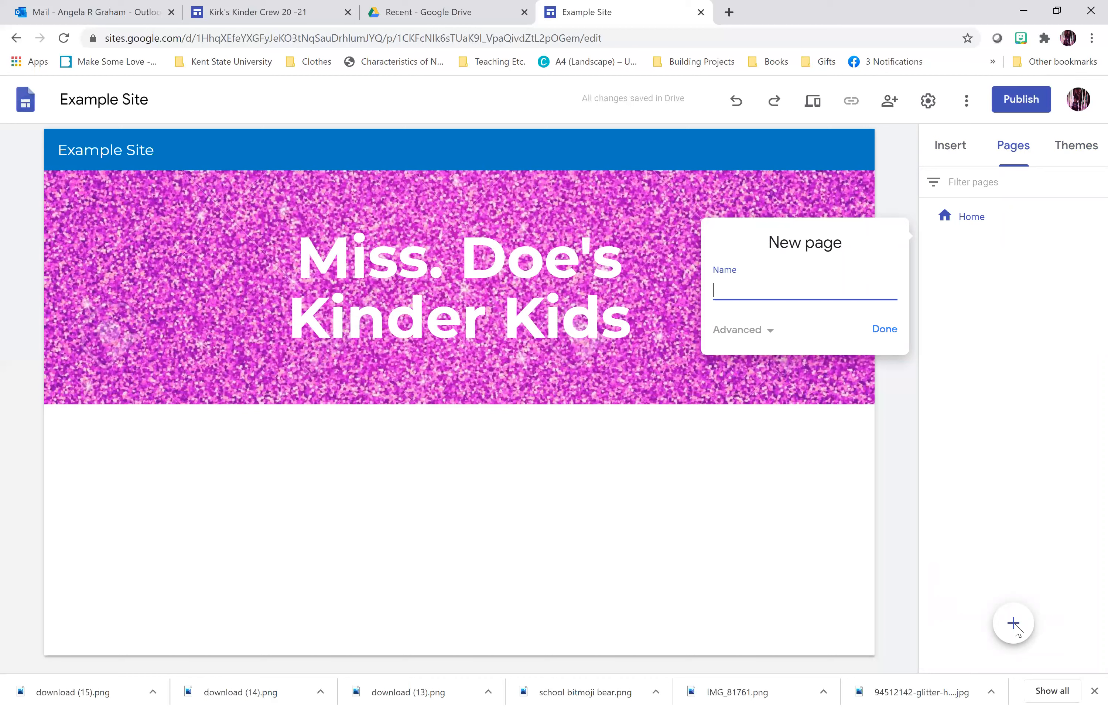
text(Student Section)
click(887, 331)
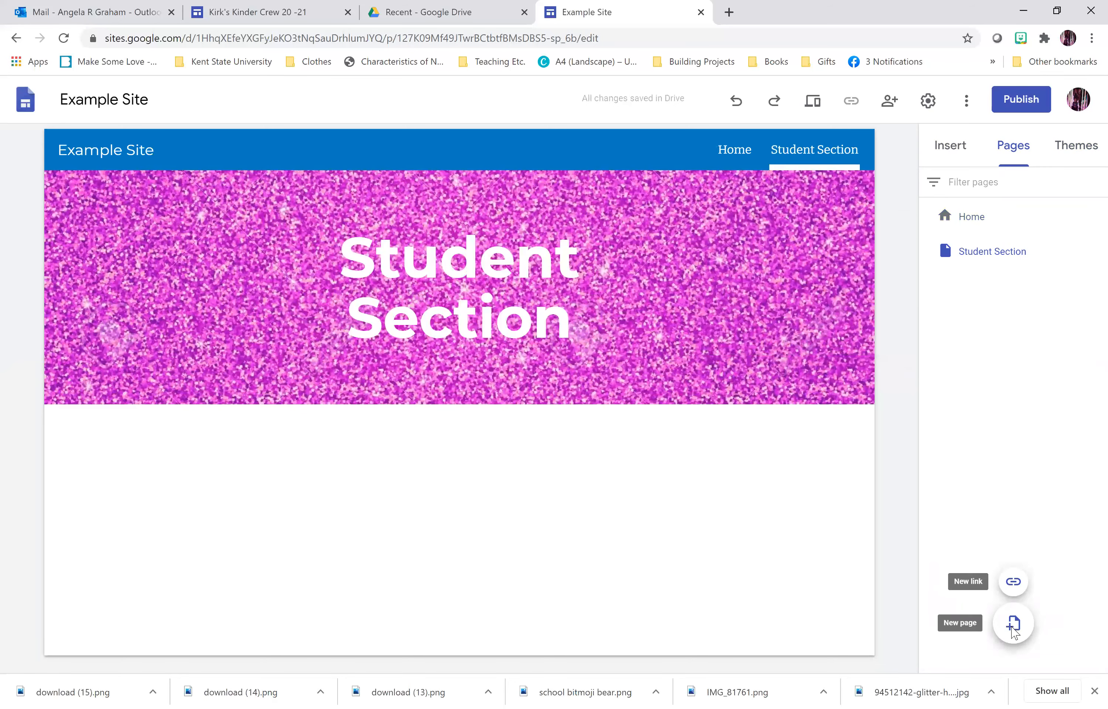
- Add another page named "Parent Portal" to the site
click(1013, 629)
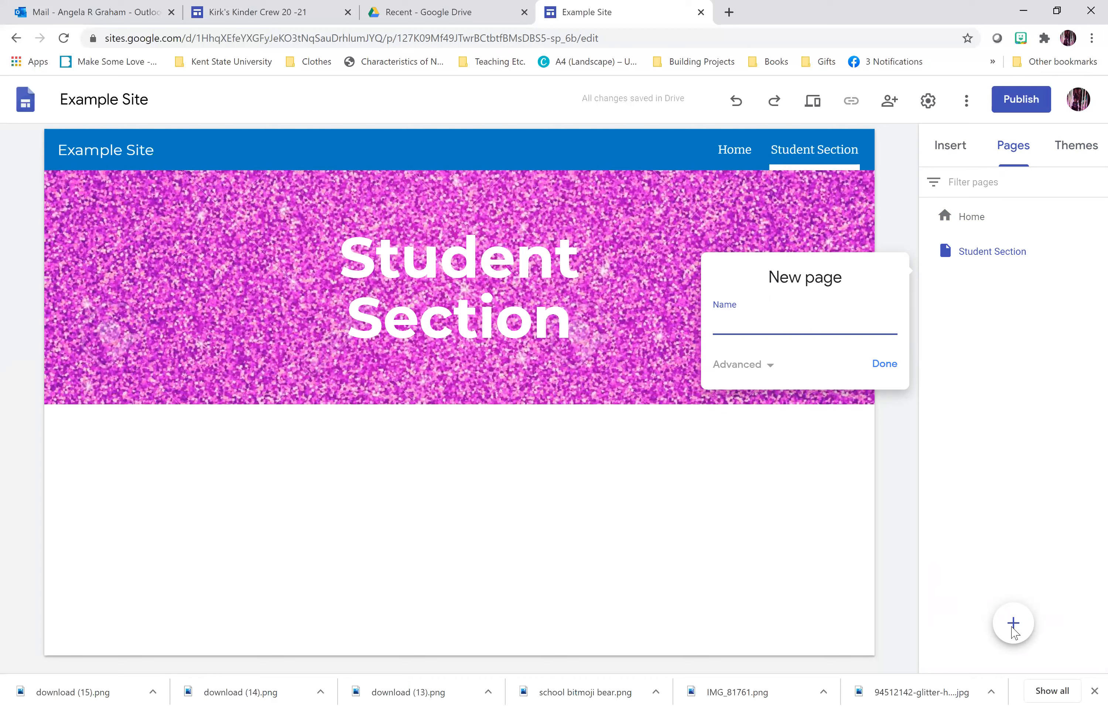
text(Parent)
text(Portal)
click(878, 369)
- Add two new pages to the site, named "Tour the School" and "PAX"
click(1013, 622)
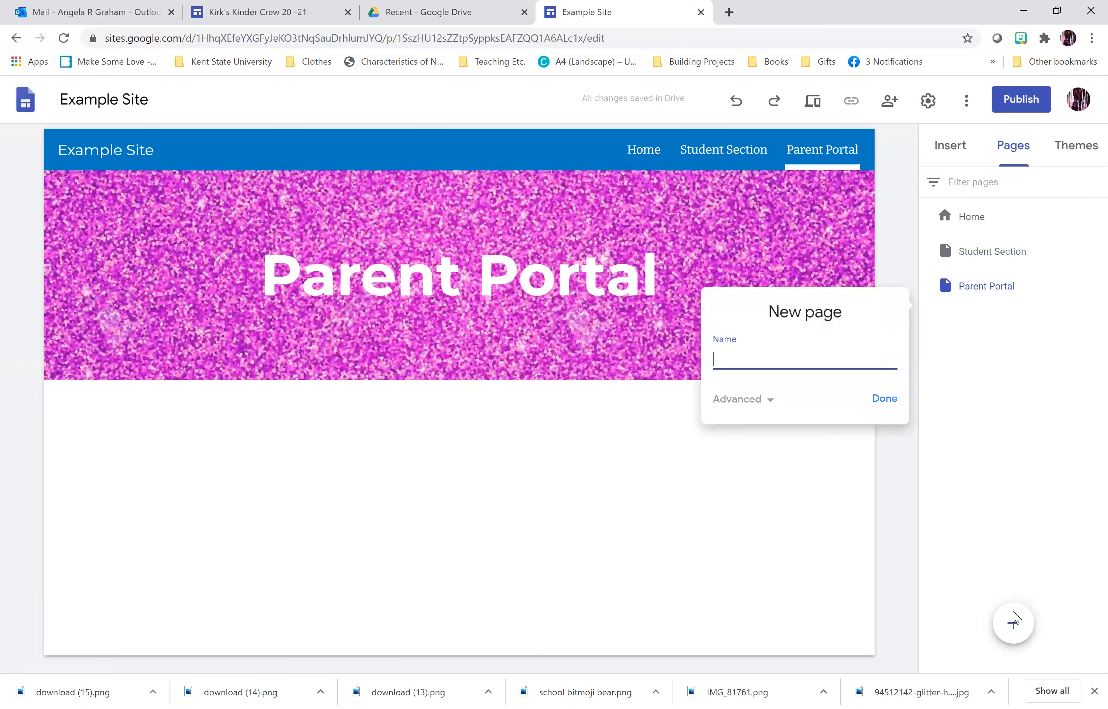
text(Tour the School)
click(891, 397)
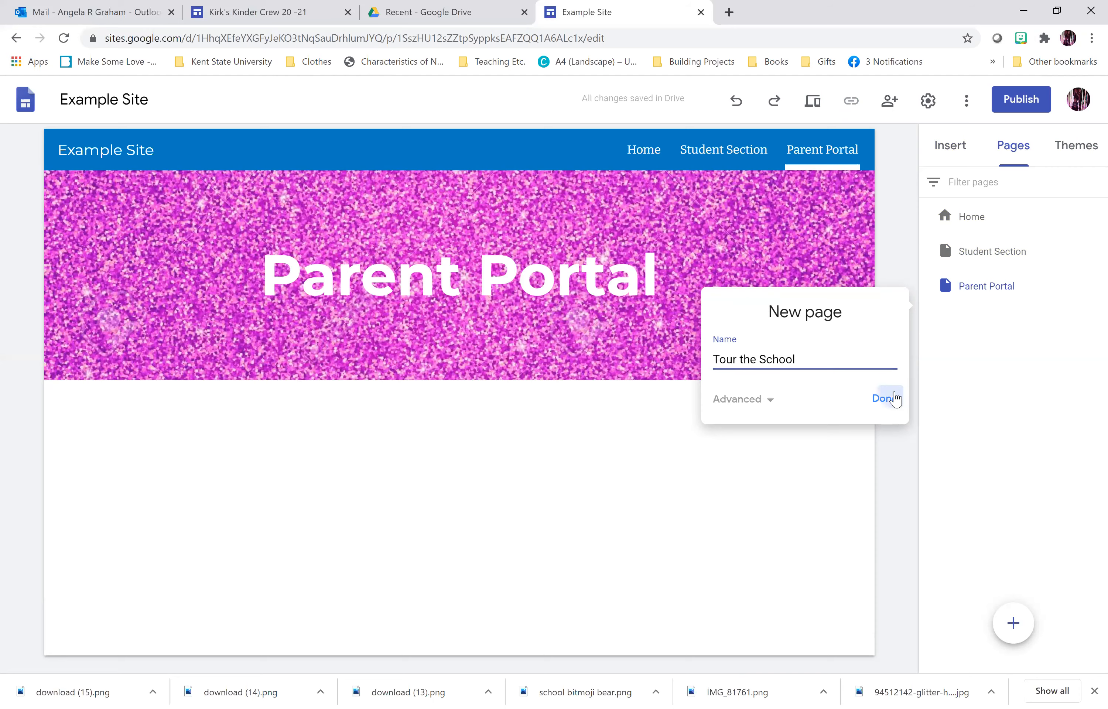
click(1002, 615)
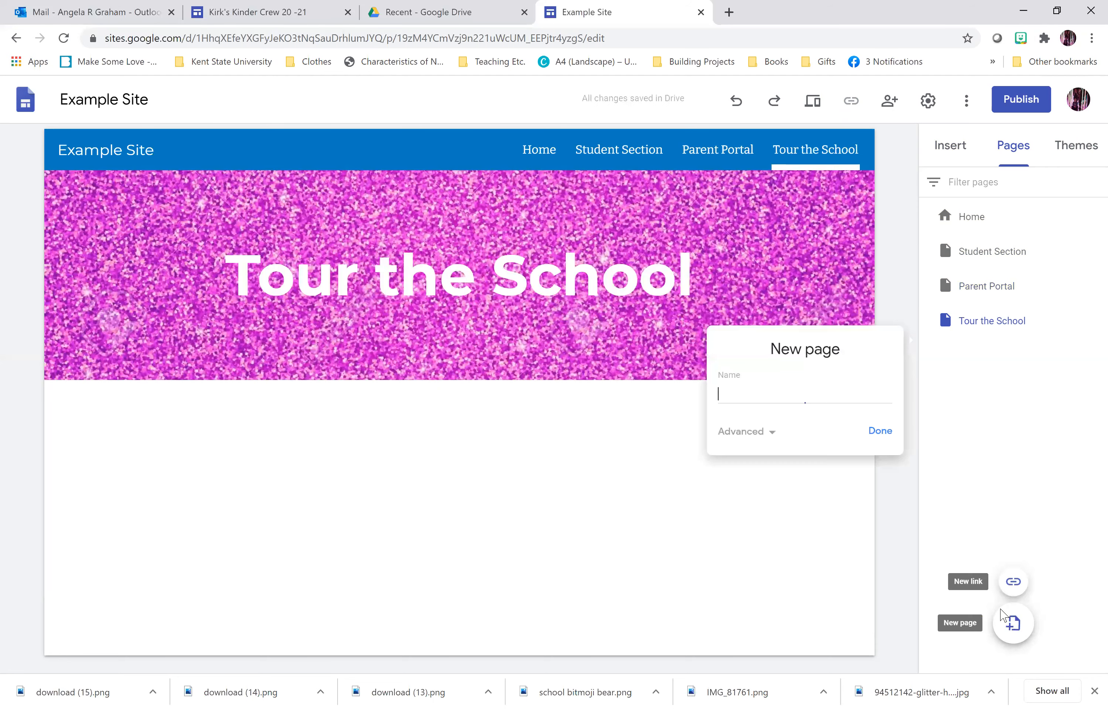
text(PAX)
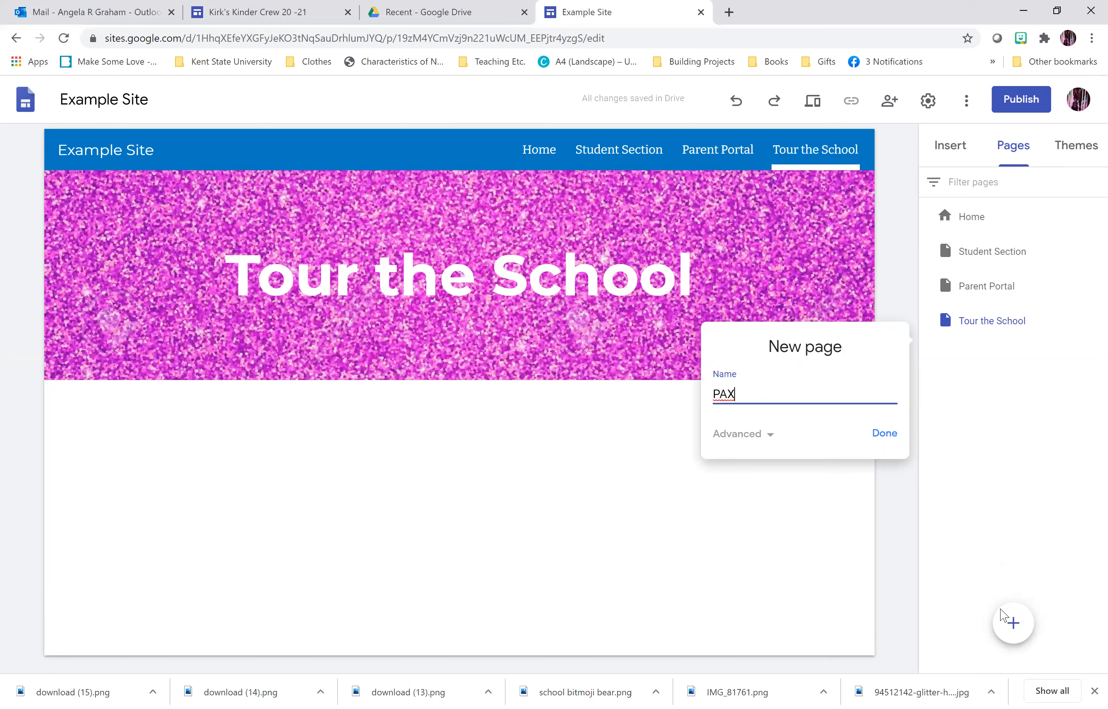
click(884, 433)
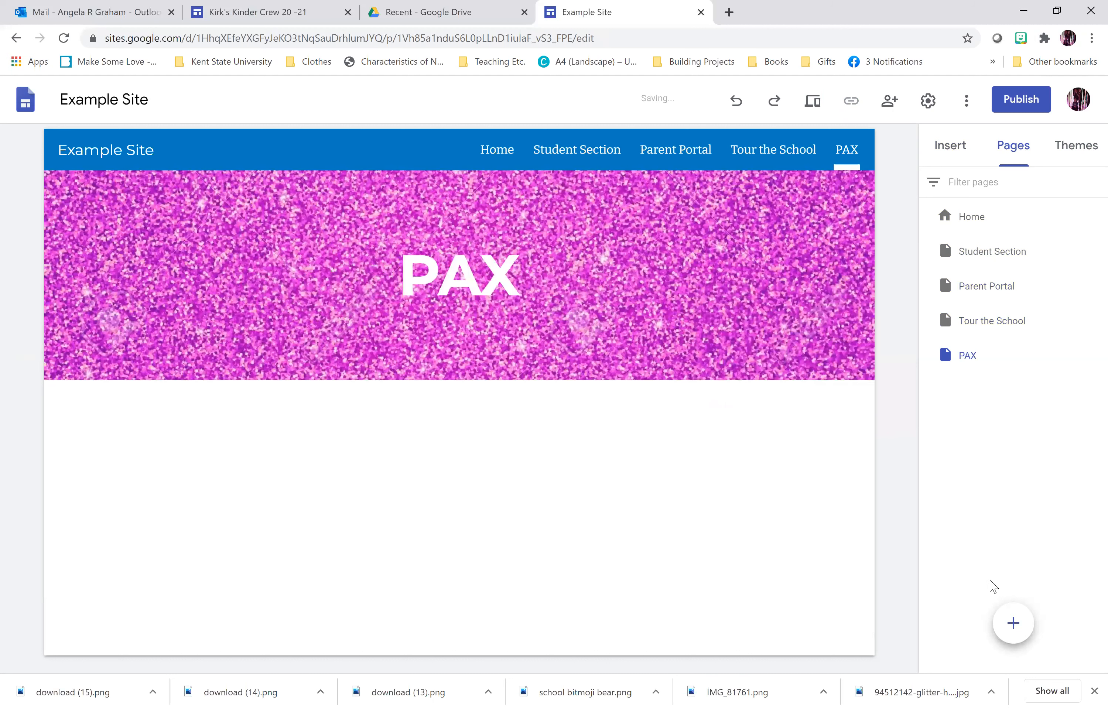
- Add two more pages to the site, named "Contact Information" and "Grade Levels"
click(1017, 628)
text(Contact Informa)
text(tion)
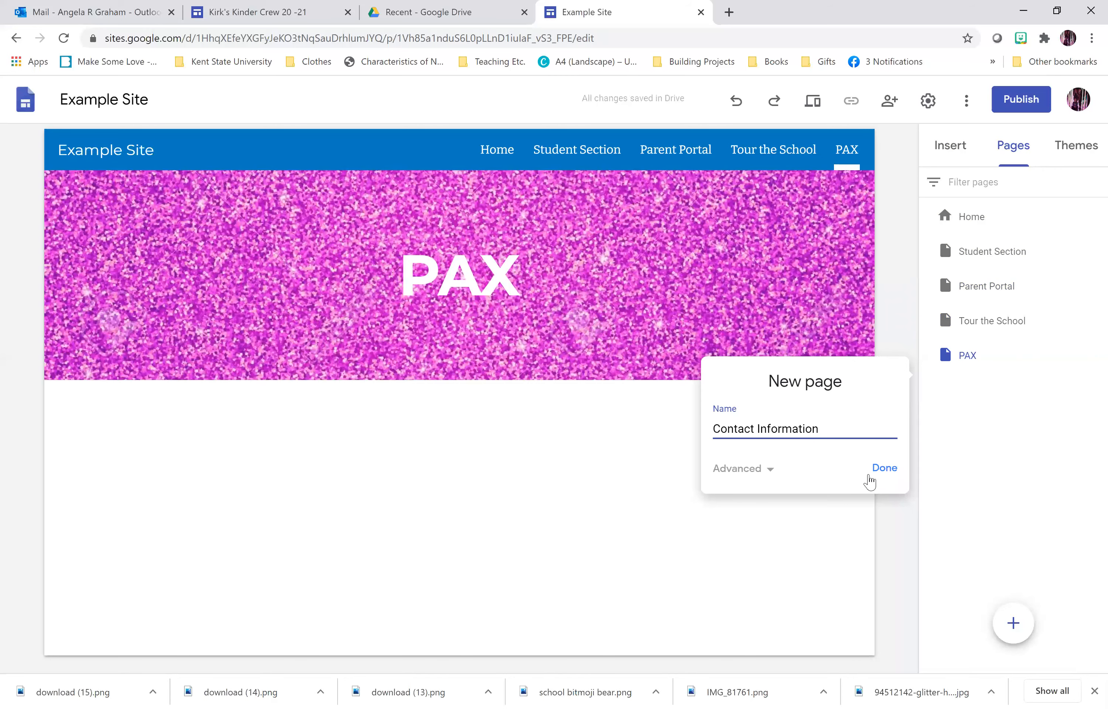
click(884, 468)
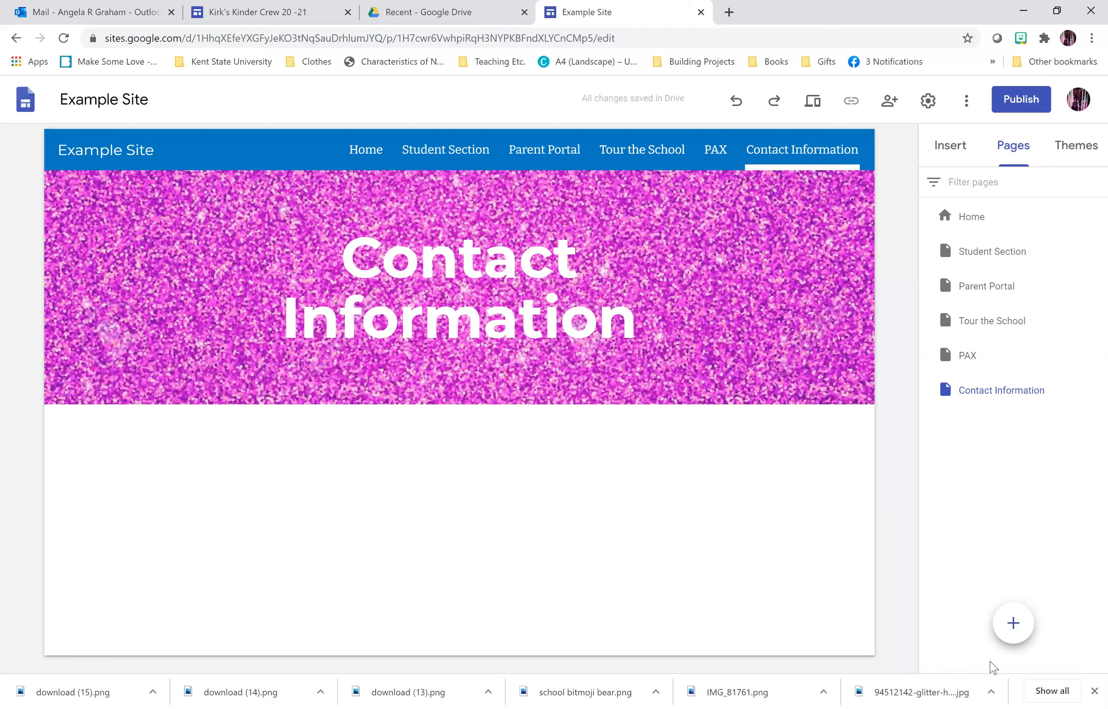
click(1014, 625)
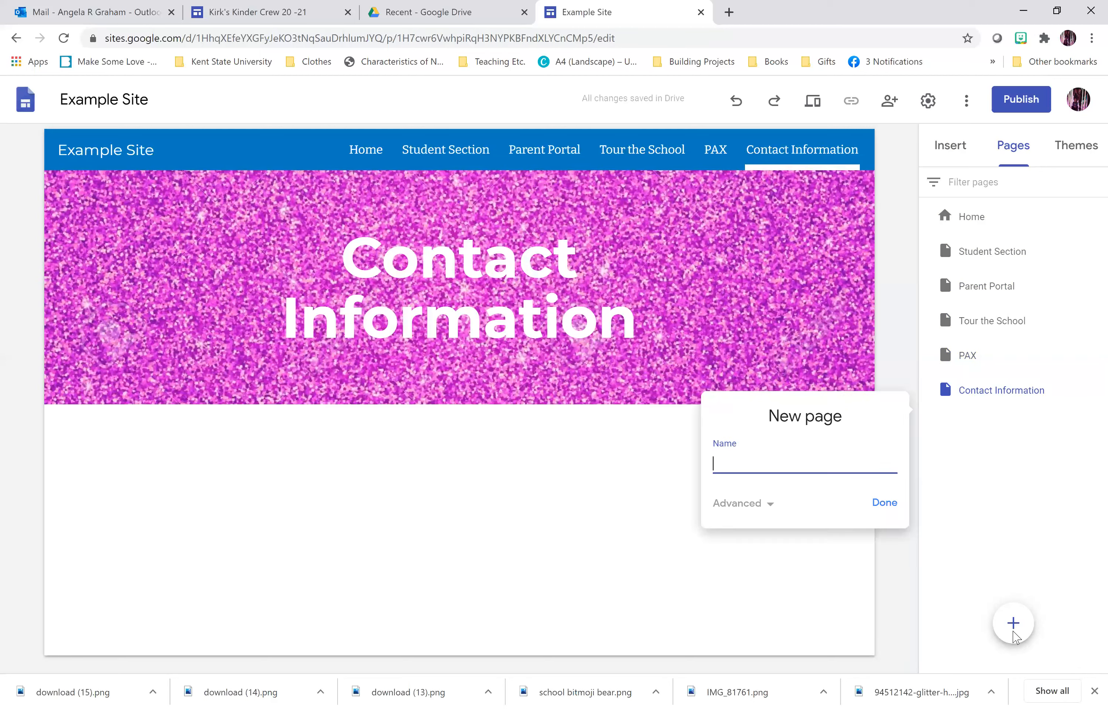
text(Grade Levels)
click(890, 508)
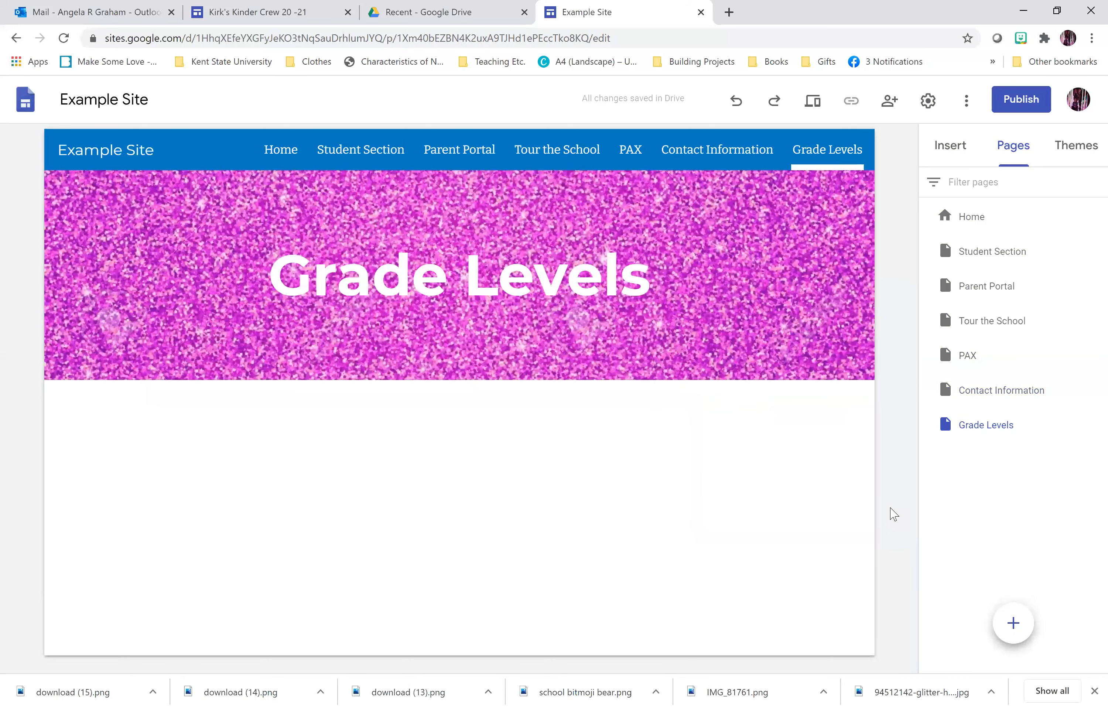
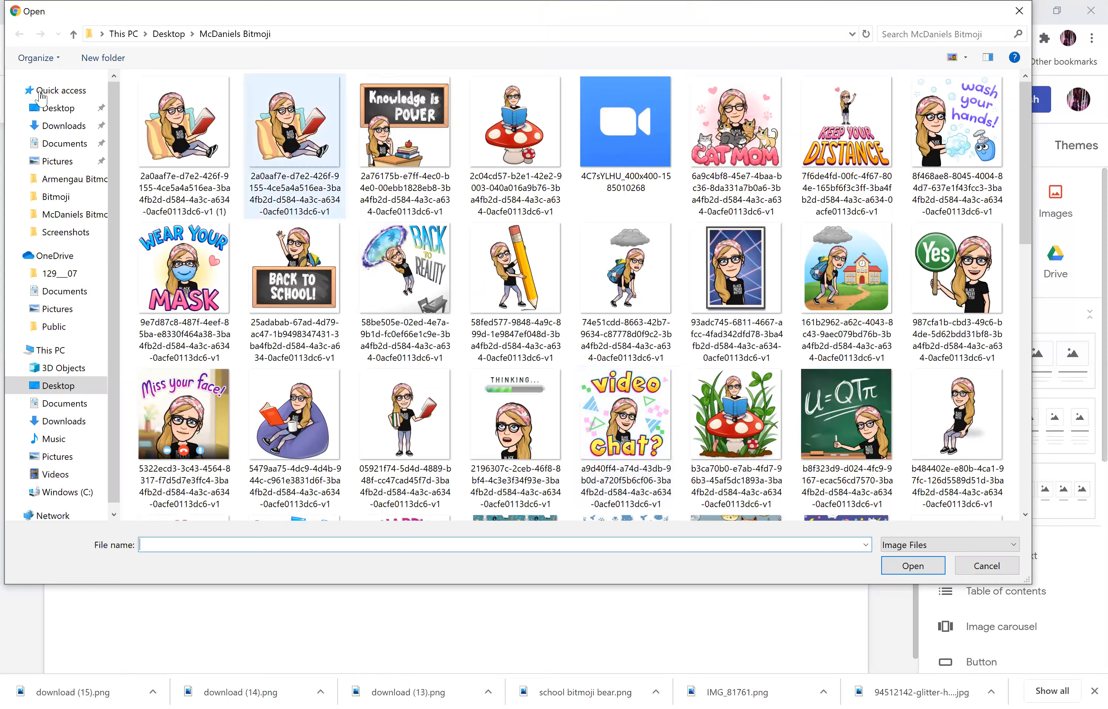
- Upload the youtube-icon-png image from the Desktop's Bitmoji folder into the placeholder above the YouTube Channel heading
click(51, 108)
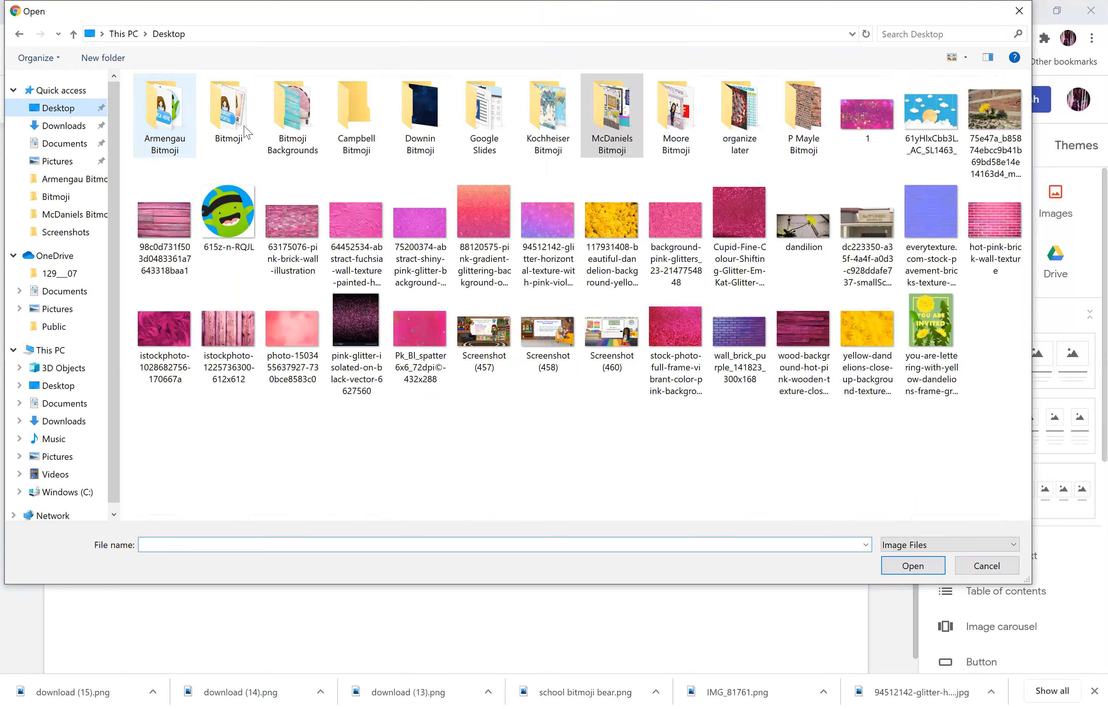
double_click(235, 111)
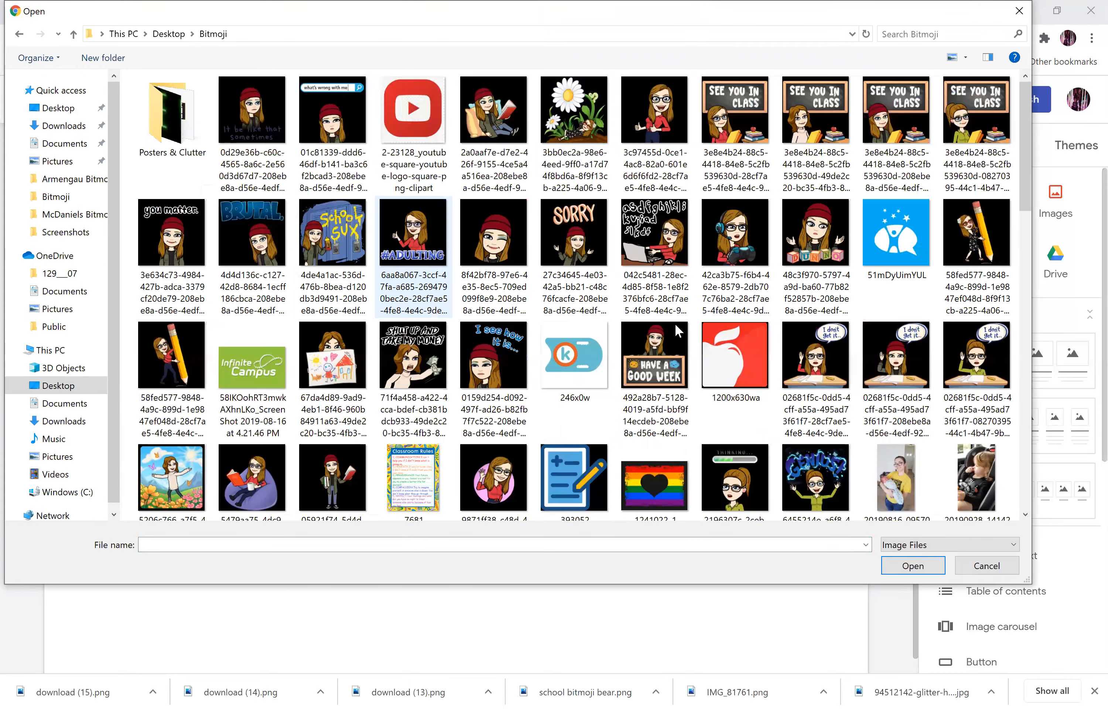
scroll(692, 347, down, 10)
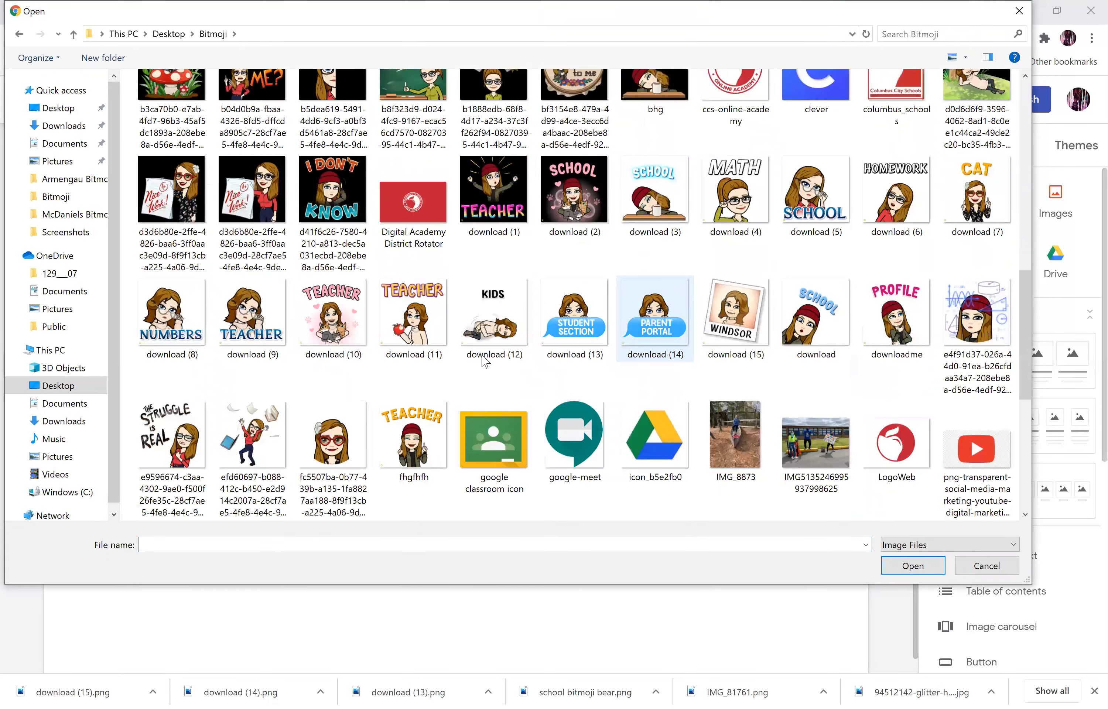
scroll(480, 375, down, 5)
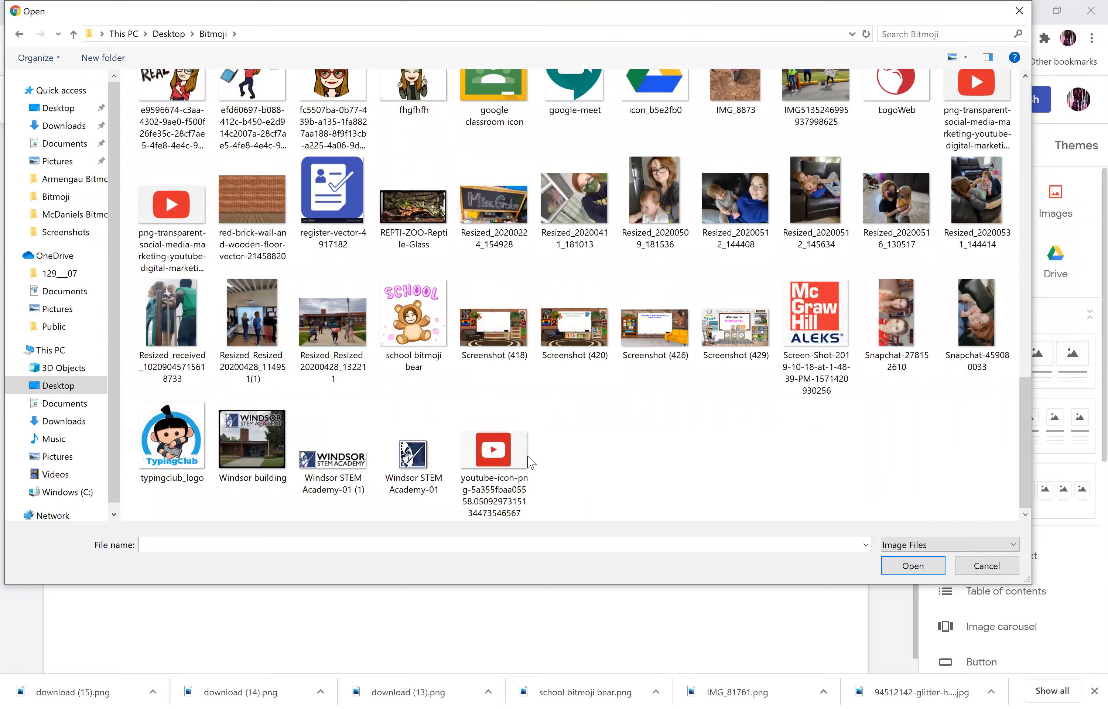
double_click(531, 462)
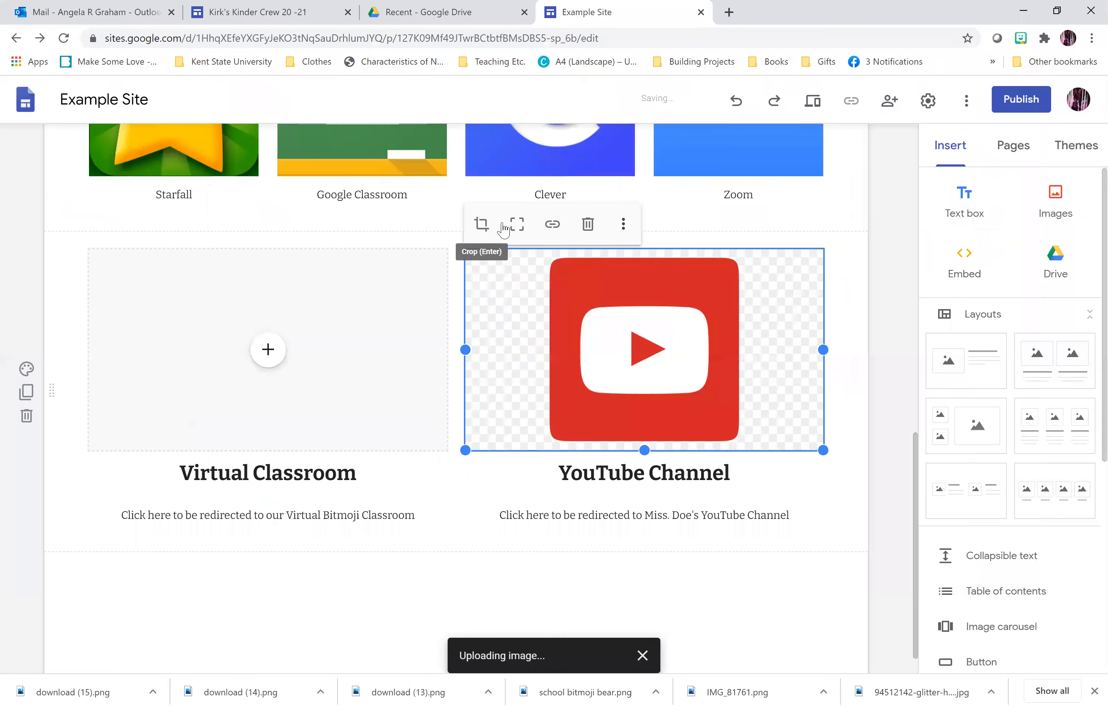
- Crop the YouTube Channel image by zooming in until the red logo fills the whole frame
click(501, 235)
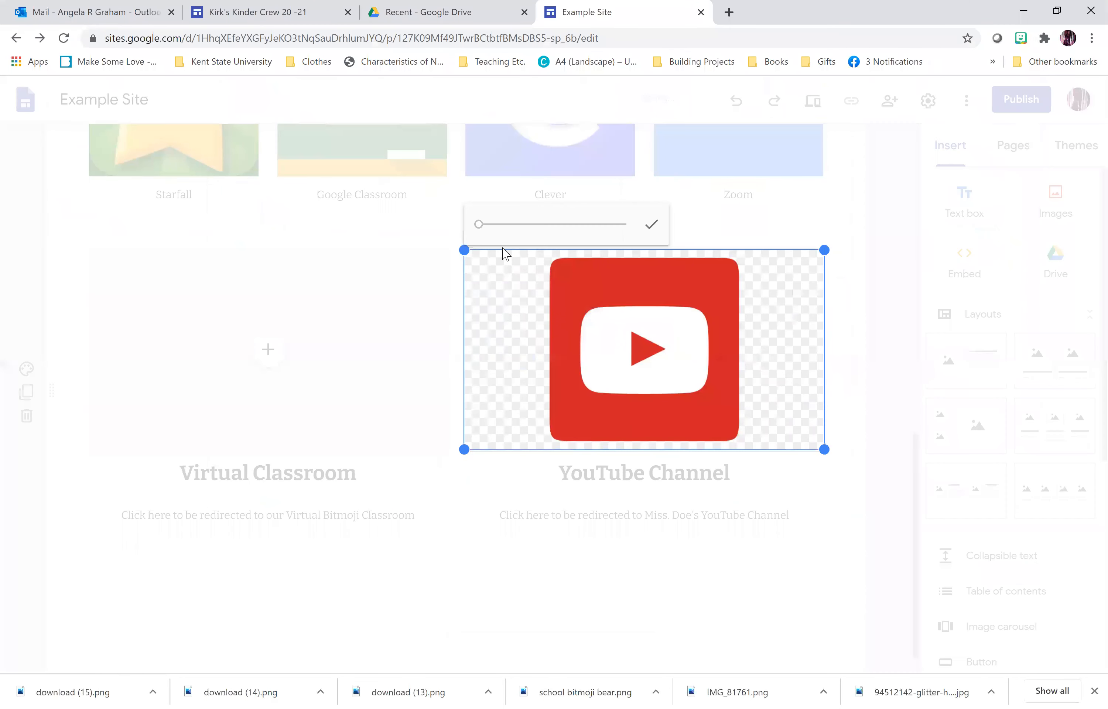
click(485, 229)
drag(487, 226, 500, 226)
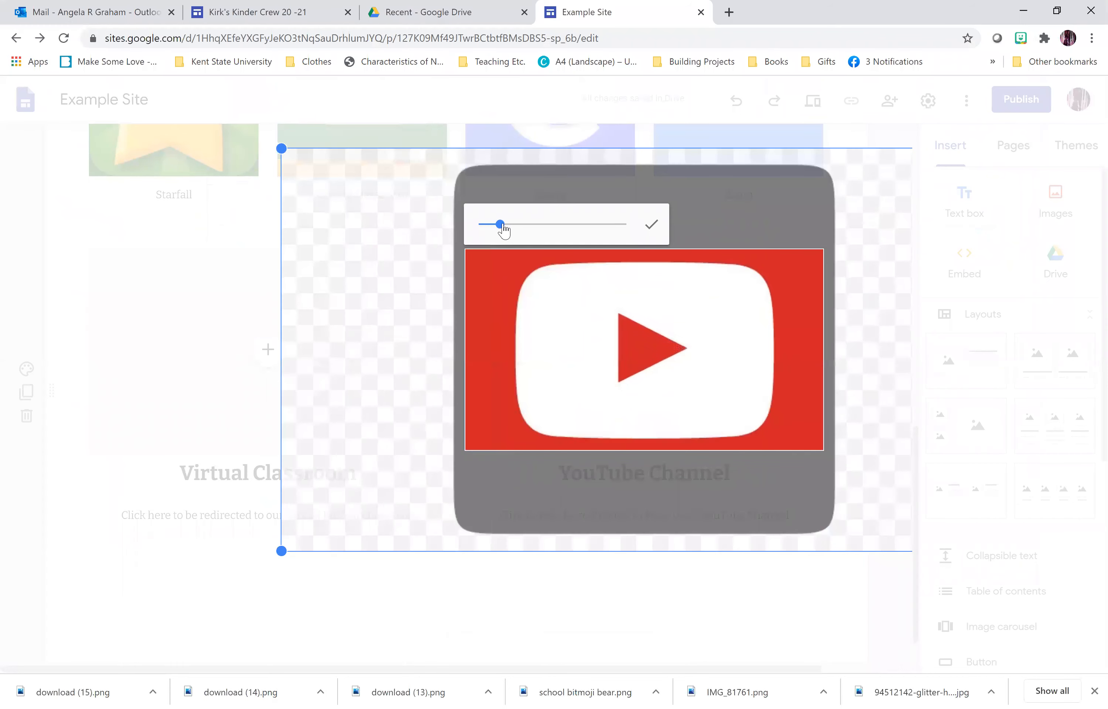
click(394, 623)
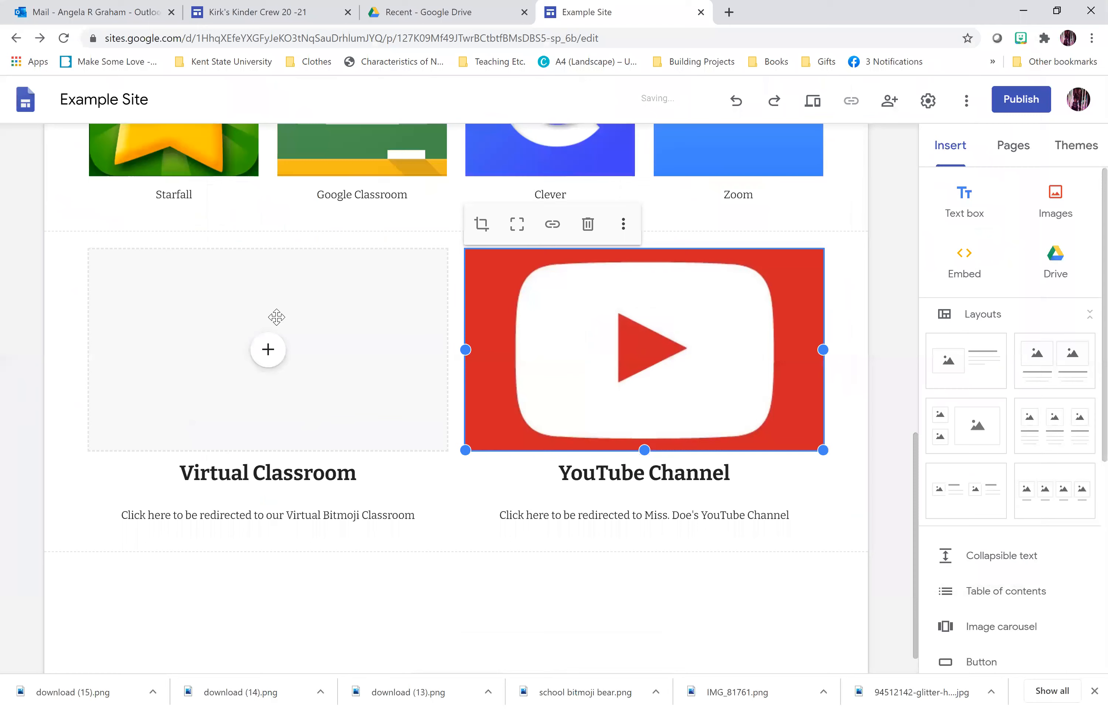
- Upload the Screenshot (429) image from the Bitmoji folder into the placeholder above the Virtual Classroom heading
click(267, 366)
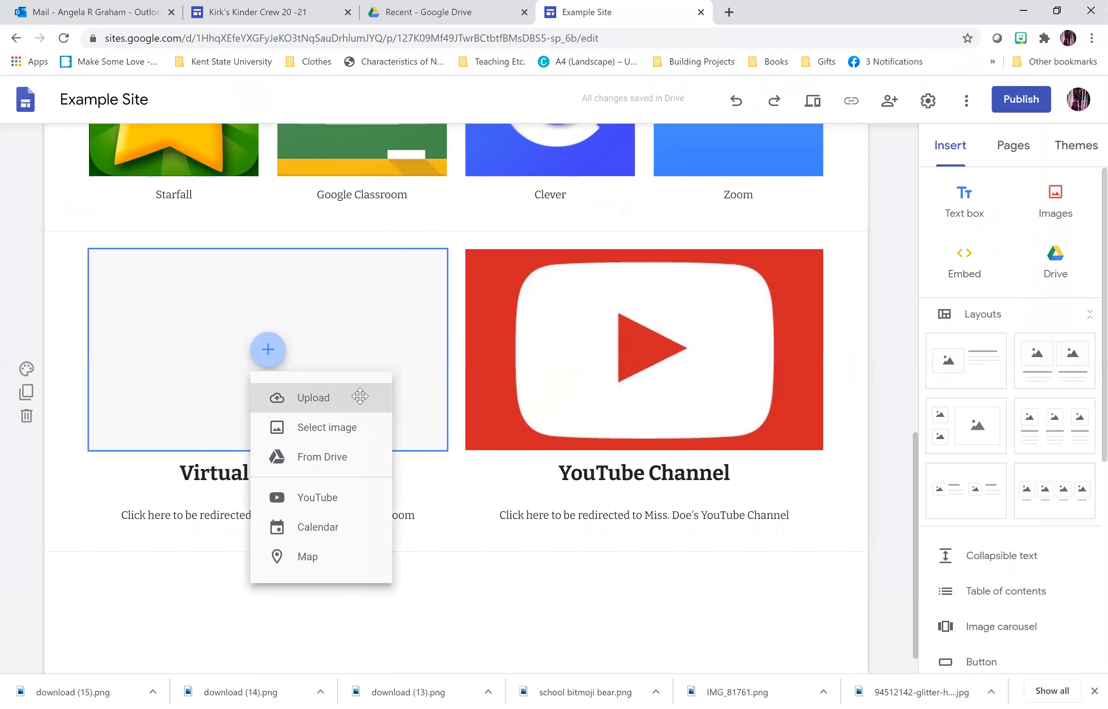
click(360, 396)
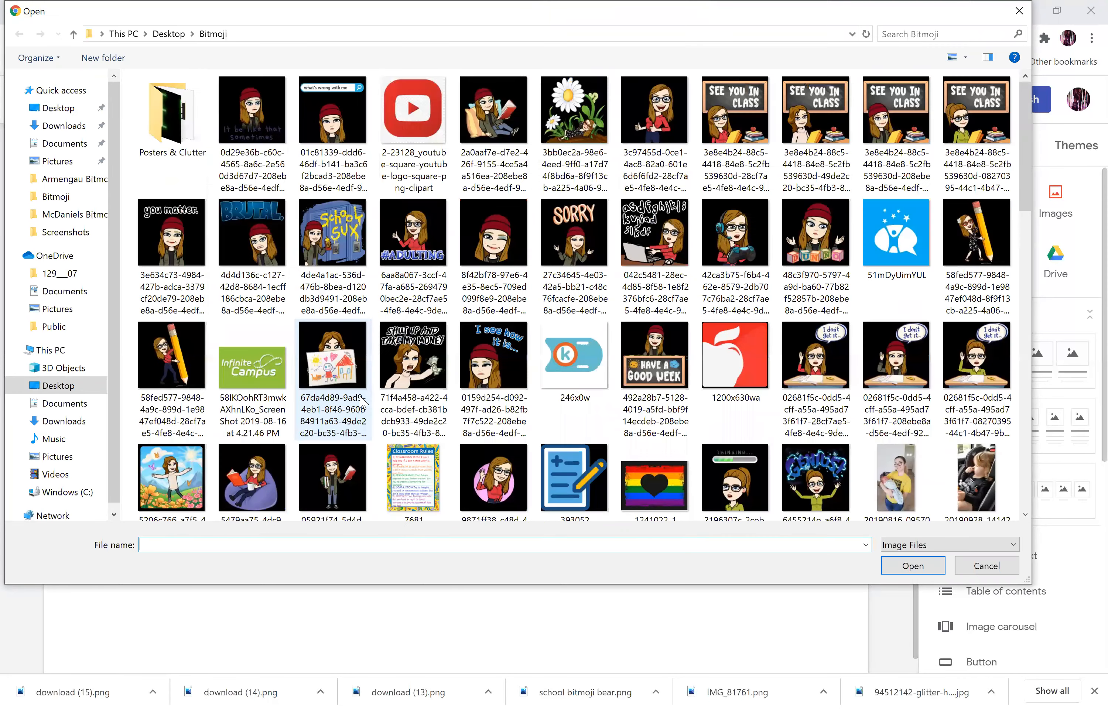
scroll(363, 403, down, 5)
scroll(693, 321, down, 4)
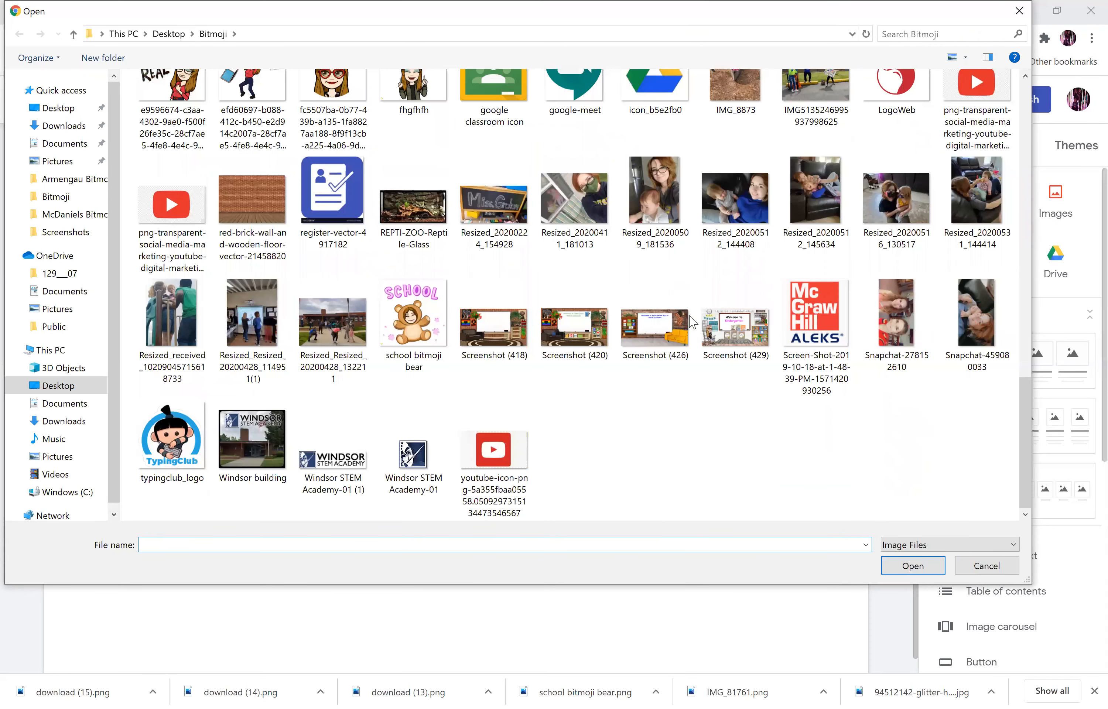
double_click(731, 330)
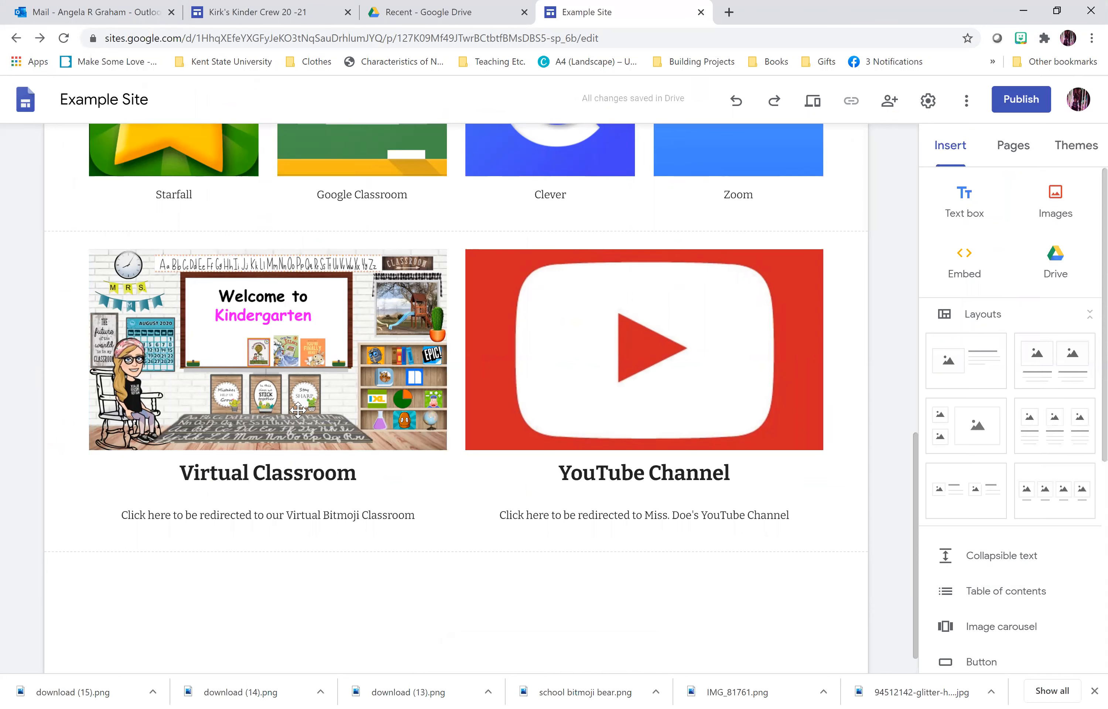
- Set the backgrounds of the Student Section intro and the app icon row to the uploaded purple brick texture image
click(654, 342)
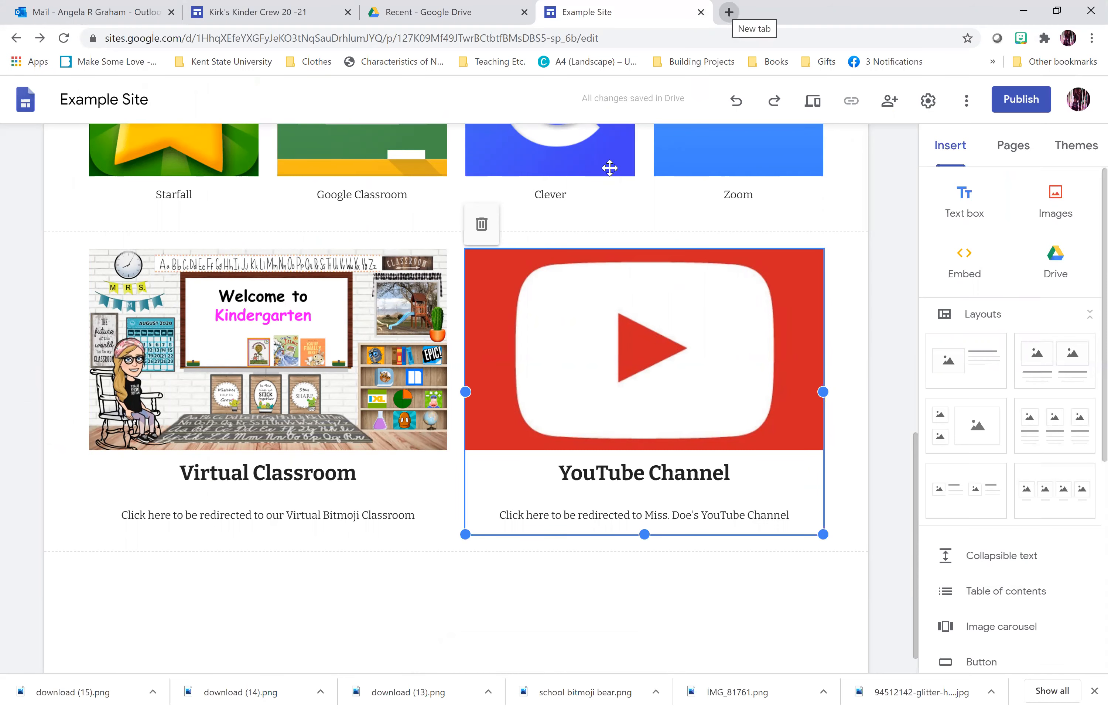
scroll(608, 168, up, 3)
scroll(549, 420, up, 1)
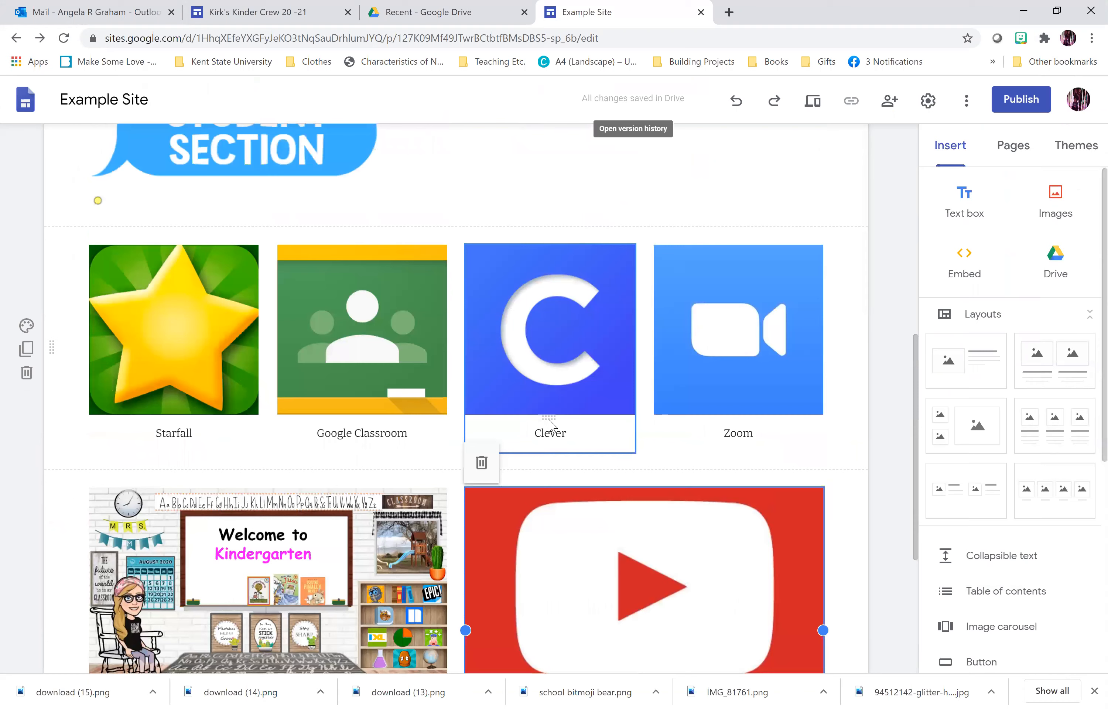
scroll(550, 420, up, 4)
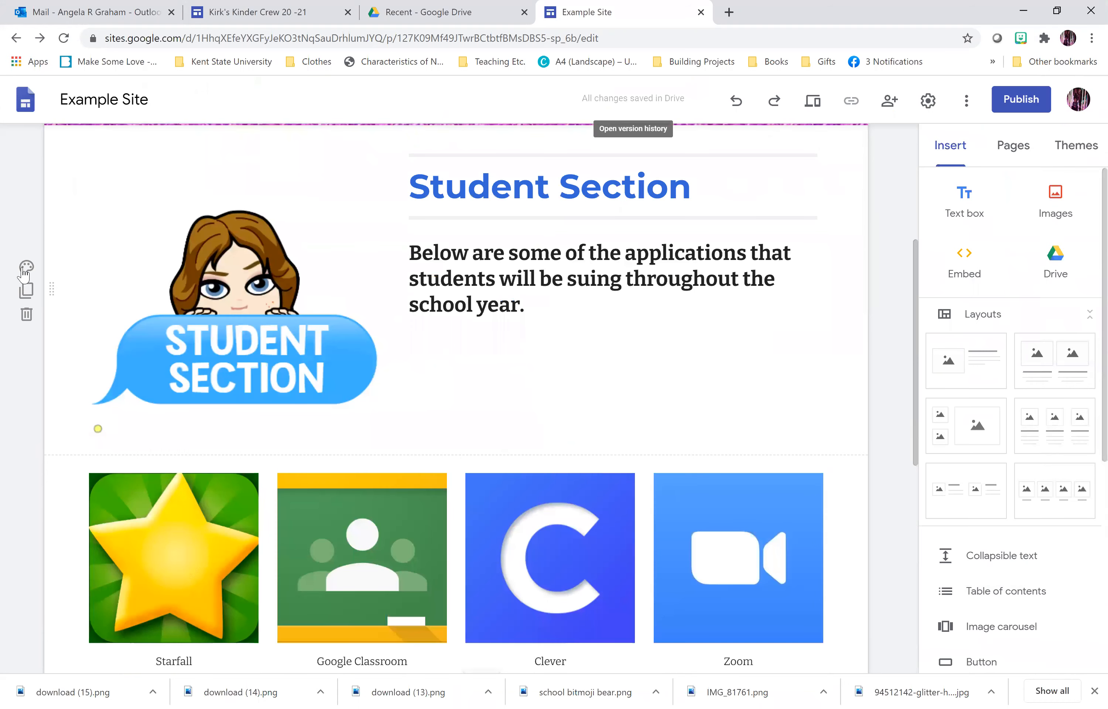
click(25, 272)
mouse_move(164, 380)
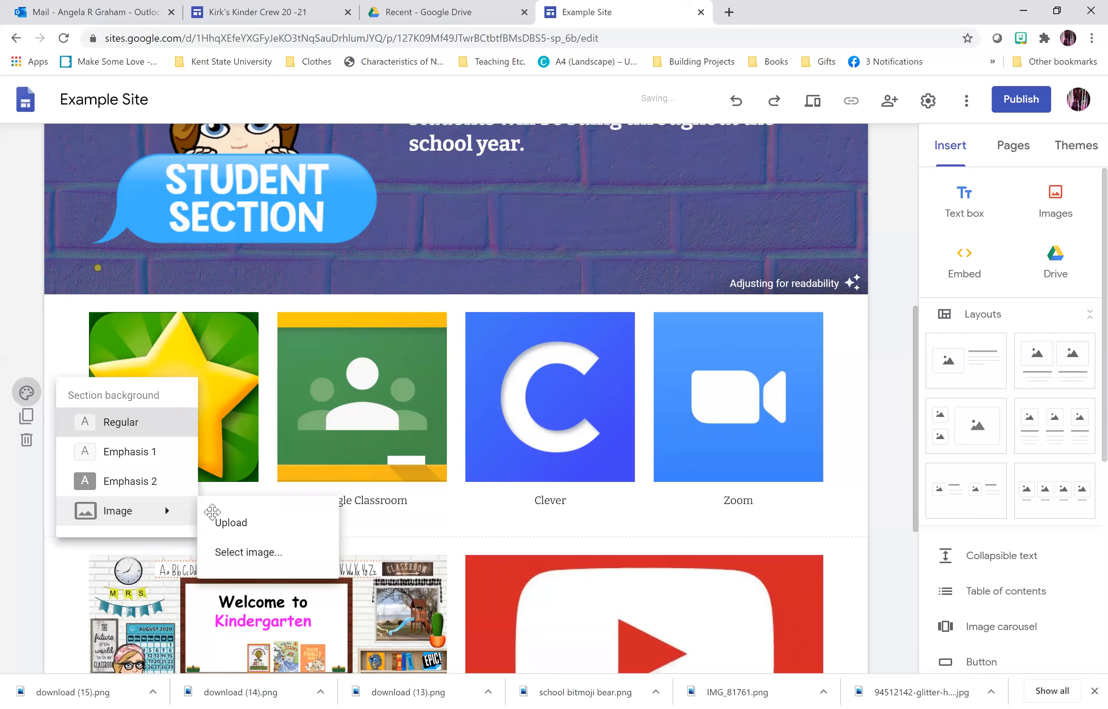
click(212, 512)
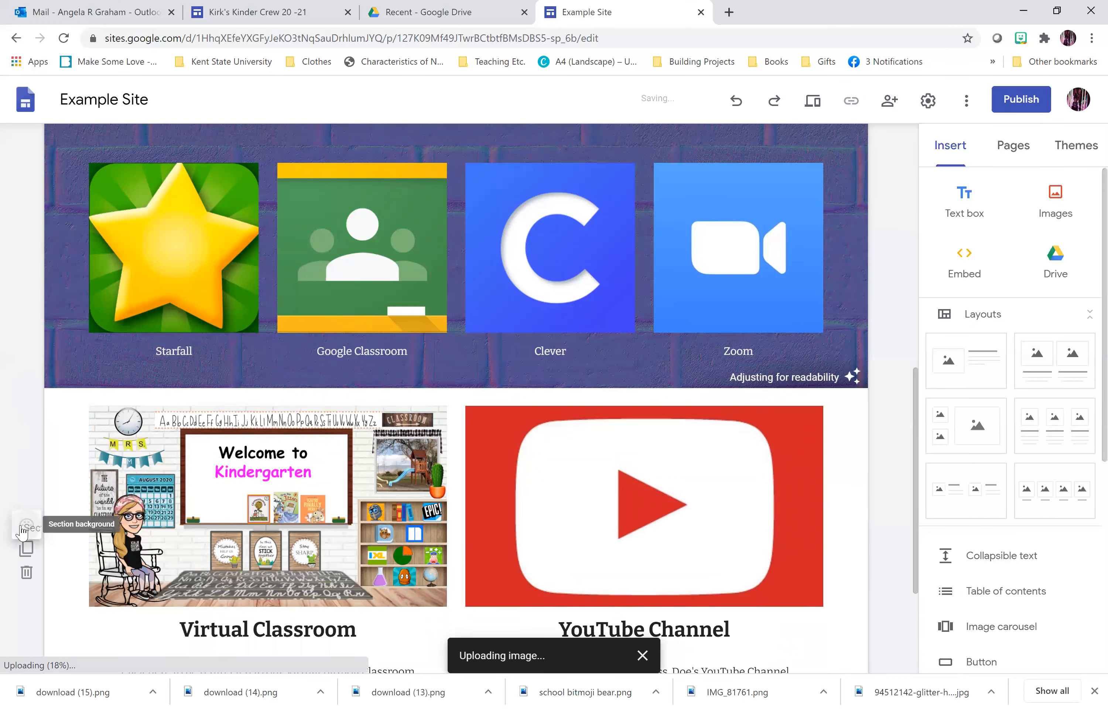
- Upload the same everytexture.com brick image as the background of the Virtual Classroom and YouTube Channel section
click(26, 526)
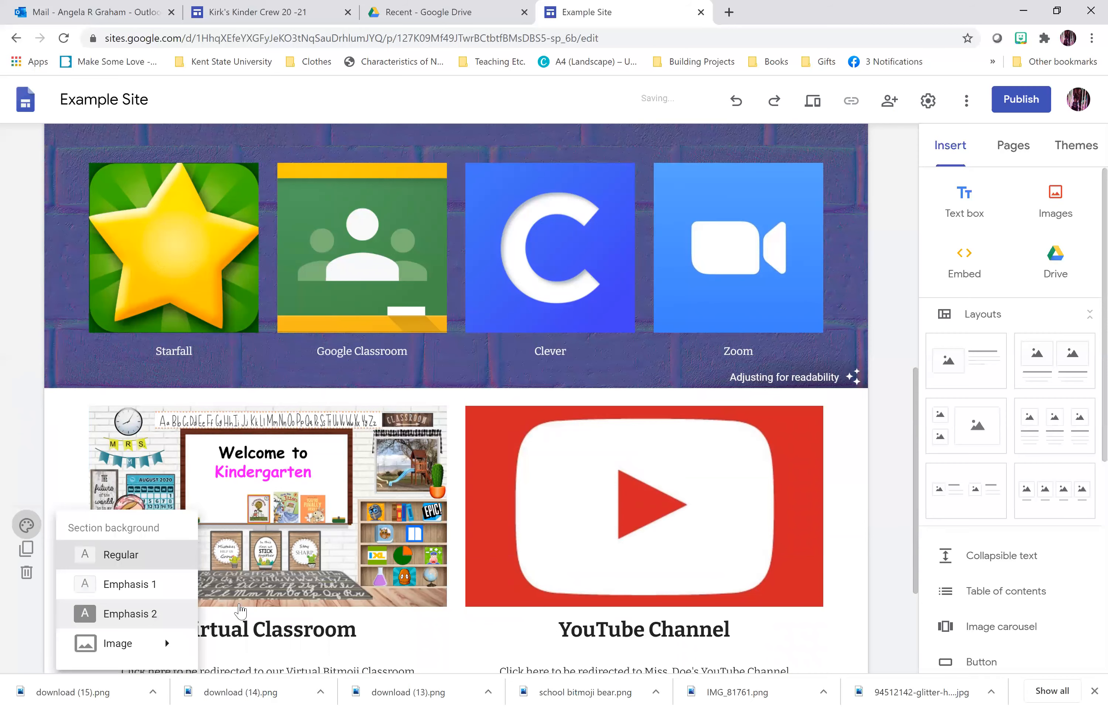
mouse_move(139, 643)
click(240, 609)
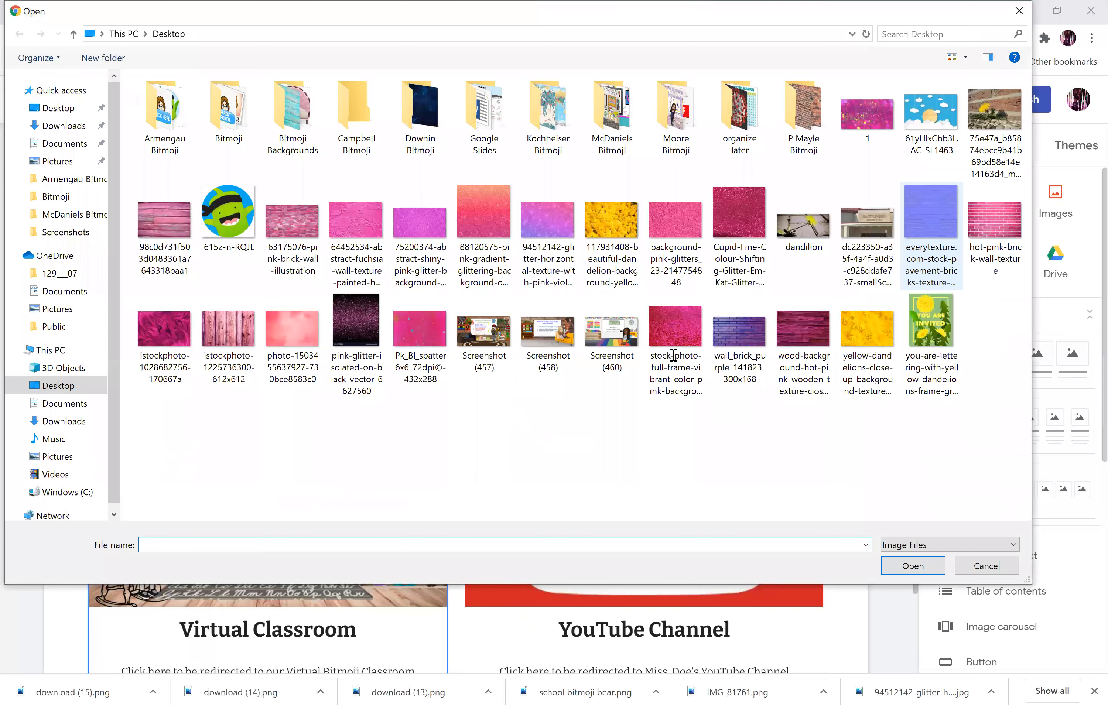
double_click(672, 355)
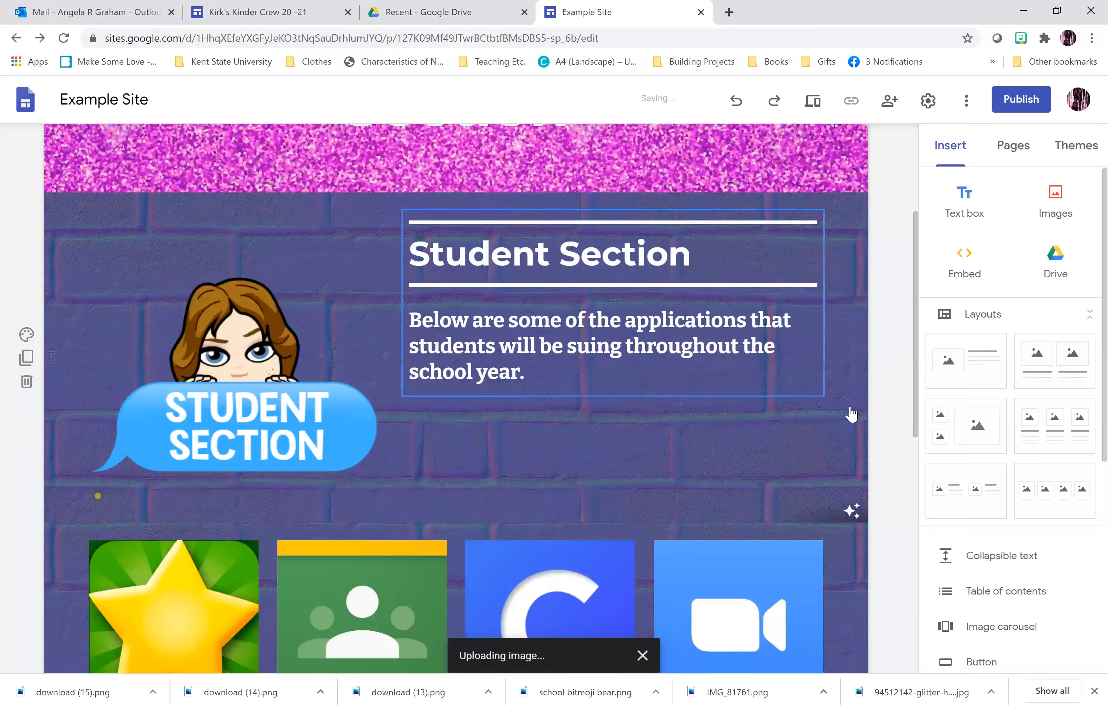
- Turn off the readability adjustment on the backgrounds of the Student Section intro and the app icon row
scroll(851, 412, down, 2)
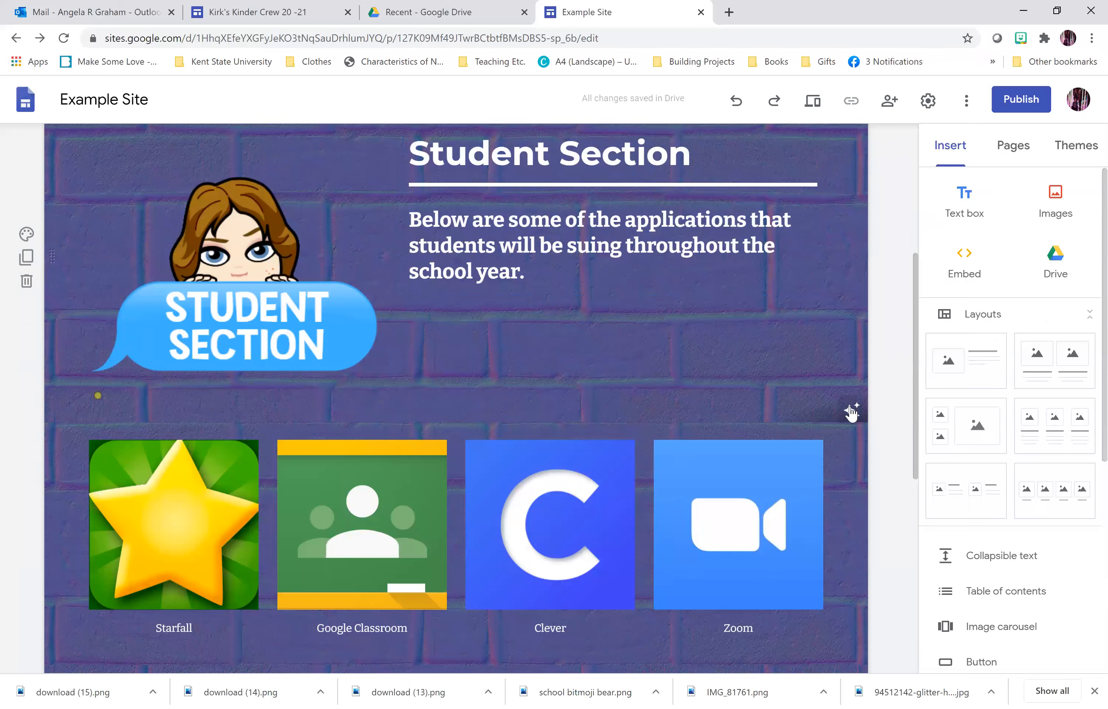
click(851, 411)
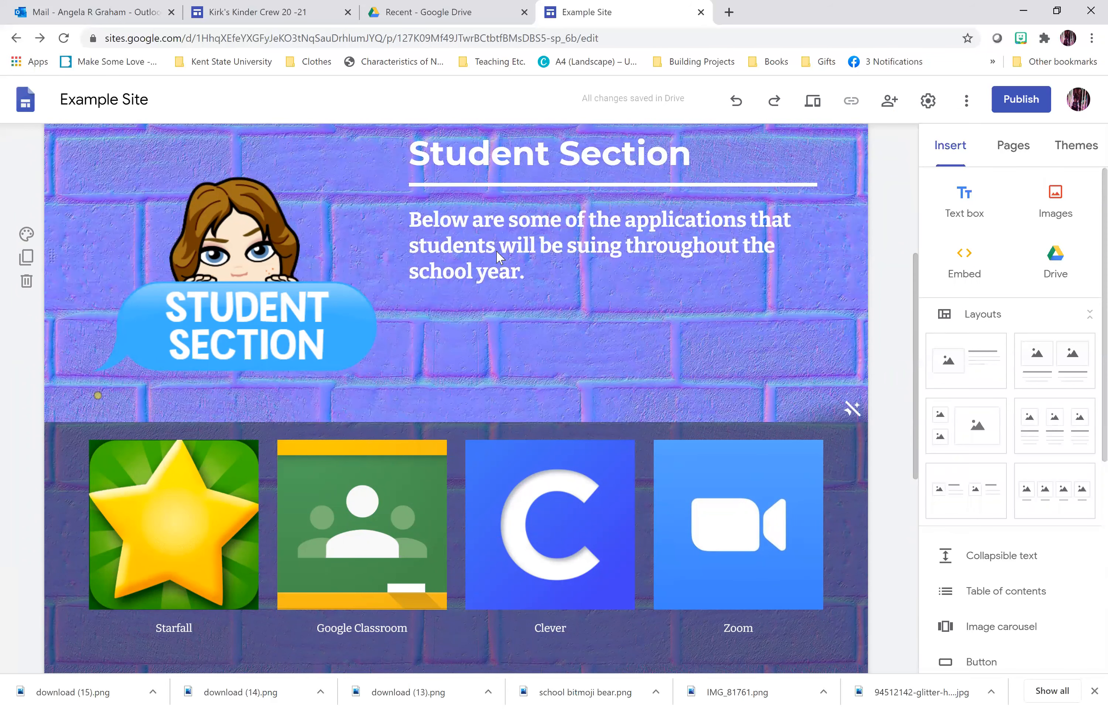
scroll(559, 409, down, 3)
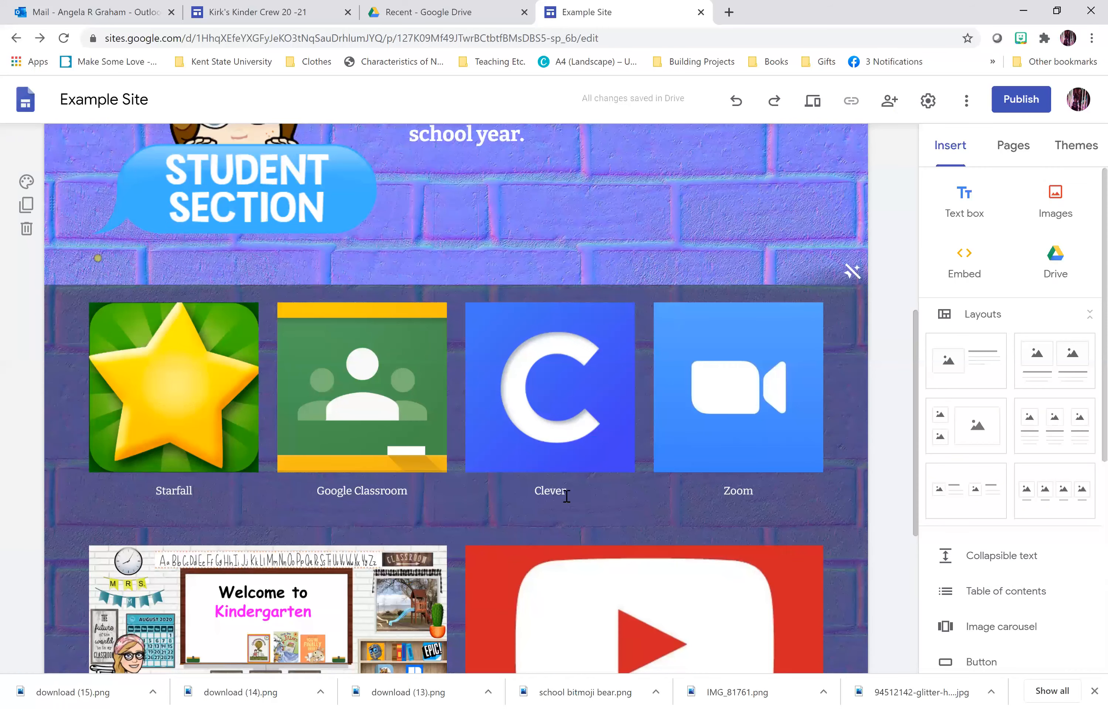
click(851, 518)
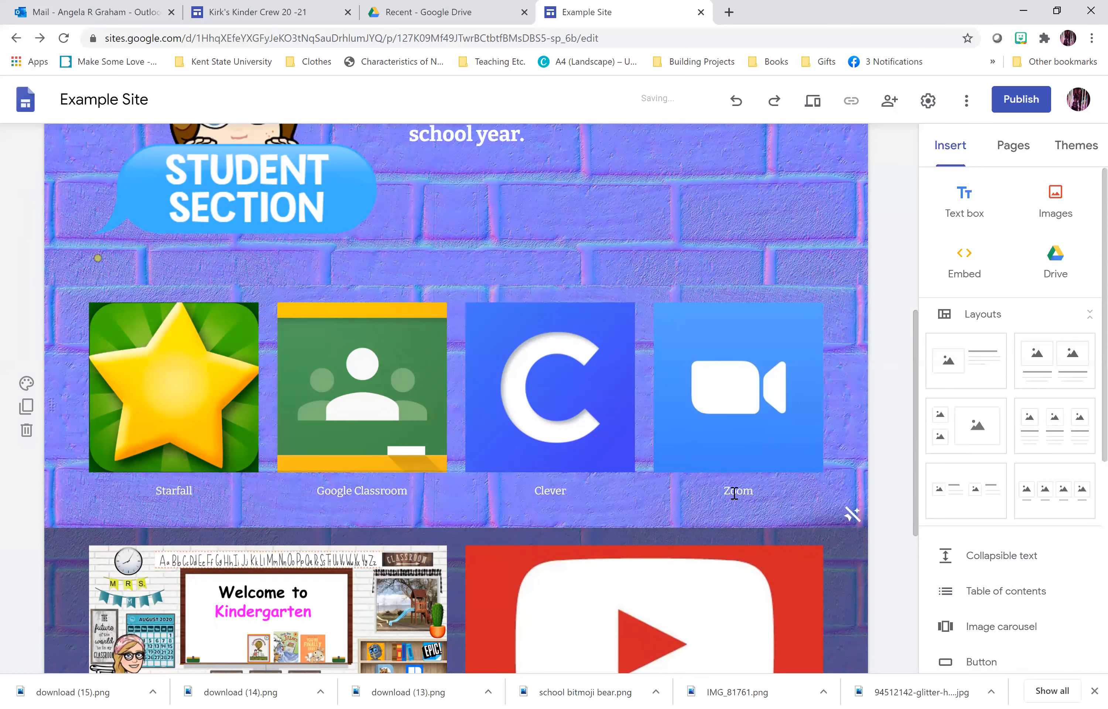
- Apply the Subheading style to the Clever and Zoom captions in the app icon row
double_click(549, 496)
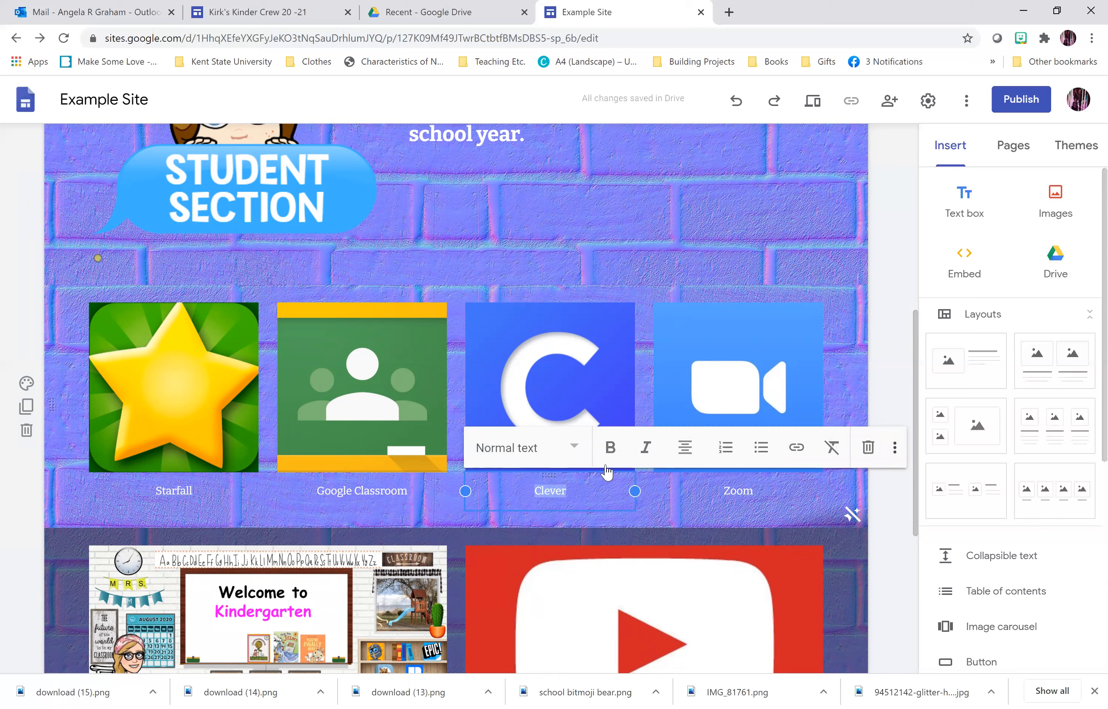
click(577, 448)
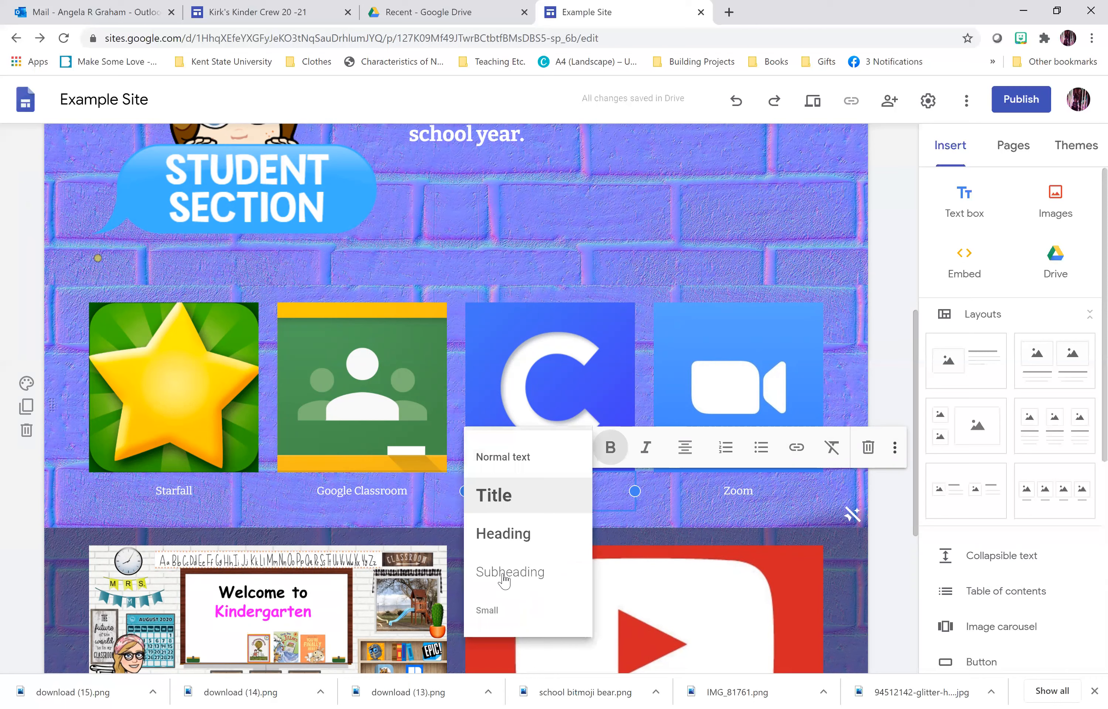
click(504, 574)
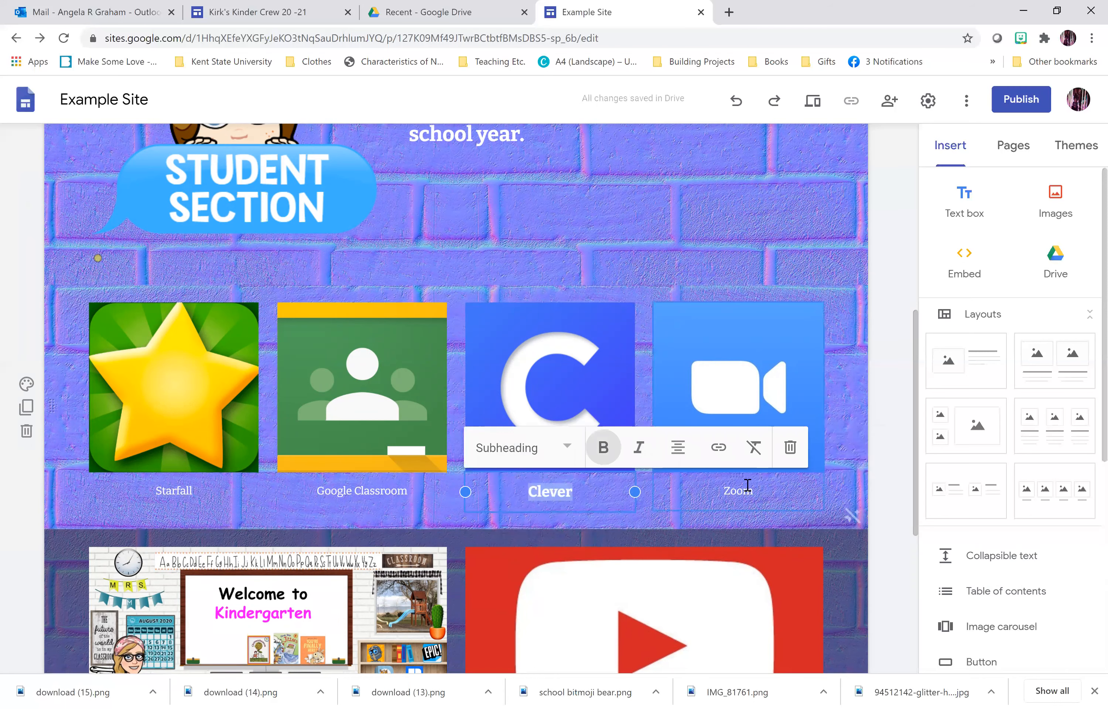
double_click(739, 493)
click(579, 449)
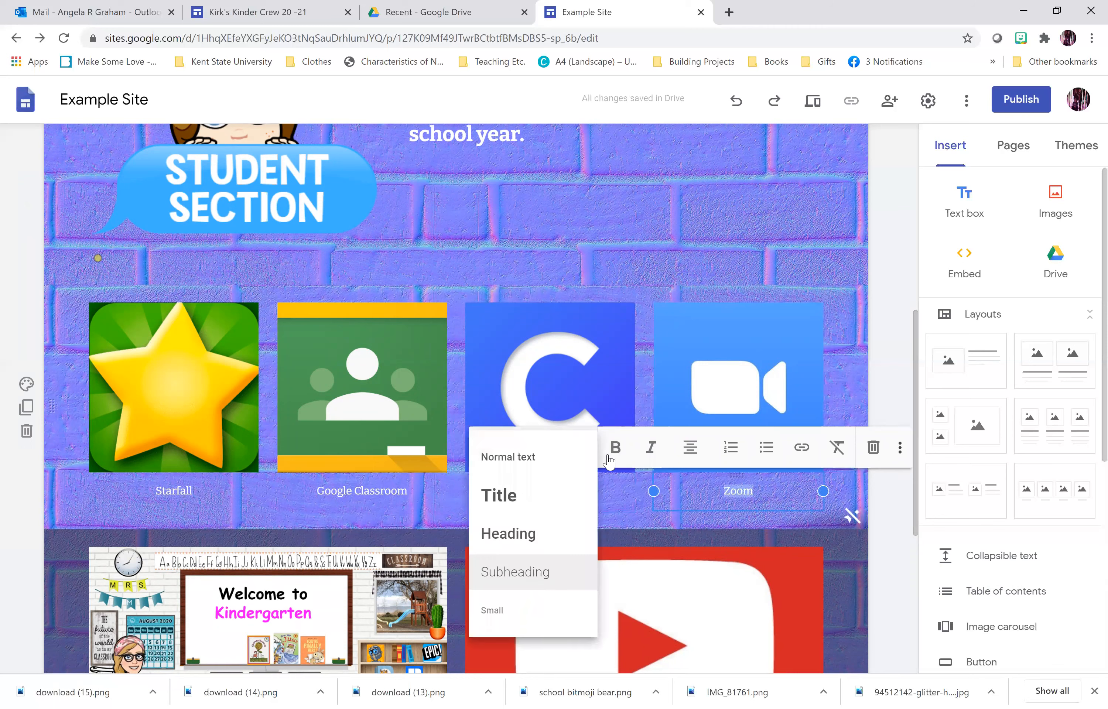
click(608, 451)
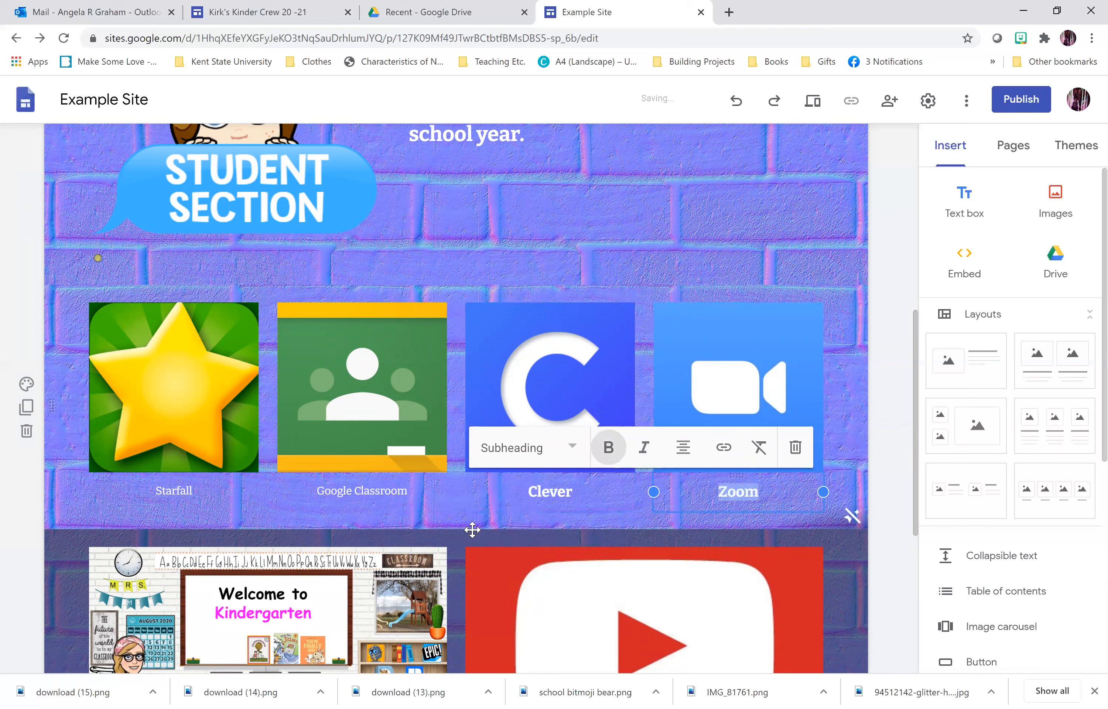
- Apply the Subheading style to the Google Classroom and Starfall captions
click(394, 496)
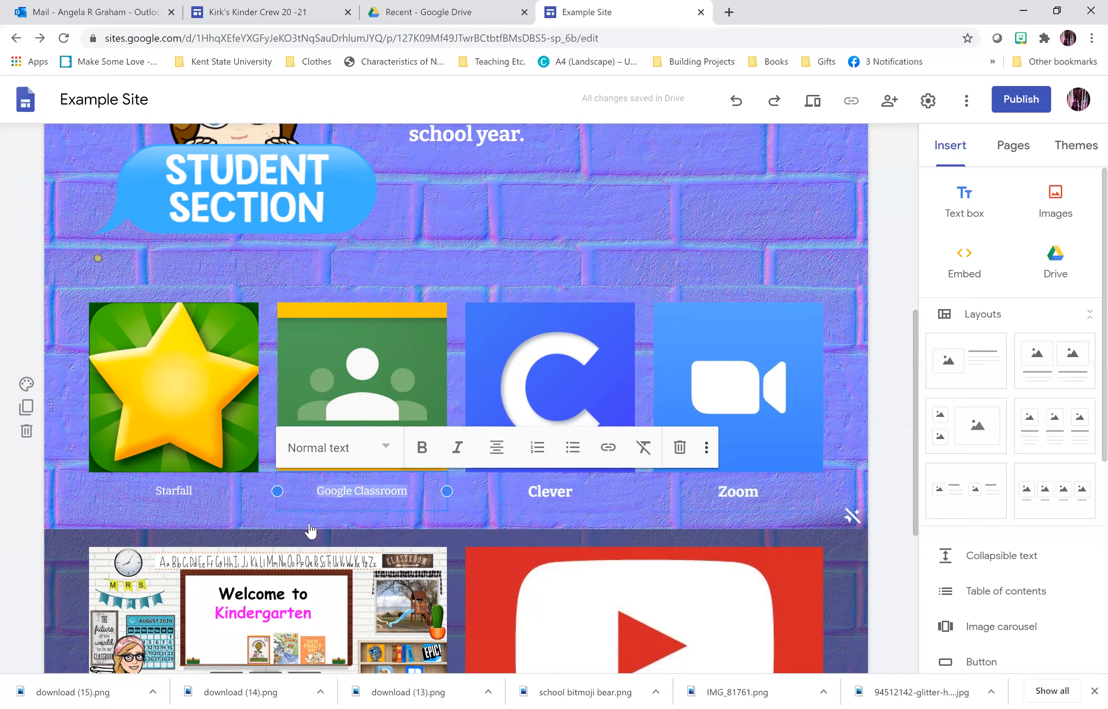
click(372, 447)
click(322, 572)
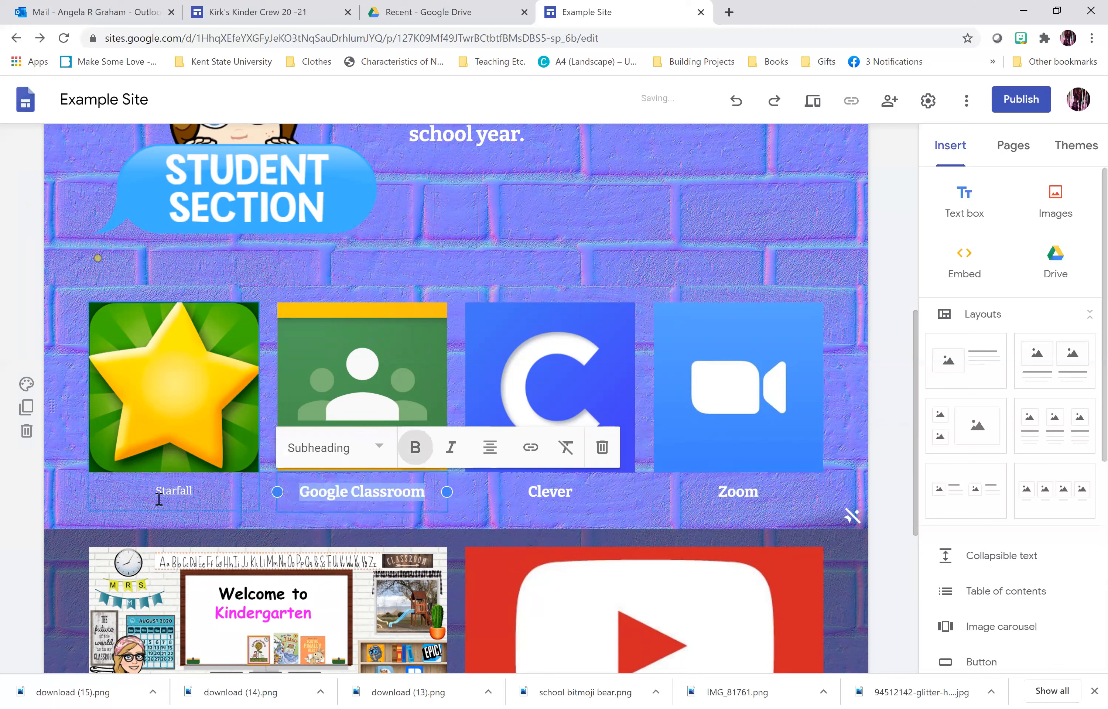
click(159, 499)
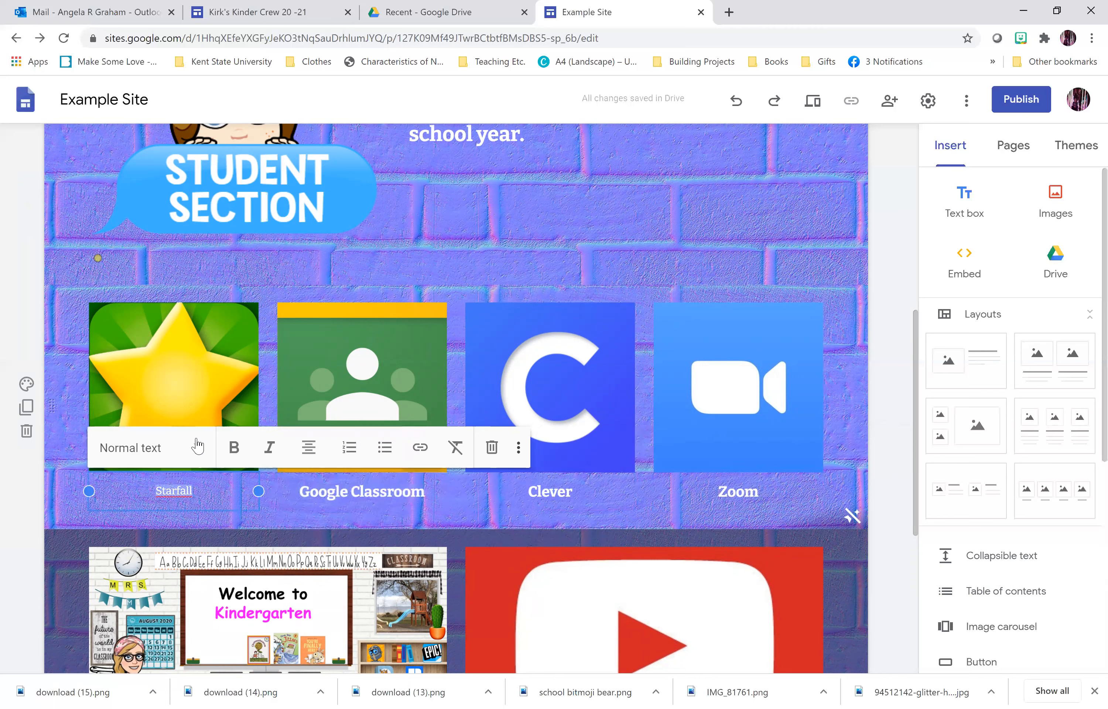
click(172, 576)
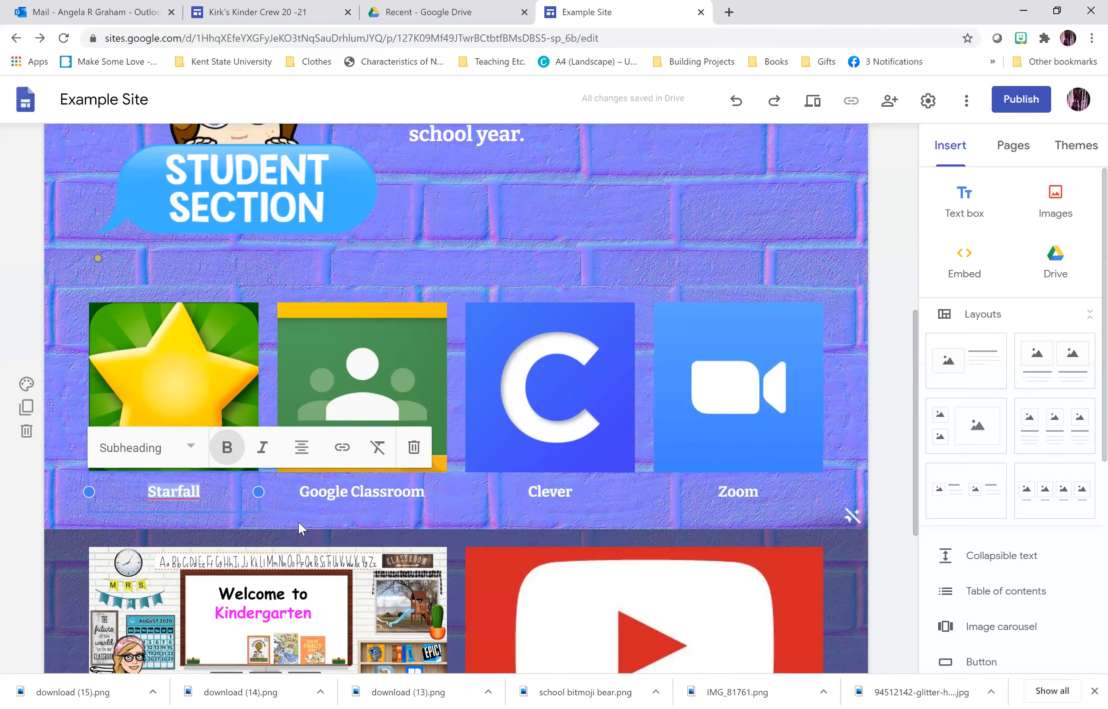
- Turn off the readability adjustment on the Virtual Classroom and YouTube Channel section background, and bold both redirect descriptions
scroll(298, 521, down, 5)
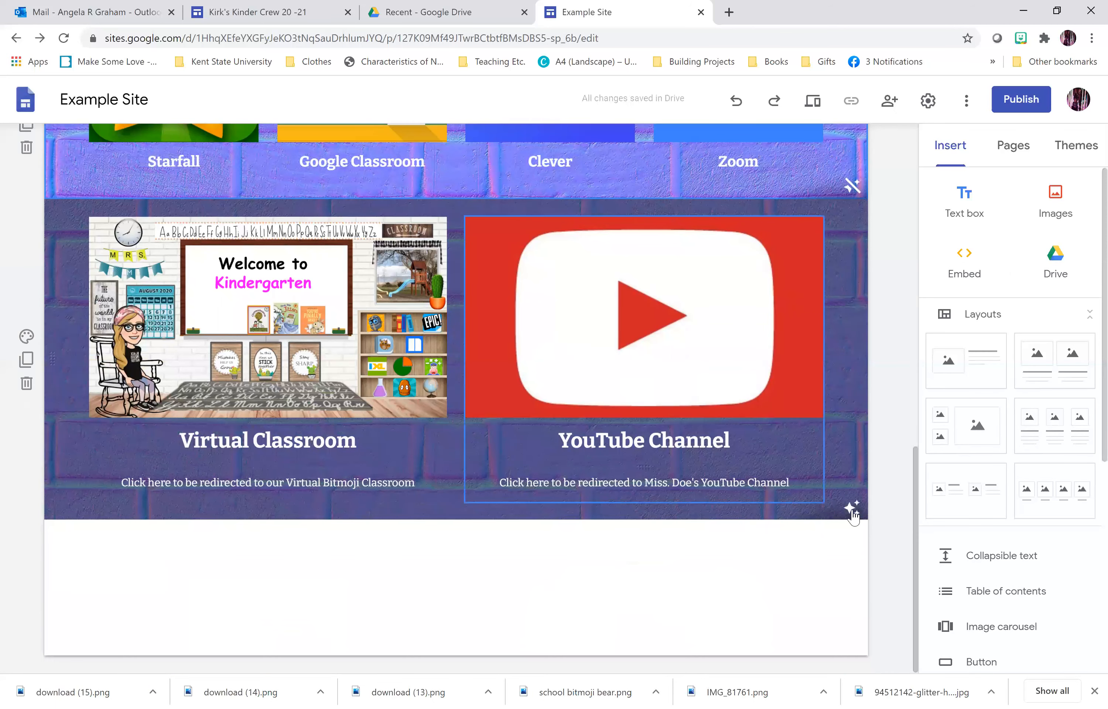
click(853, 514)
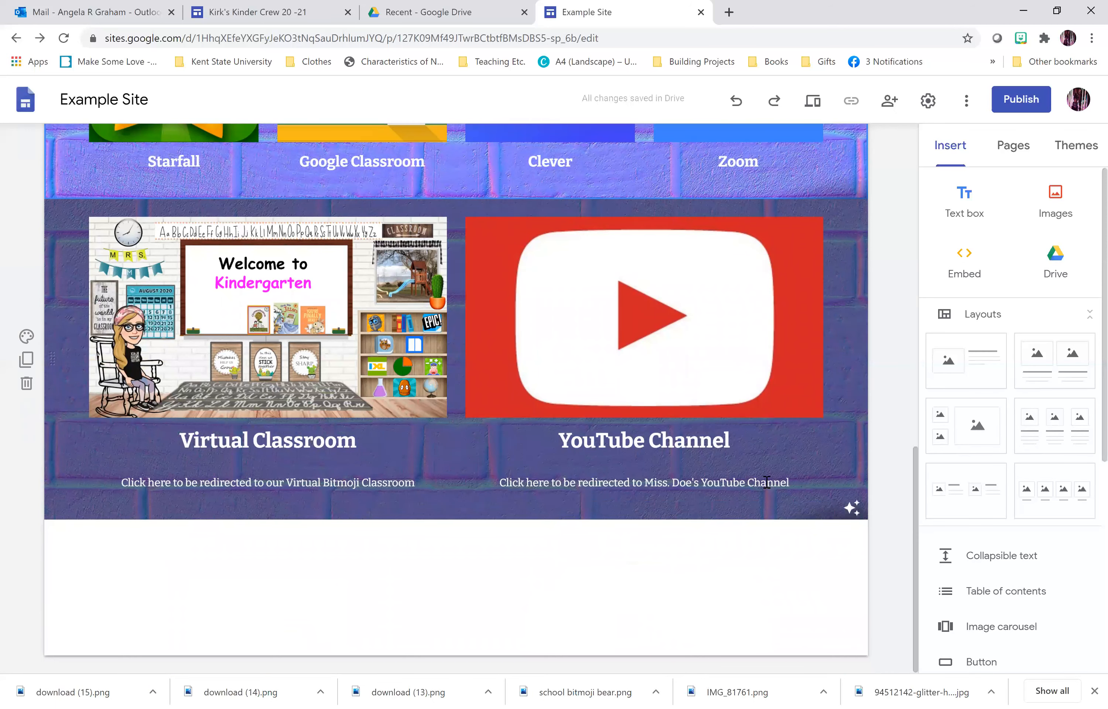
click(767, 482)
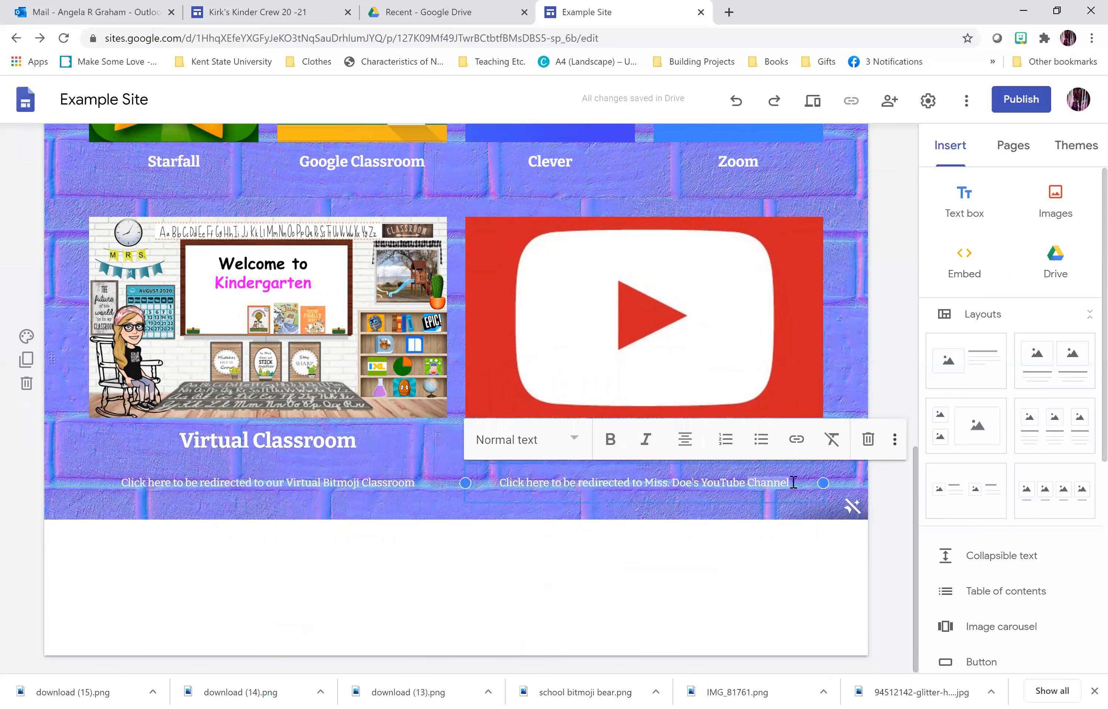
key(ctrl+a)
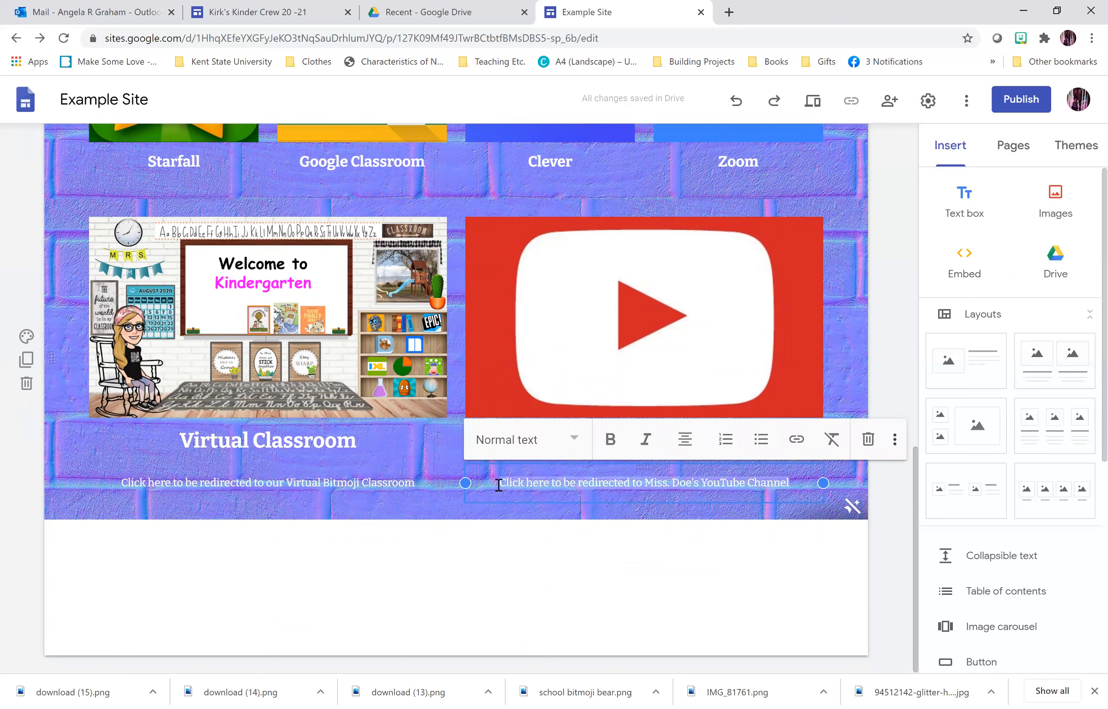
click(611, 439)
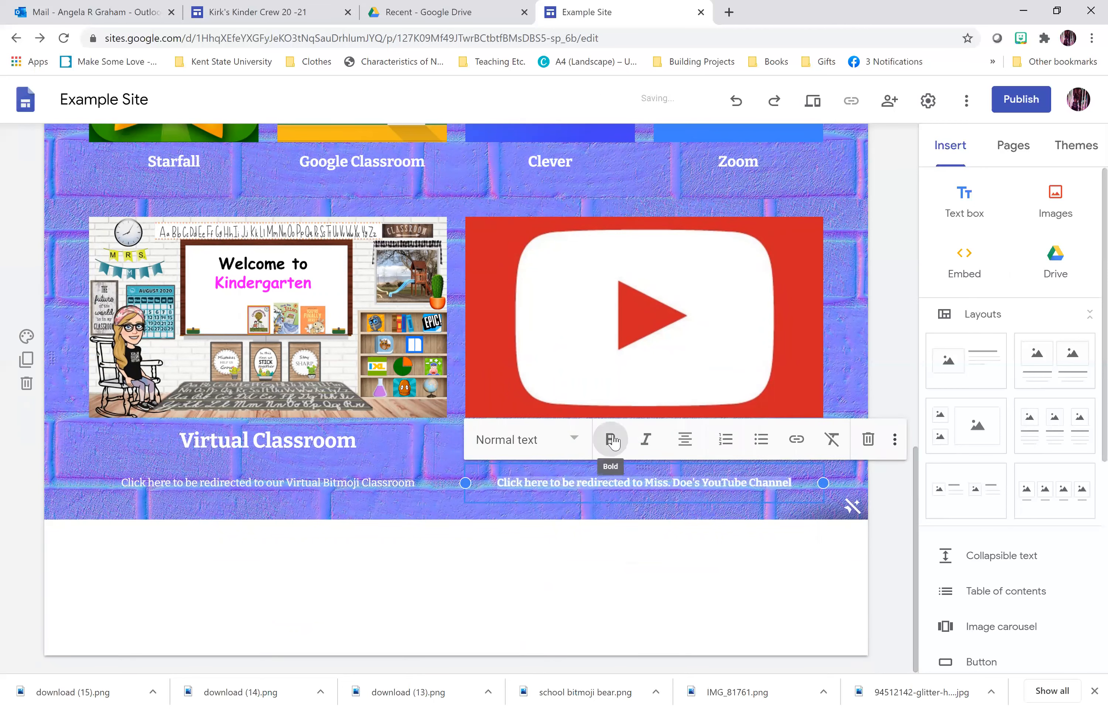
click(423, 482)
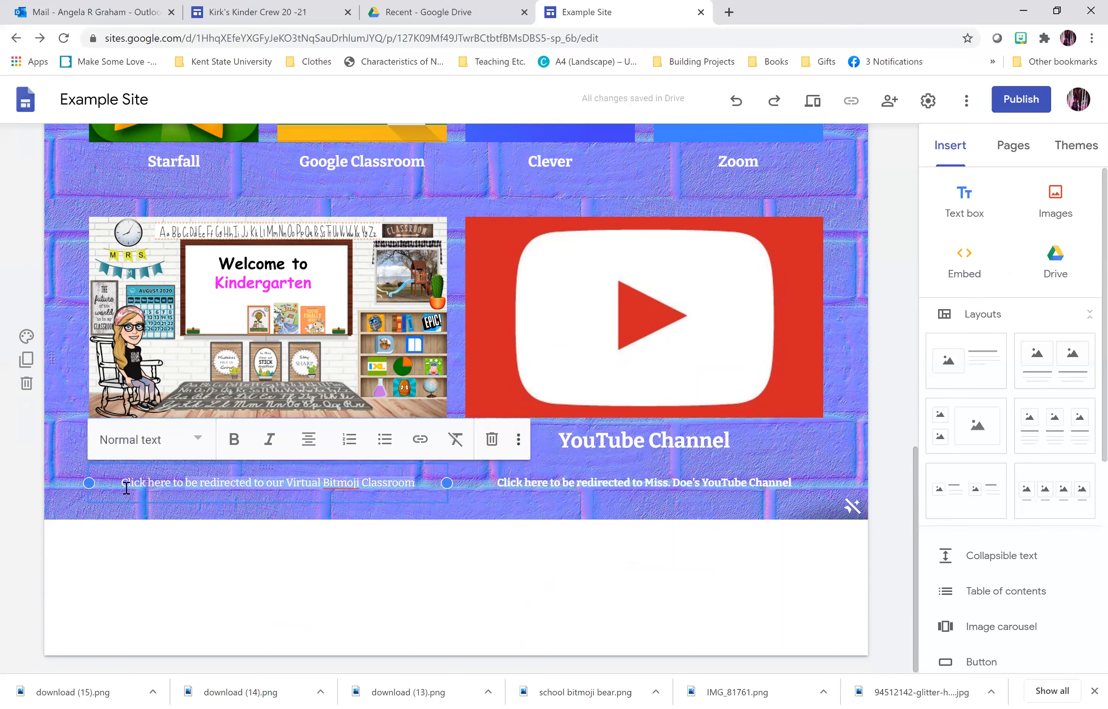
click(234, 439)
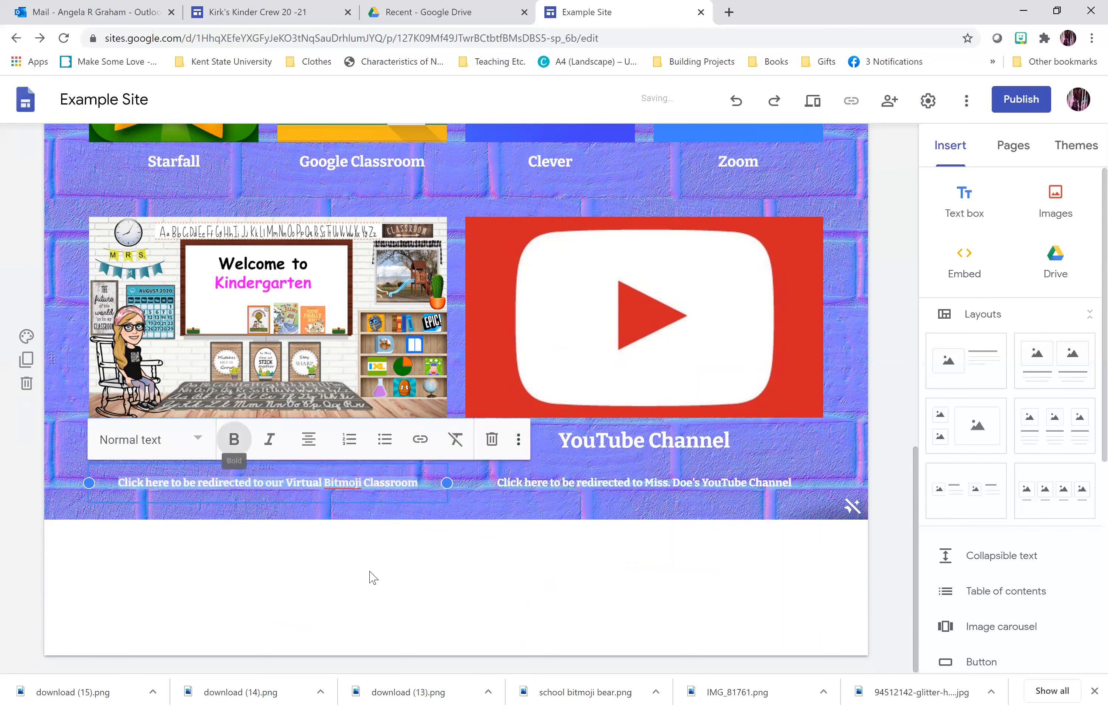
click(373, 578)
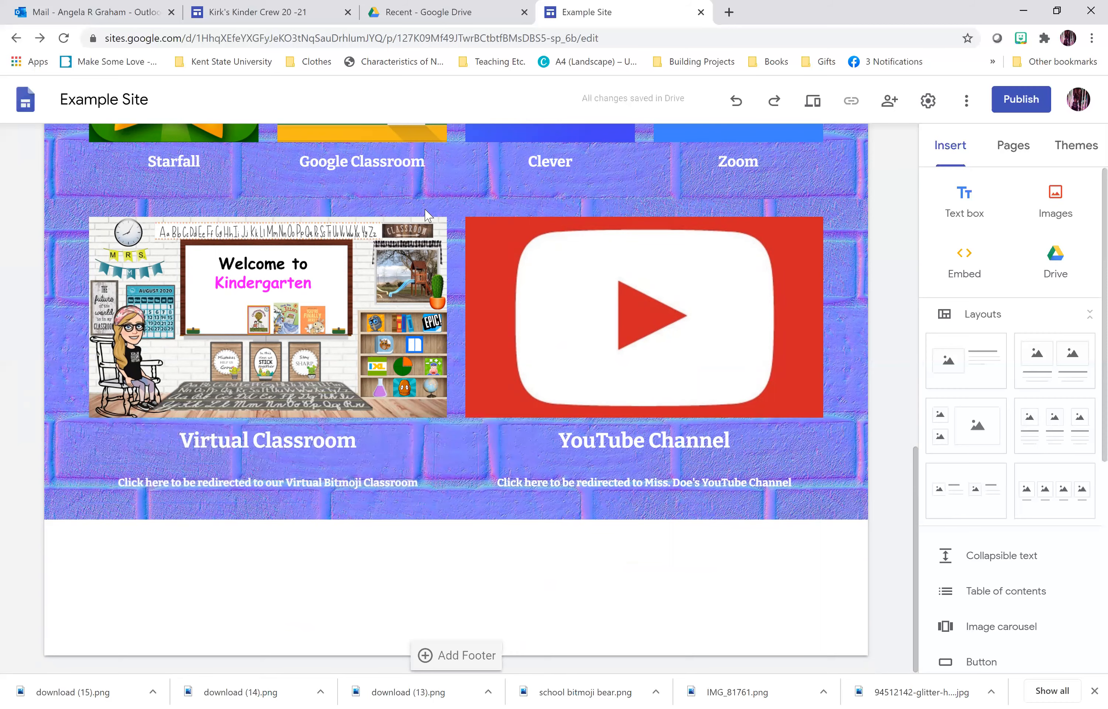
- On the Parent Portal page, insert an image-beside-text layout followed by a row of four captioned image placeholders
scroll(428, 215, up, 15)
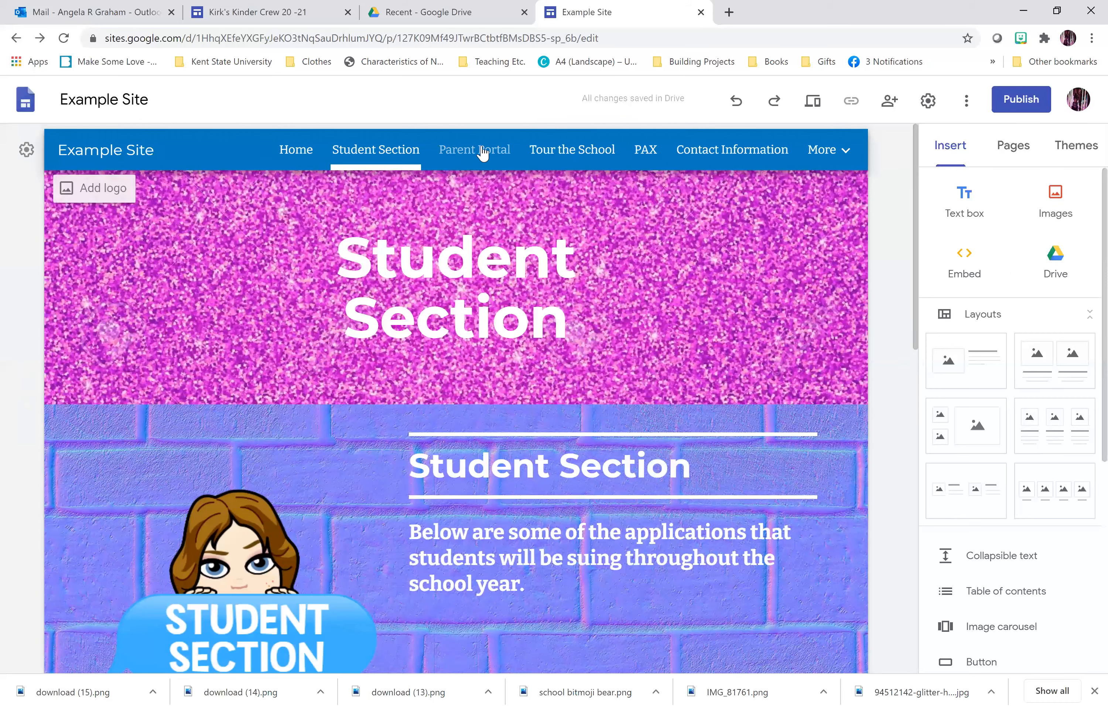
click(483, 154)
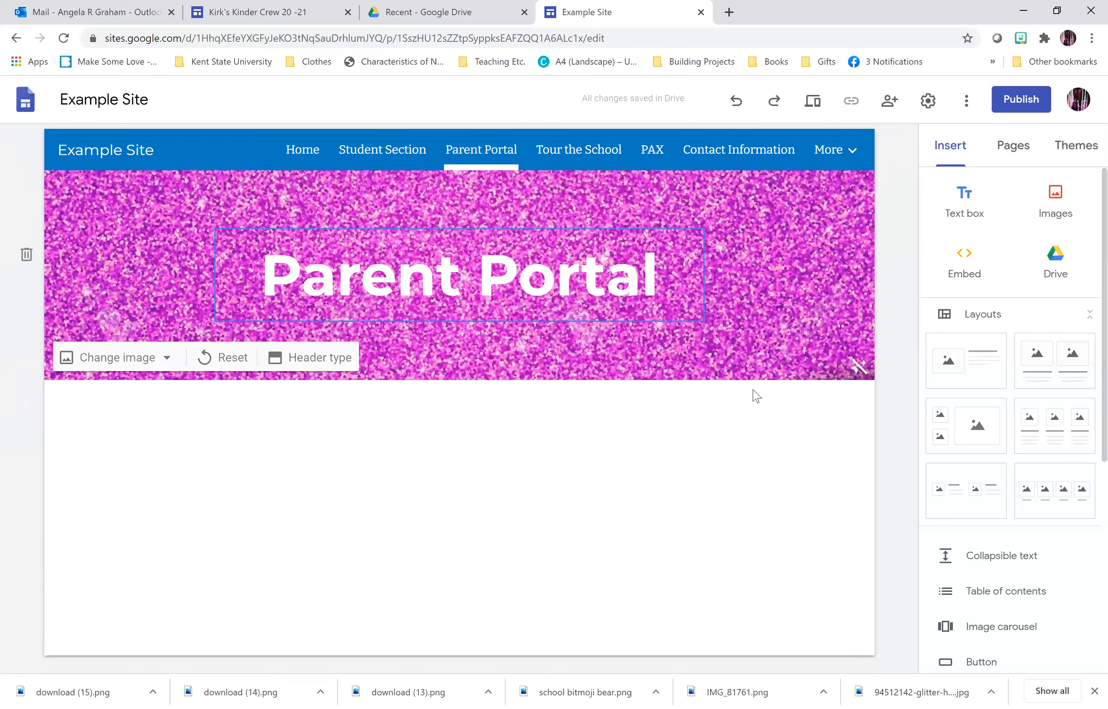
click(993, 360)
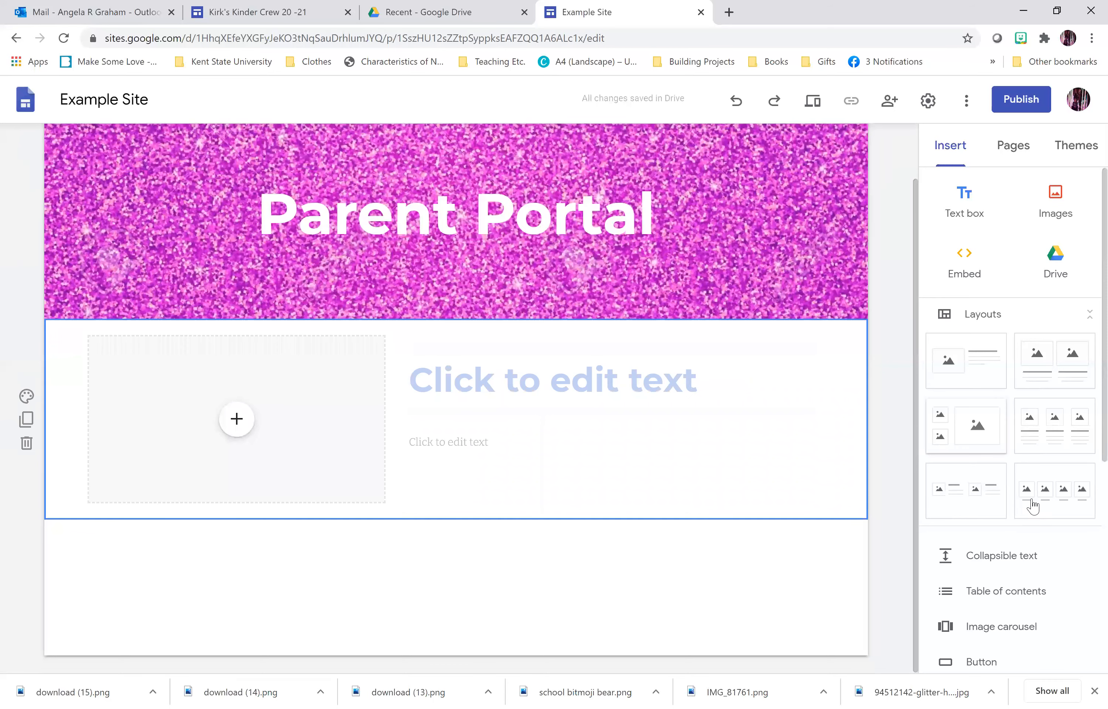
click(1032, 506)
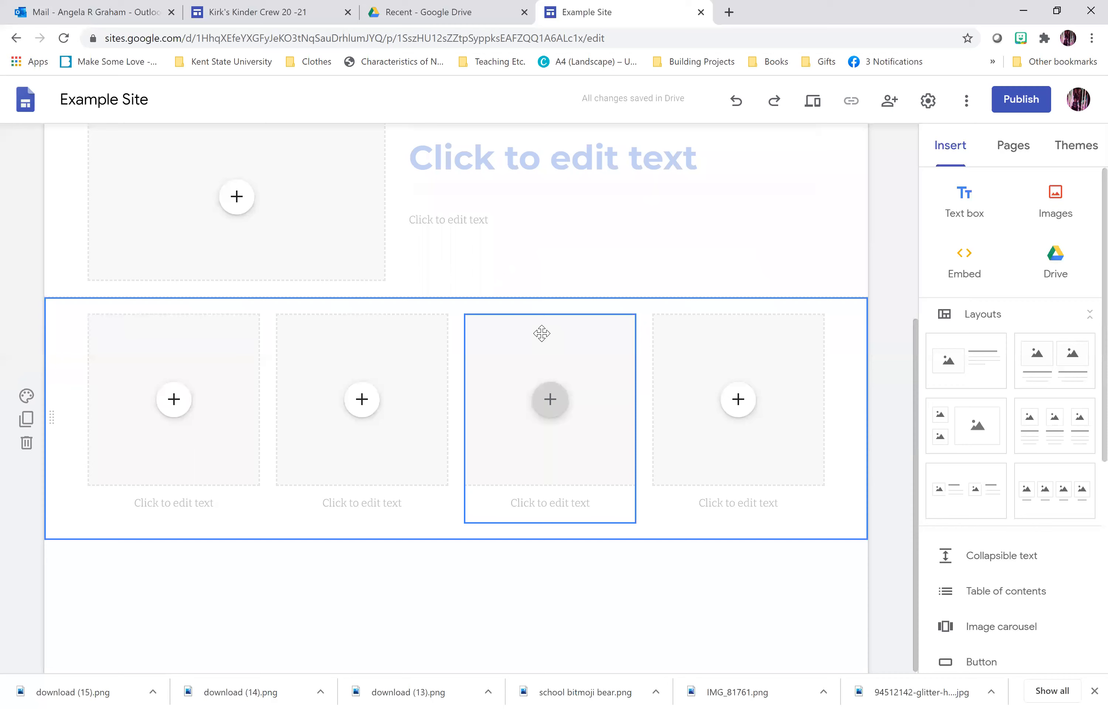
- Enter Parent Portal as the title of the image-beside-text section
scroll(497, 441, up, 5)
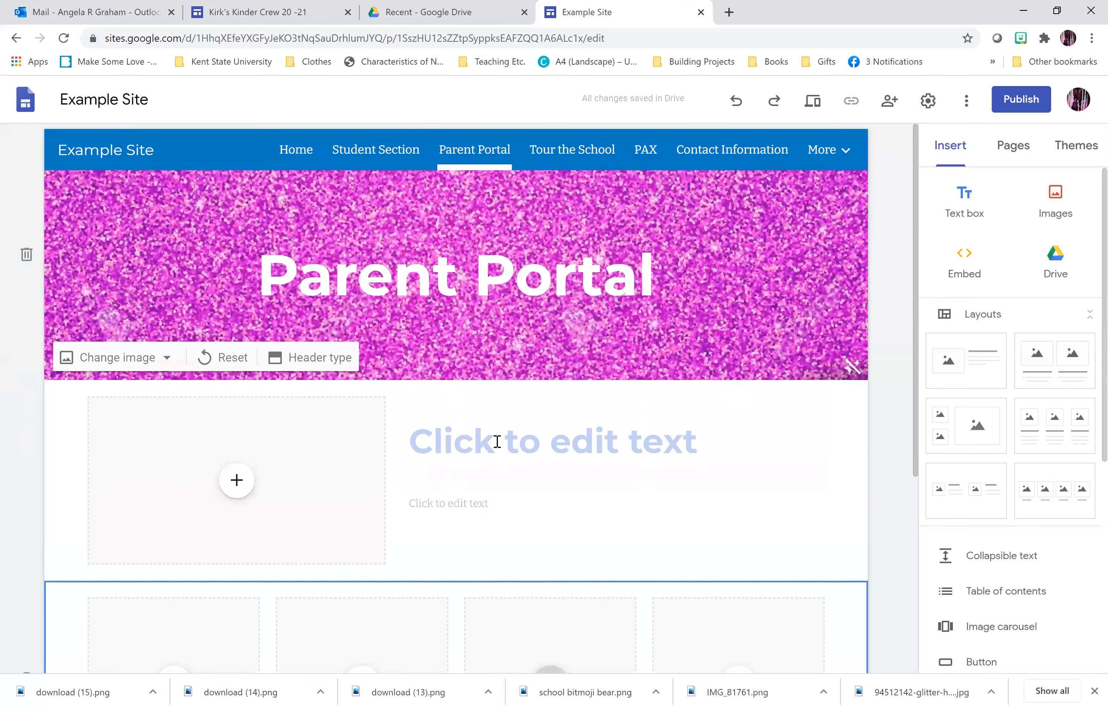
click(497, 441)
text(Parent Port)
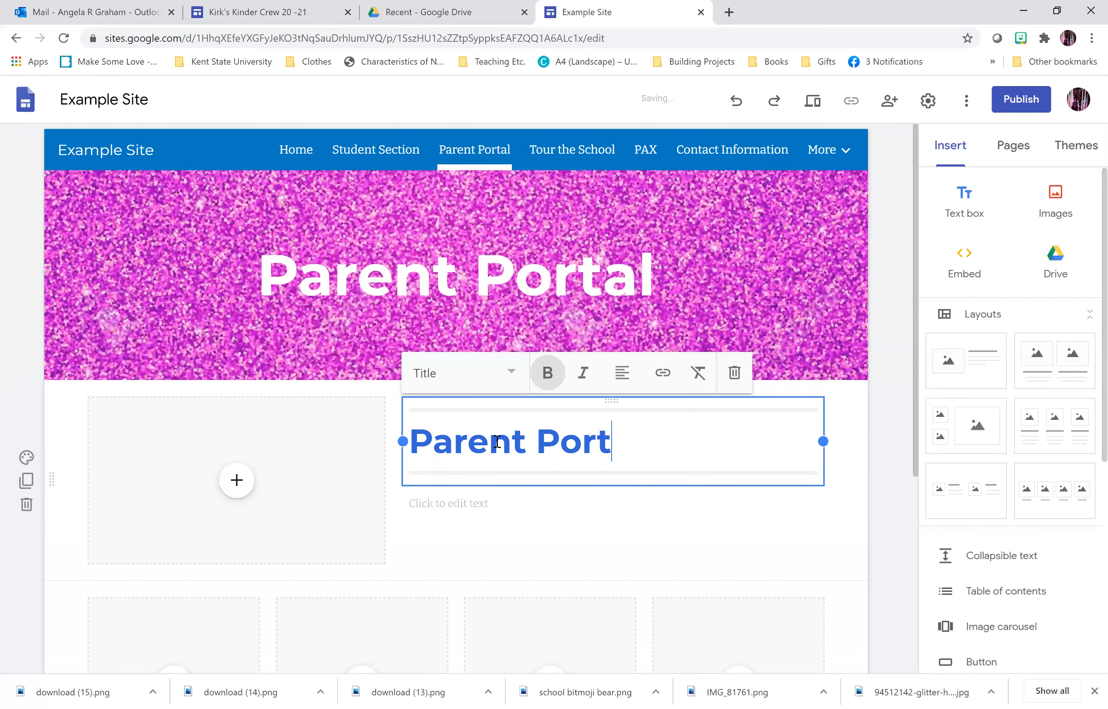
text(al)
- Add the description "Below are resources available to Parents/Guardians to help with their child's learning throughout the school year." in the Heading style
click(450, 505)
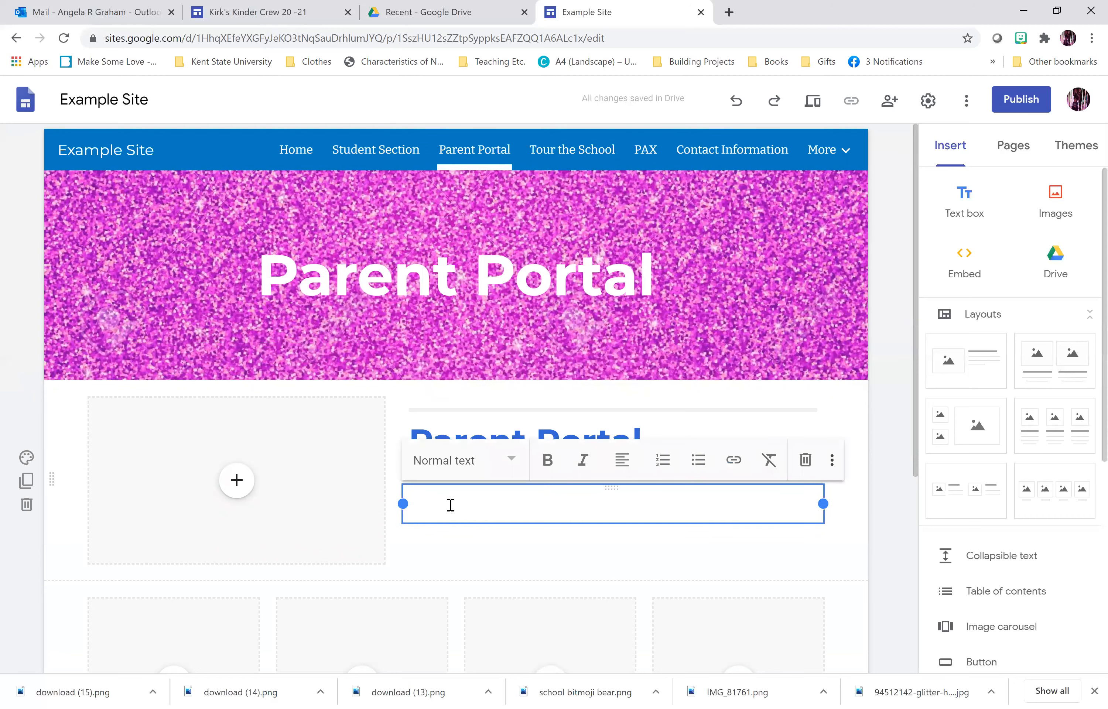
text(Below are resources available to Parents/Guardians to help w)
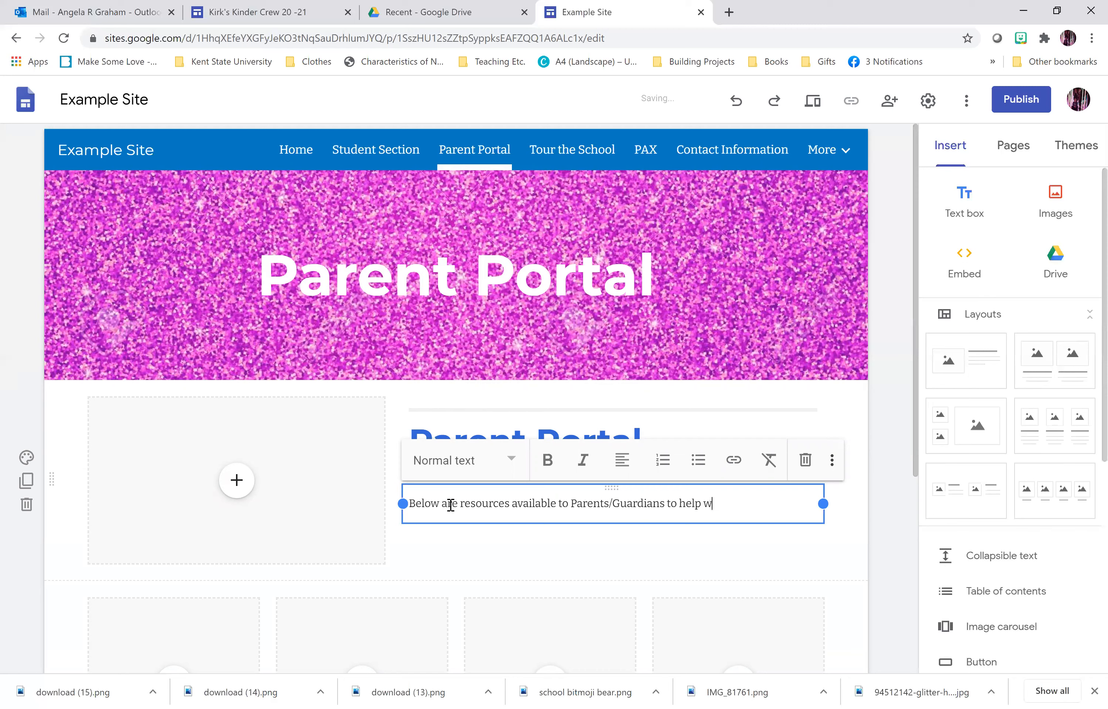
text(ith their child's learin)
text(ng th)
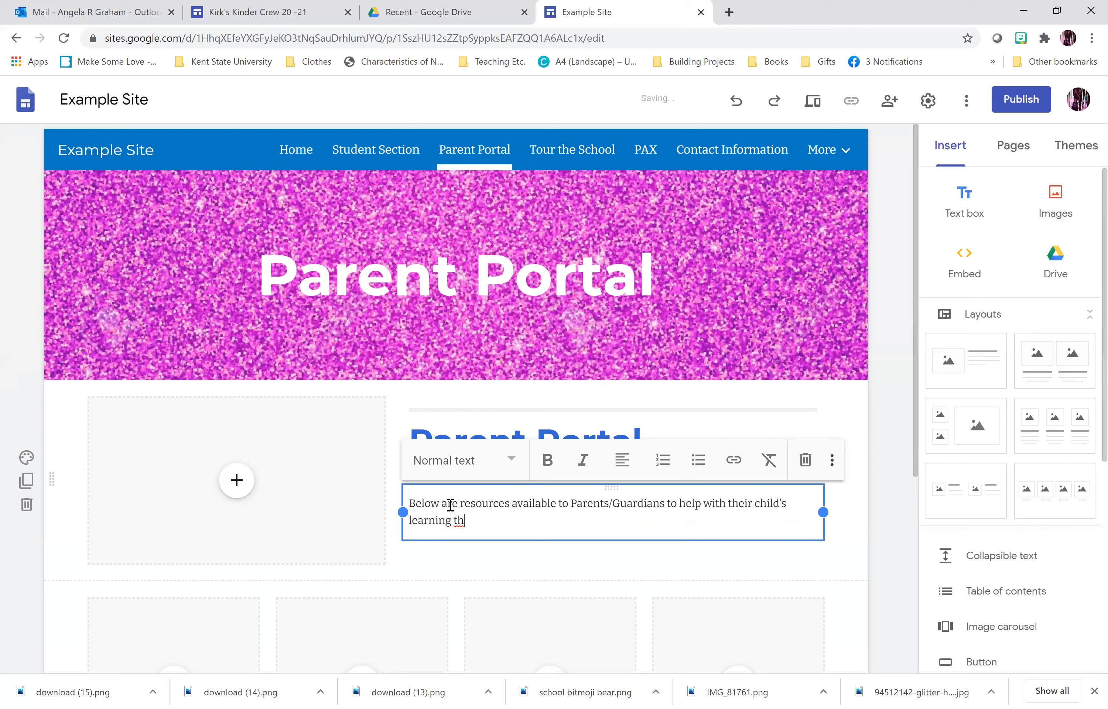
text(roughout the school year)
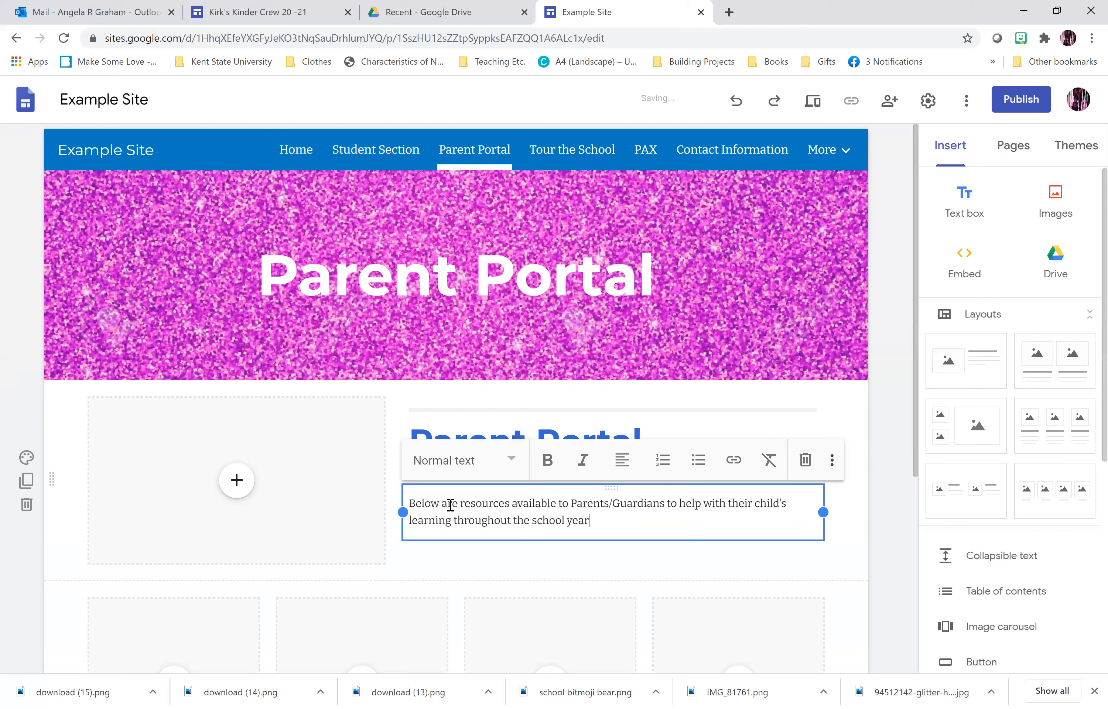
text(.)
key(ctrl+a)
click(510, 459)
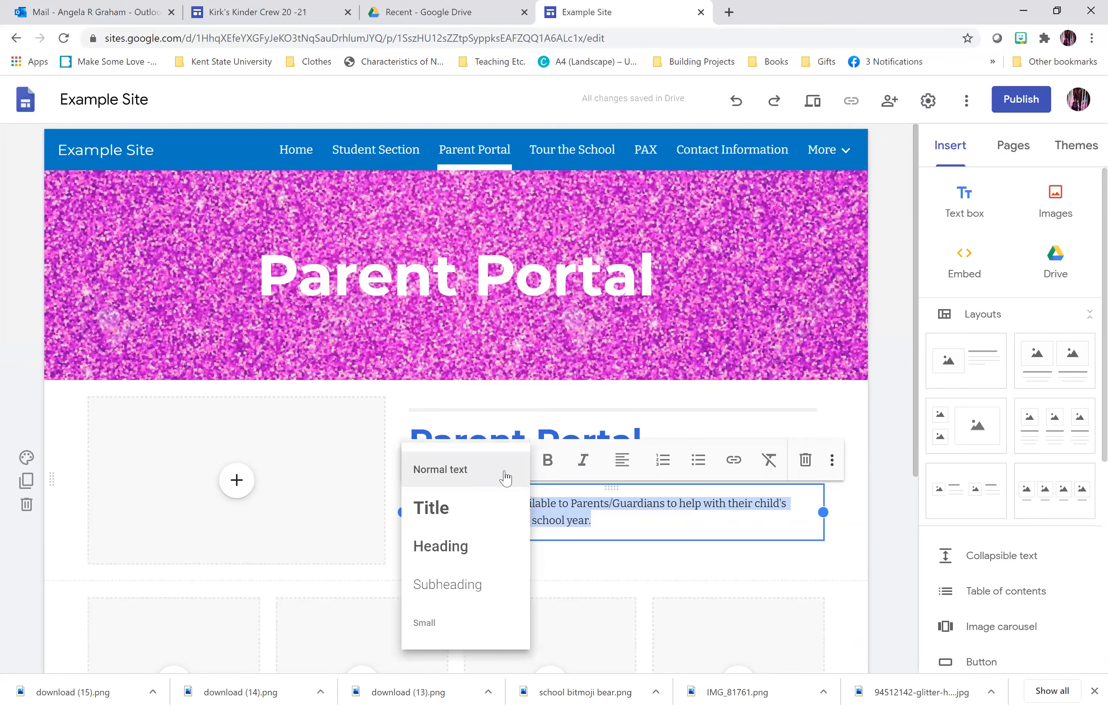
click(451, 557)
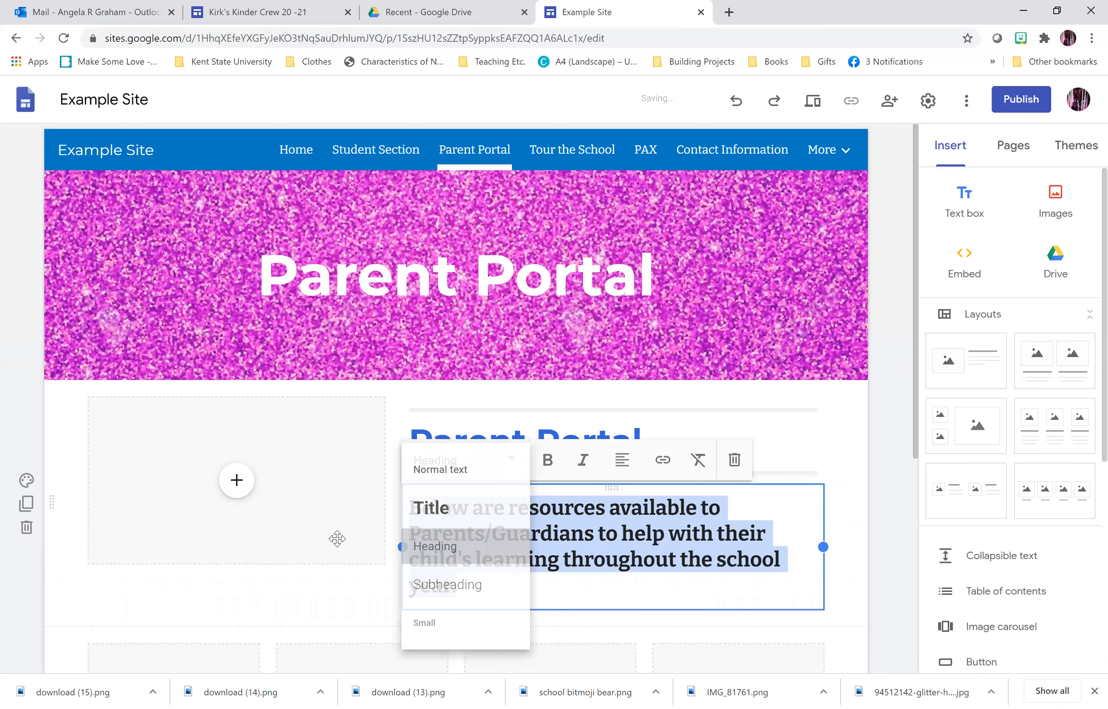
- Upload the download (14) image from the Bitmoji folder into the placeholder beside the Parent Portal text and uncrop it
click(237, 480)
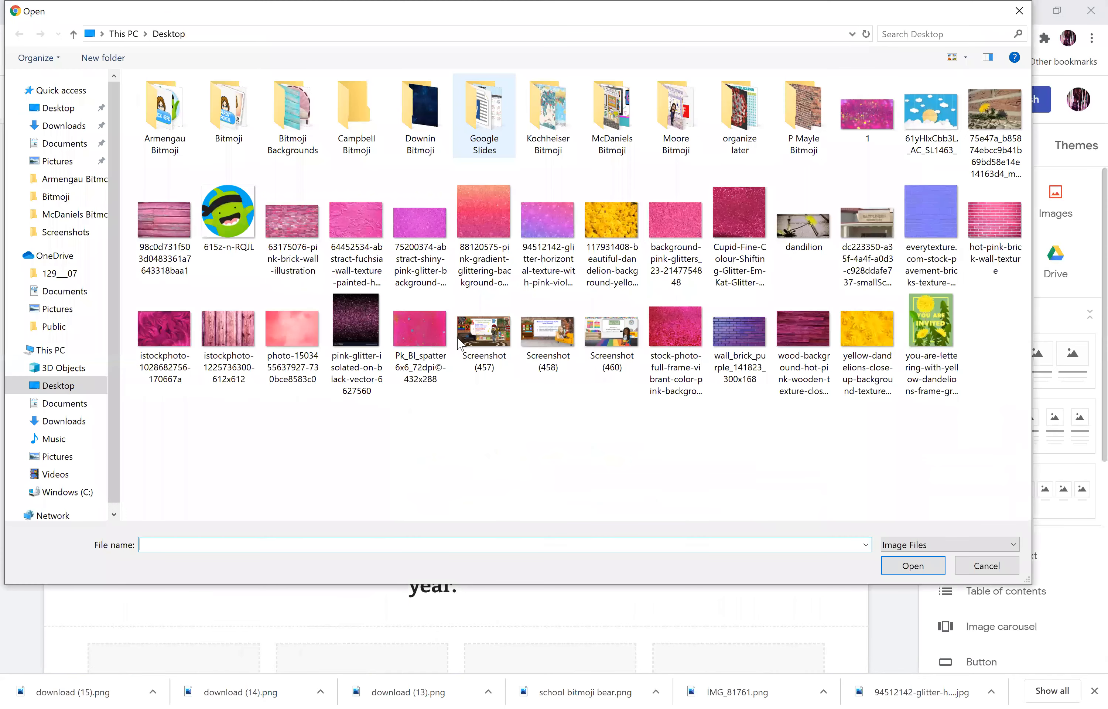
key(Return)
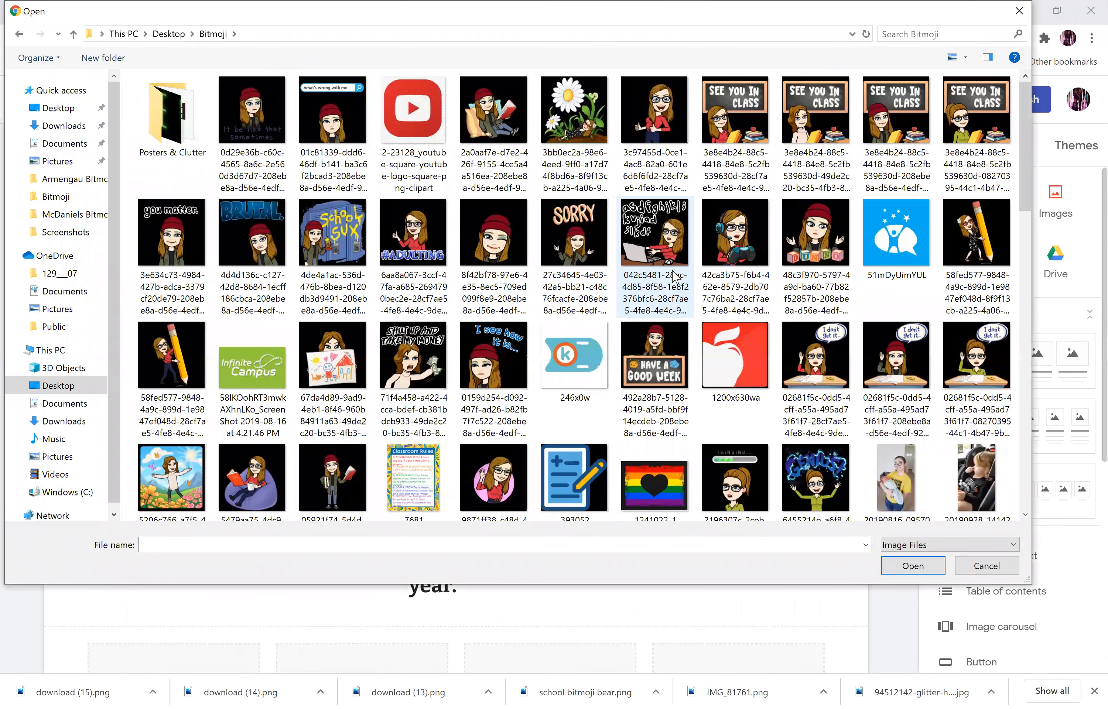
scroll(656, 322, down, 10)
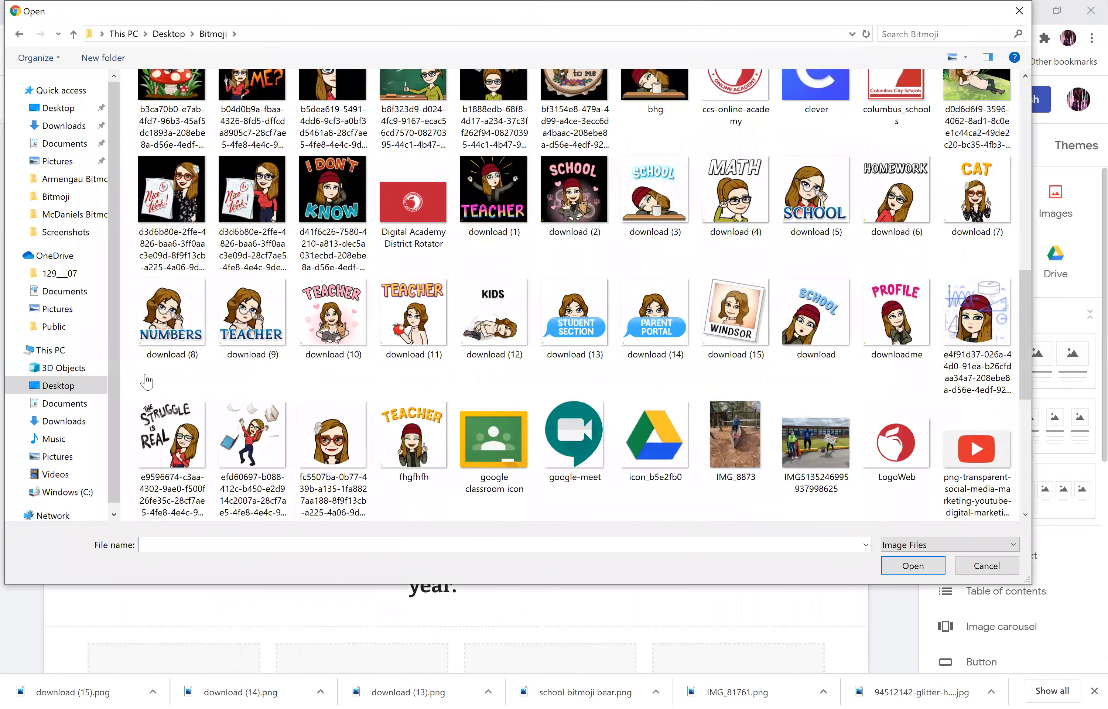
click(145, 373)
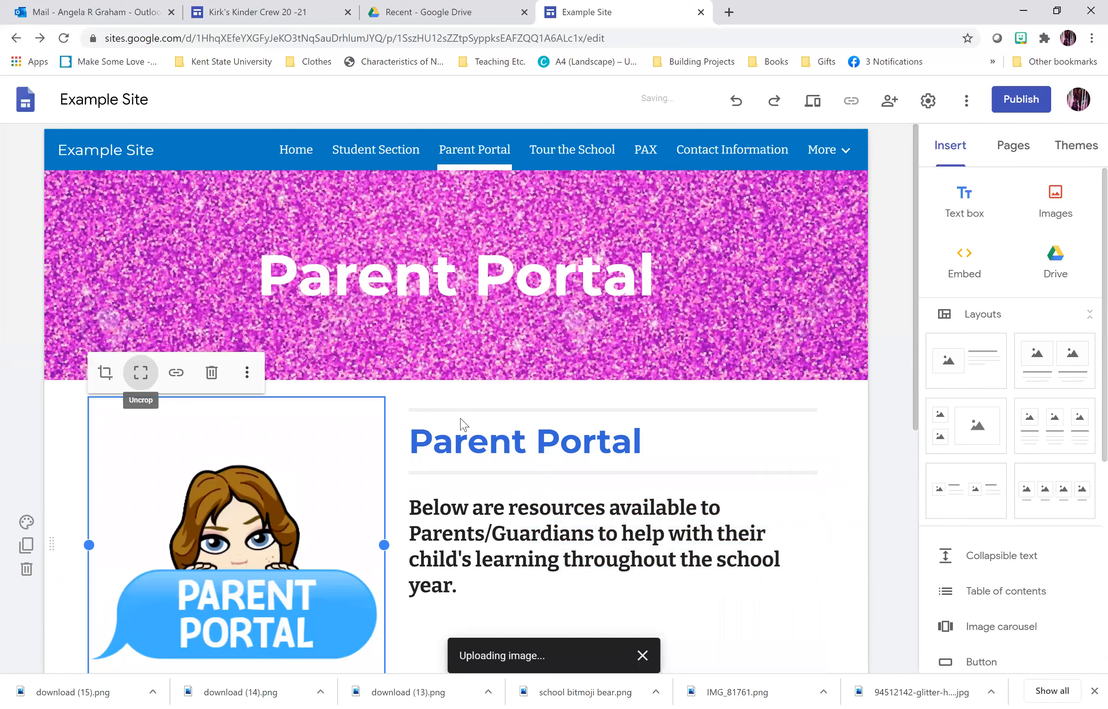
- Caption the first placeholder in the four-image row CCS Parent Portal
scroll(461, 423, down, 8)
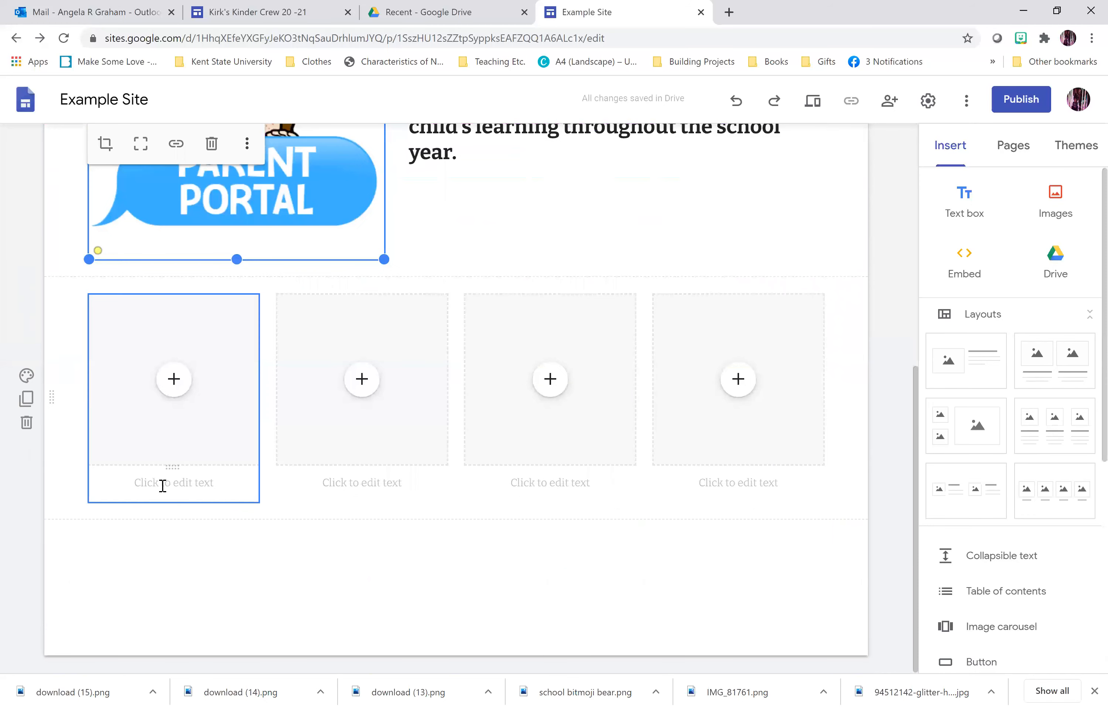
click(162, 485)
text(cq)
text(S P)
text(arent Po)
text(rtal)
click(333, 484)
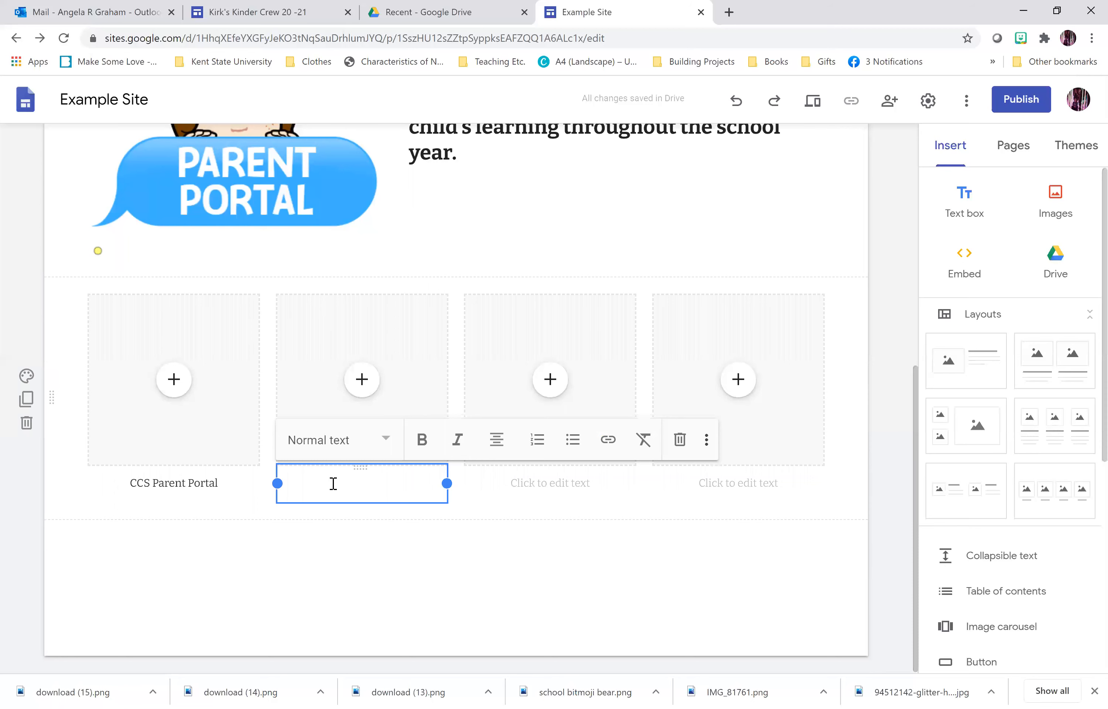
- Caption the second placeholder in the four-image row Windsor STEM and the third one Infinite Campus
text(Windsor STEM)
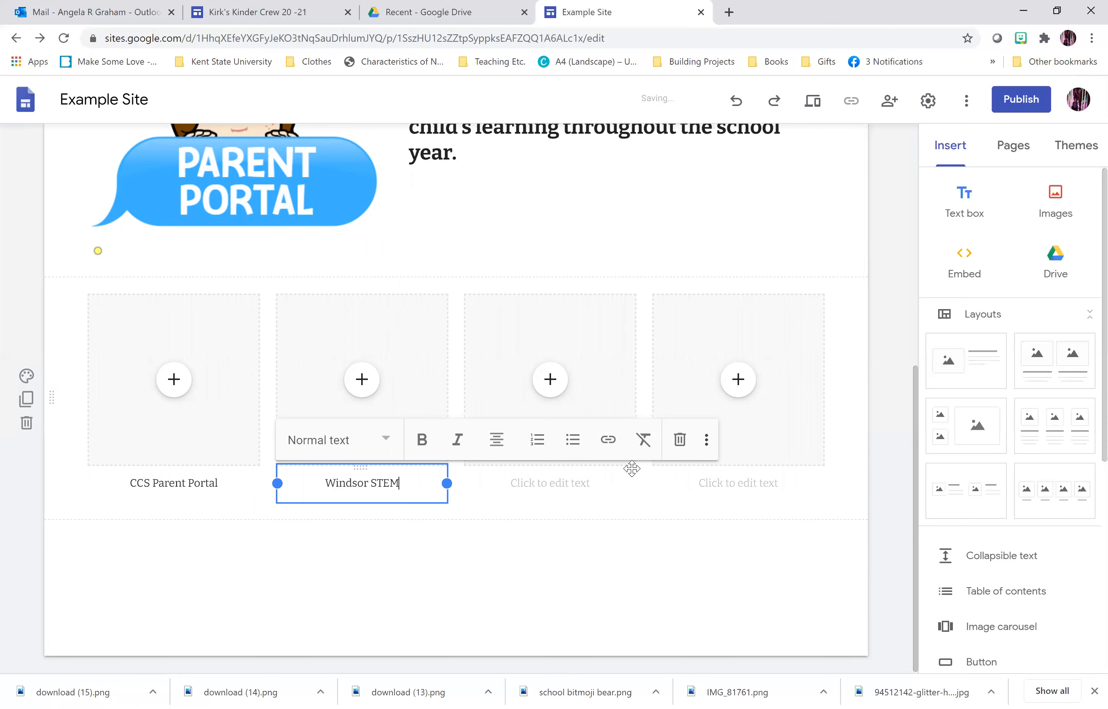
click(588, 485)
text(Infinite Campus)
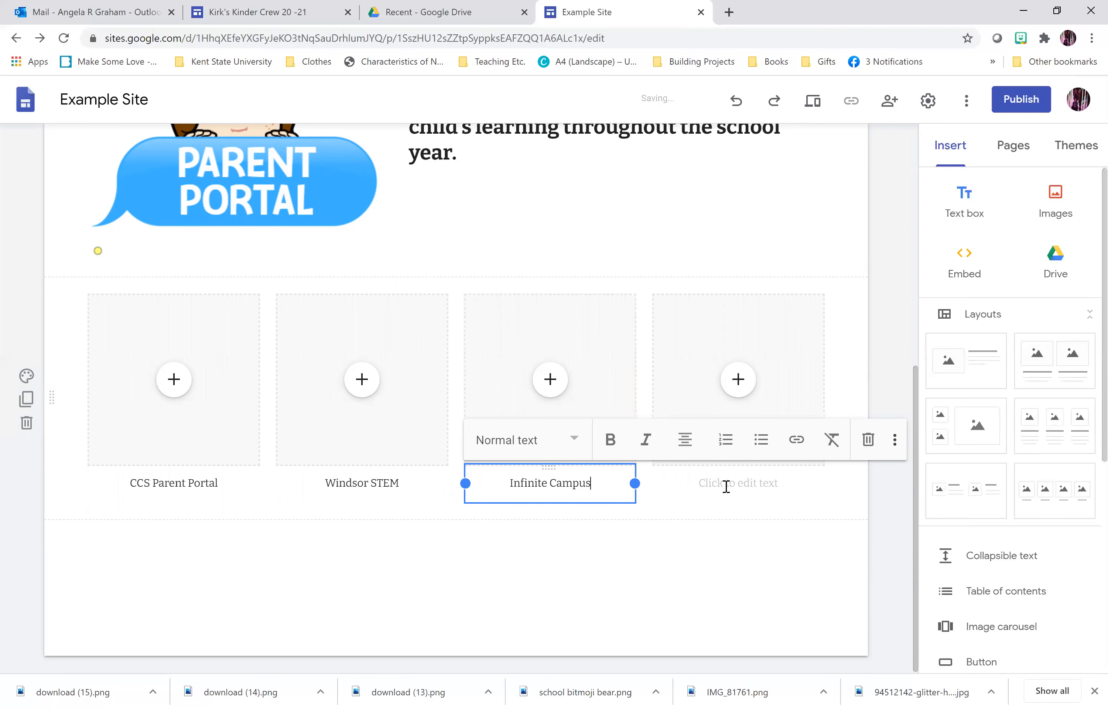
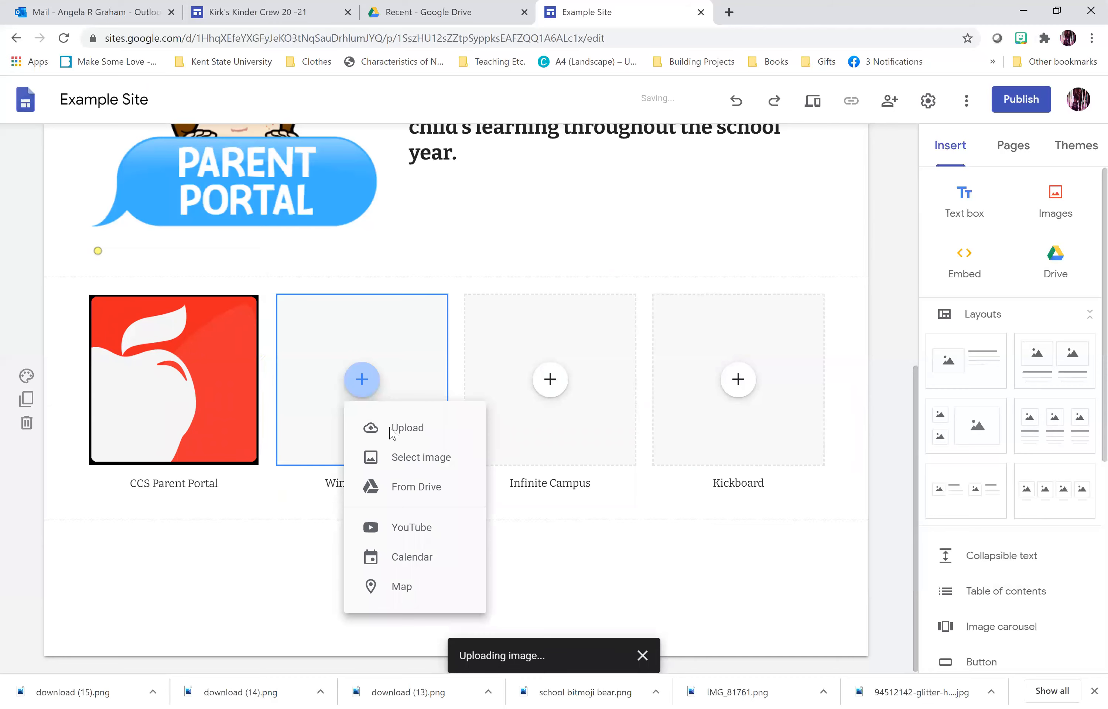
- Upload the Windsor building image from the Bitmoji folder into the placeholder above the Windsor STEM caption
click(406, 428)
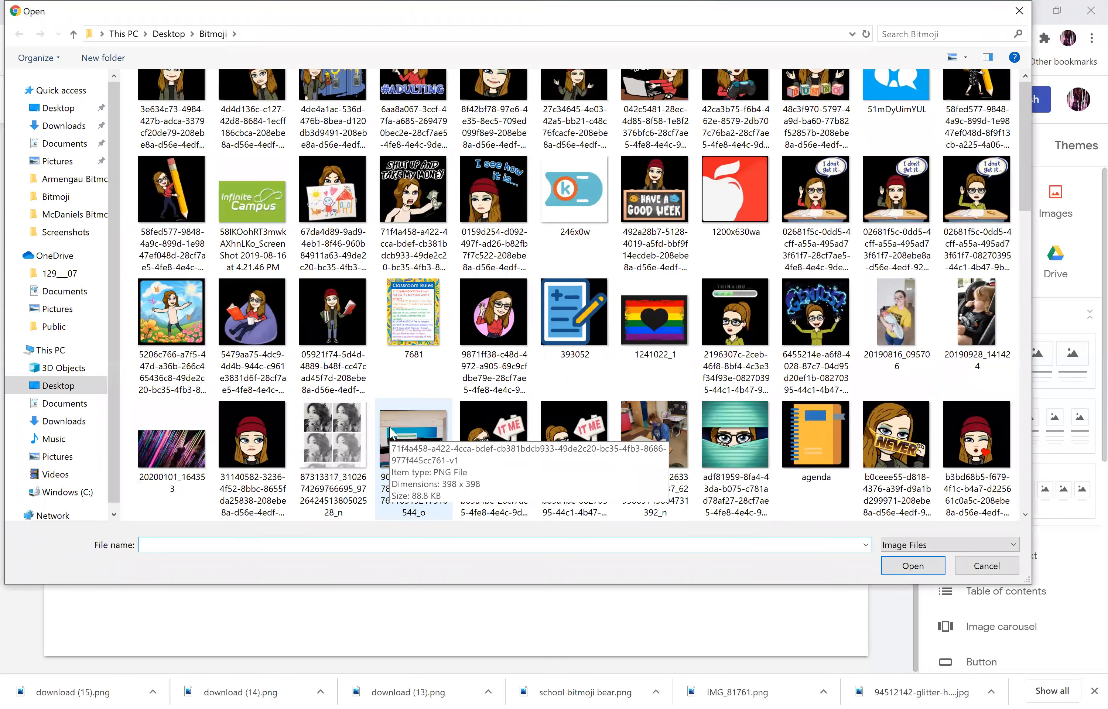
scroll(389, 428, down, 3)
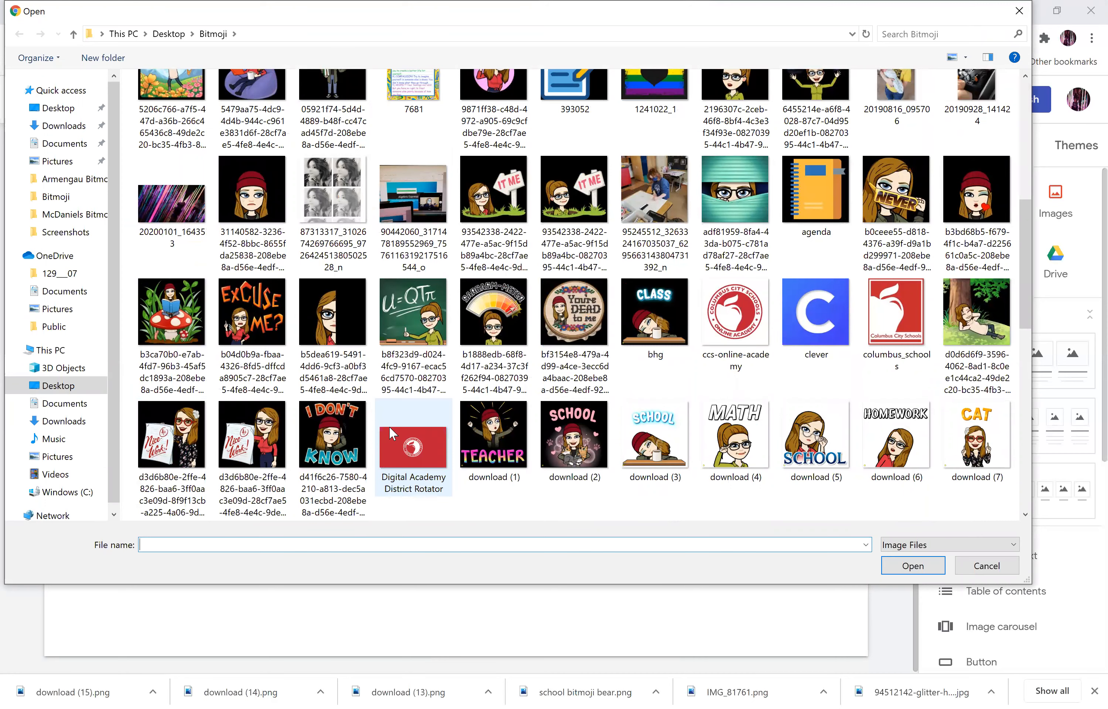
scroll(389, 427, down, 5)
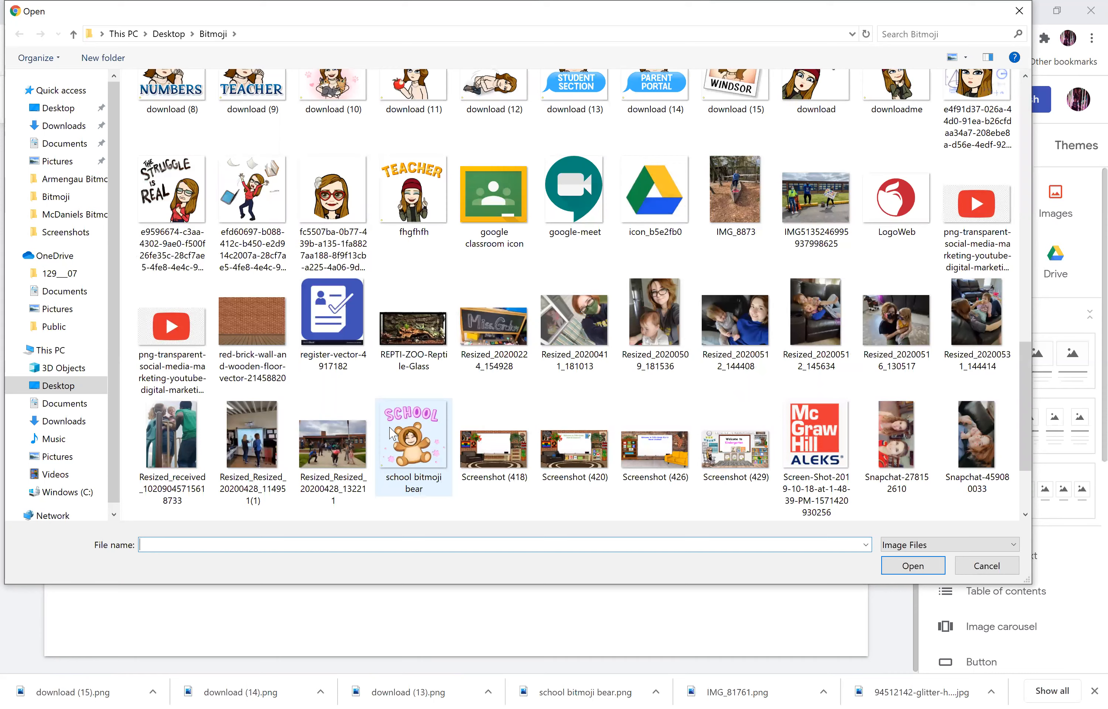
scroll(214, 453, down, 2)
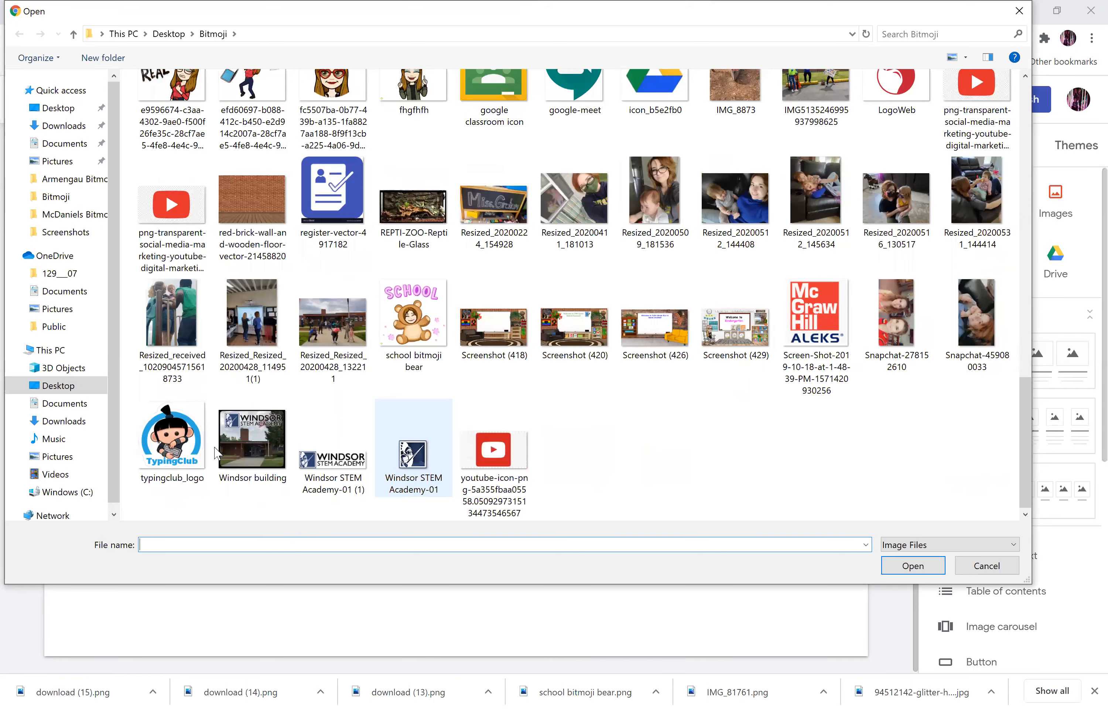
double_click(223, 445)
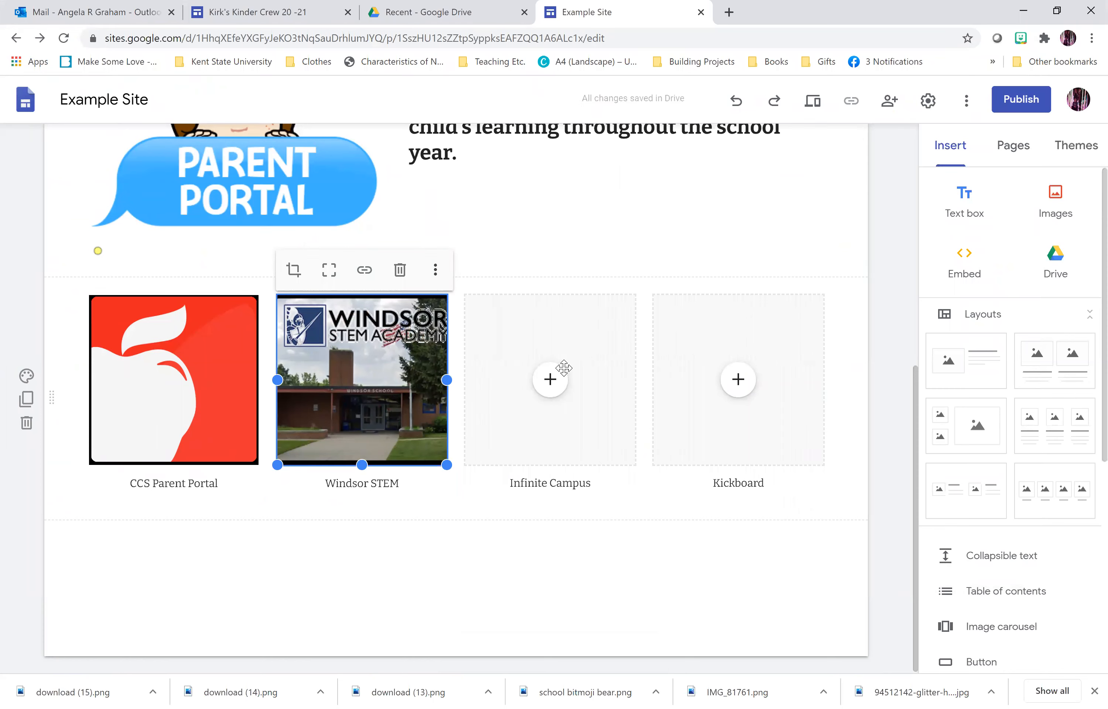
click(549, 394)
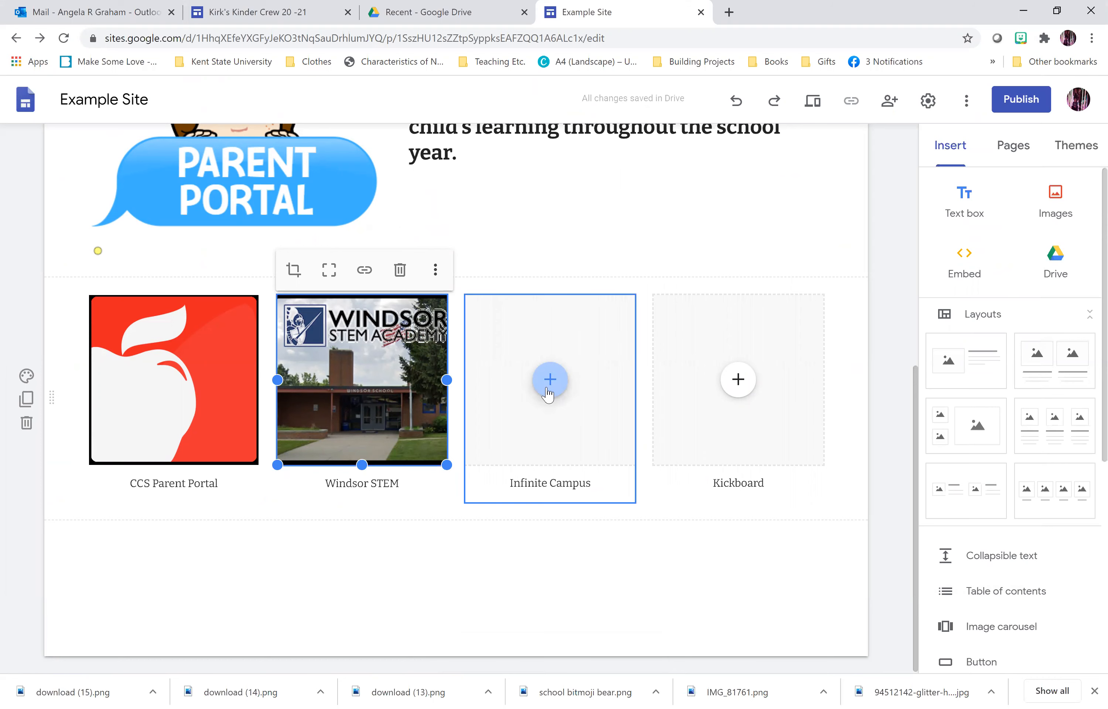
click(548, 394)
click(587, 431)
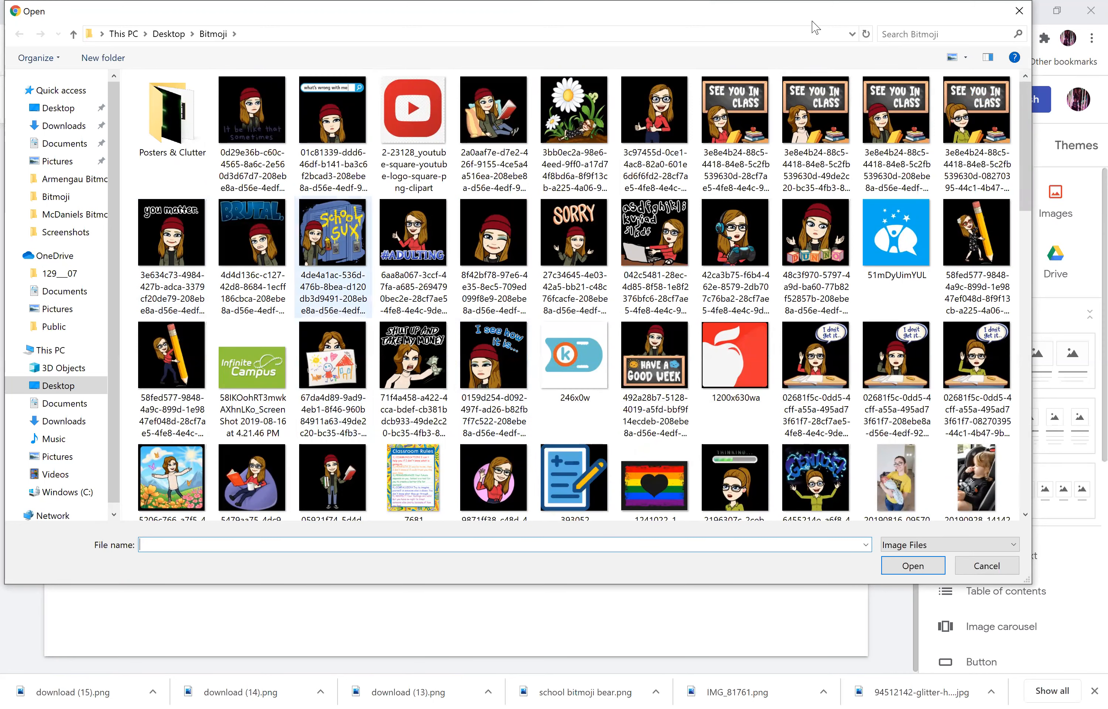
click(996, 567)
- Upload the 246x0w image from the Bitmoji folder into the placeholder above the Kickboard caption
click(739, 381)
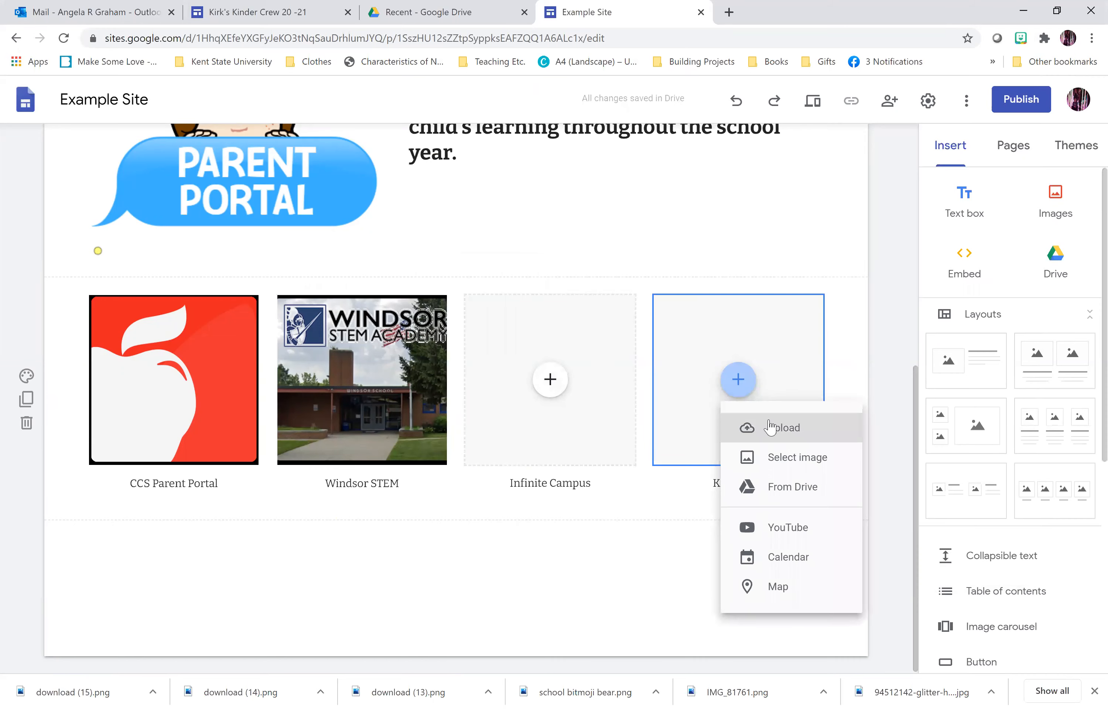
click(770, 427)
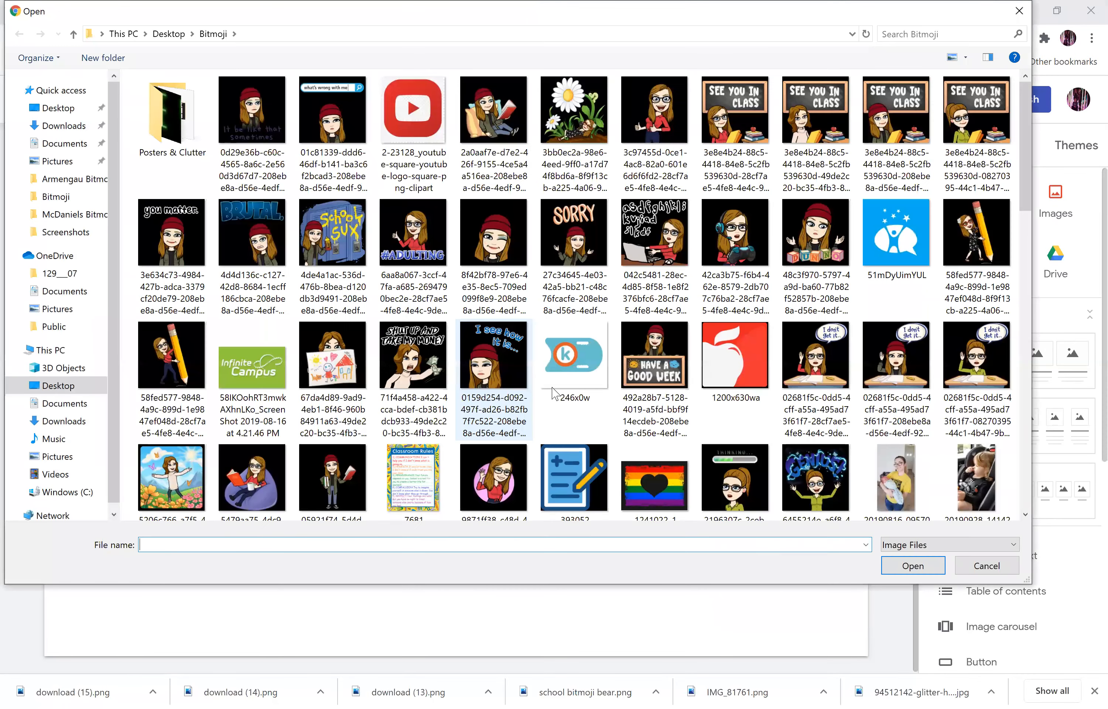
double_click(552, 389)
- Upload the icparent image from the McDaniels Bitmoji folder into the placeholder above the Infinite Campus caption
click(552, 389)
click(586, 428)
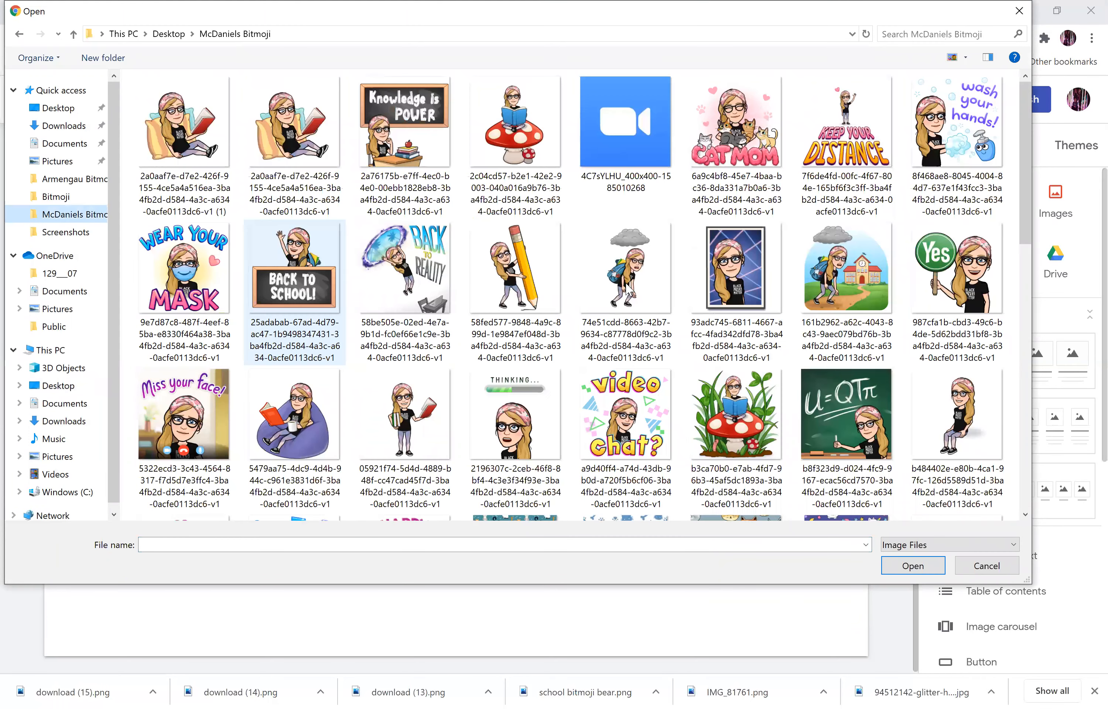
scroll(629, 288, down, 10)
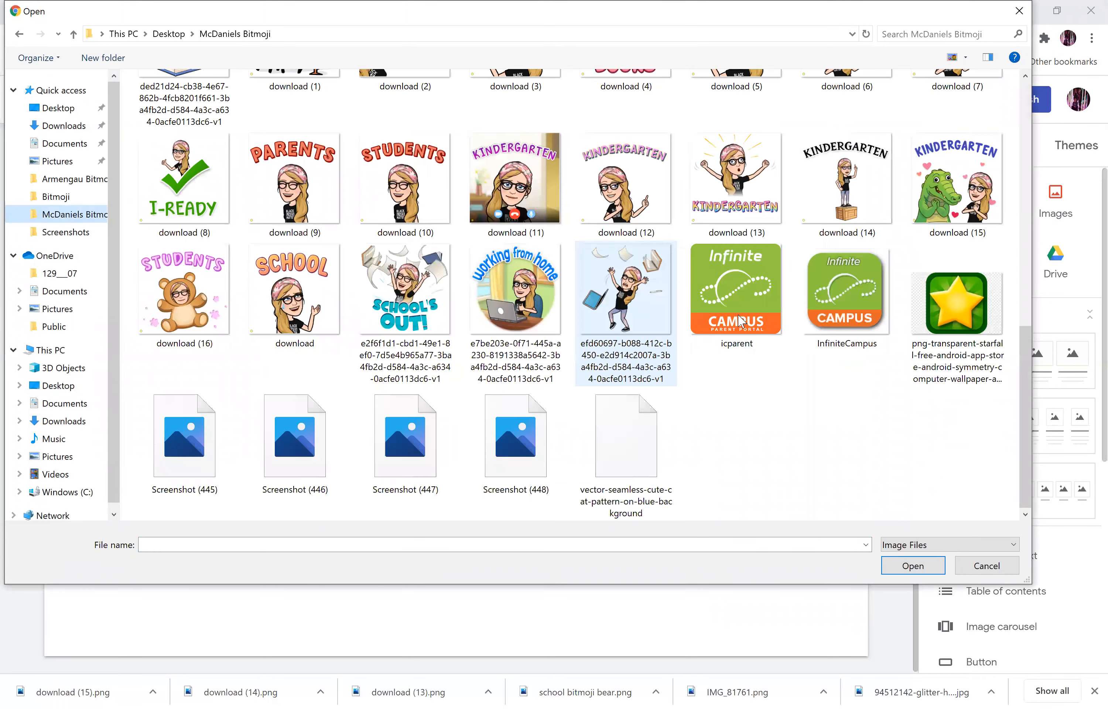
click(740, 321)
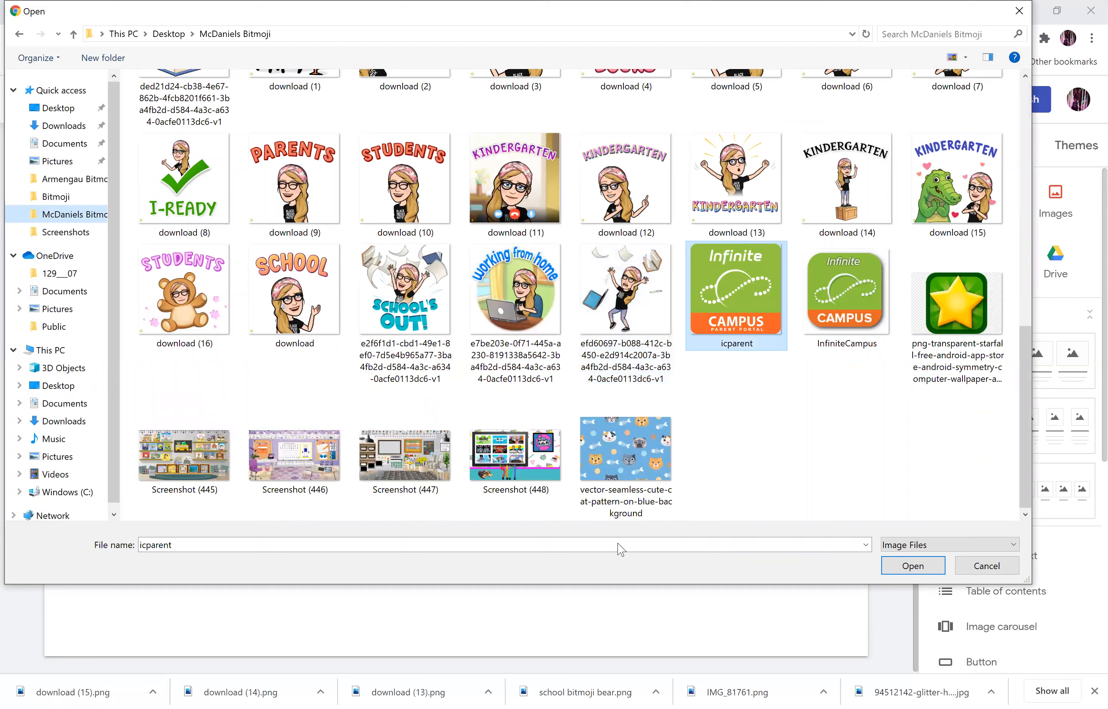
key(Return)
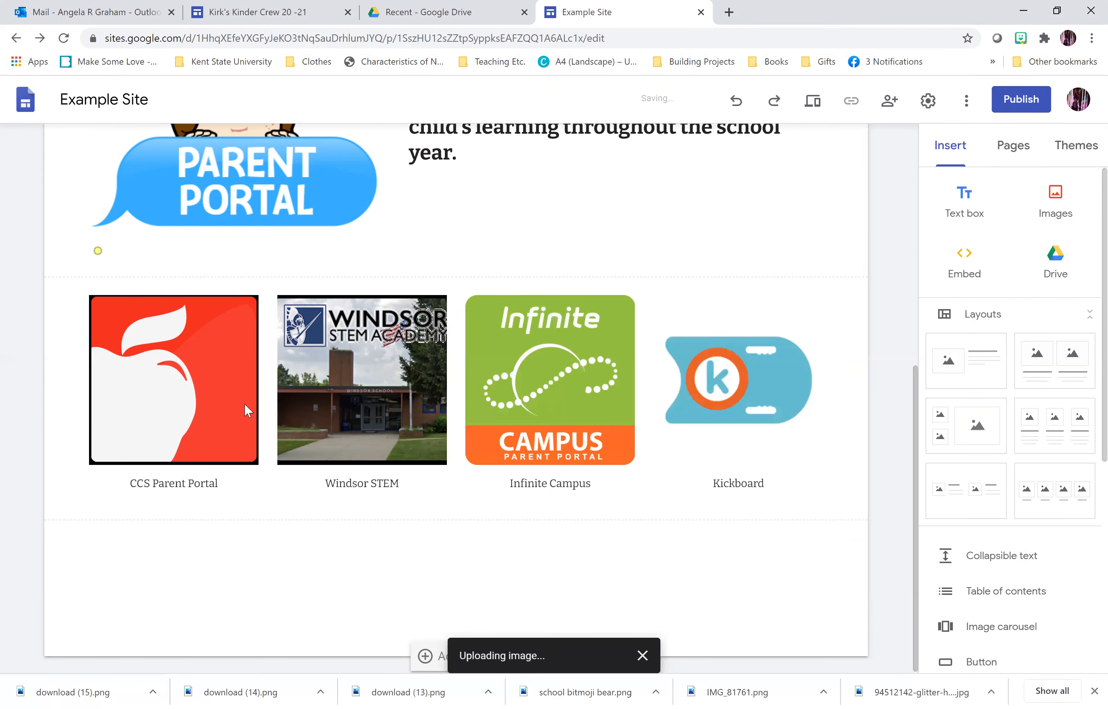
- Upload the blue-purple brick image as the section background of both the Parent Portal text section and the four-image row
scroll(244, 403, up, 5)
scroll(78, 379, down, 1)
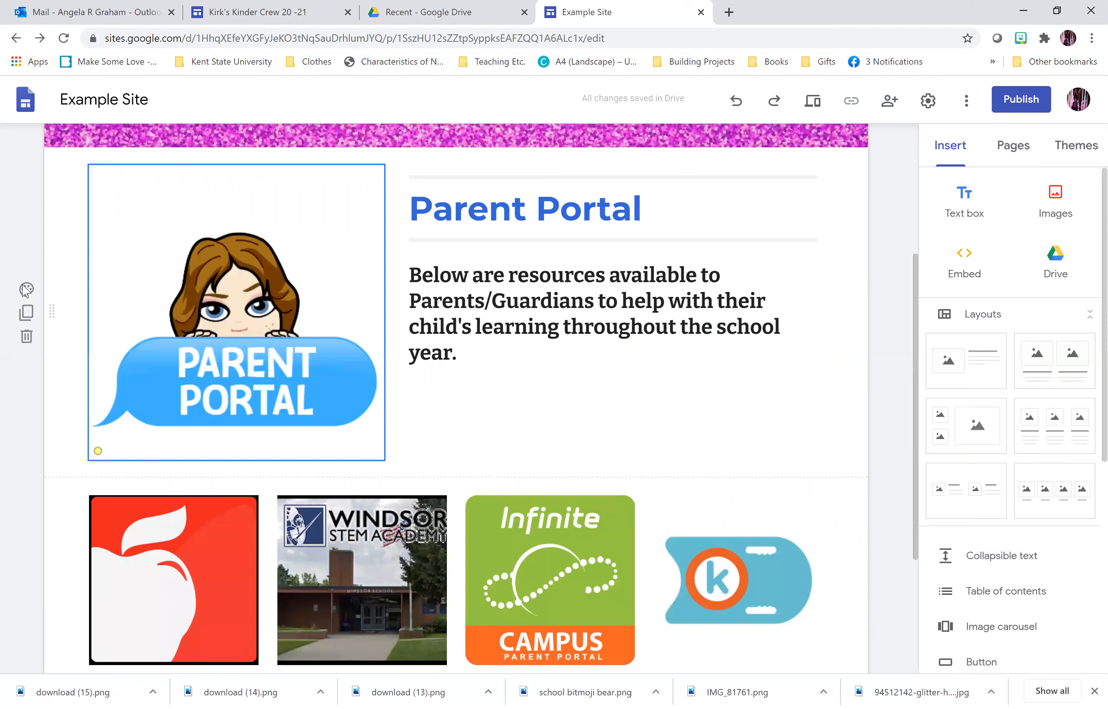
click(26, 290)
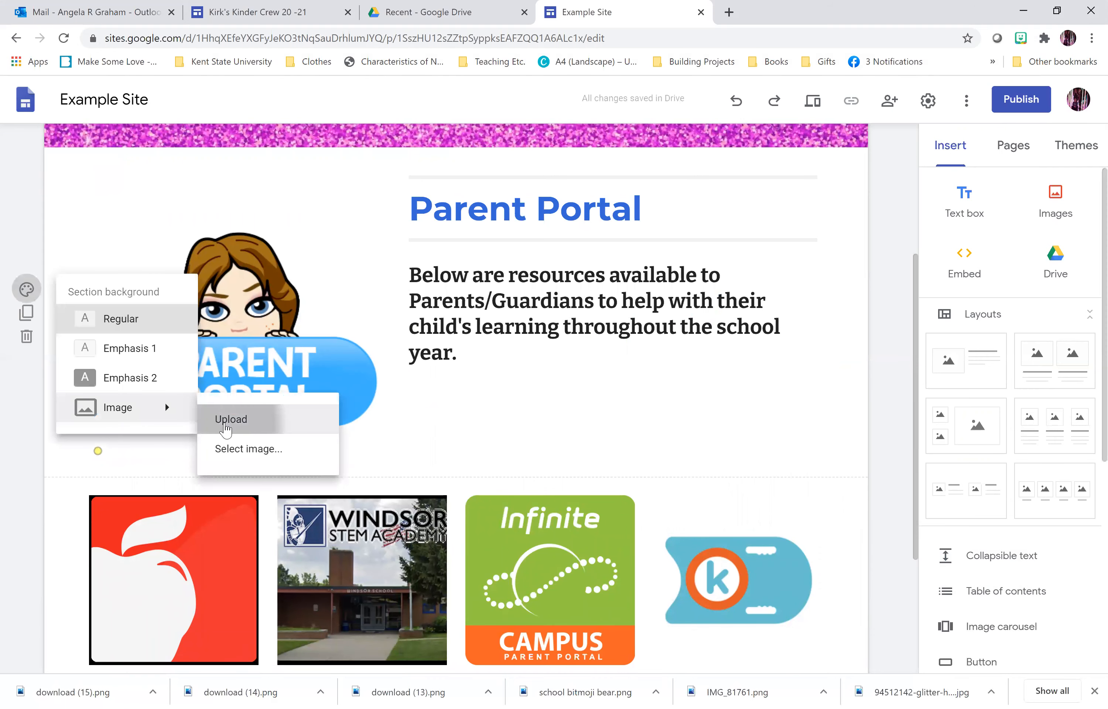
click(226, 430)
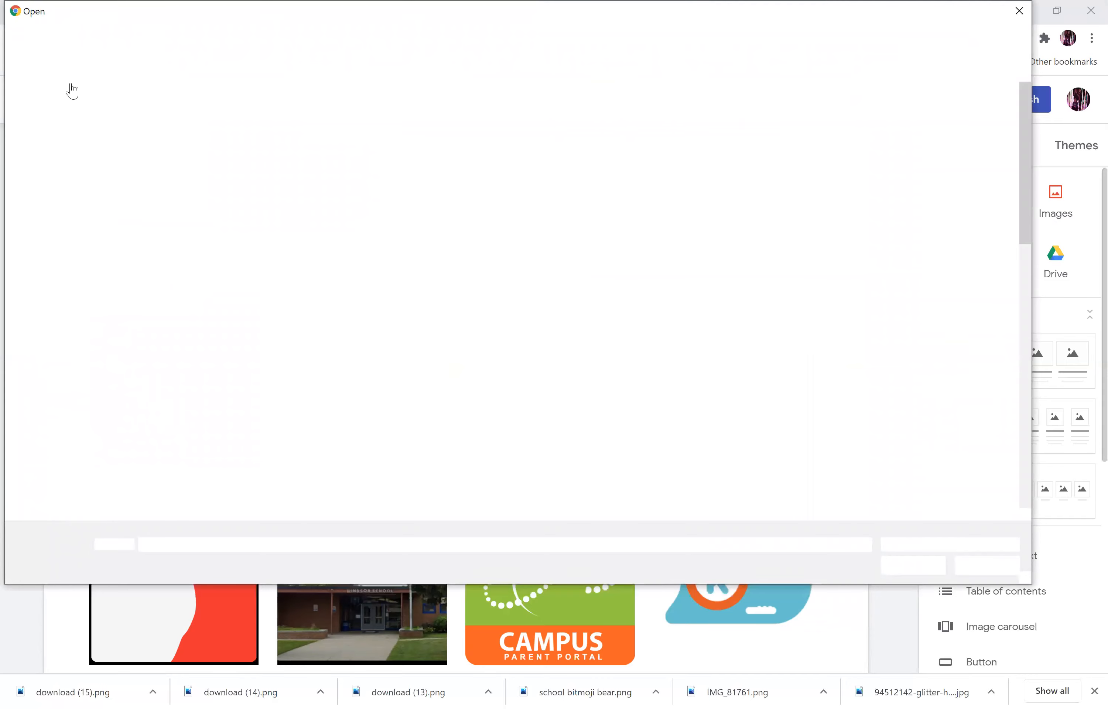
click(74, 109)
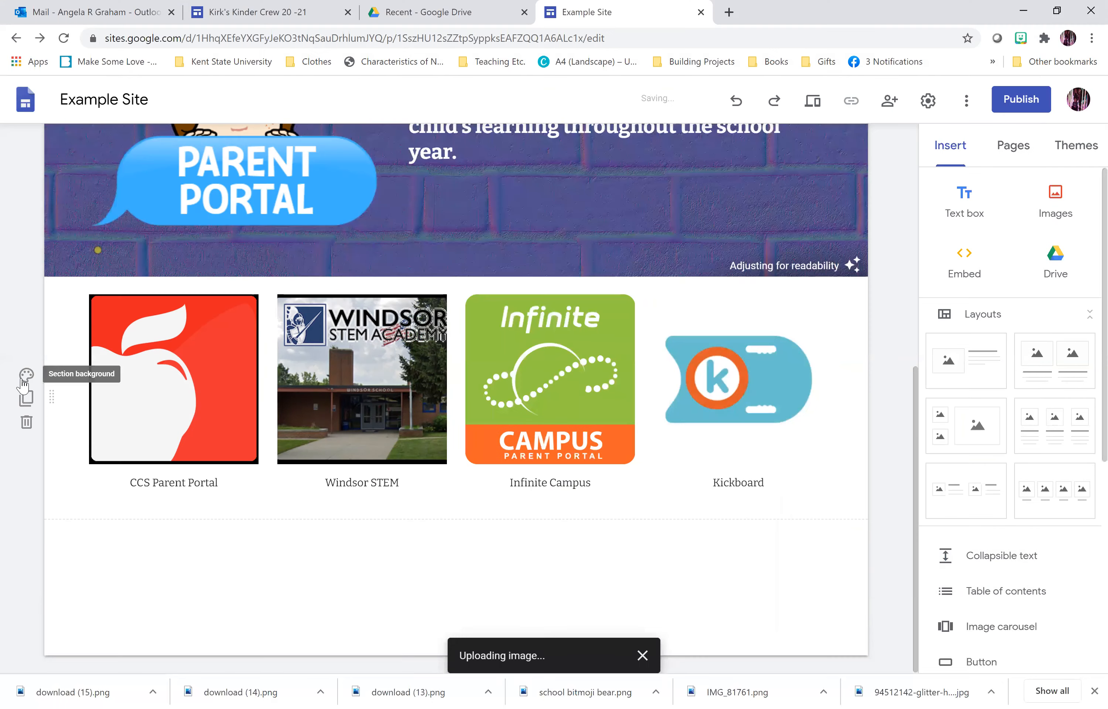
click(22, 379)
mouse_move(179, 506)
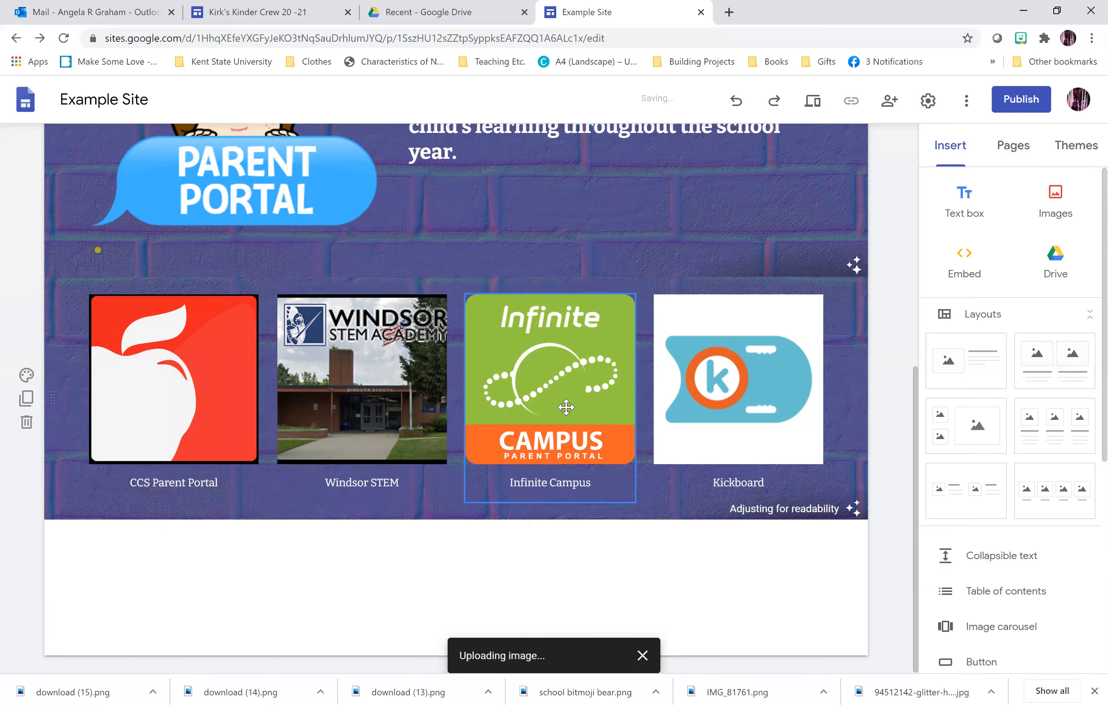
- Apply the Subheading style to the CCS Parent Portal caption
click(165, 482)
triple_click(165, 482)
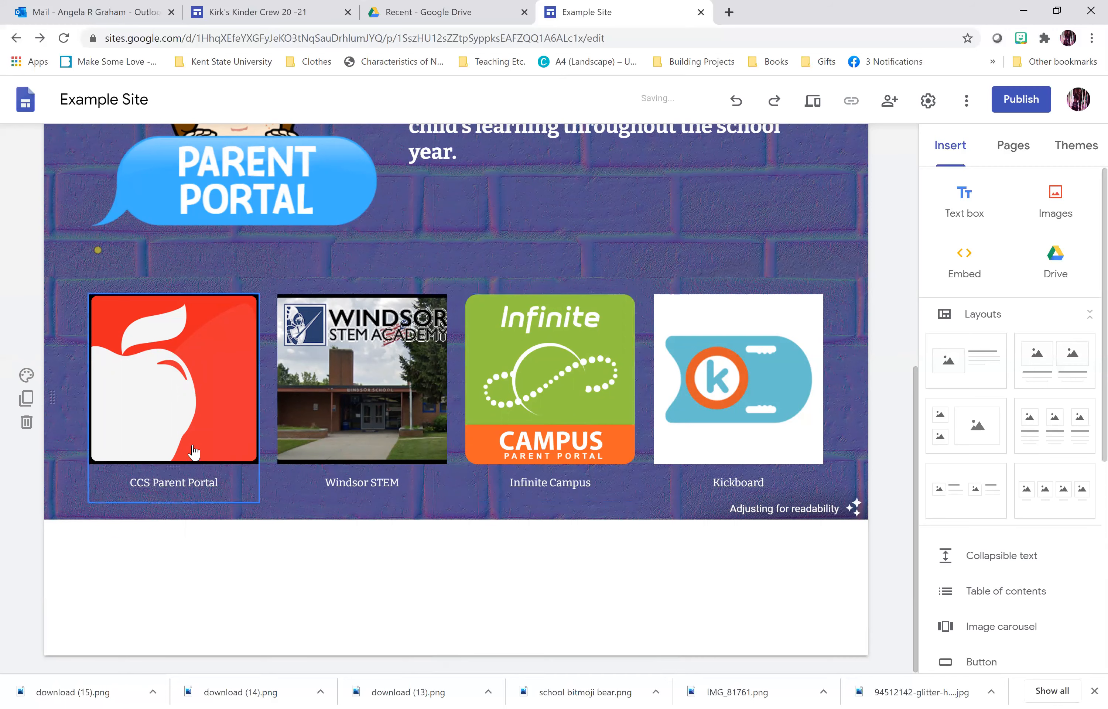
click(152, 439)
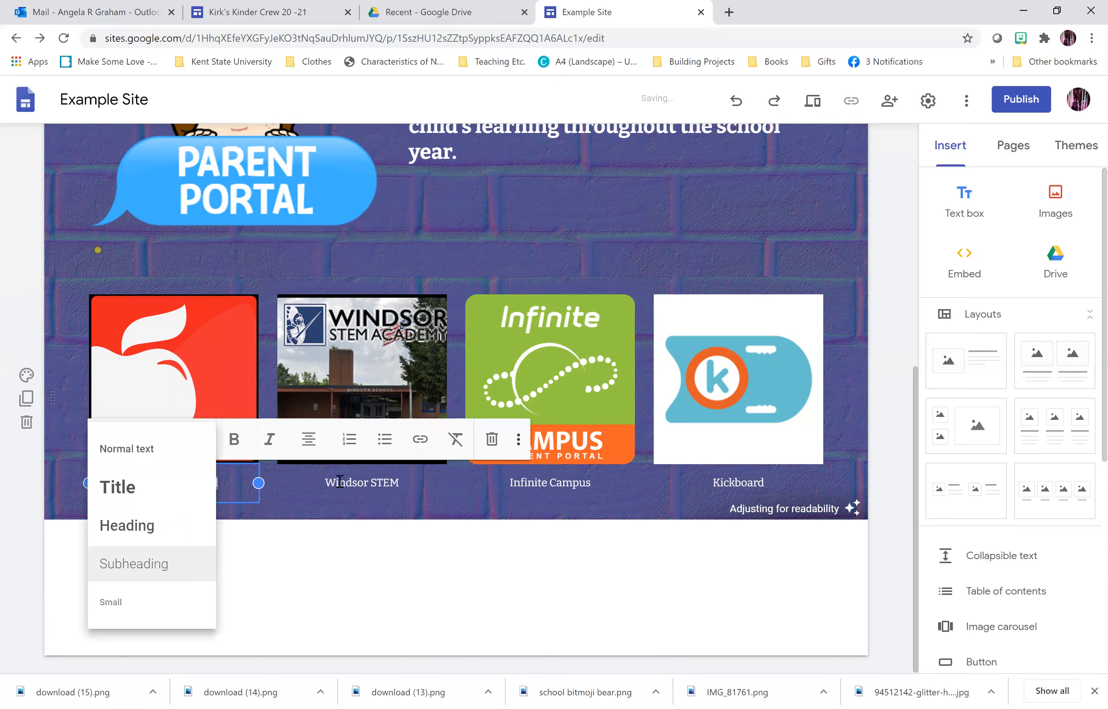
click(134, 564)
- Apply the Subheading style to the Infinite Campus and Windsor STEM captions
click(338, 482)
triple_click(356, 479)
click(314, 449)
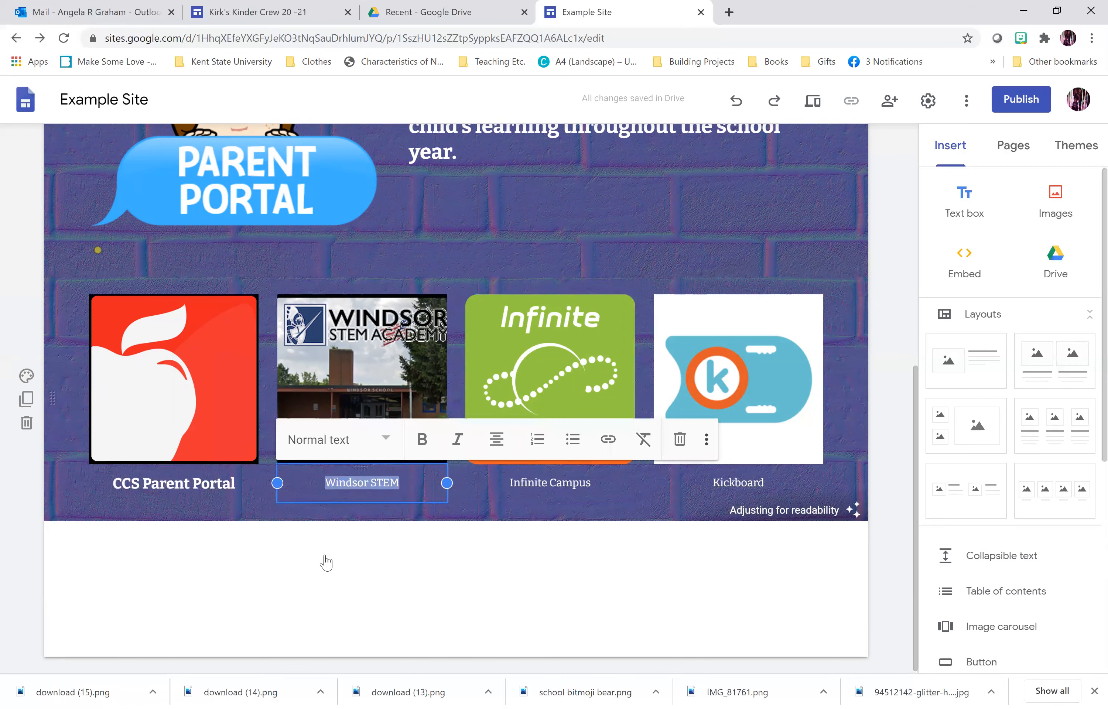
click(527, 483)
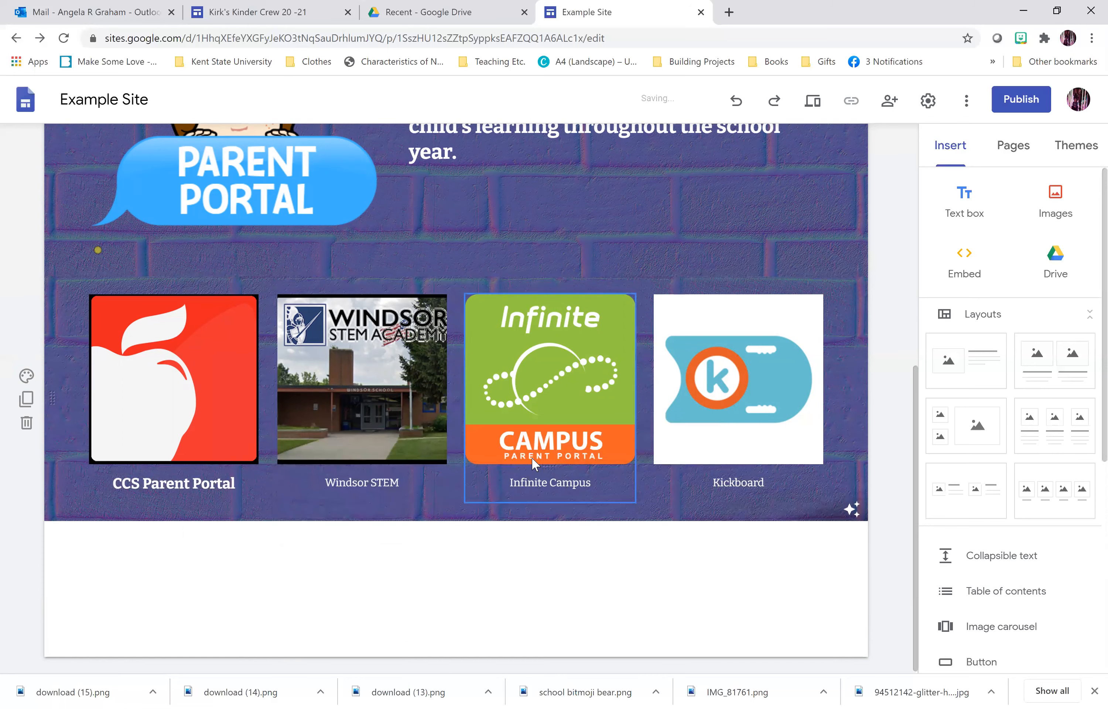
triple_click(530, 483)
click(526, 439)
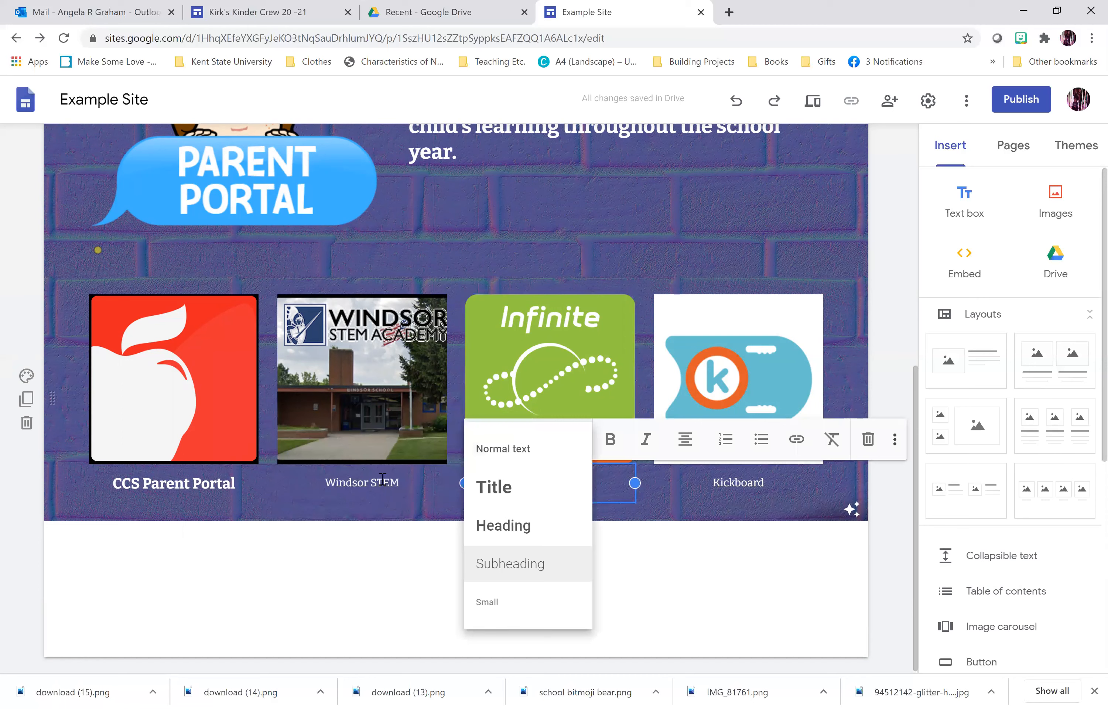
double_click(383, 481)
click(385, 448)
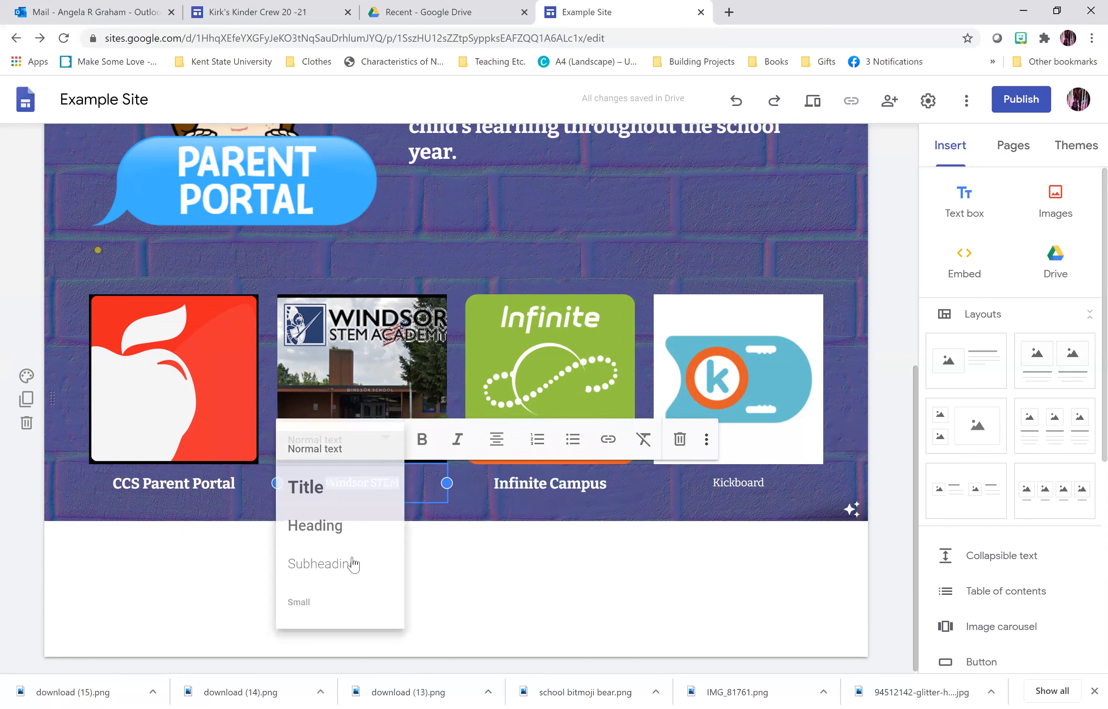
- Apply the Subheading style to the Kickboard caption
double_click(756, 482)
click(585, 440)
click(516, 565)
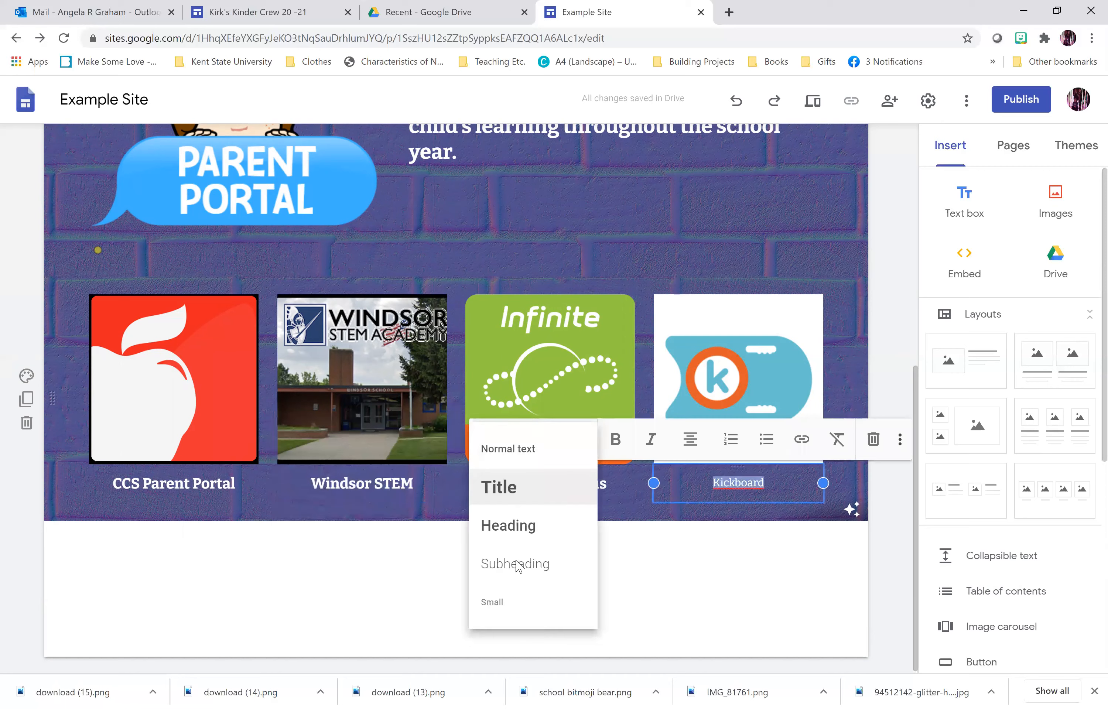
- Turn off the readability adjustment on the backgrounds of the four-image row and the Parent Portal text section
click(853, 514)
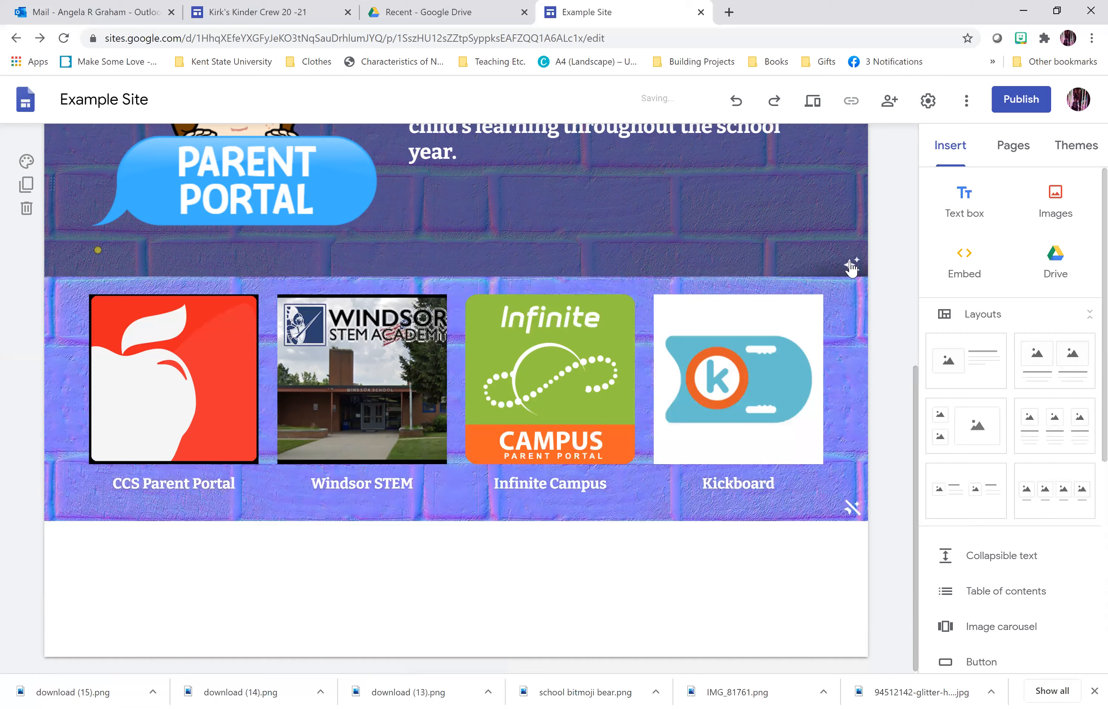
click(851, 265)
- Open the Tour the School page and add a four-image captioned layout followed by a three-image layout with headings
scroll(852, 267, up, 1)
scroll(850, 261, up, 5)
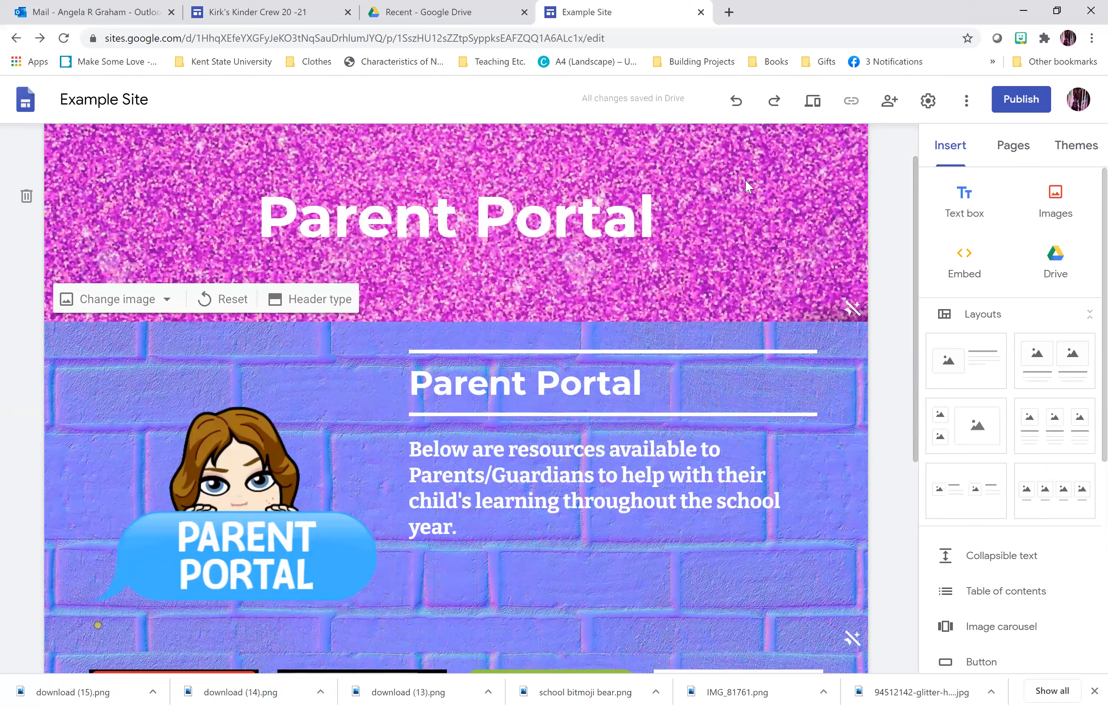
scroll(549, 146, up, 1)
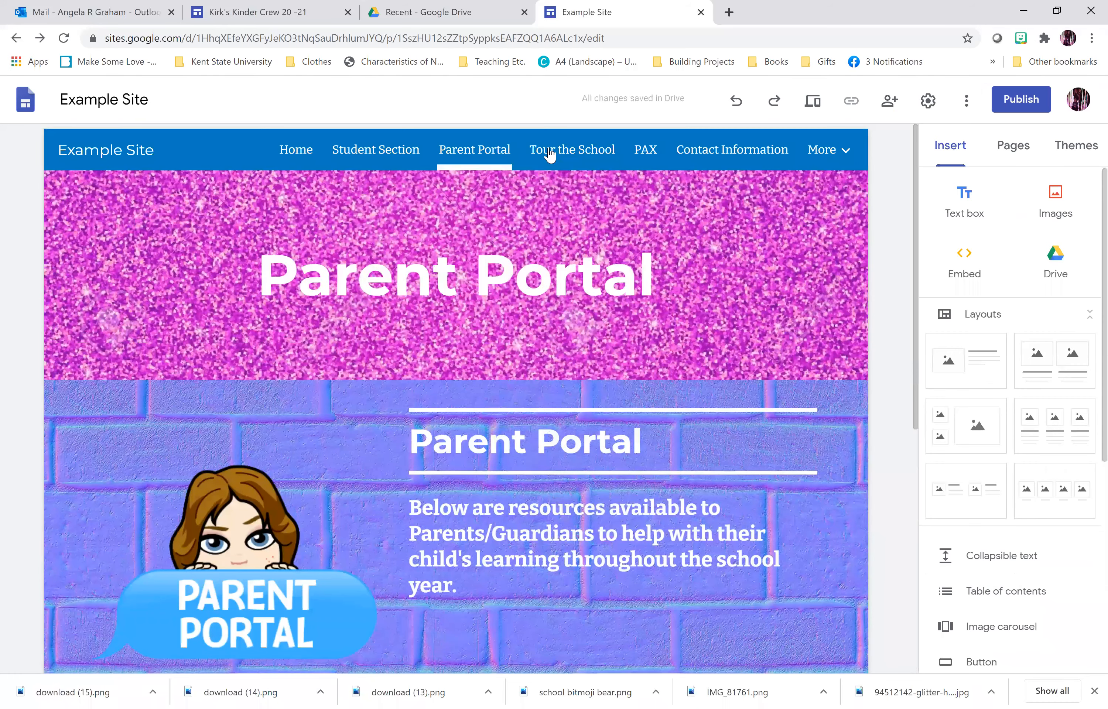
click(550, 151)
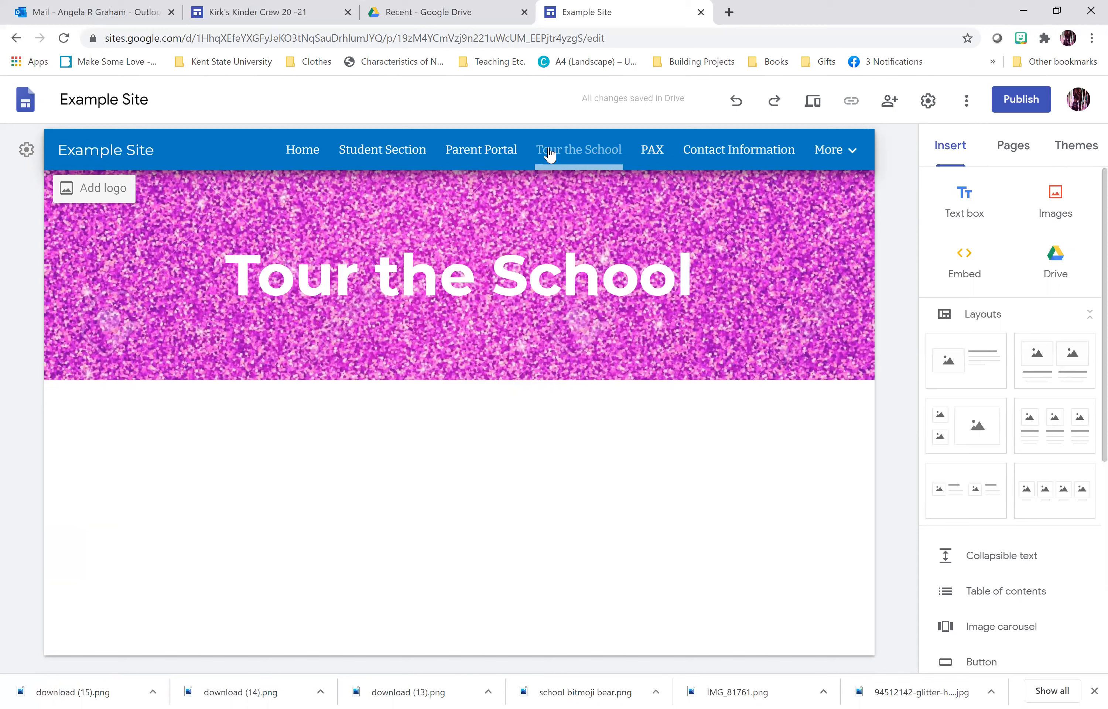
click(1072, 514)
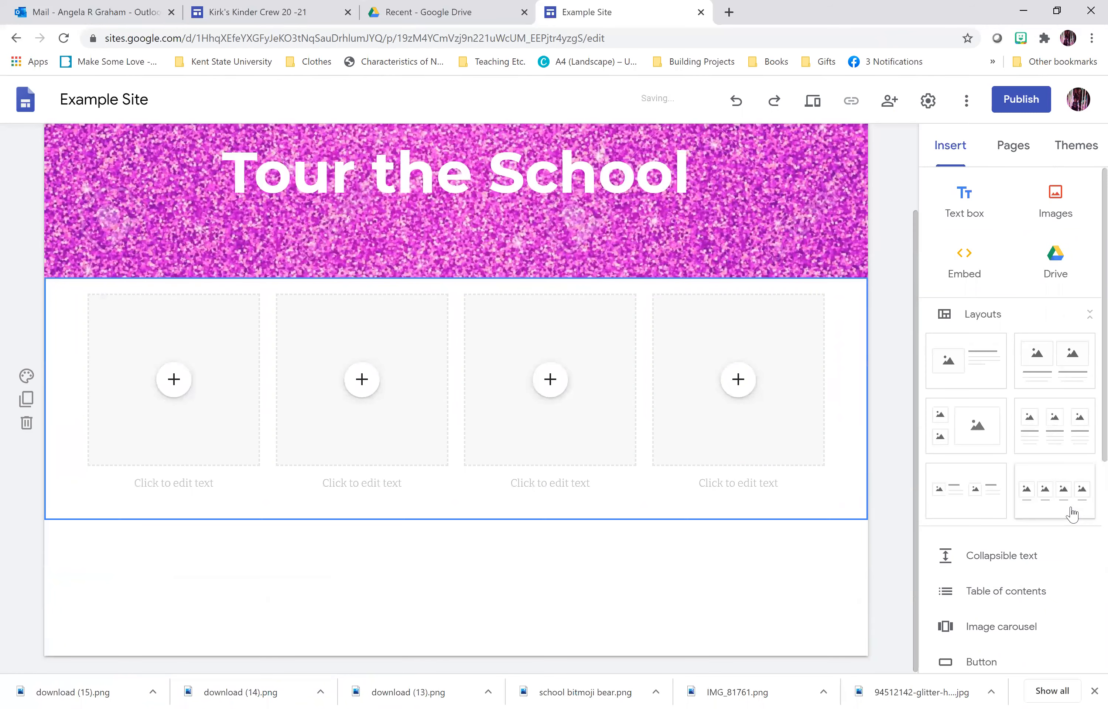
click(1053, 437)
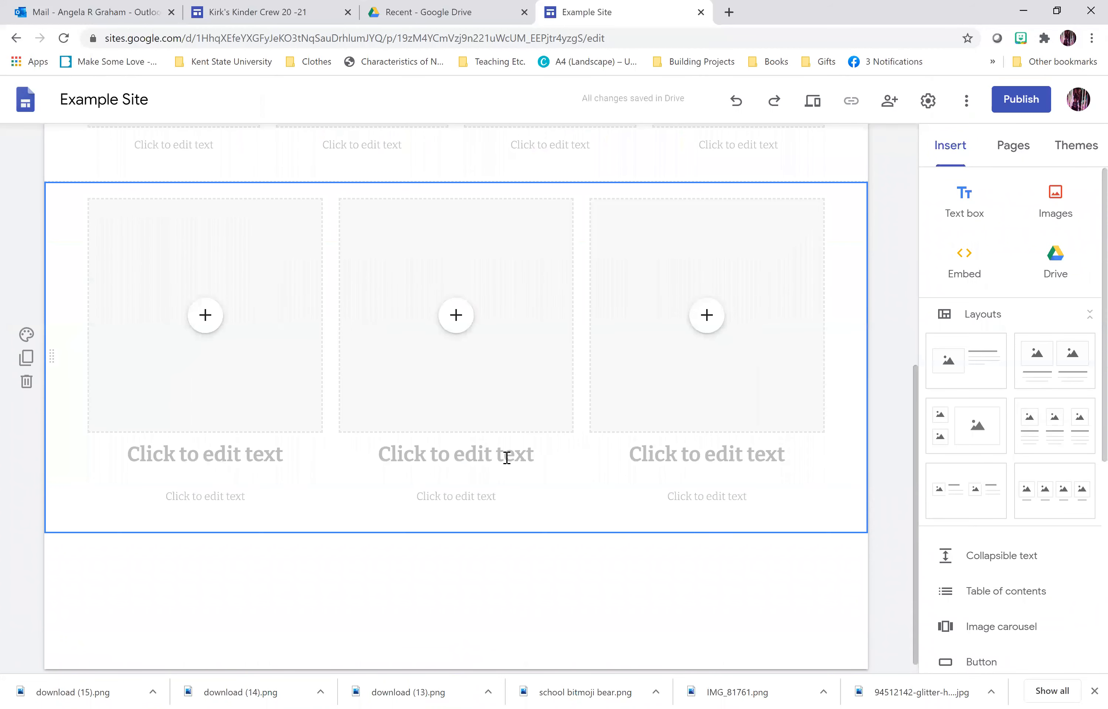
- Caption the first two images of the four-image row "Music" and "Gym" in the Subheading style
scroll(153, 496, up, 6)
click(157, 487)
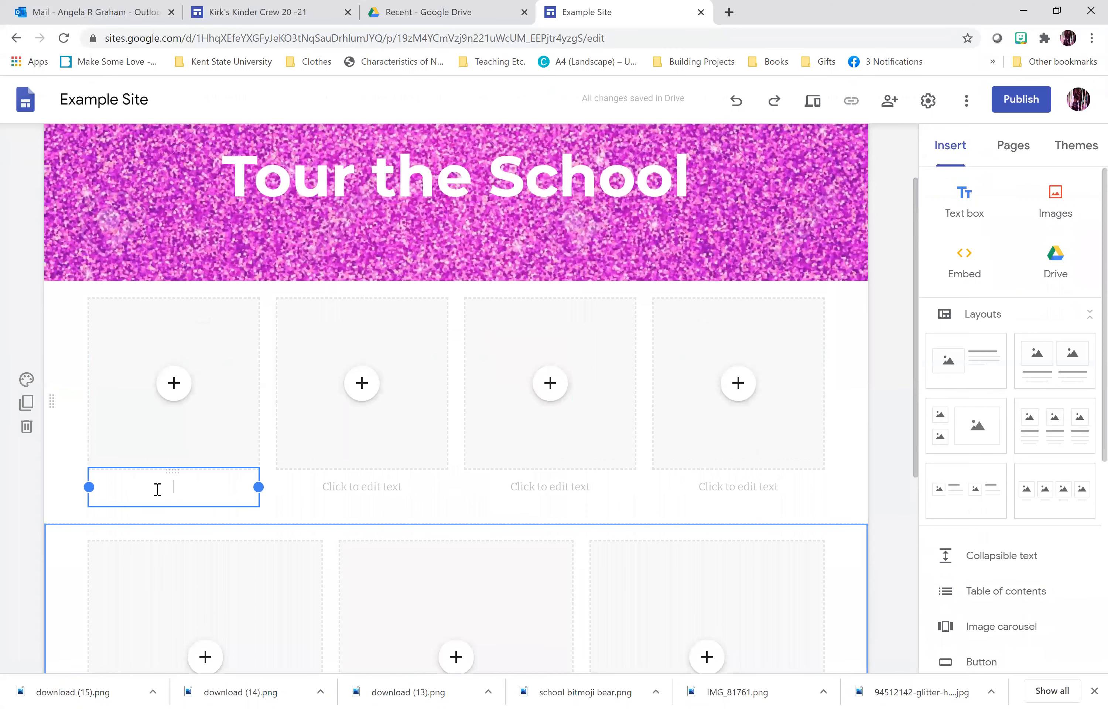
text(Music)
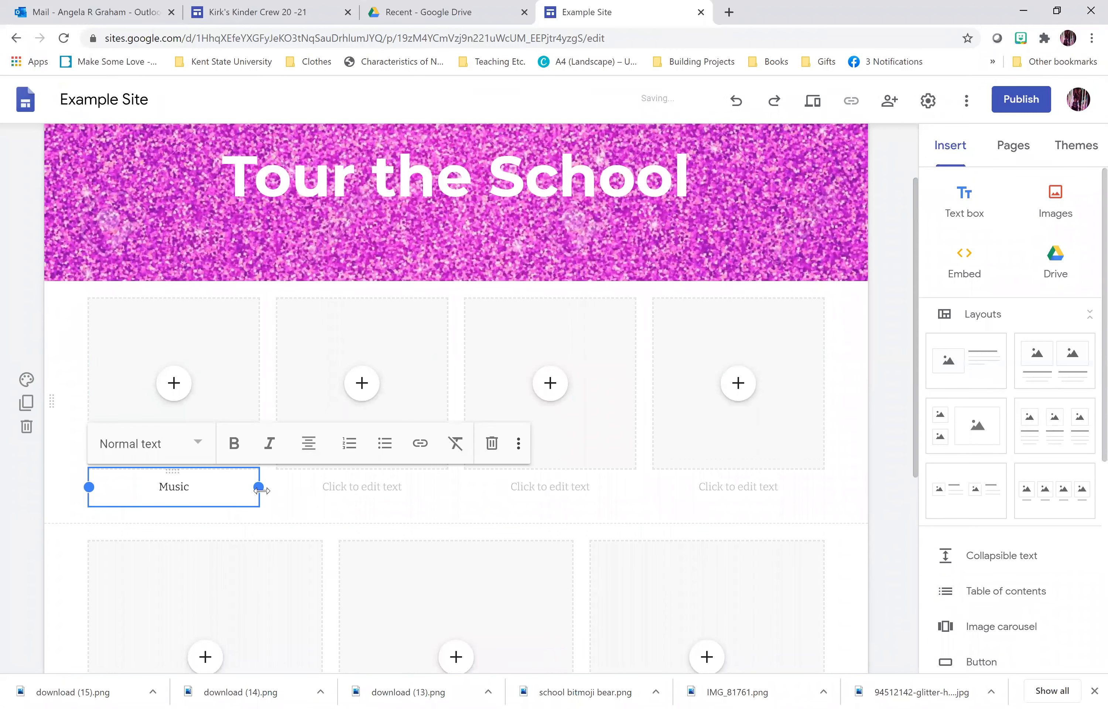
click(207, 456)
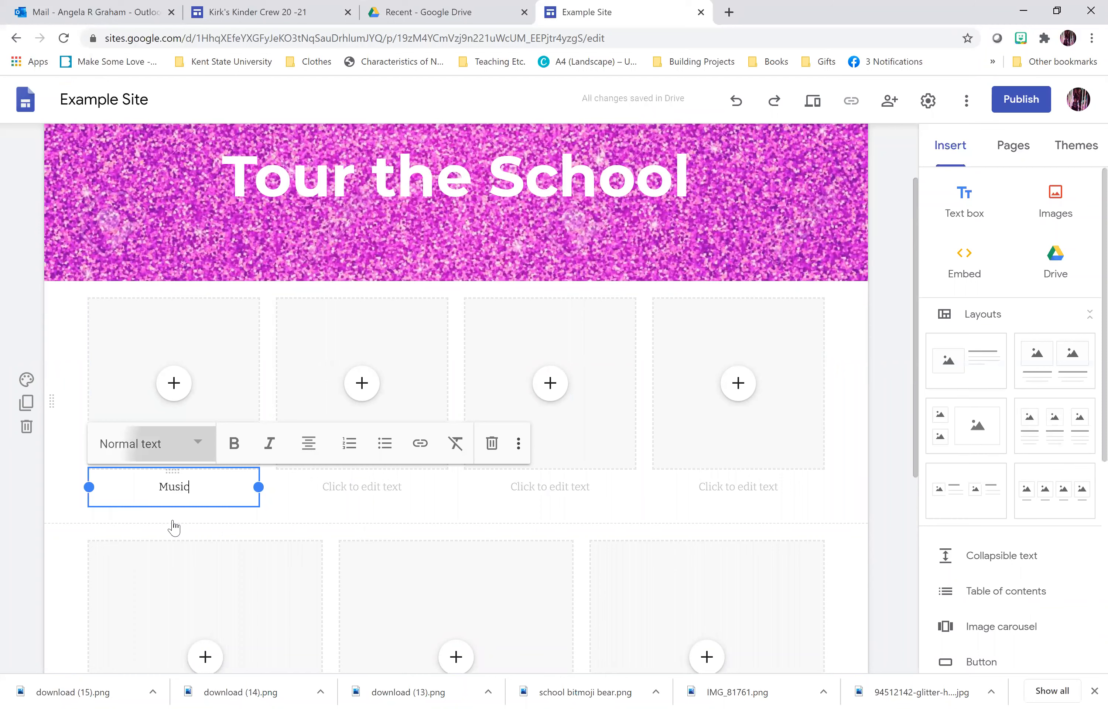
click(160, 567)
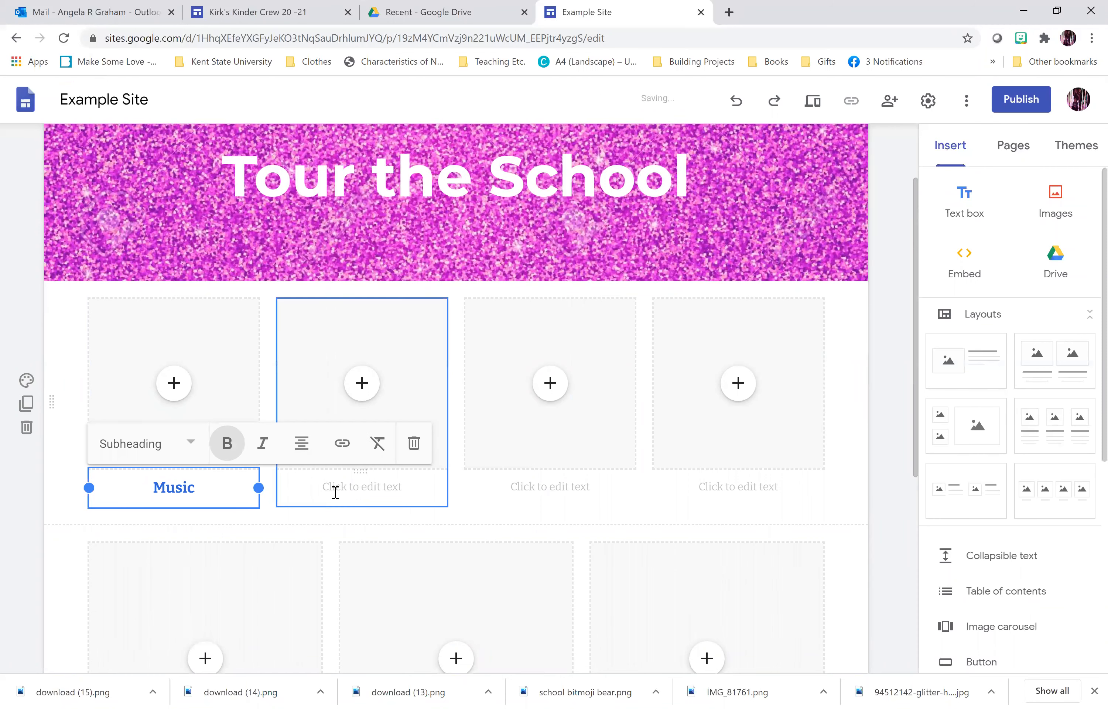
click(335, 492)
text(Gym)
double_click(359, 487)
click(386, 449)
click(410, 569)
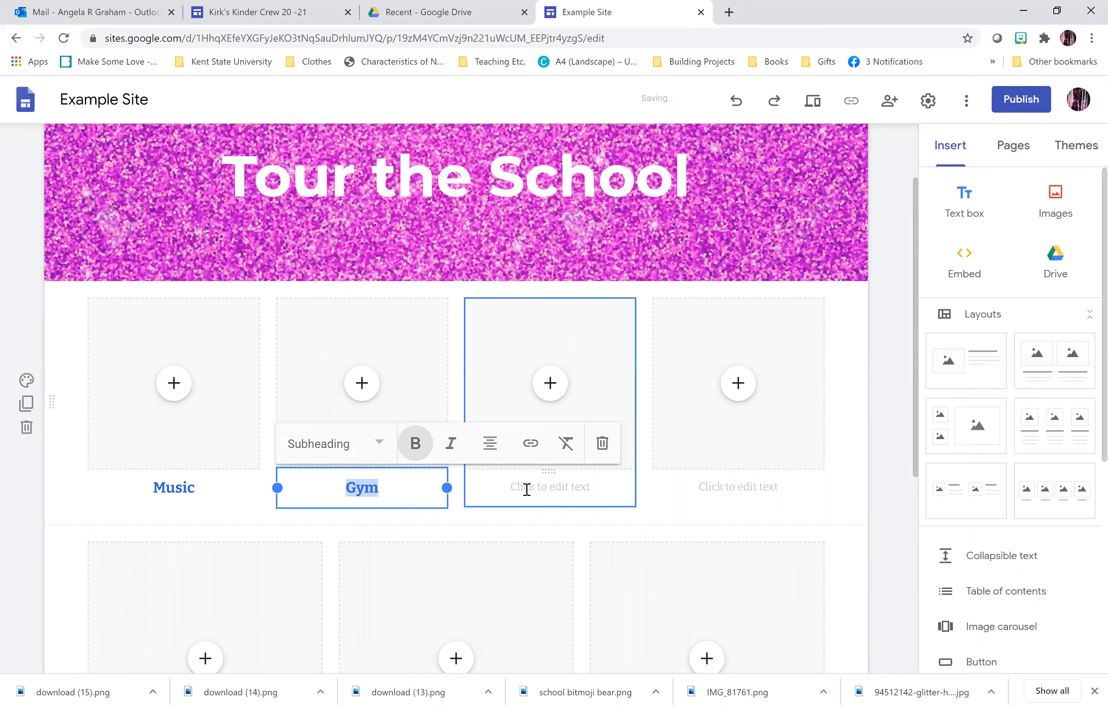
- Caption the third and fourth images of the row "Art" and "Library" in the Subheading style
click(527, 489)
text(Art)
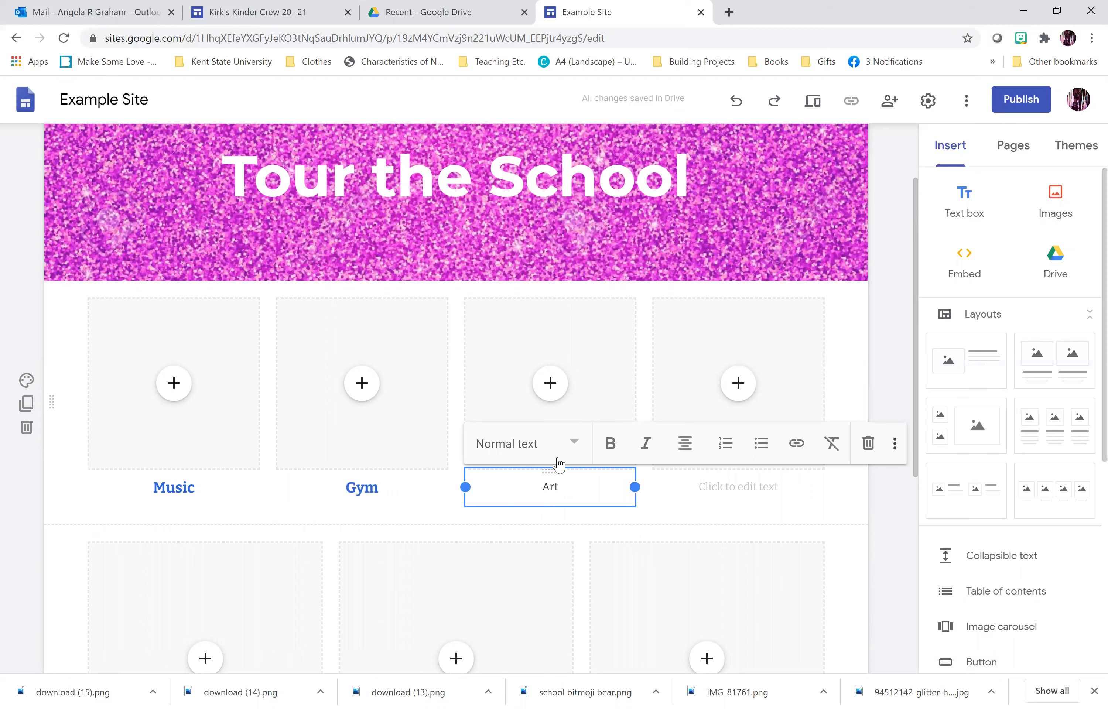
click(570, 444)
click(519, 567)
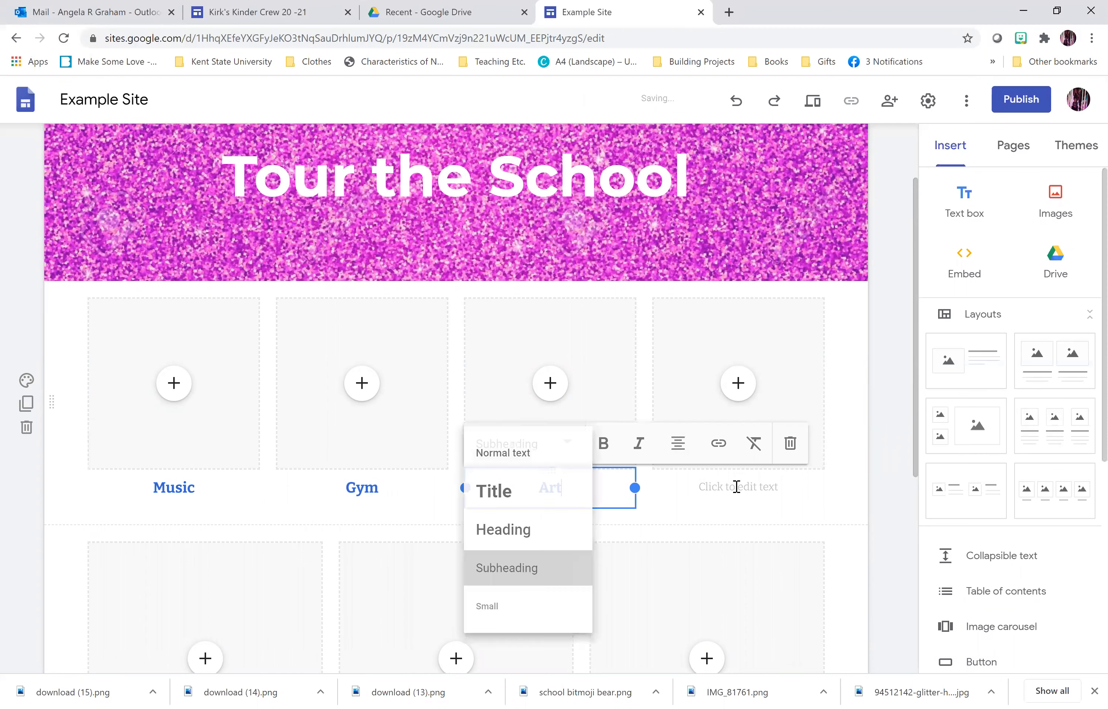
click(737, 486)
text(Library)
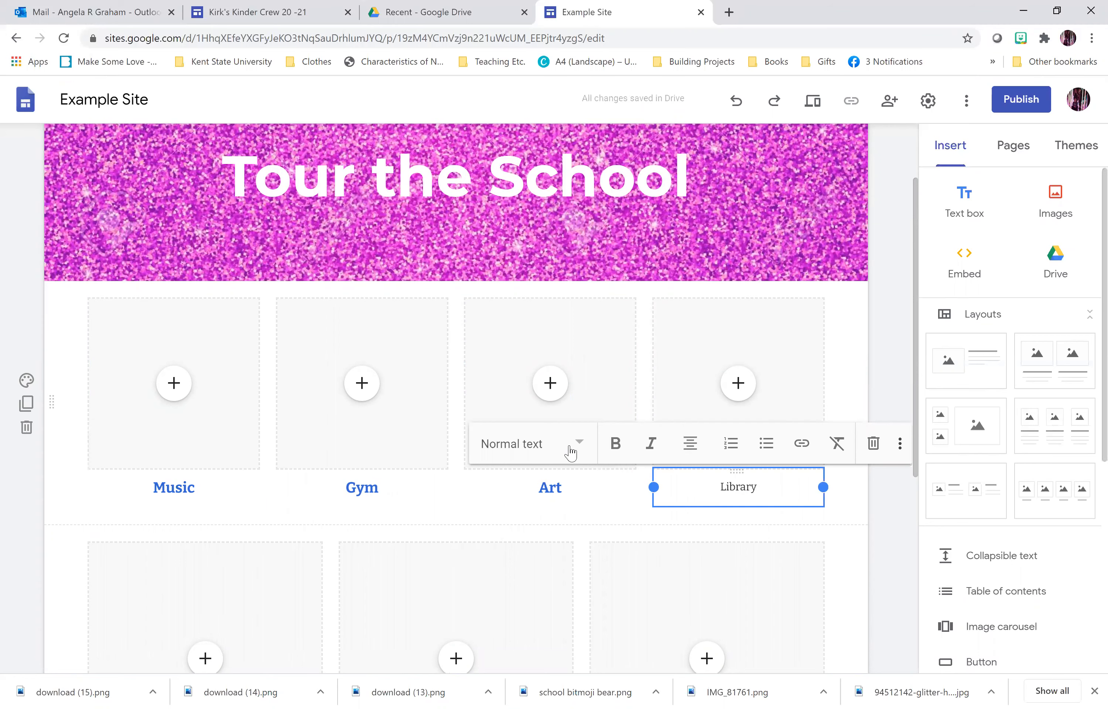
click(570, 446)
click(522, 562)
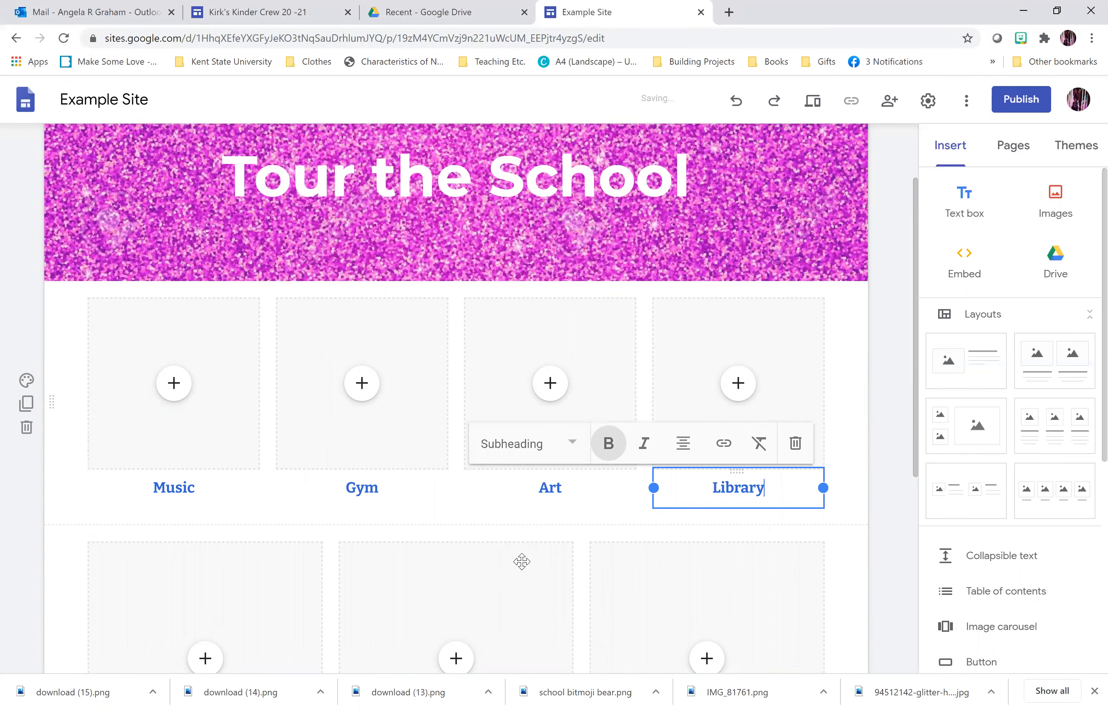
- Enter the two staff members' names as the first two headings of the three-image row and delete the text tile under each
scroll(522, 562, down, 5)
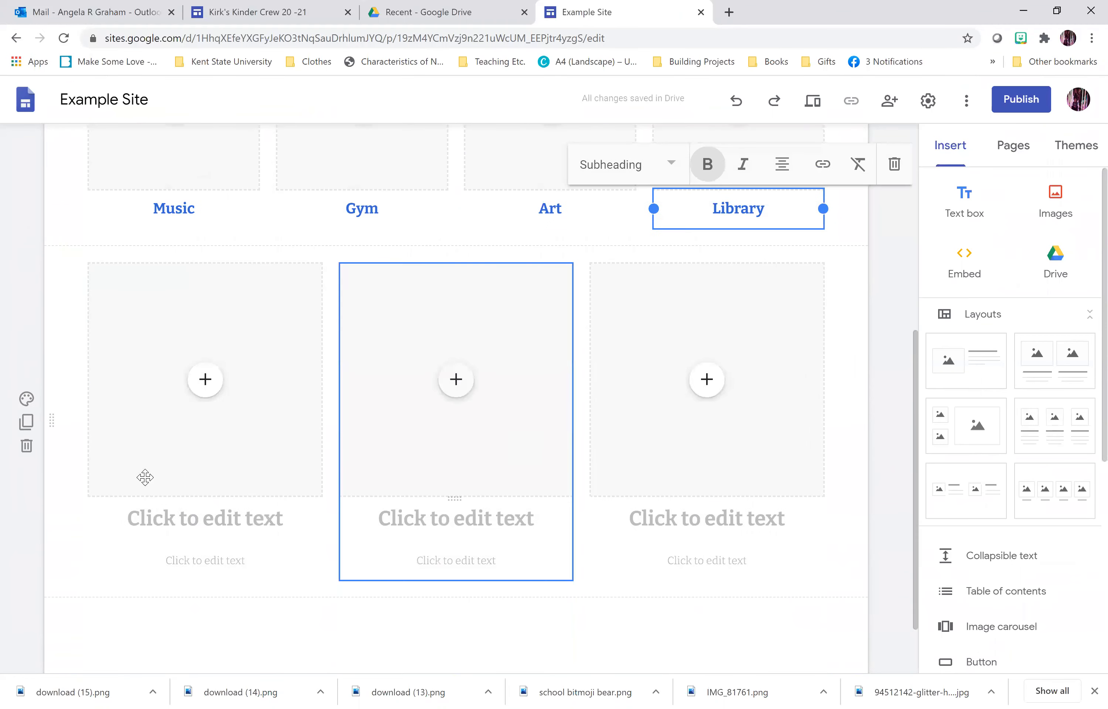
click(182, 525)
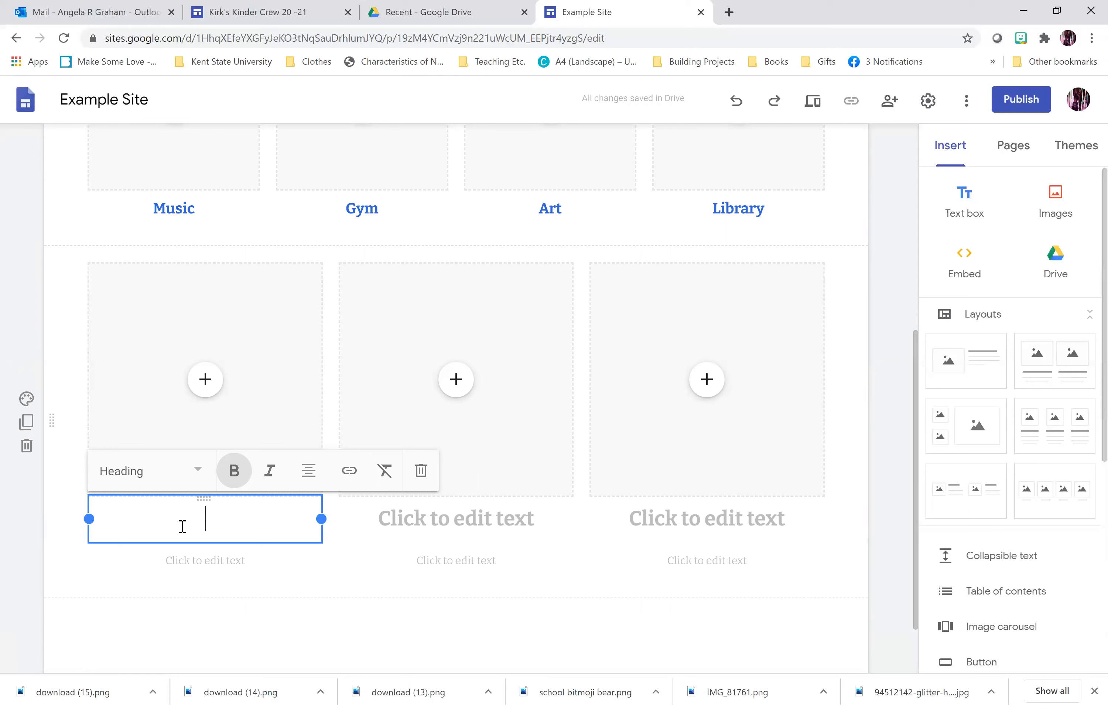
text(Ms. Dumond)
click(239, 566)
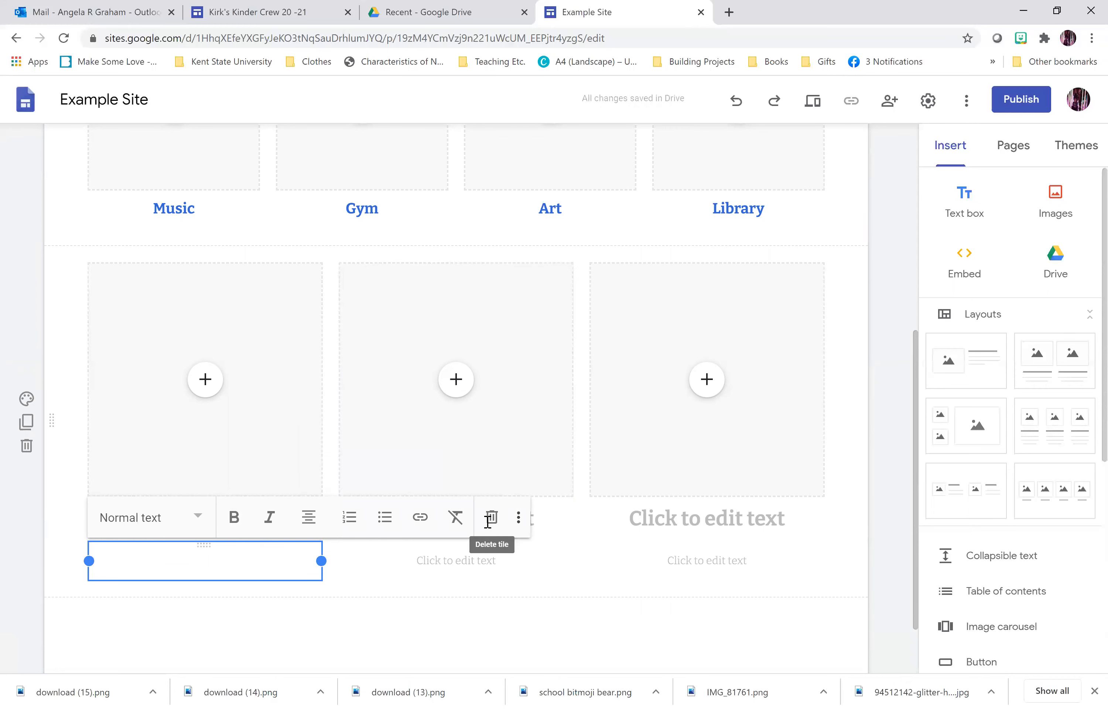
click(487, 522)
click(452, 517)
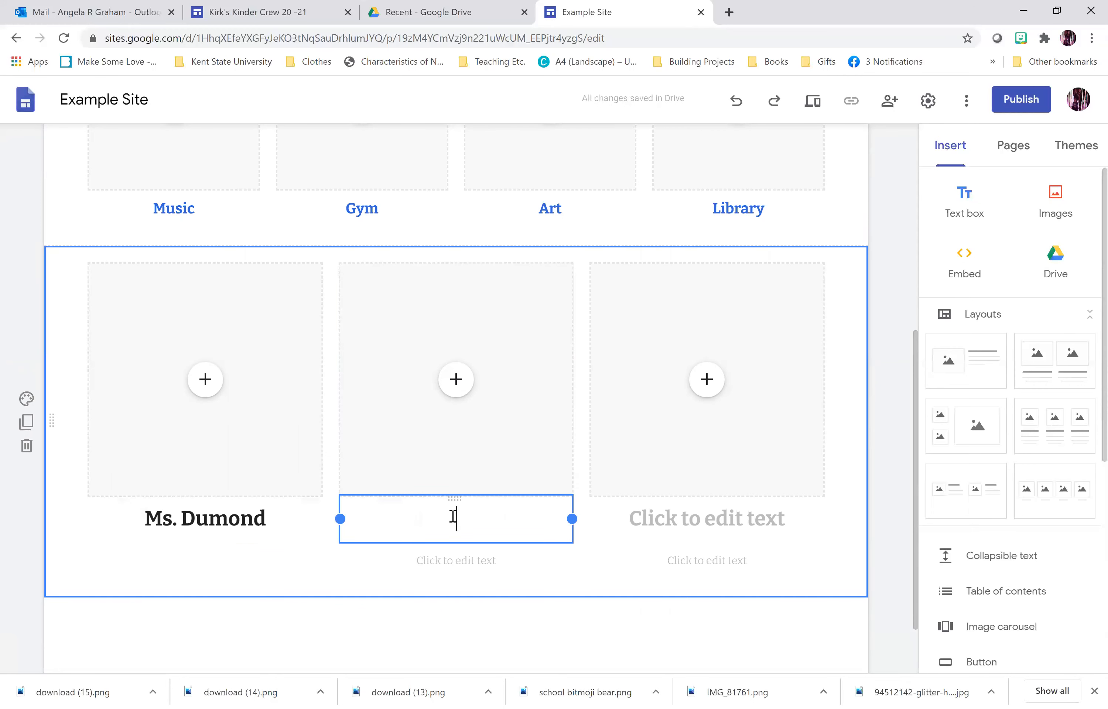
text(Mr. Tate)
click(459, 564)
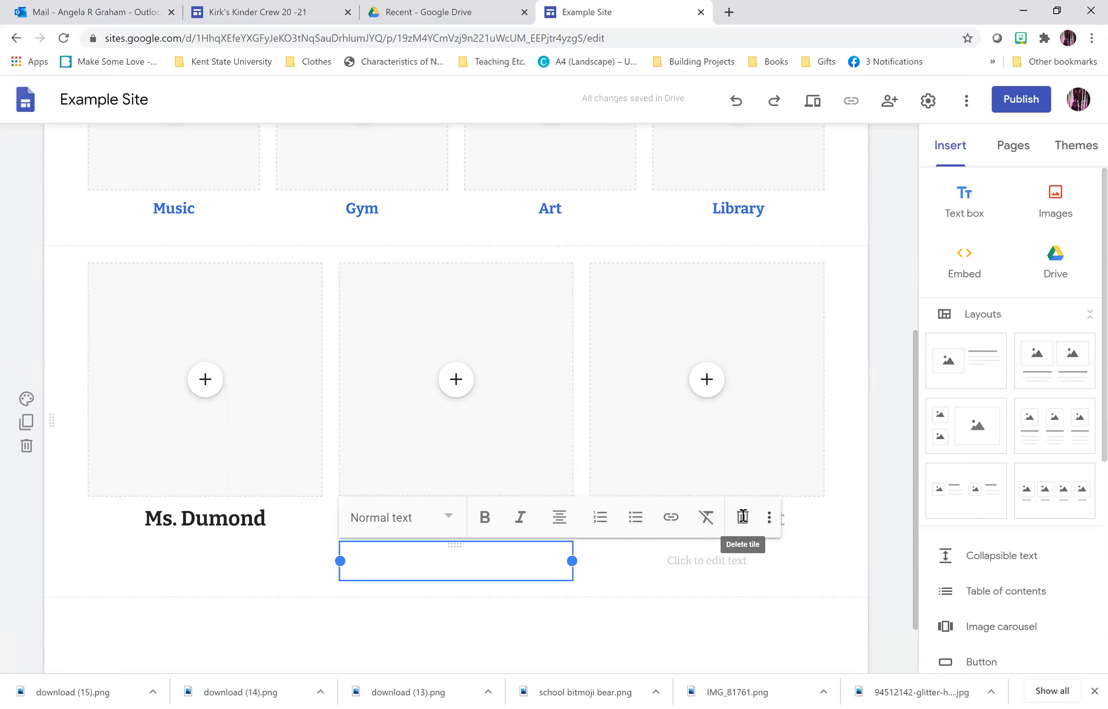
click(743, 515)
- Enter "Nurse's Office" as the third heading of the three-image row and delete the text tile beneath it
click(742, 519)
text(Nurse)
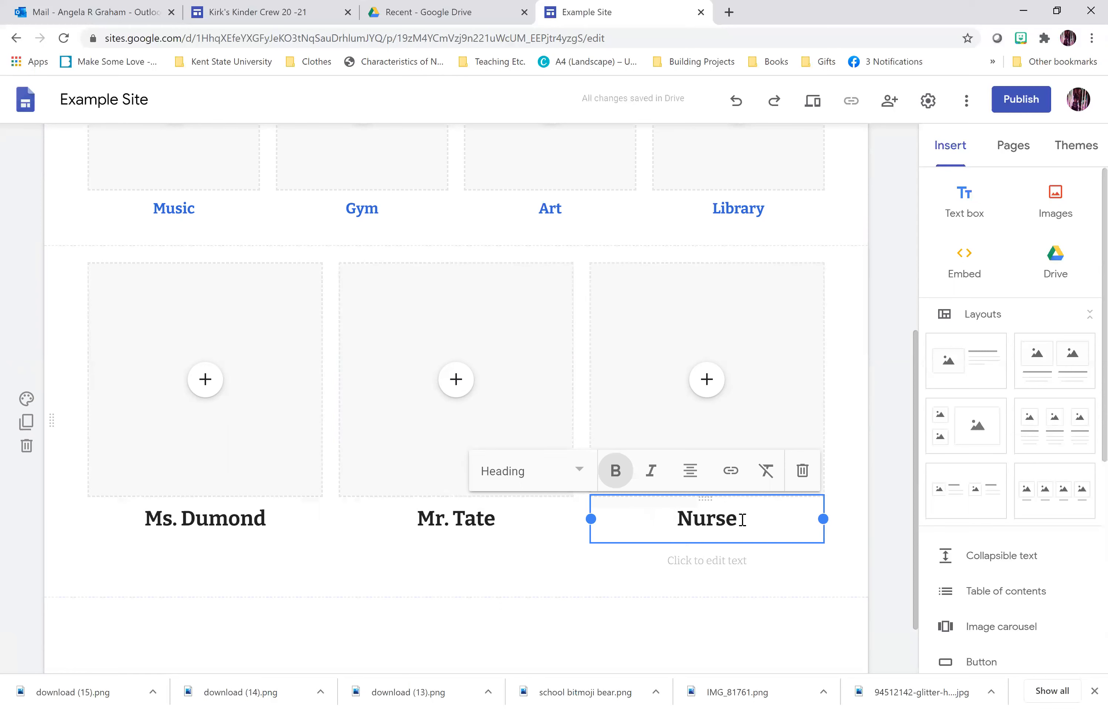
text('s Off)
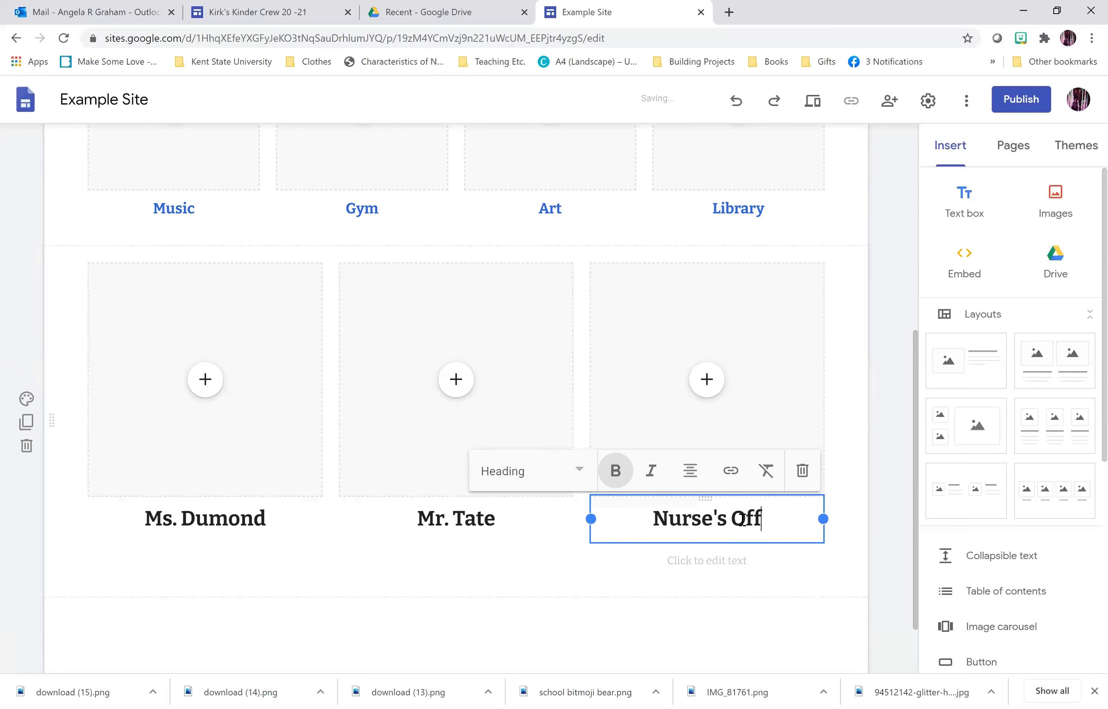
text(ice)
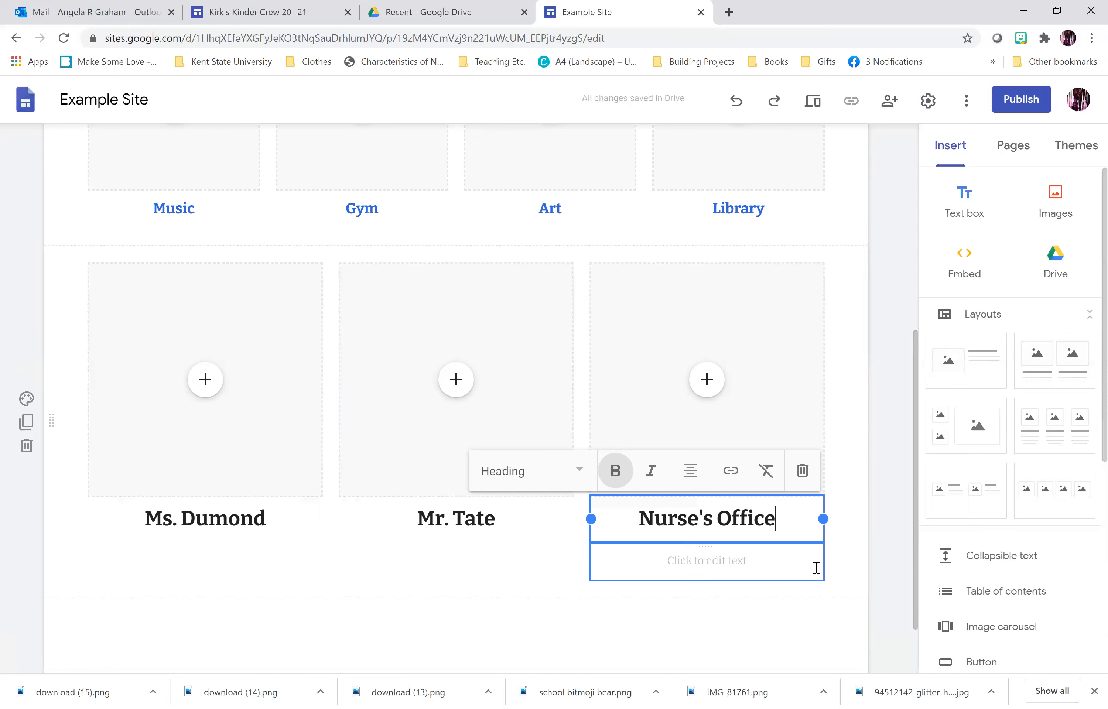
click(816, 568)
click(873, 526)
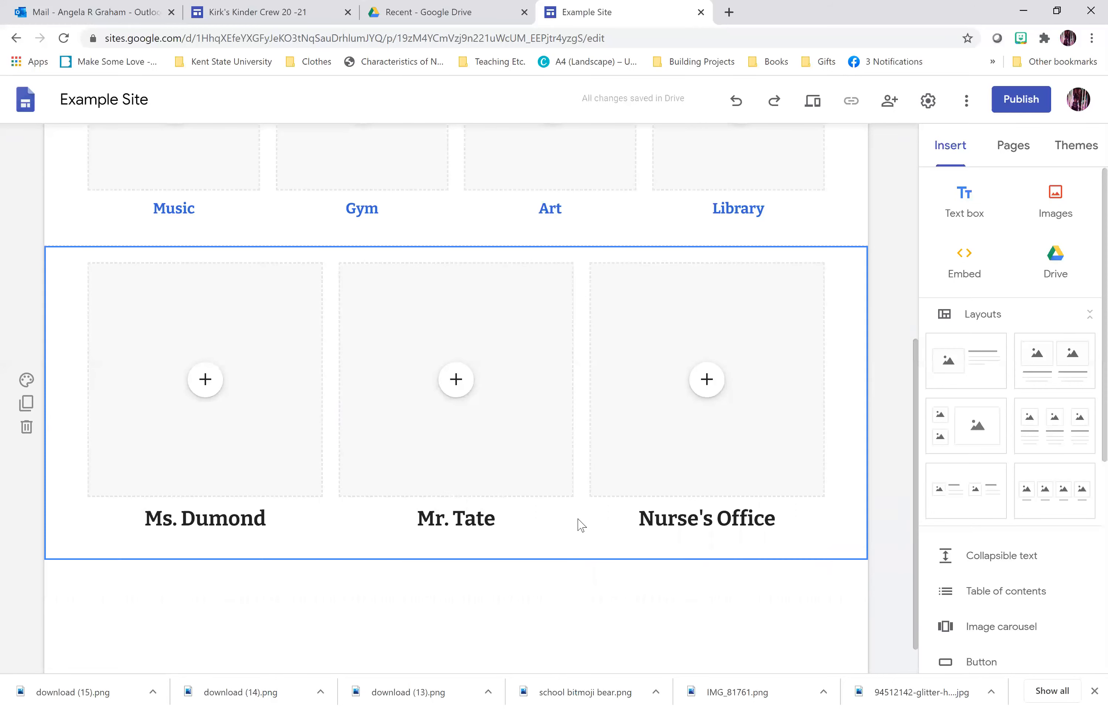
- Upload the brick texture image as the section background of the four-image row
scroll(649, 293, up, 5)
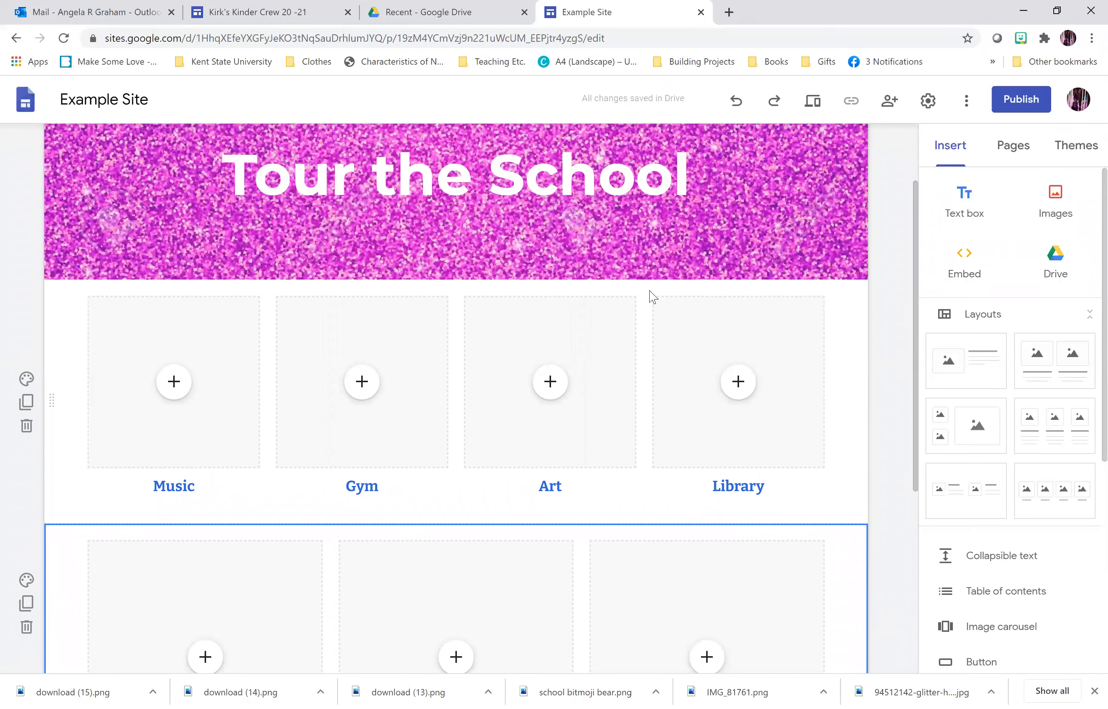
click(28, 380)
mouse_move(148, 497)
click(232, 502)
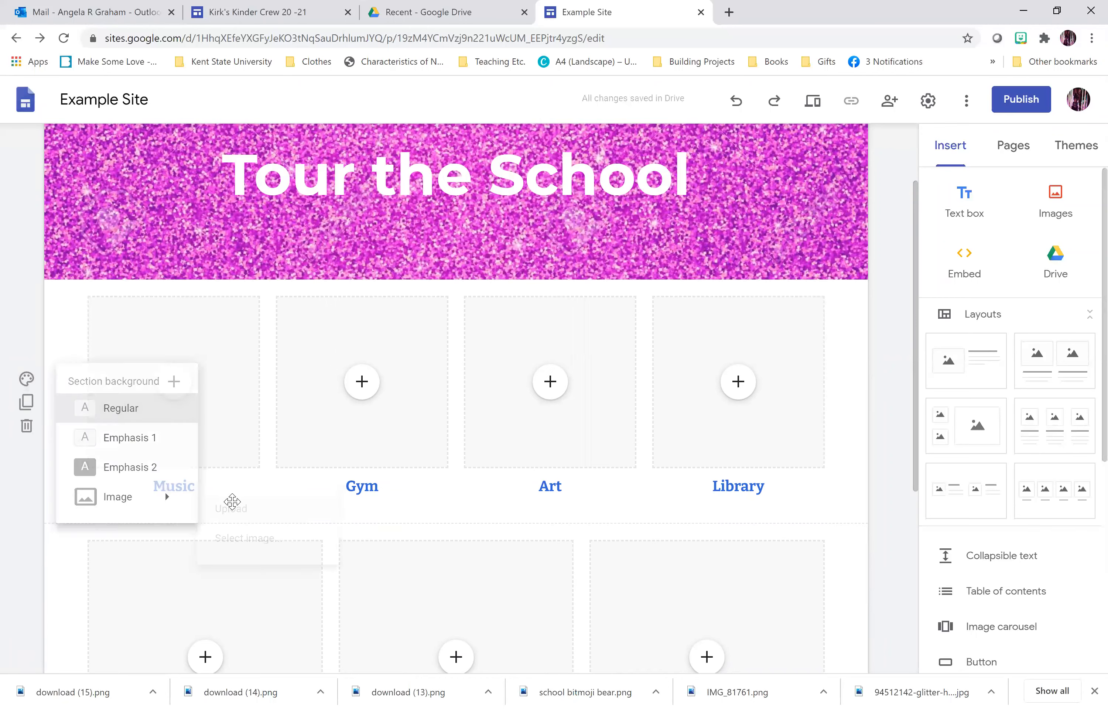
click(26, 378)
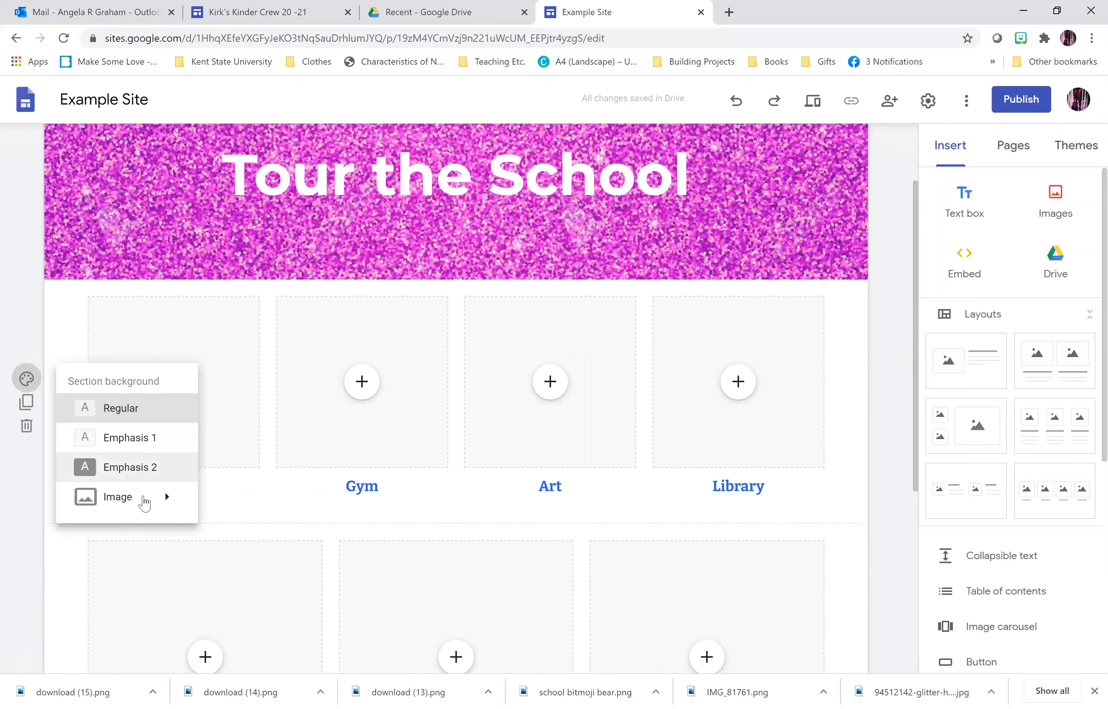
mouse_move(145, 497)
click(232, 510)
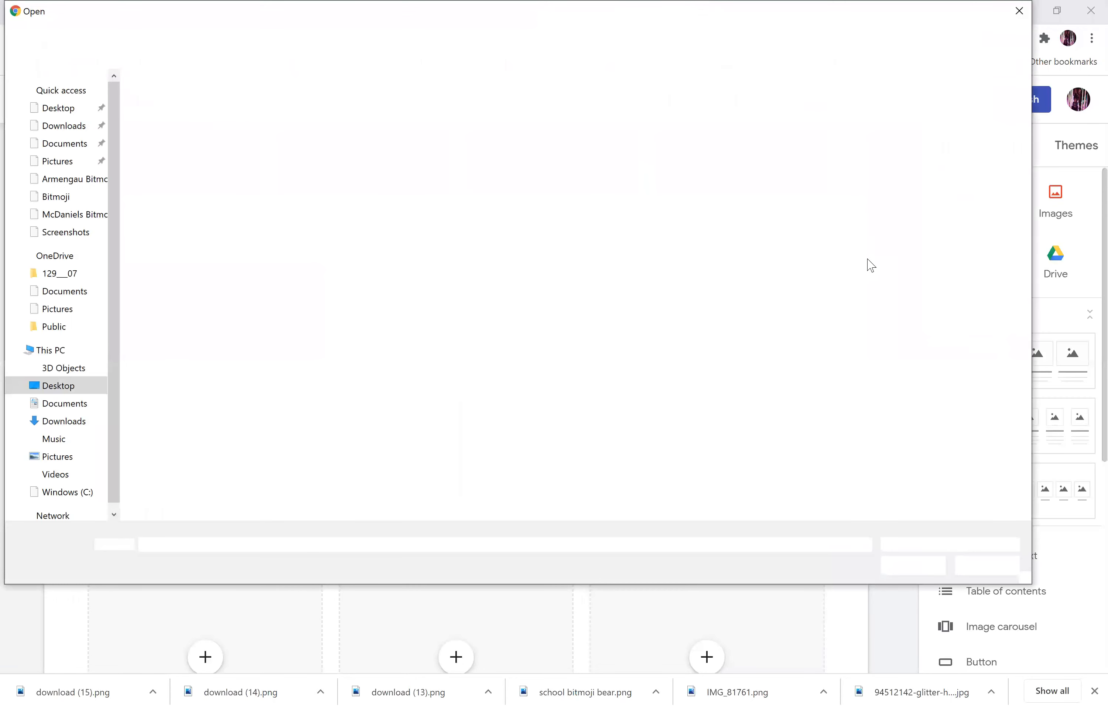
double_click(902, 249)
scroll(433, 470, down, 3)
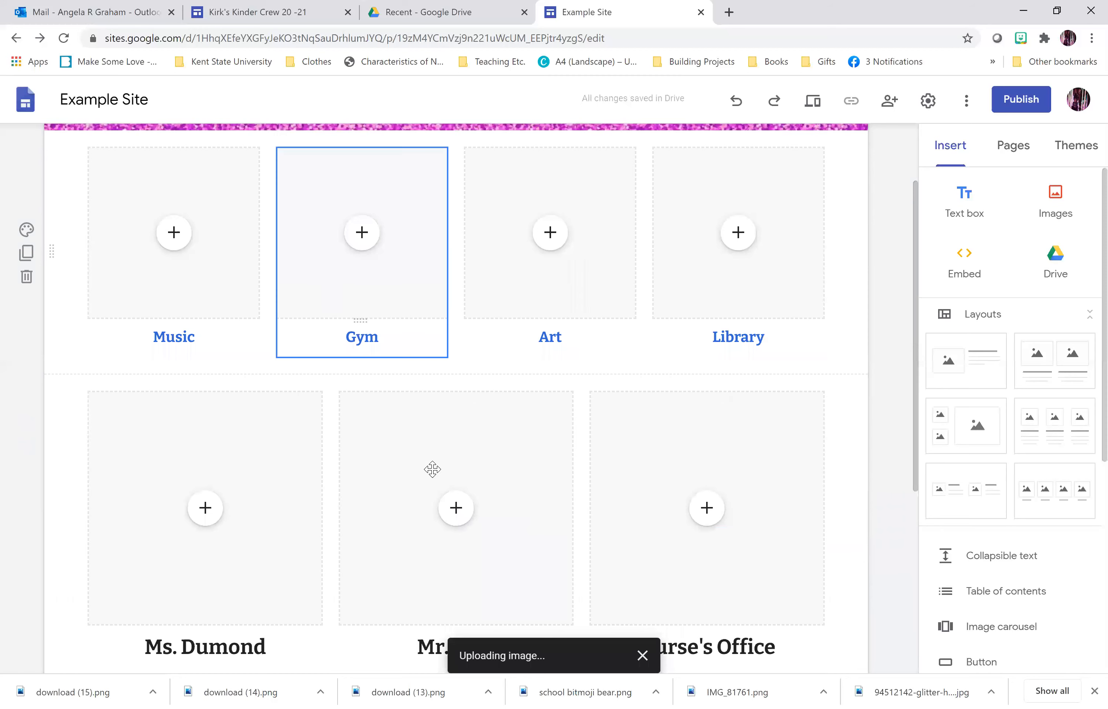
scroll(325, 473, down, 2)
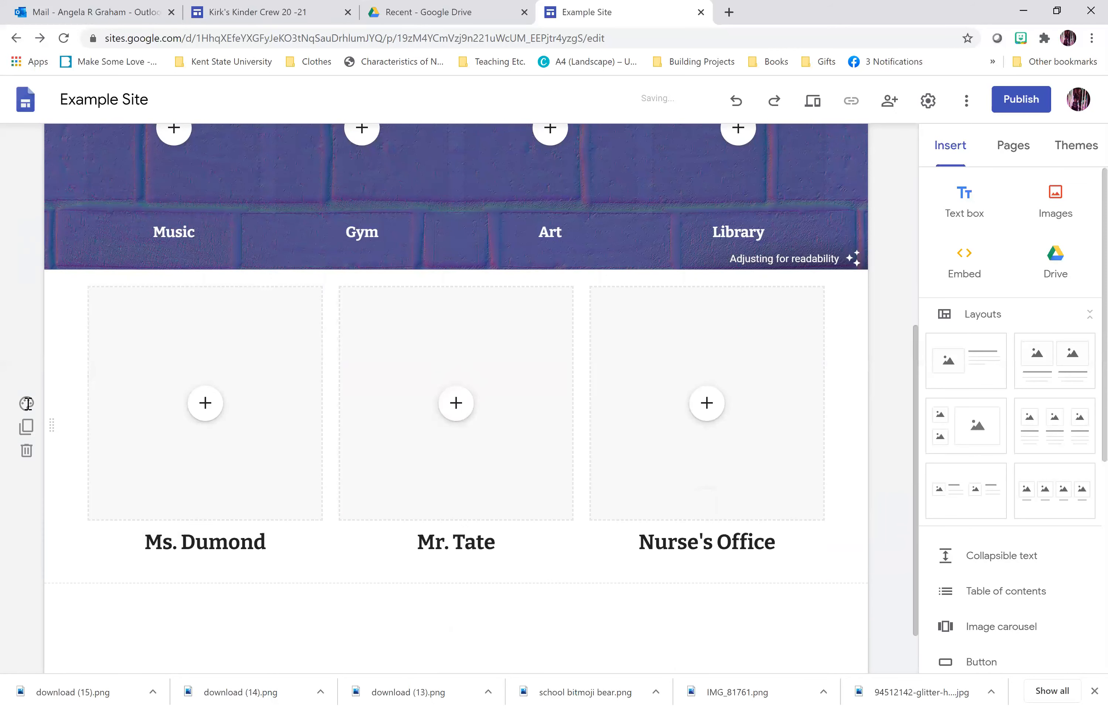
- Apply the brick texture image as the three-image row's background and turn off the readability adjustment on both brick rows
click(26, 403)
mouse_move(175, 522)
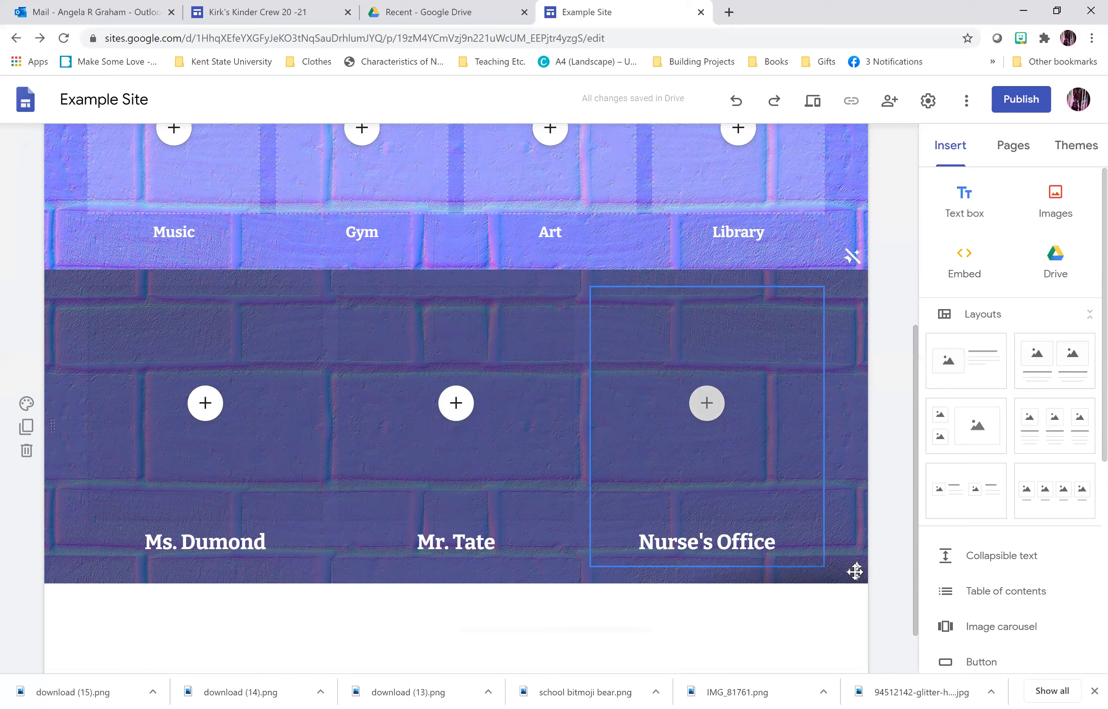
click(854, 573)
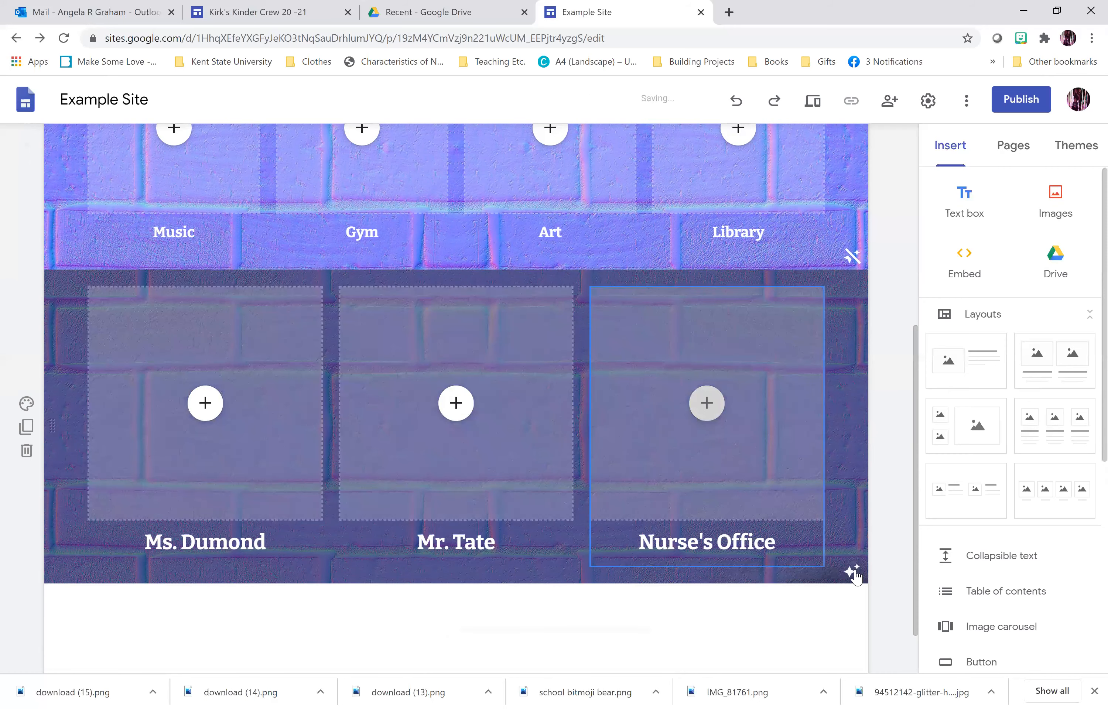
click(855, 573)
- Open the PAX page and add a layout with one image beside text, titled "What is PAX?"
scroll(797, 508, up, 1)
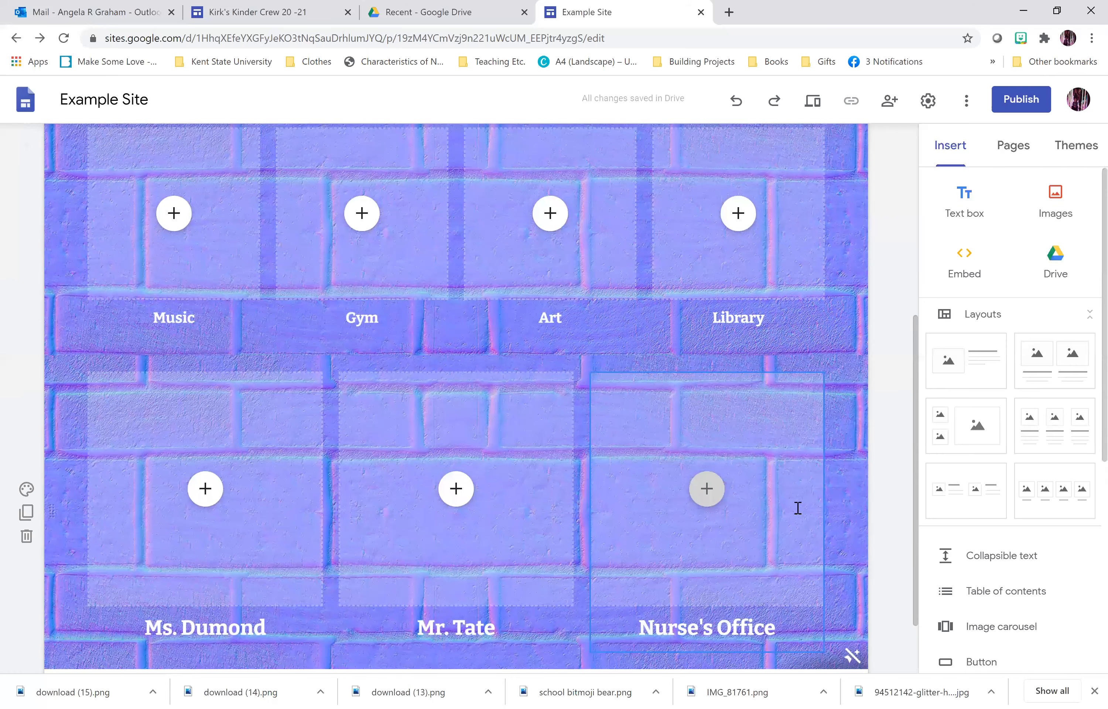
scroll(797, 508, up, 3)
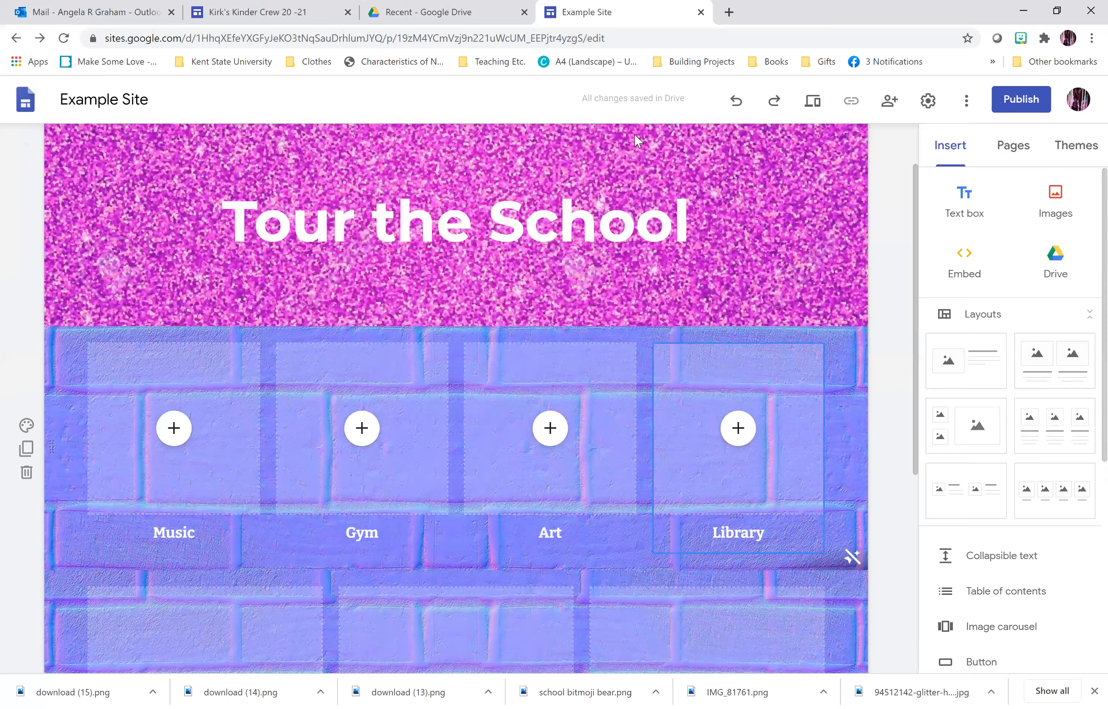
scroll(635, 140, up, 1)
click(644, 151)
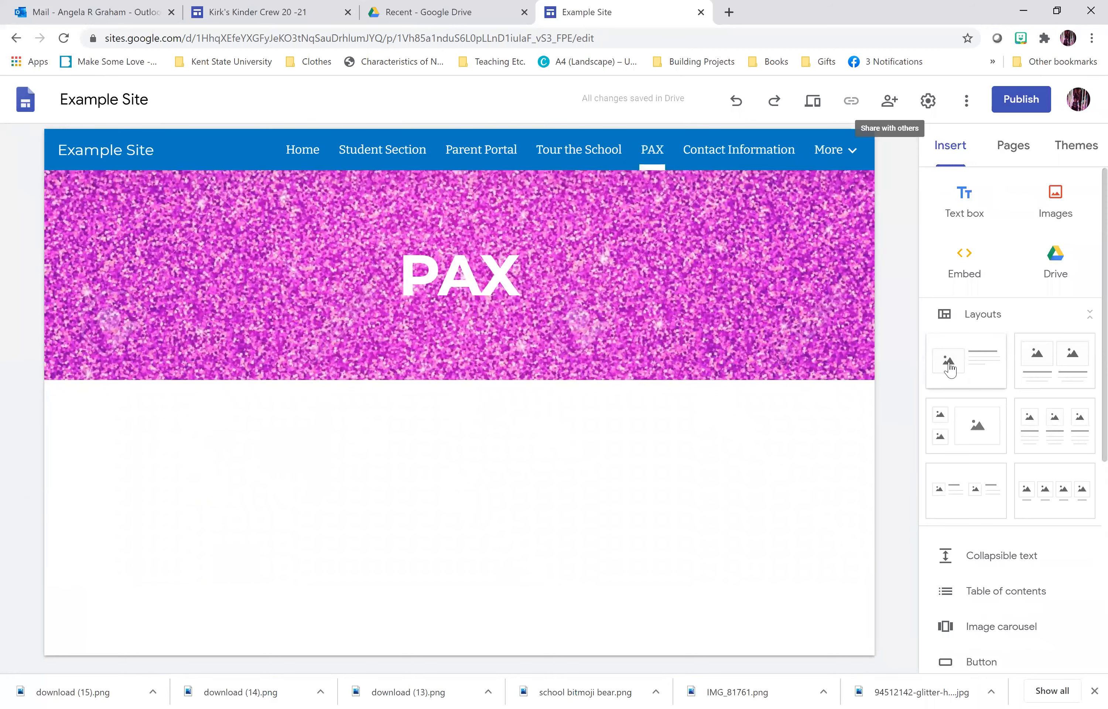
click(950, 370)
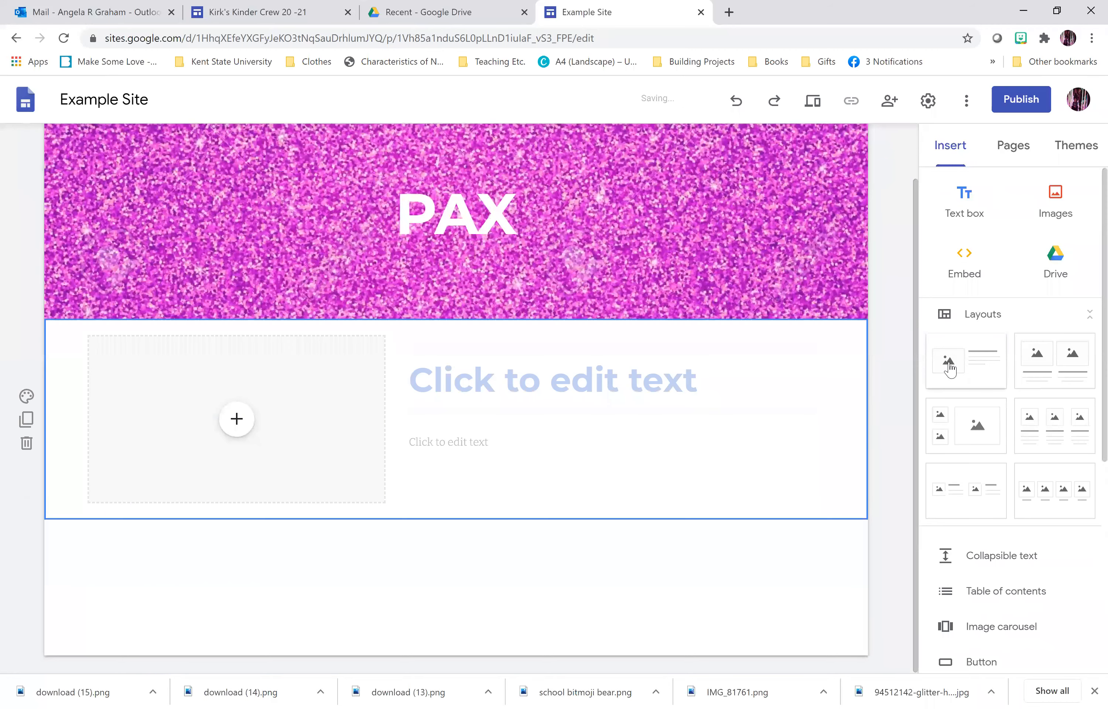
click(503, 373)
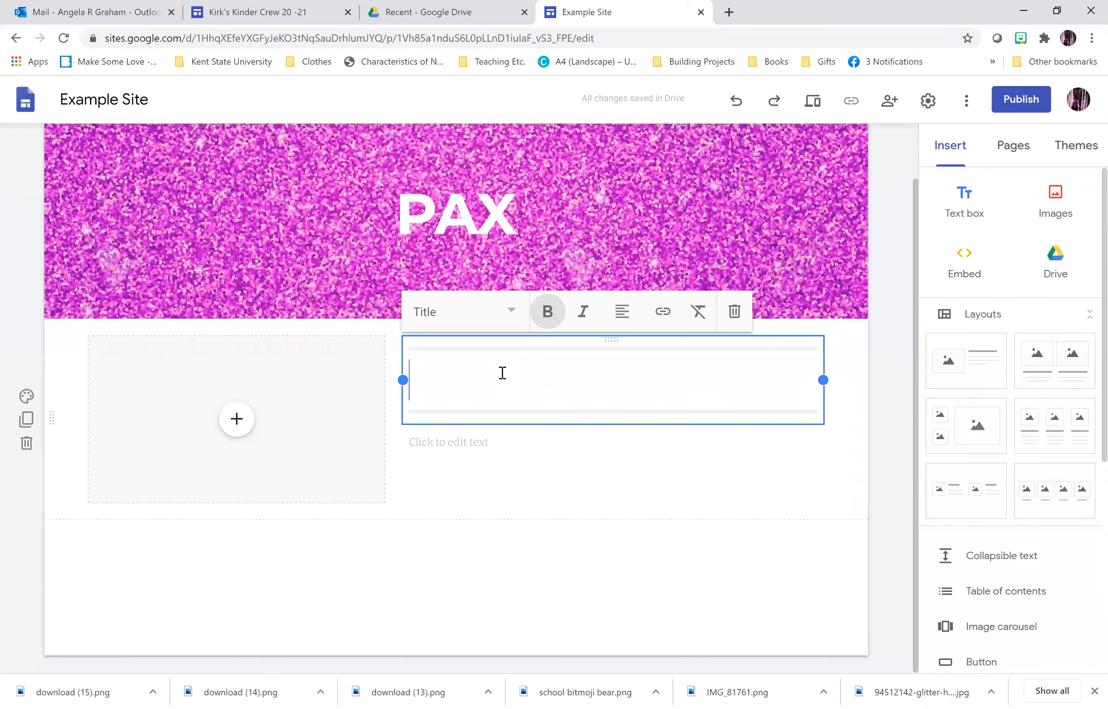
text(What is PAX?)
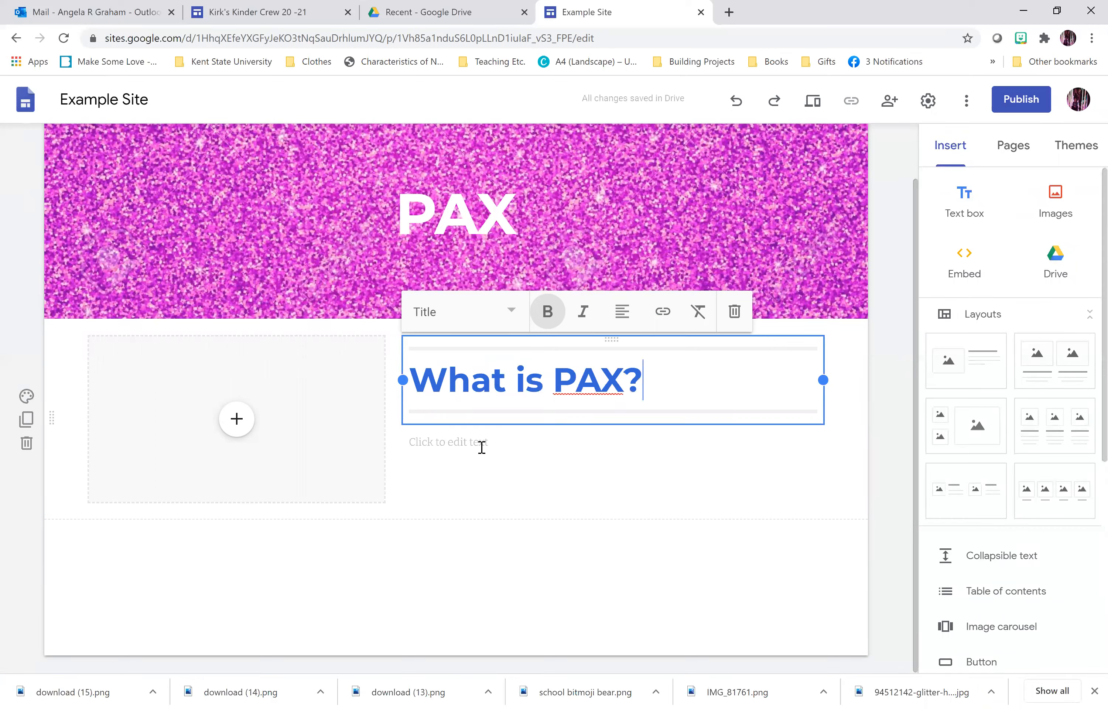
- Enter "Coming Soon..." as the text below the "What is PAX?" title and apply the Subheading style
click(481, 448)
text(Co)
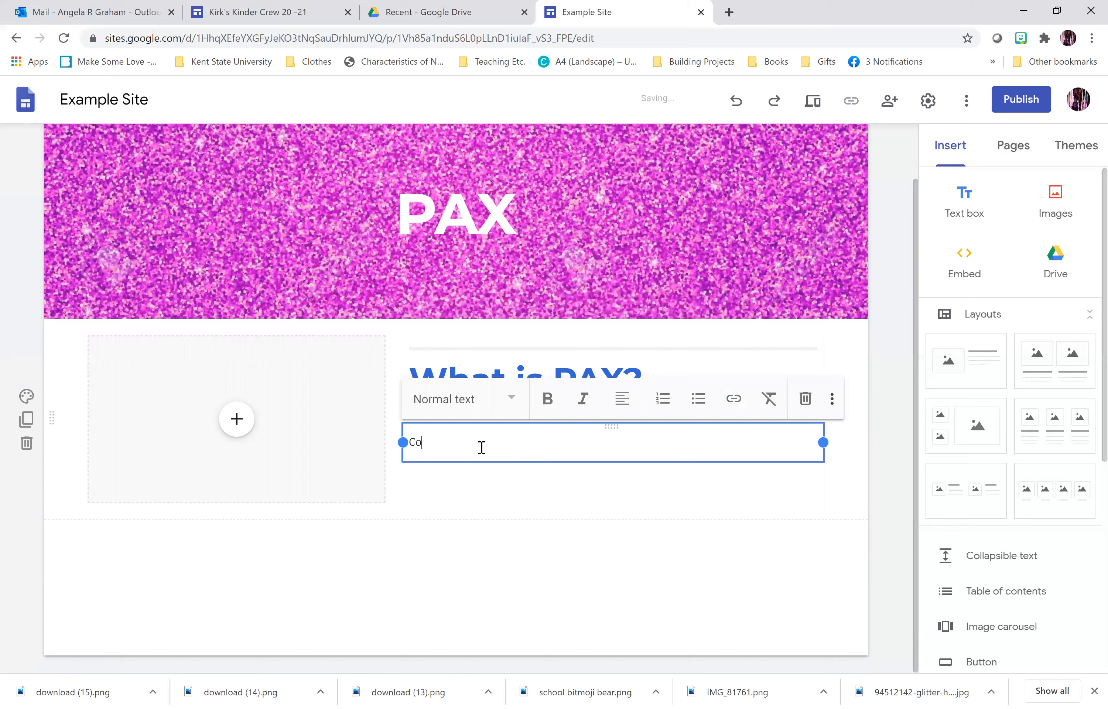
text(ming Soon...)
drag(482, 448, 393, 445)
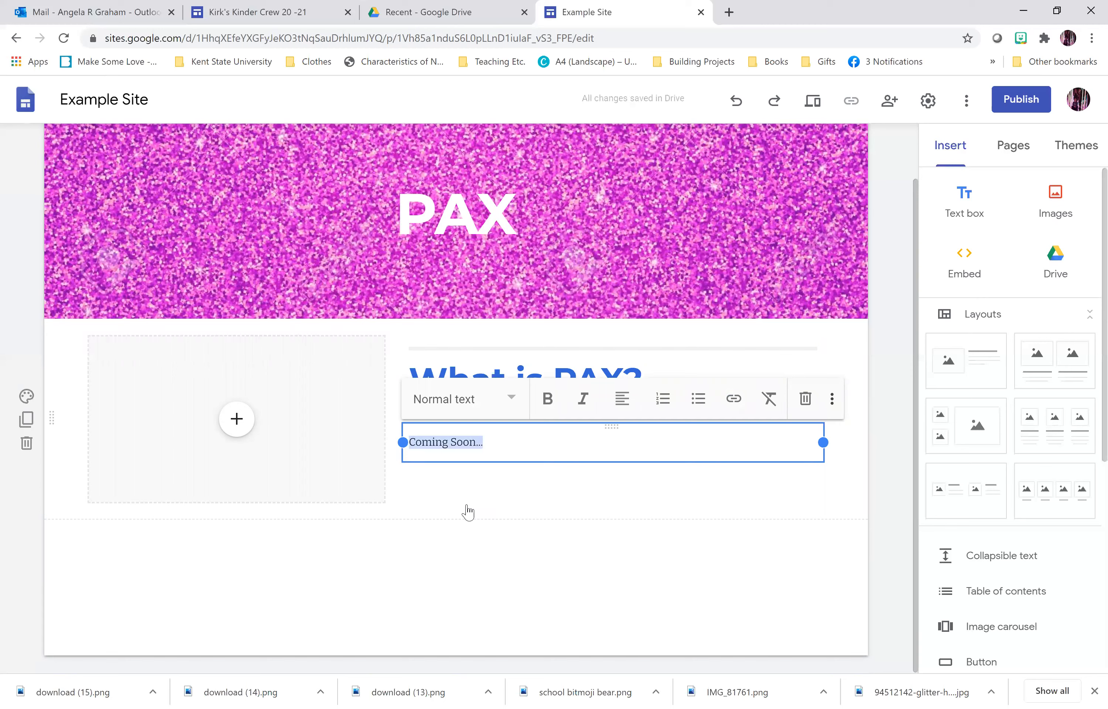
click(463, 399)
click(468, 521)
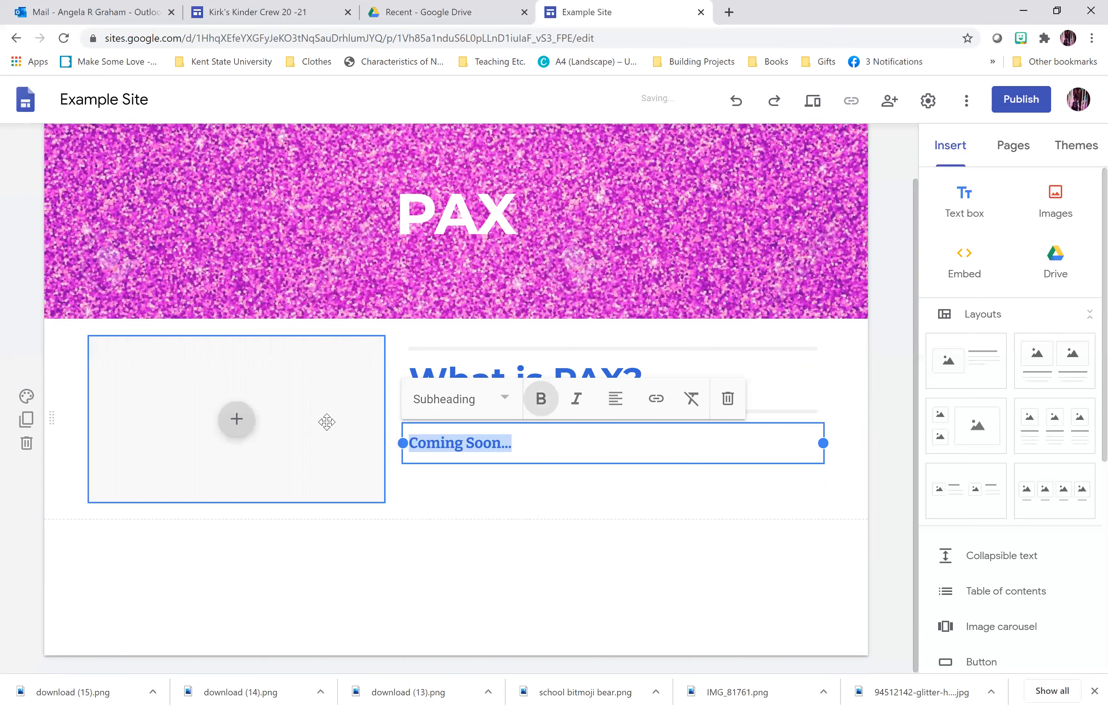
- Upload 51mDyUimYUL from the Bitmoji folder into the image placeholder beside "What is PAX?" and uncrop it
click(236, 421)
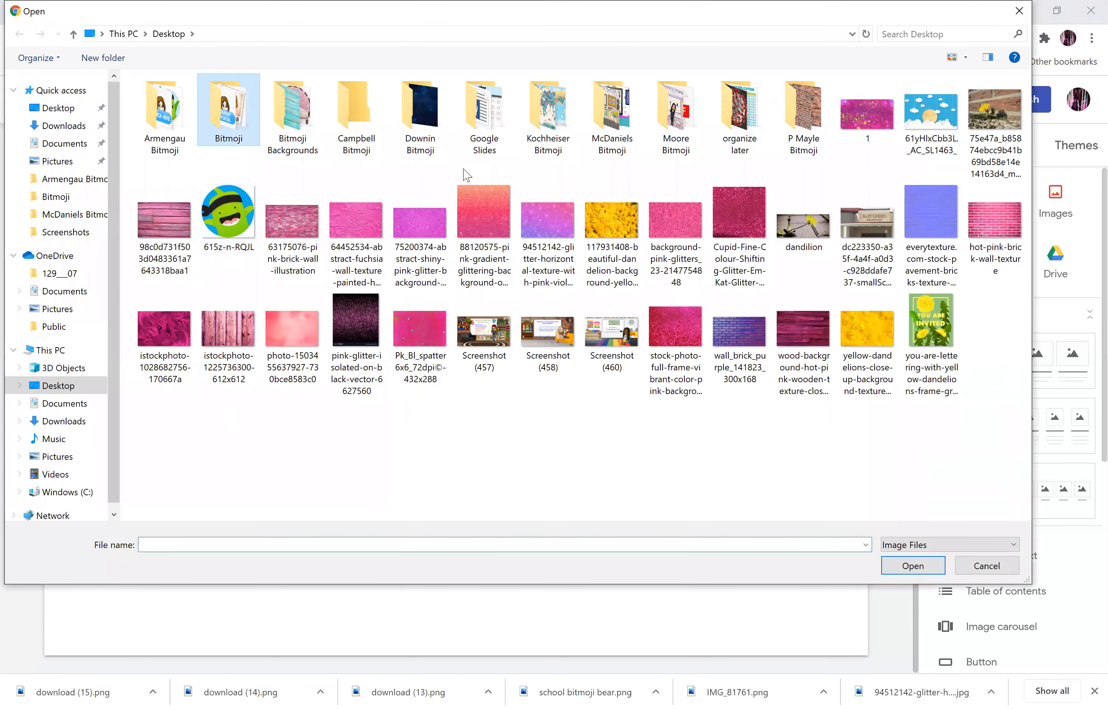
double_click(228, 110)
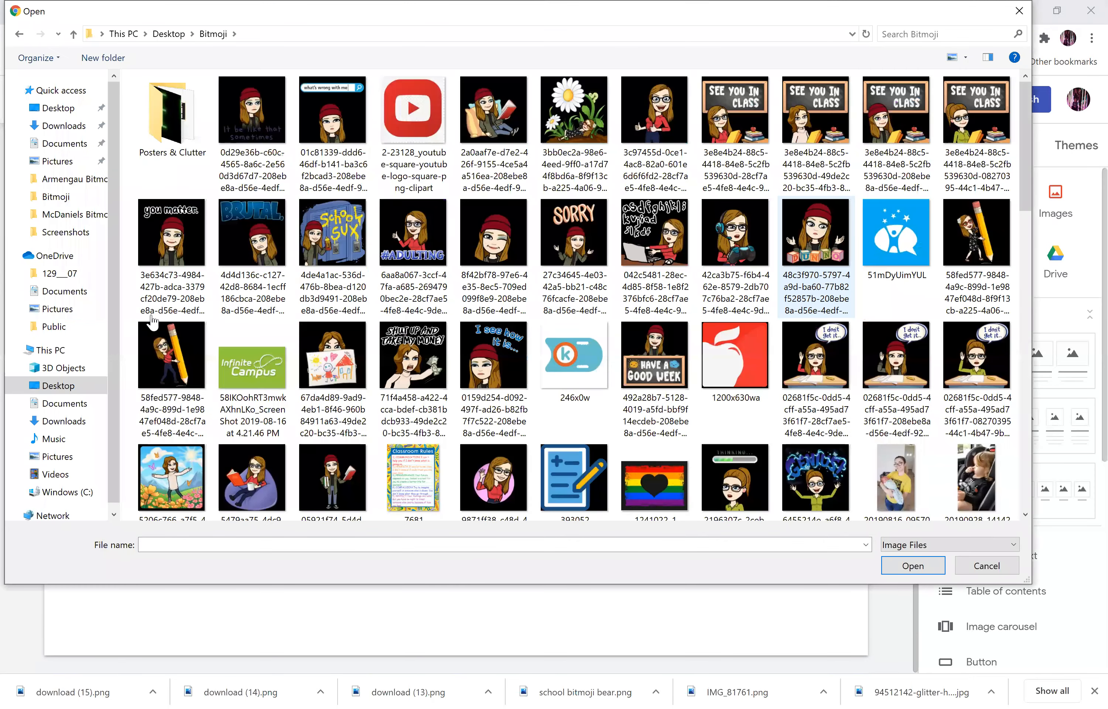
double_click(896, 233)
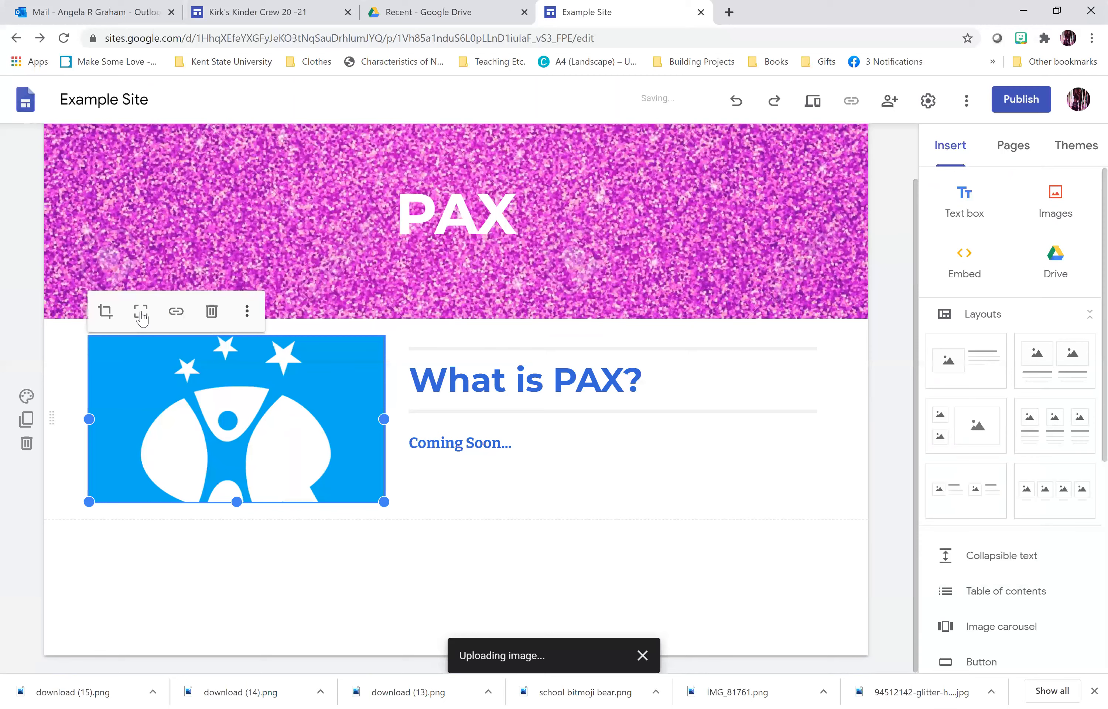
click(140, 311)
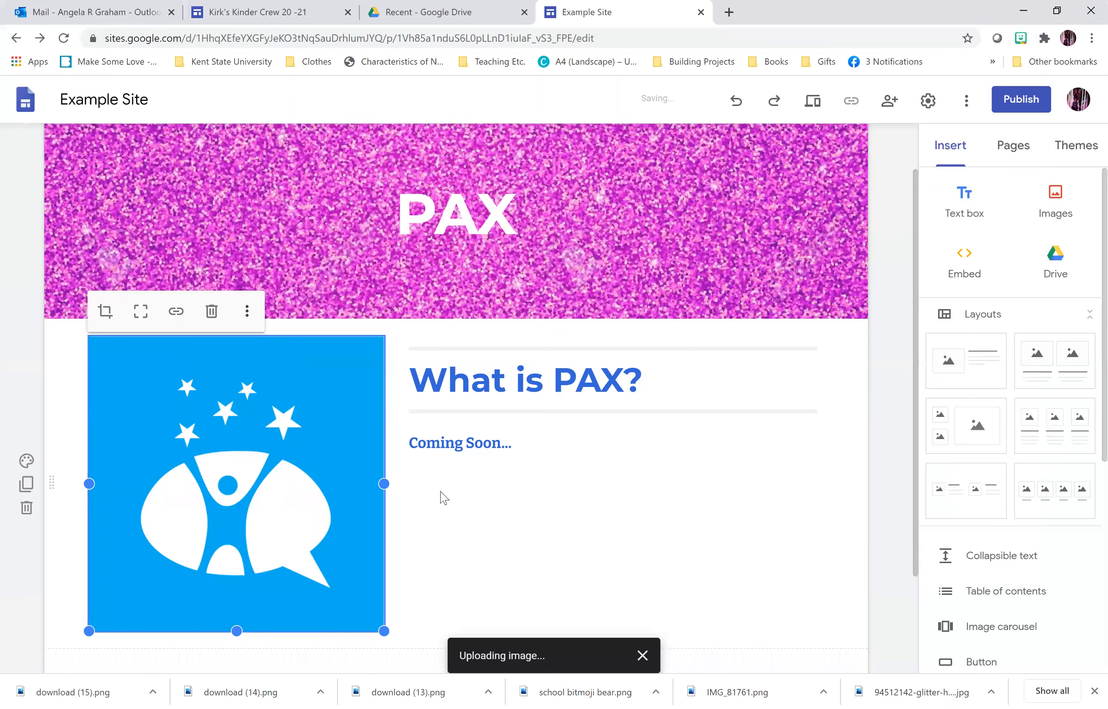
- Upload the everytexture.com pavement bricks image as the "What is PAX?" section background and turn off its readability adjustment
click(26, 463)
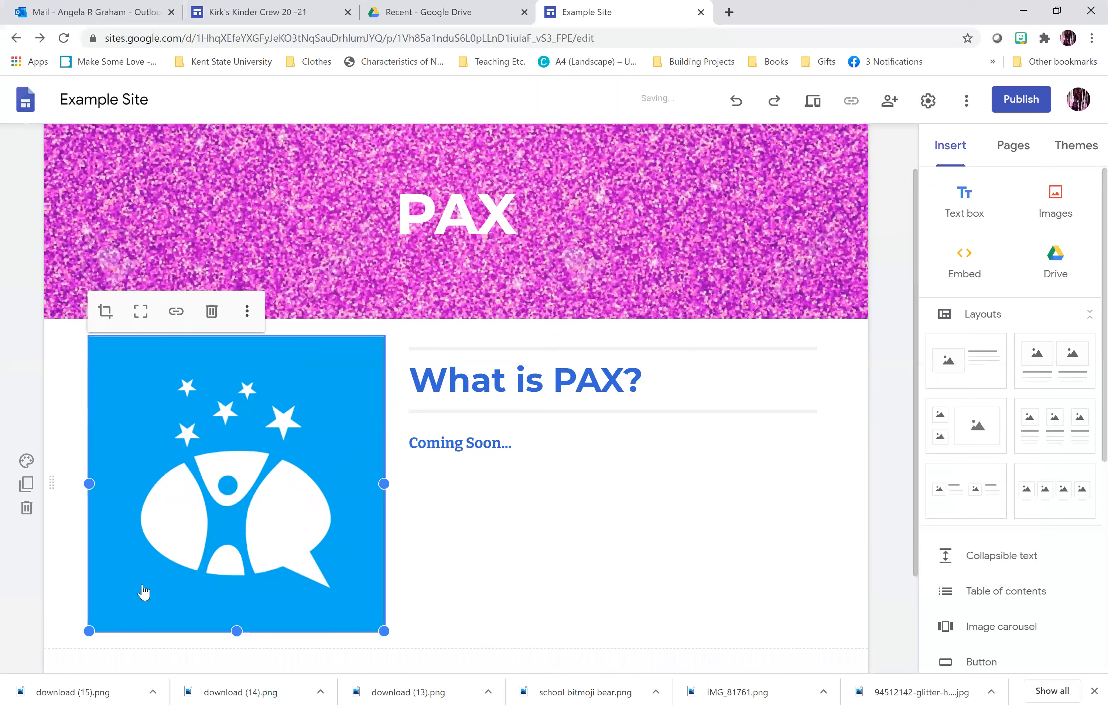
mouse_move(182, 580)
click(220, 590)
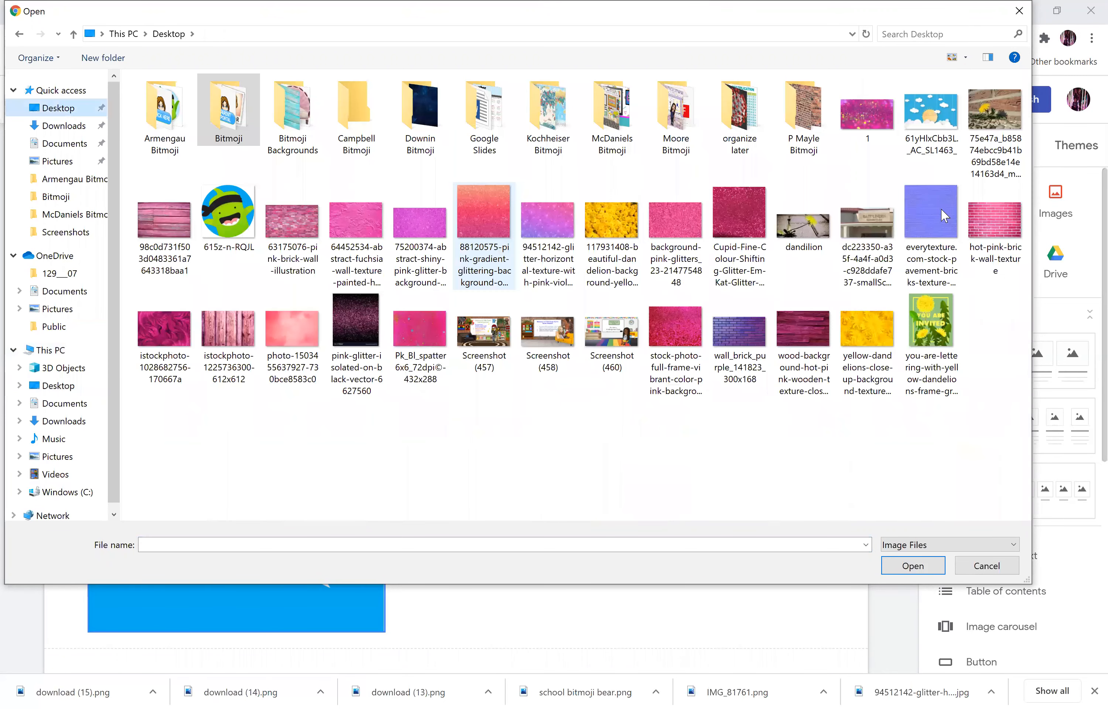
double_click(940, 209)
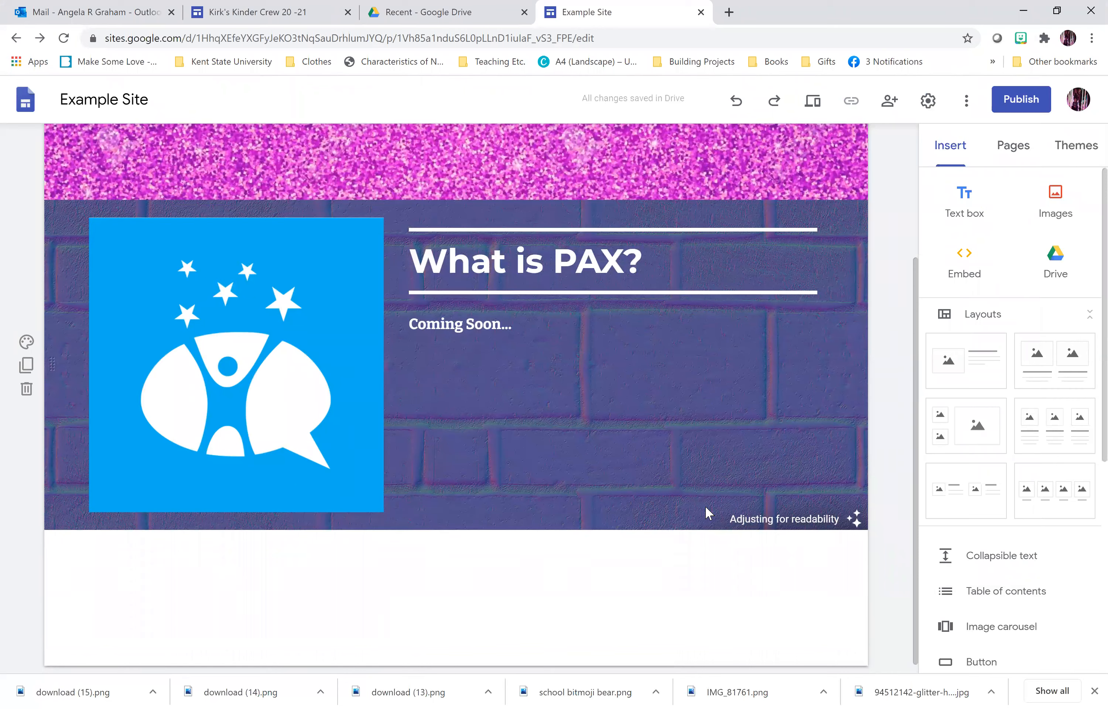
click(854, 526)
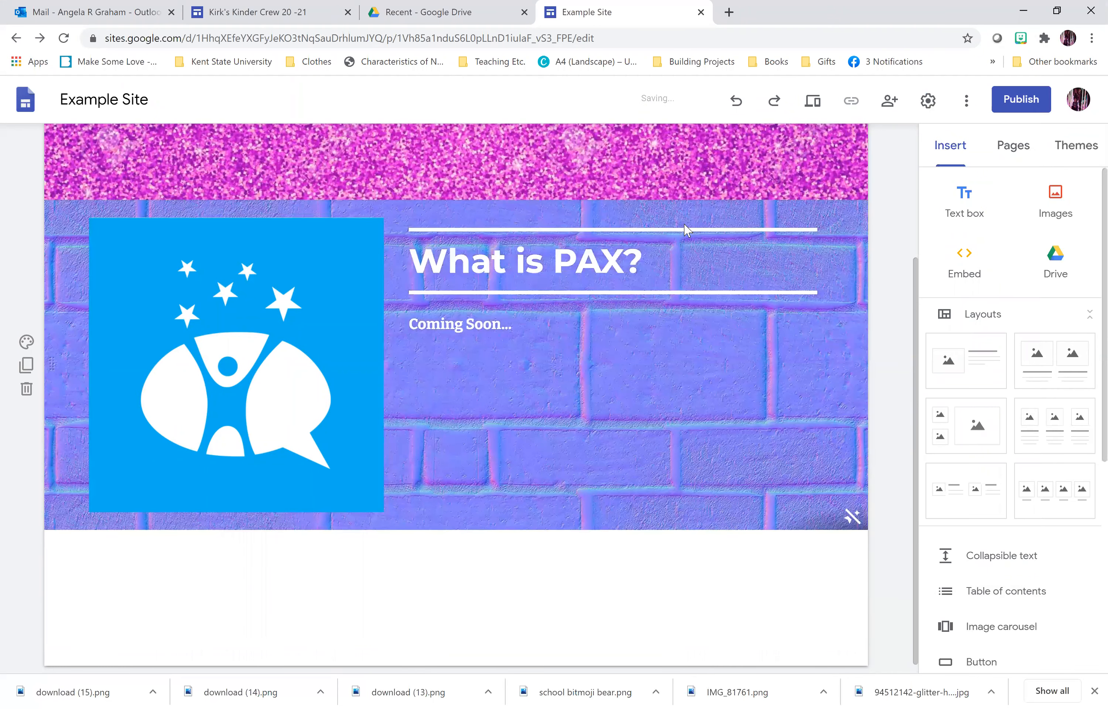
- Open the Contact Information page and add an image-beside-text layout, a layout with two small images beside a large one, and a text box
scroll(722, 164, up, 3)
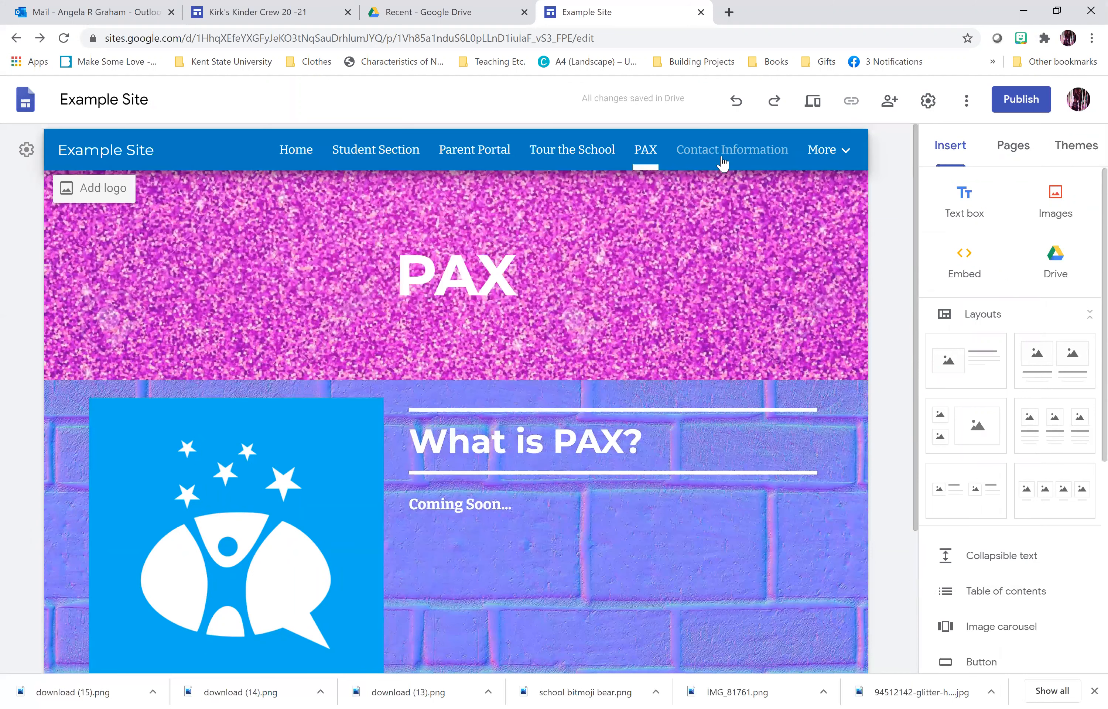
click(722, 154)
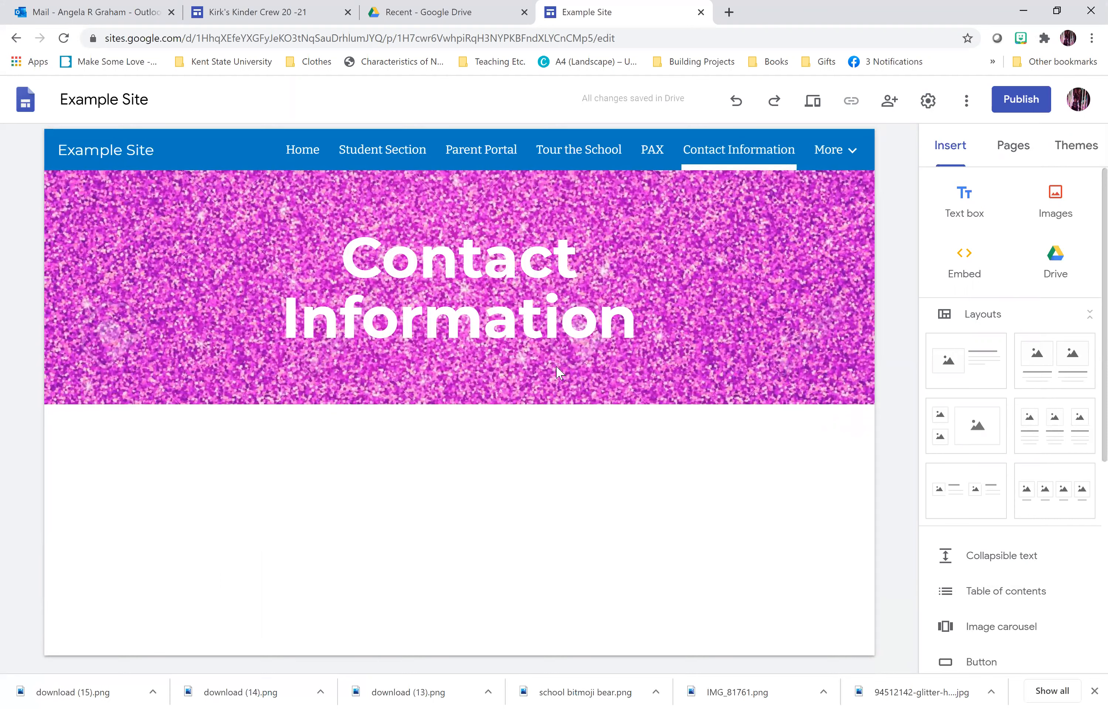
click(971, 373)
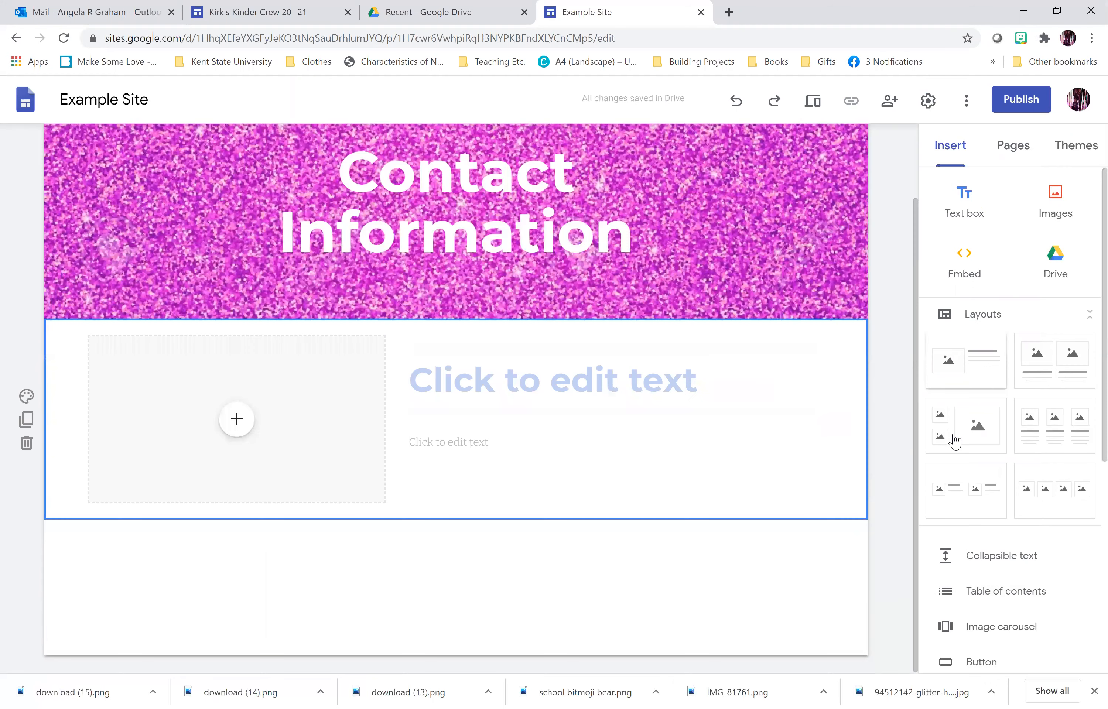
click(955, 441)
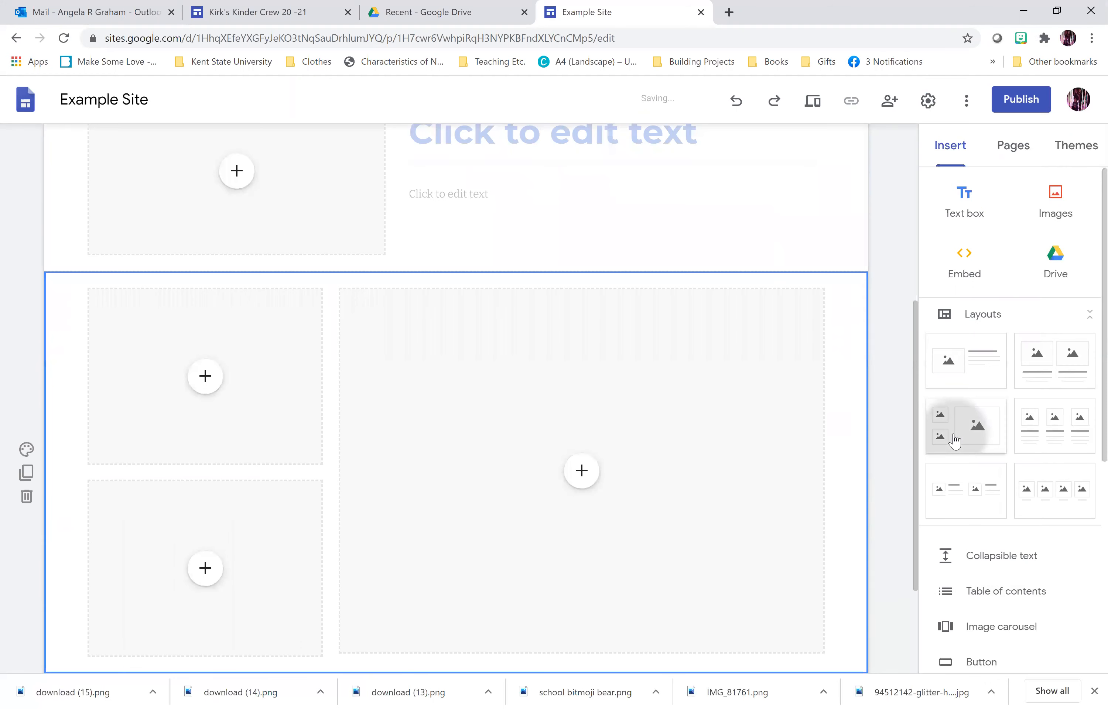
click(962, 210)
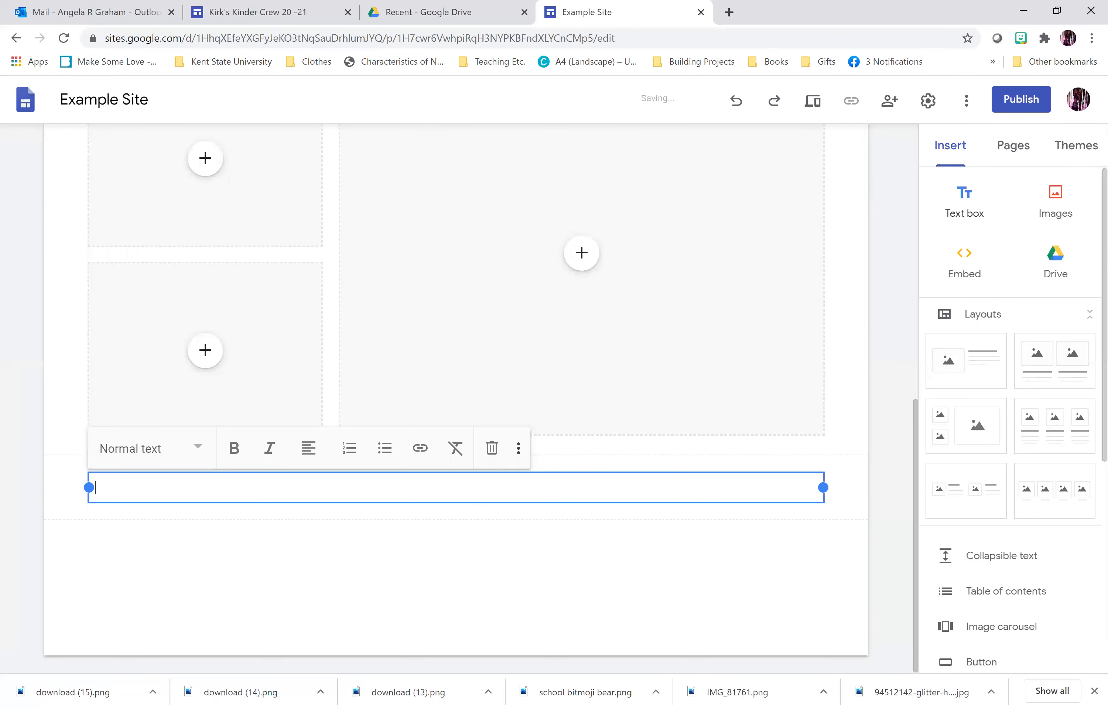
- Insert an image carousel with Resized_20200516_130517, Resized_Resized_20200428_132211 and Resized_20200224_154928 from the Bitmoji folder
click(972, 632)
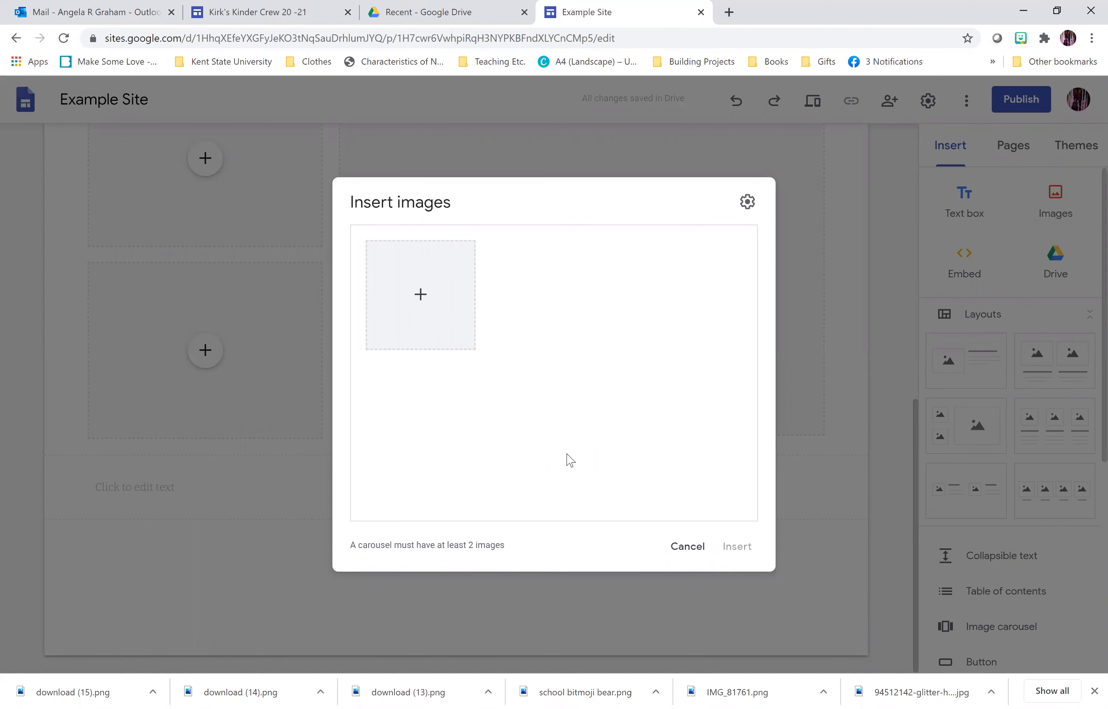
click(455, 344)
click(455, 341)
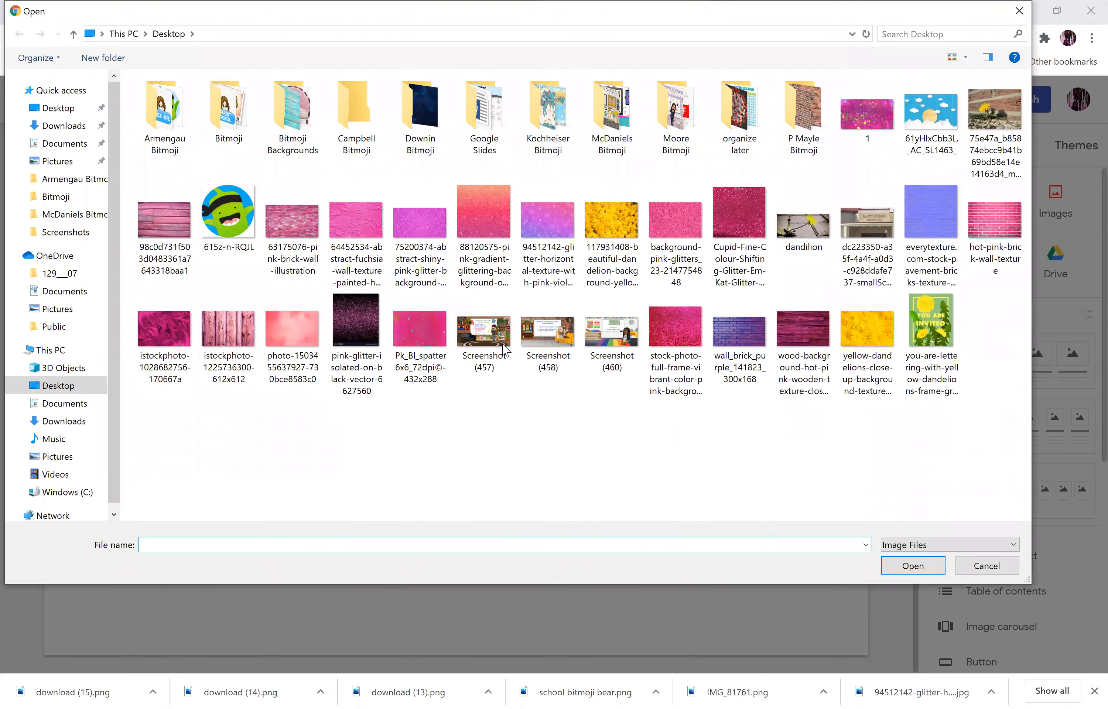
drag(506, 350, 635, 446)
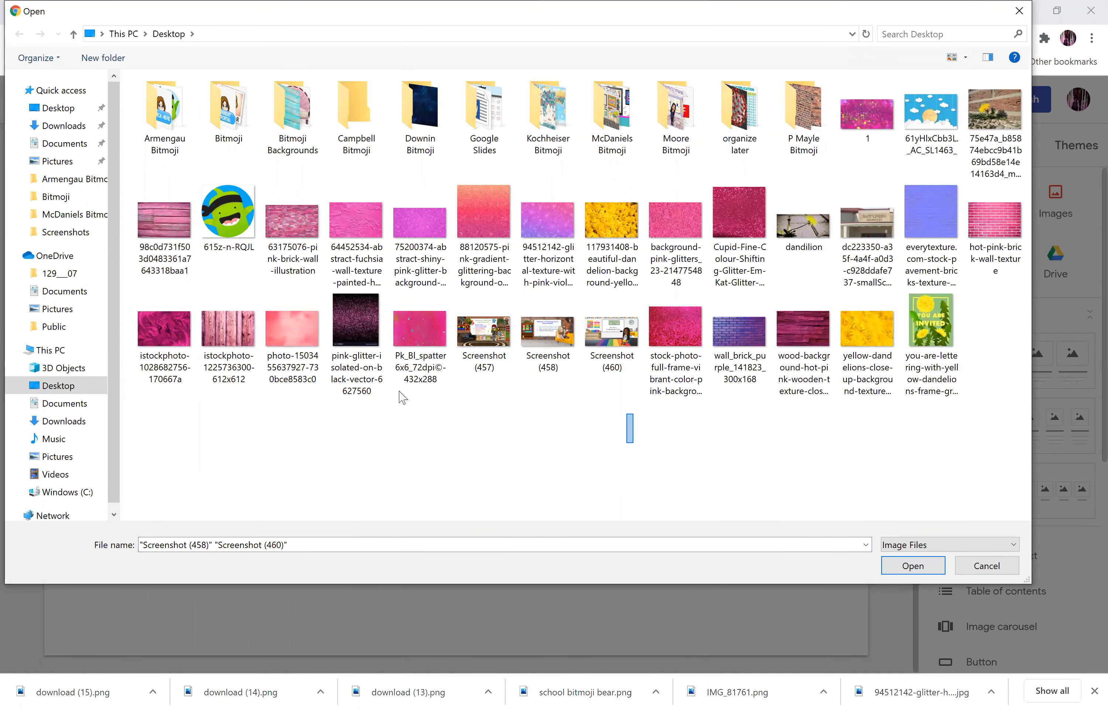
key(Return)
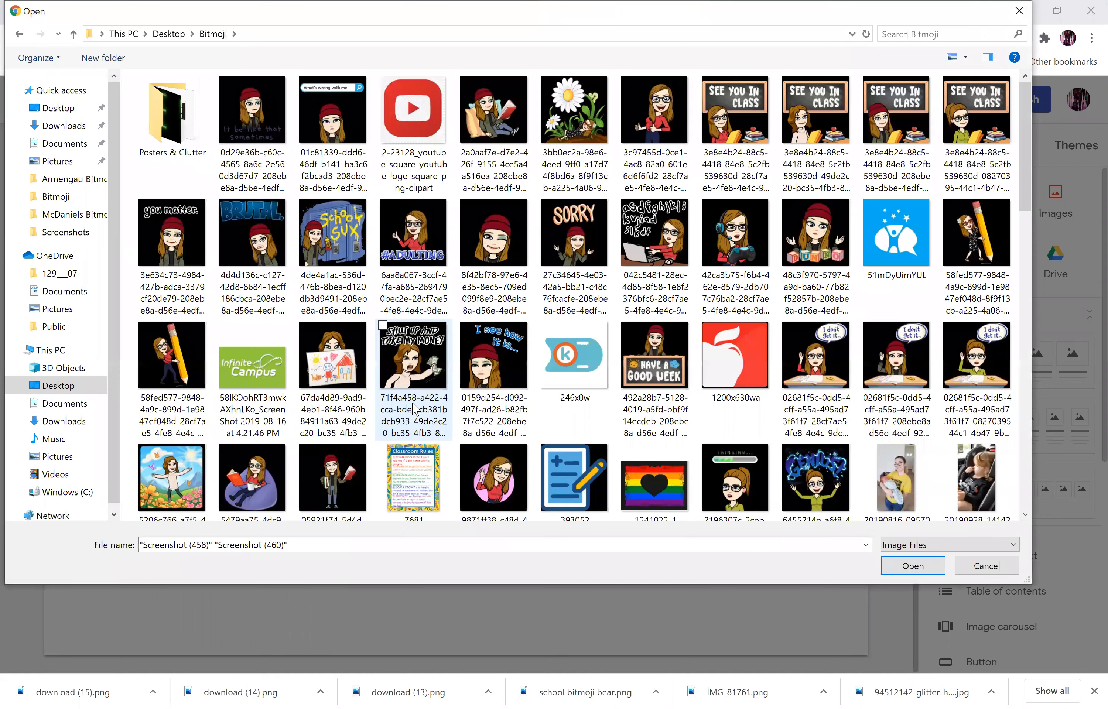
scroll(333, 334, down, 10)
scroll(333, 334, down, 1)
click(334, 335)
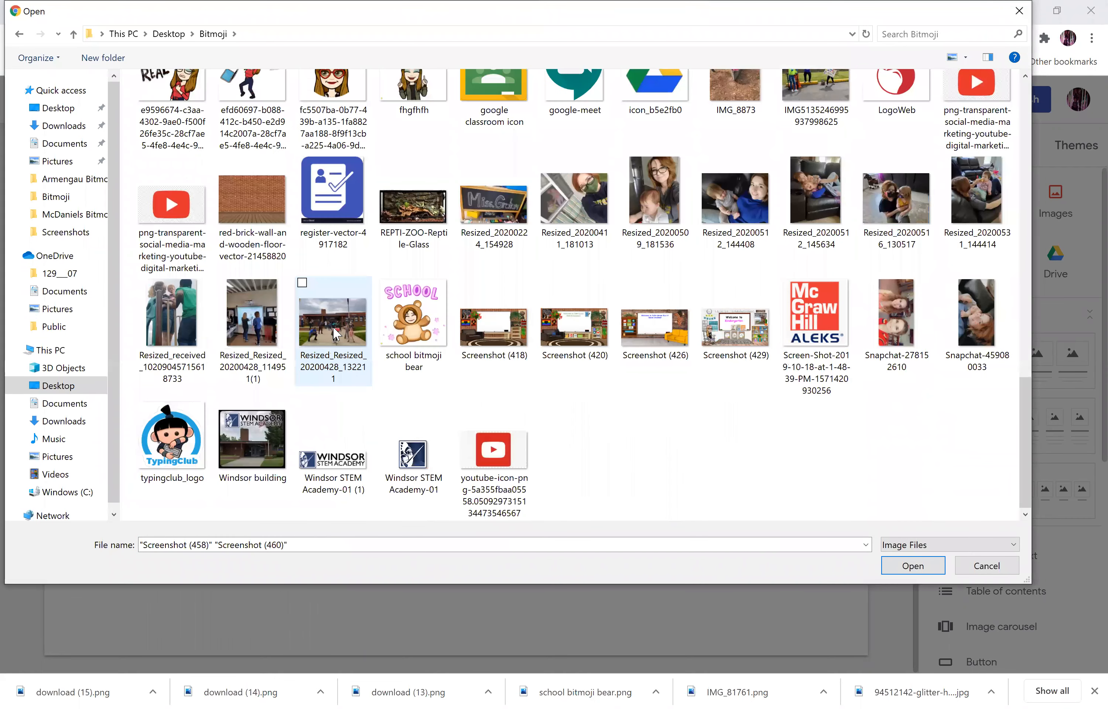
ctrl+click(500, 195)
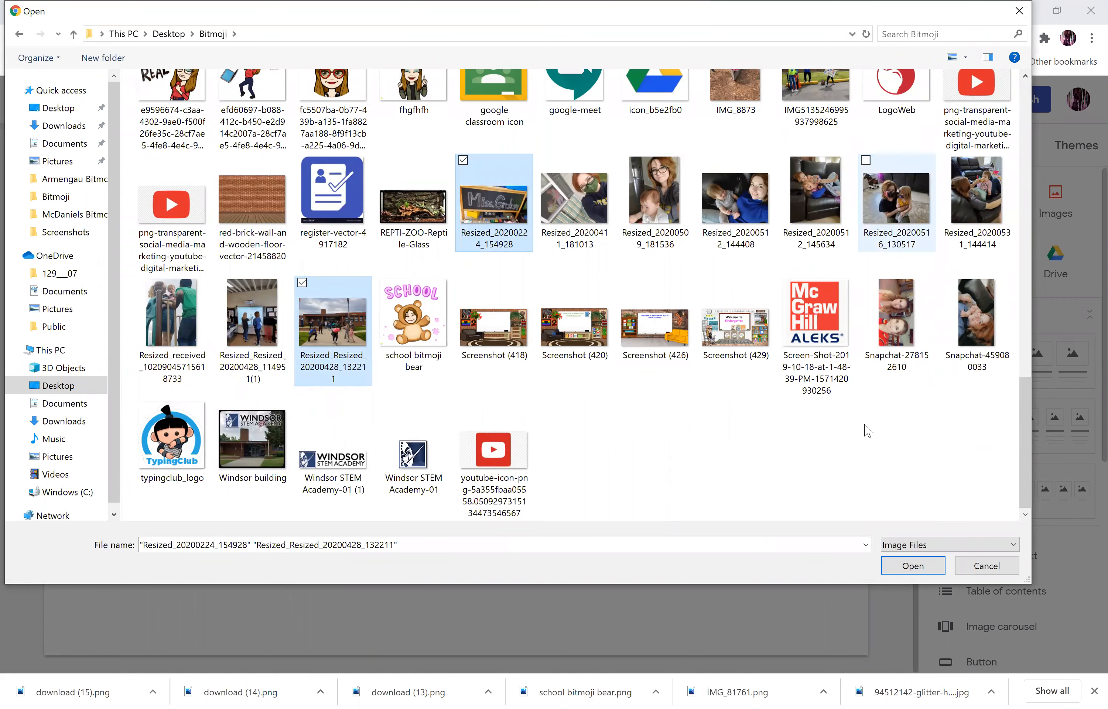
ctrl+click(896, 201)
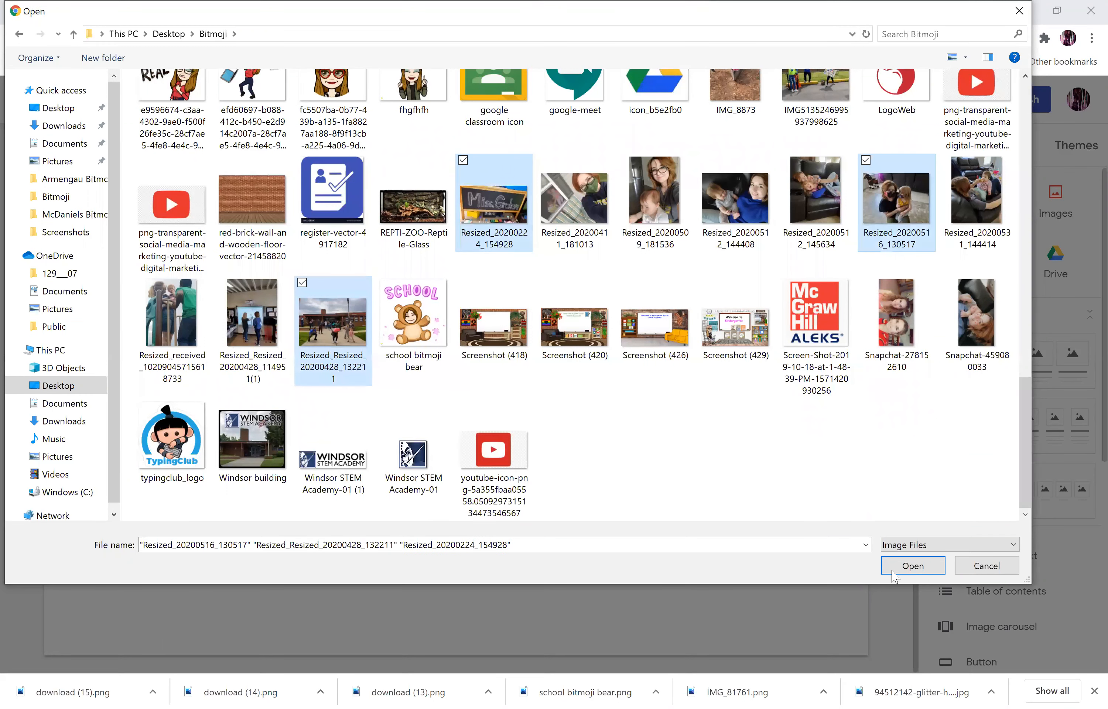
click(913, 566)
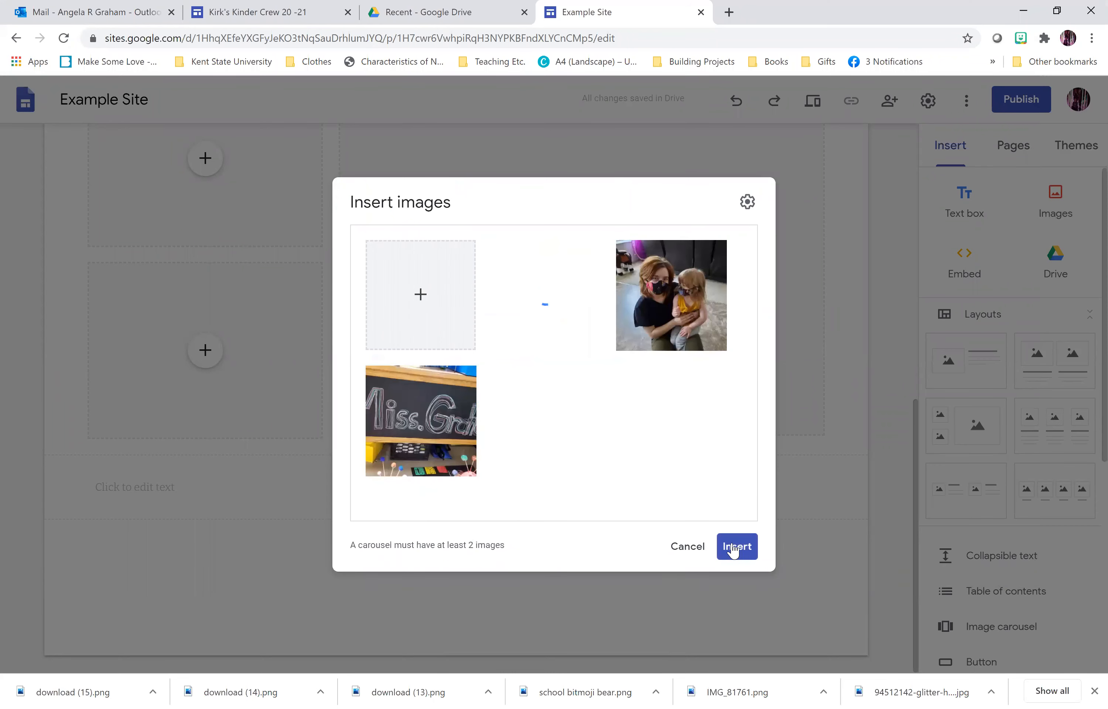
click(734, 548)
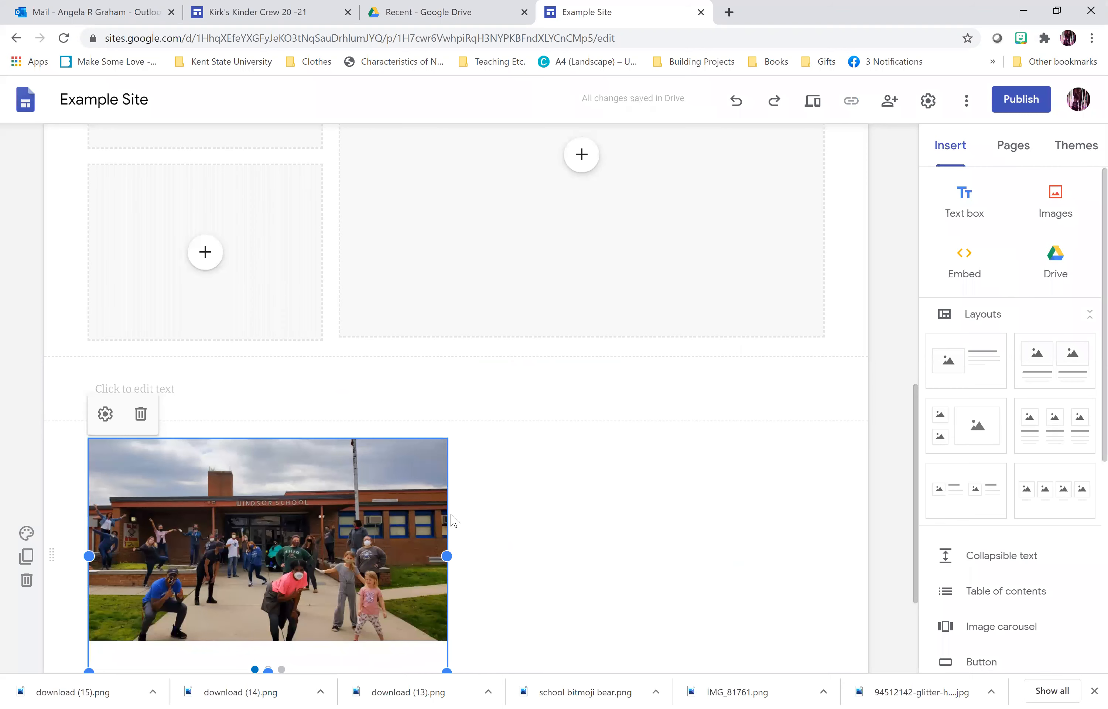
- Enlarge the image carousel to the full content width of the page and check how it looks
scroll(447, 535, down, 2)
drag(445, 551, 815, 654)
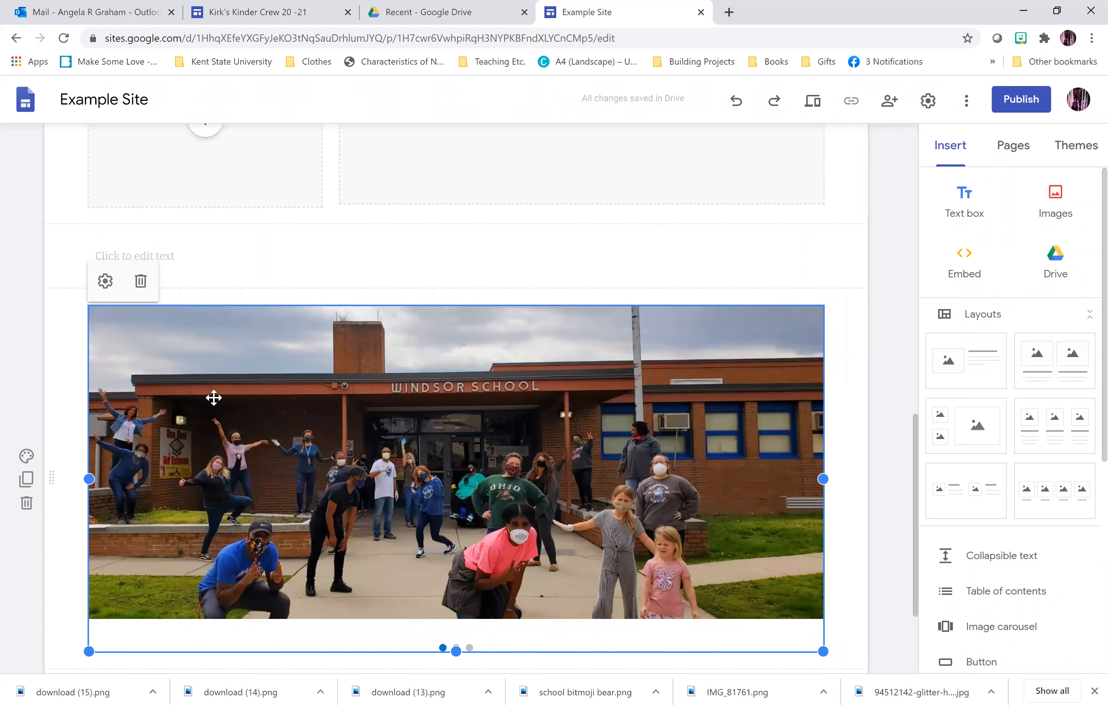
scroll(465, 509, down, 3)
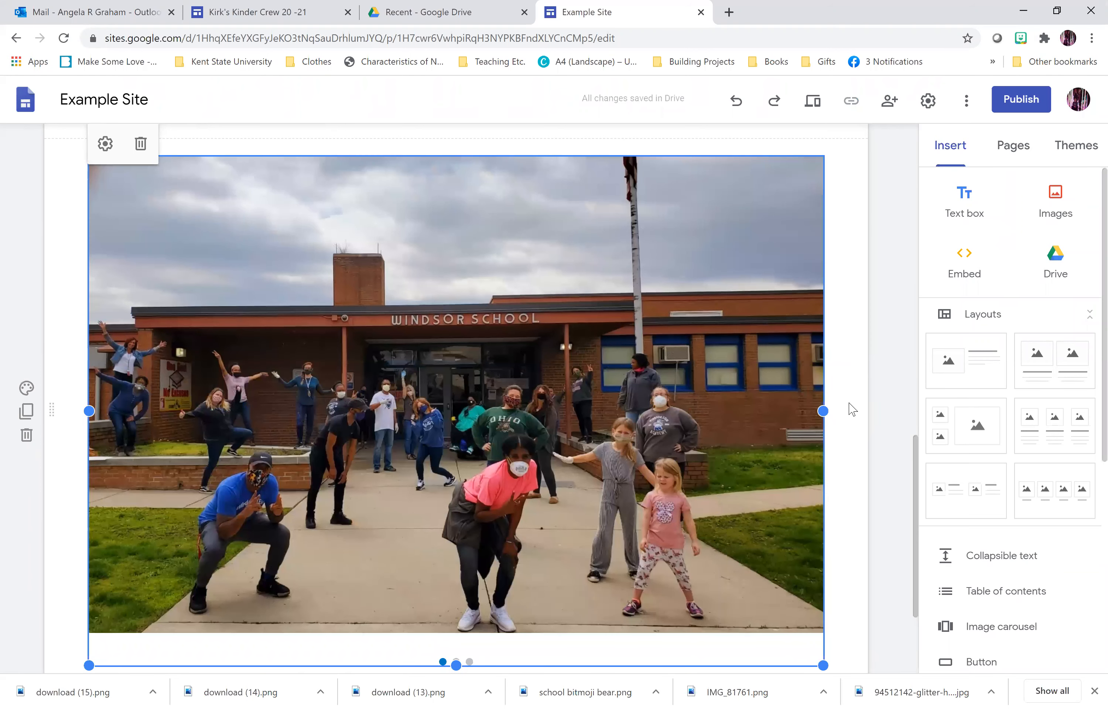
click(850, 404)
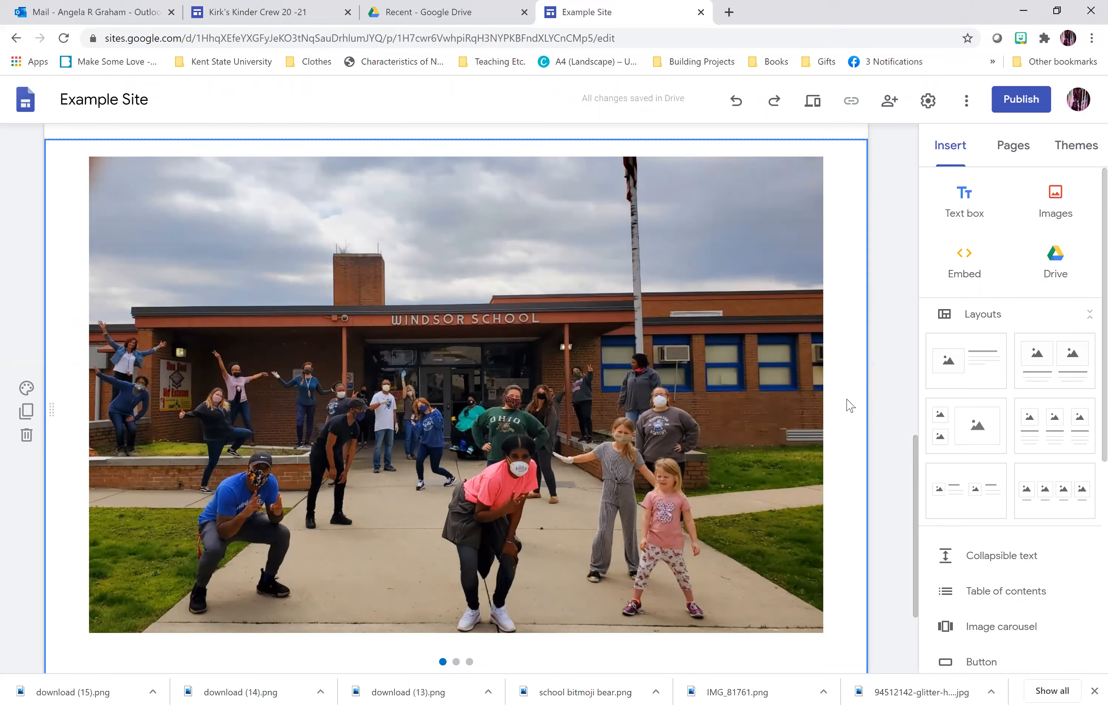
scroll(850, 405, down, 3)
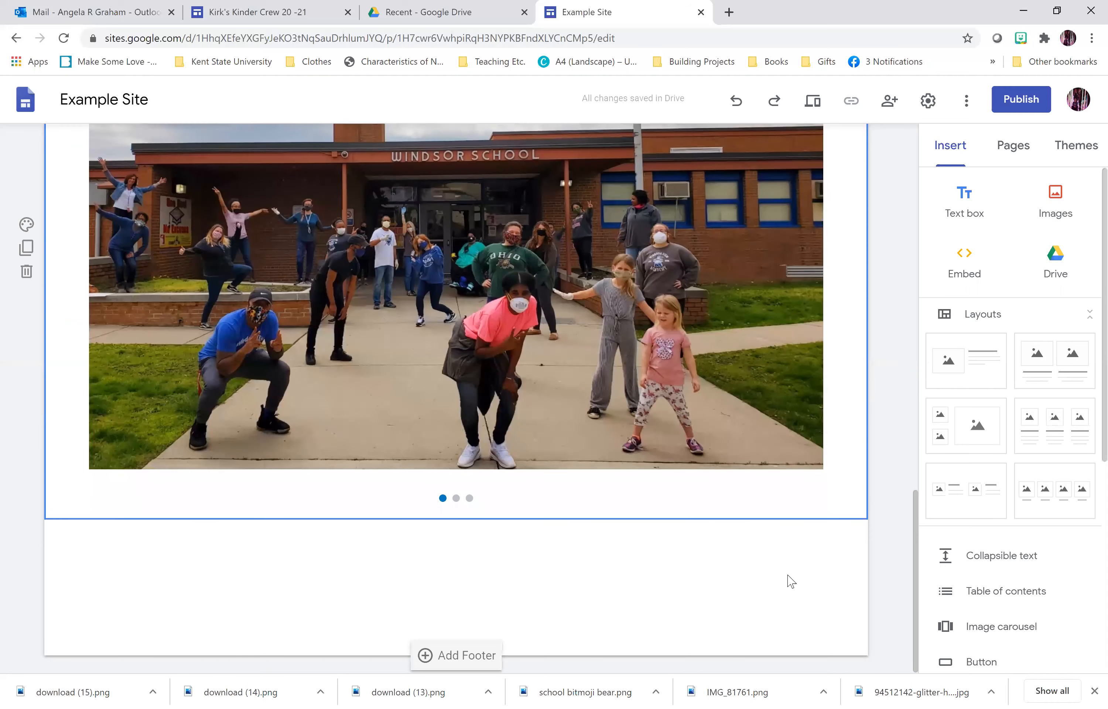
click(802, 243)
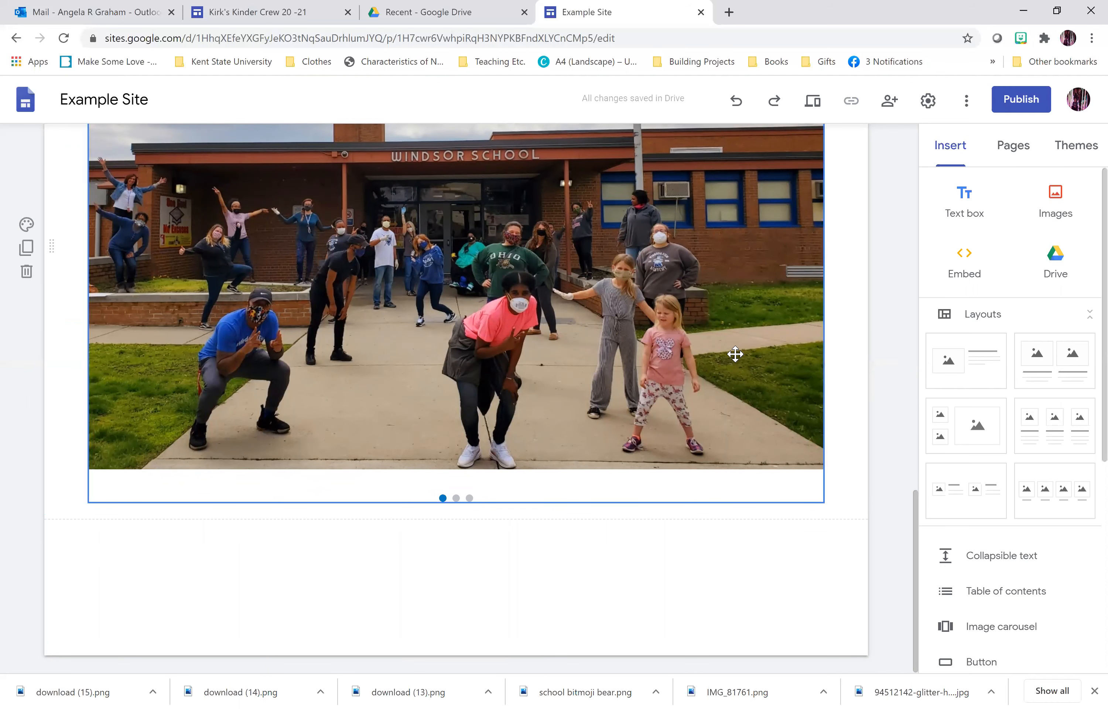
scroll(735, 354, up, 2)
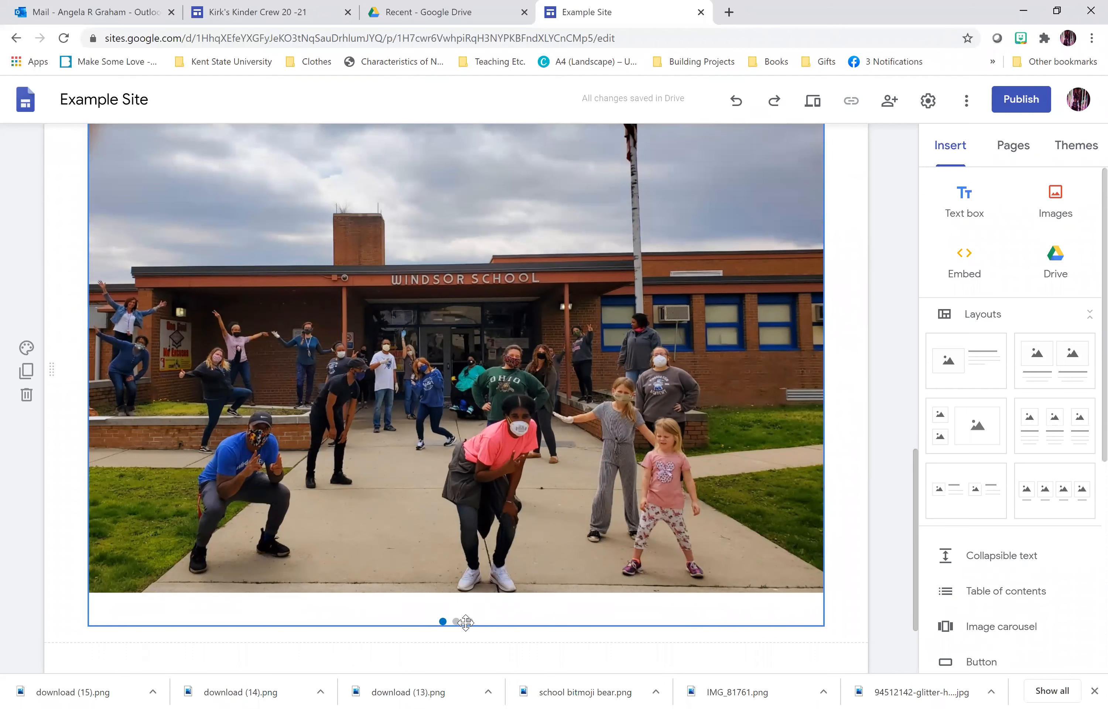
- Upload Resized_Resized_20200428_114951(1) into the upper small placeholder of the three-image layout
scroll(499, 592, up, 1)
scroll(500, 592, up, 8)
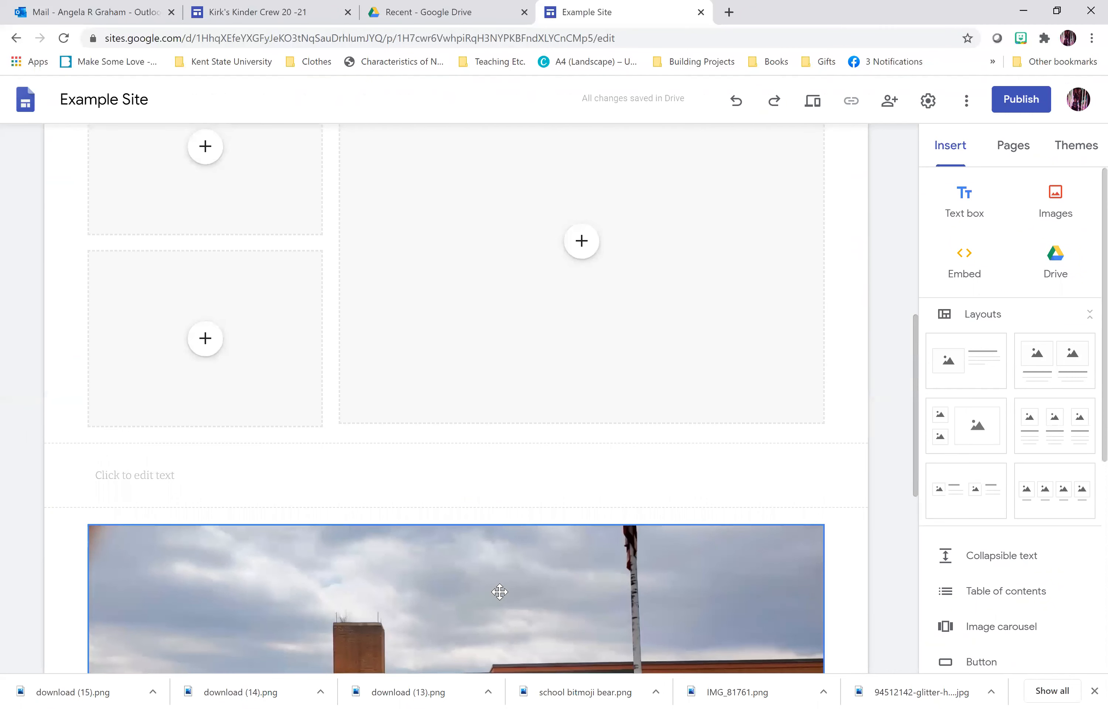
scroll(624, 396, down, 2)
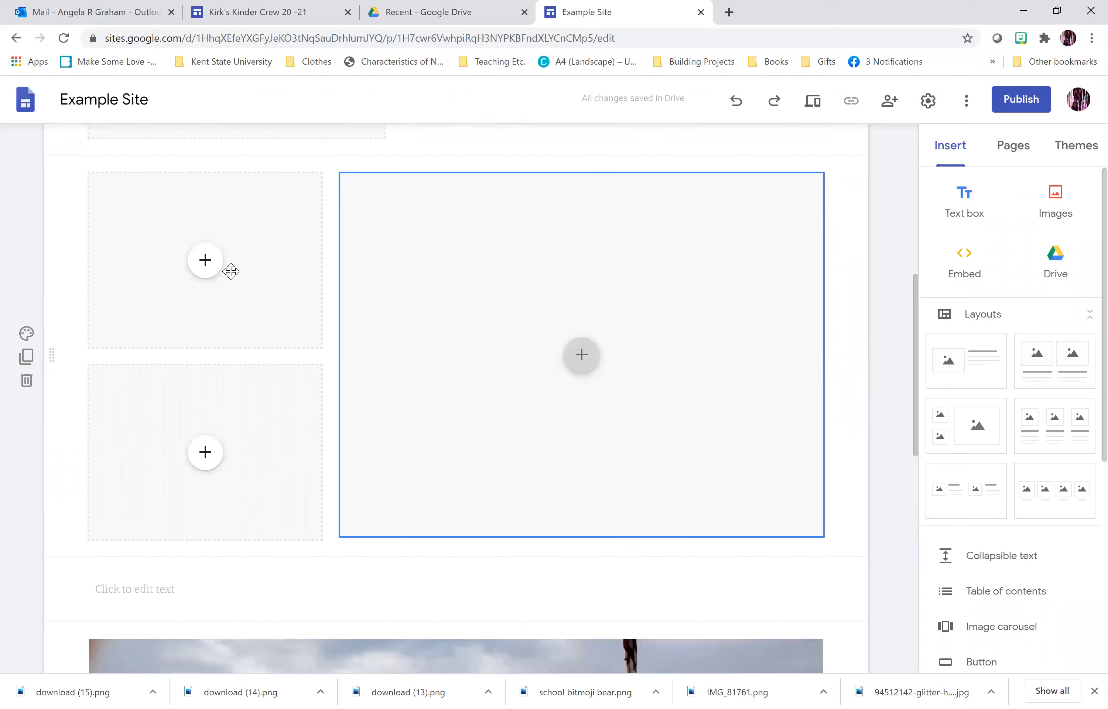
click(254, 317)
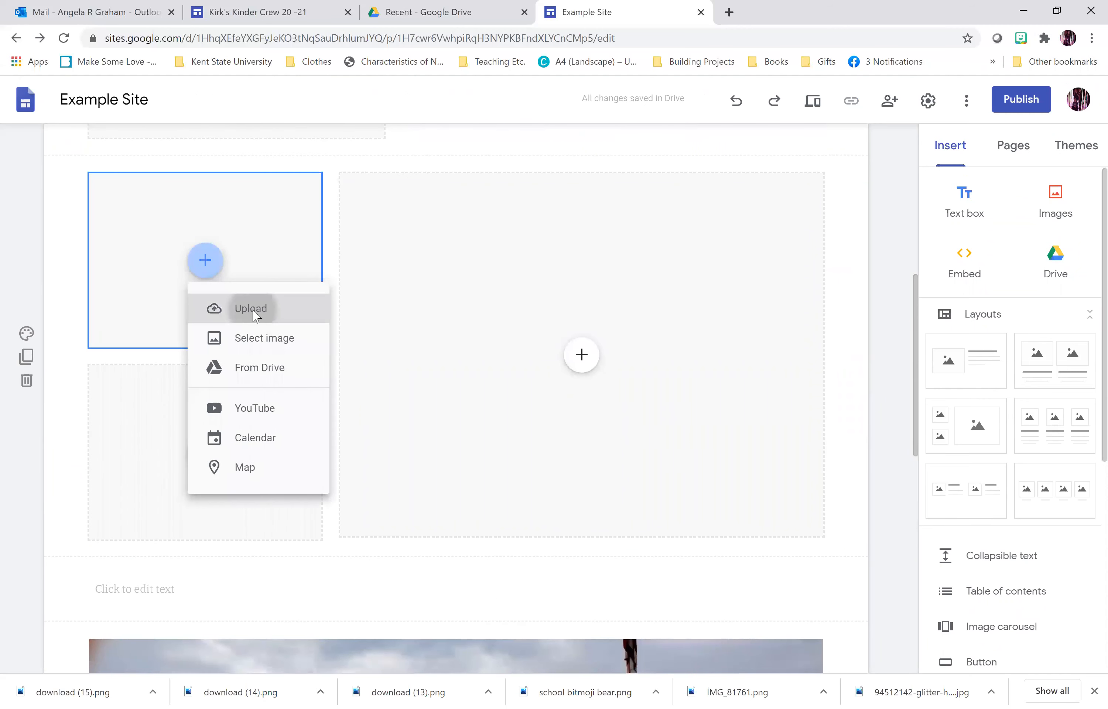
click(255, 314)
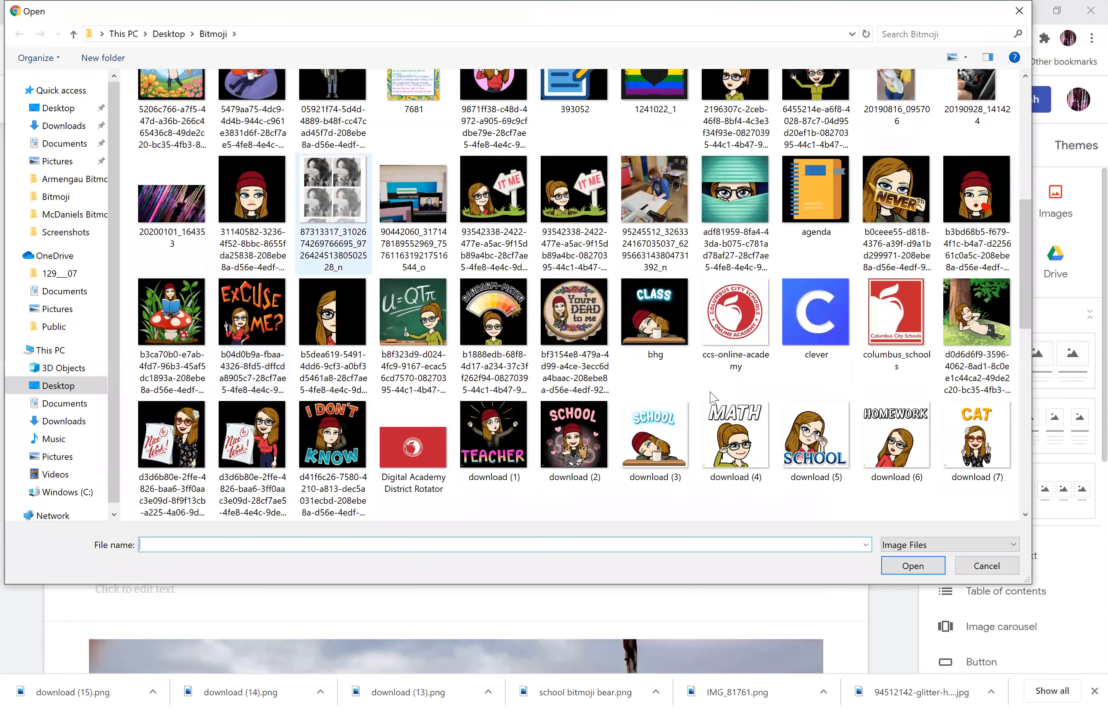
scroll(711, 397, down, 3)
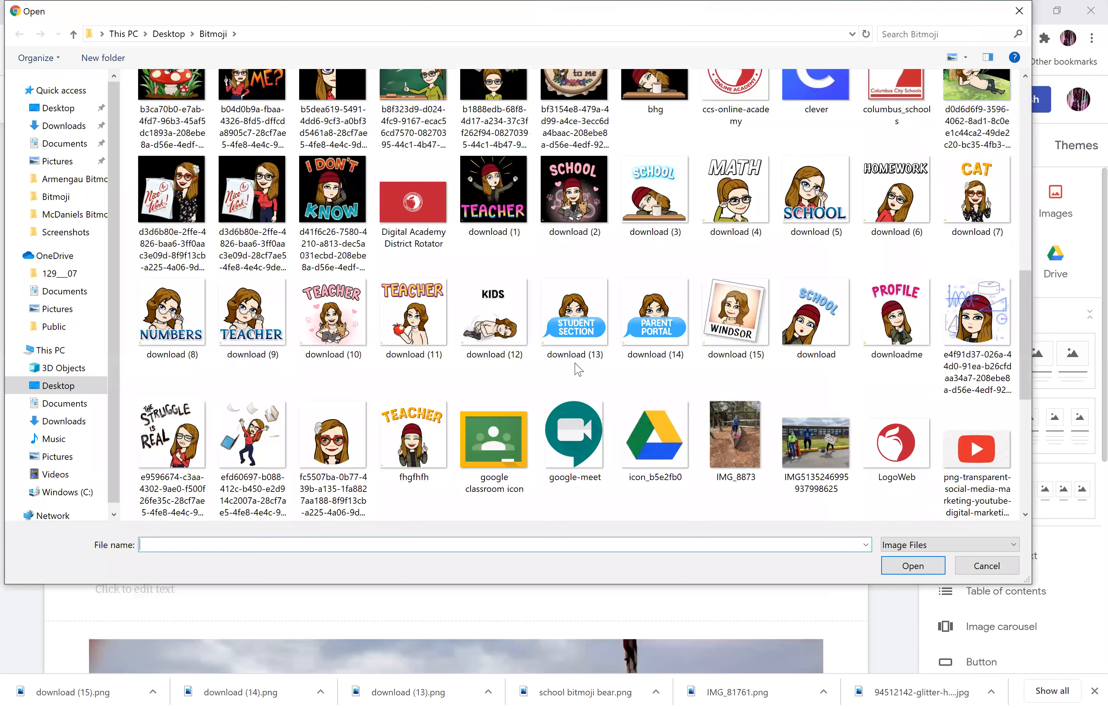
scroll(588, 396, down, 5)
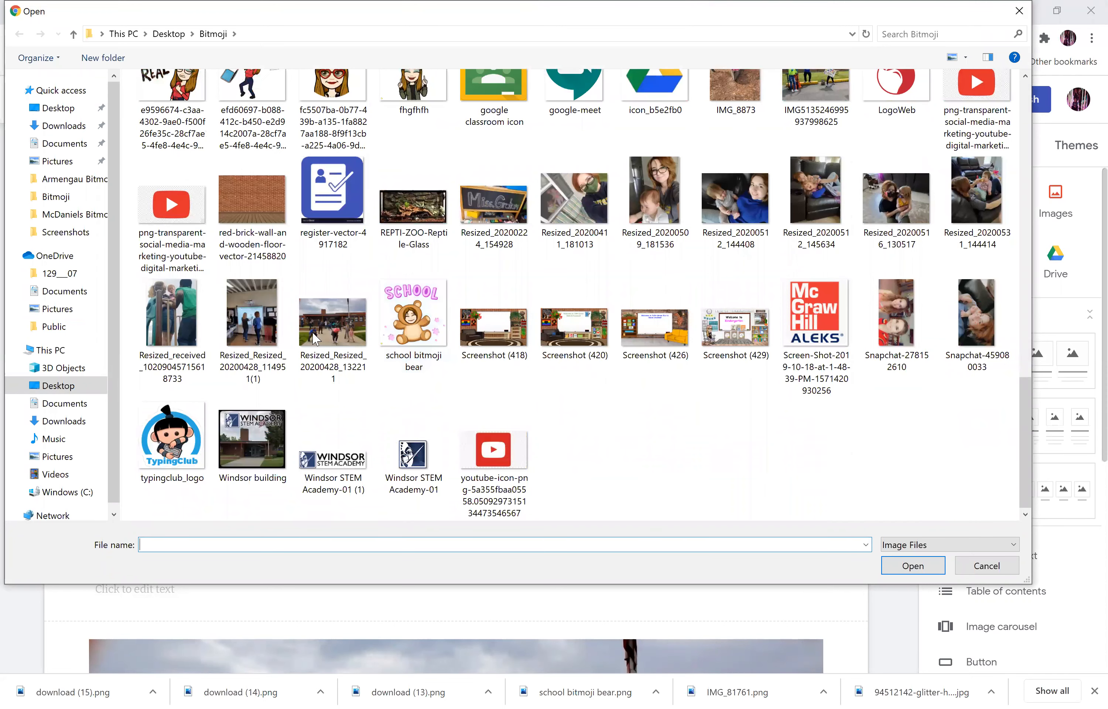
double_click(252, 325)
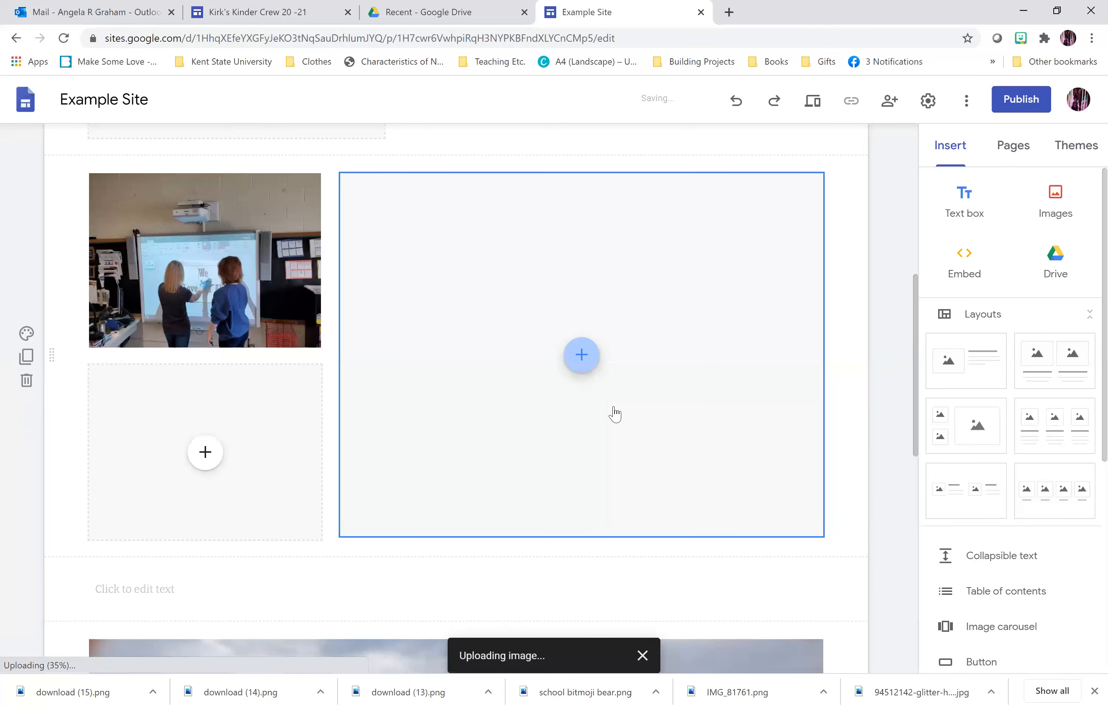
- Upload 23fd58e1- into the large placeholder and IMG_3494 into the lower small placeholder of the three-image layout
click(583, 401)
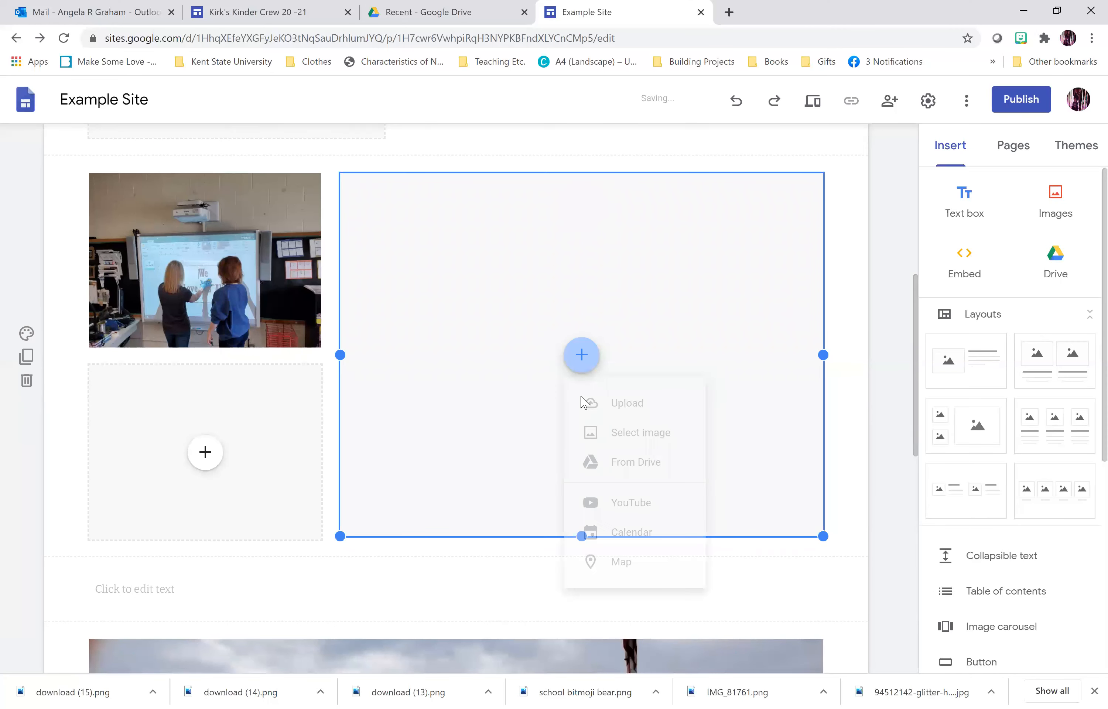
click(583, 403)
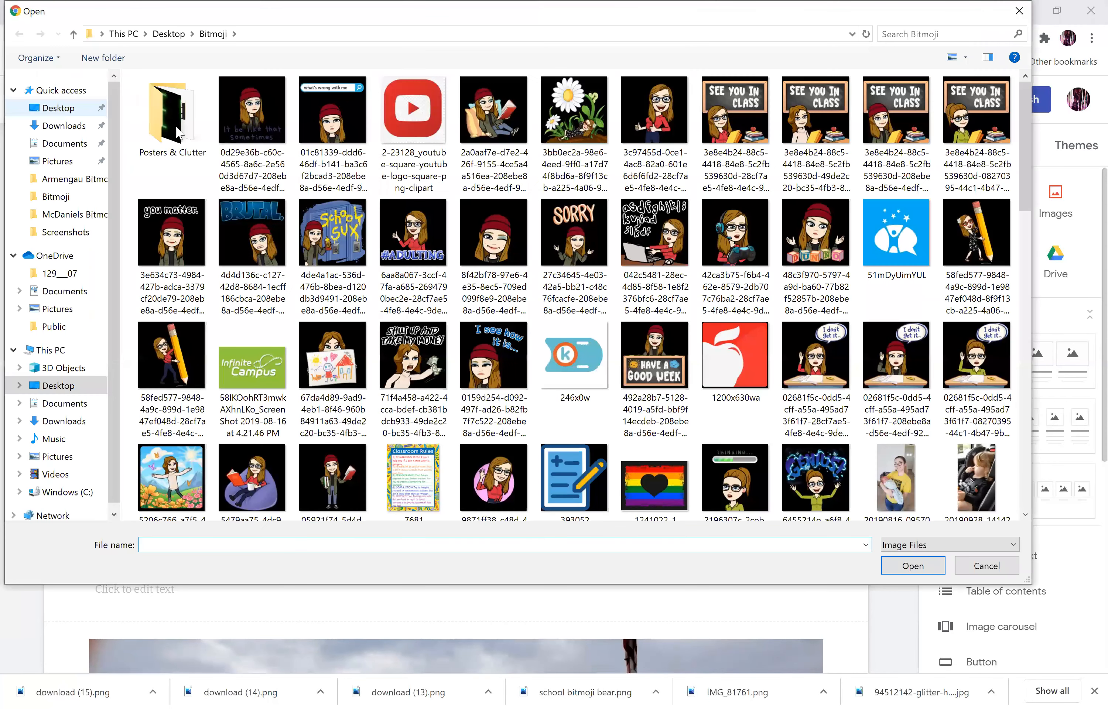
click(57, 108)
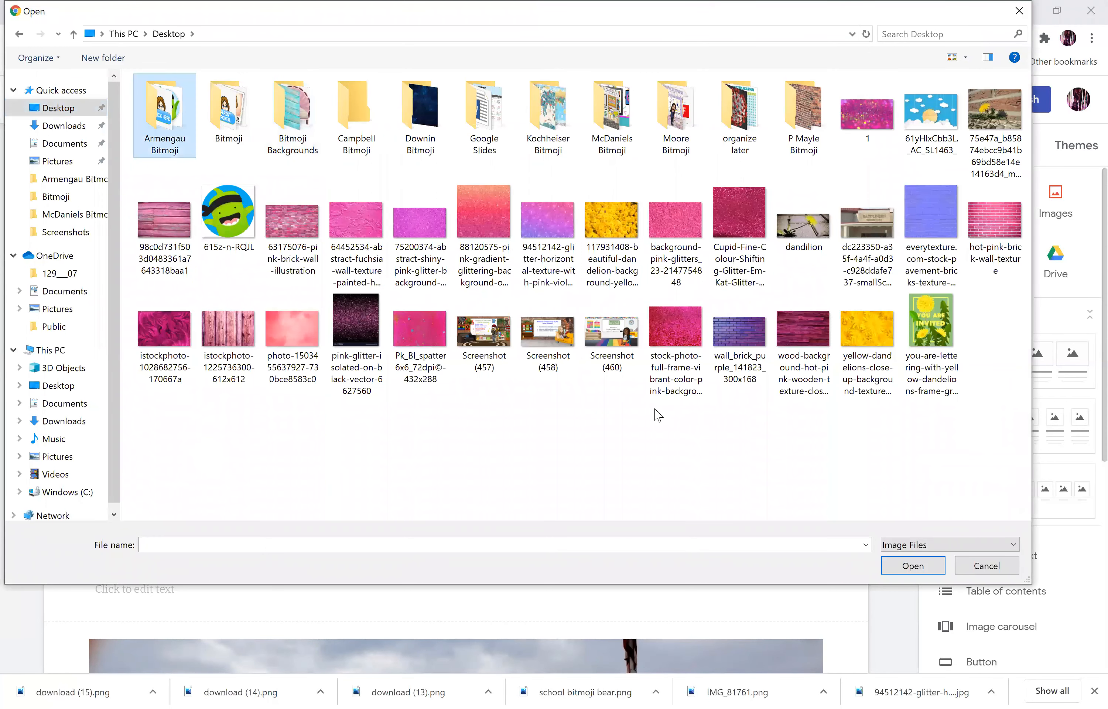
key(Return)
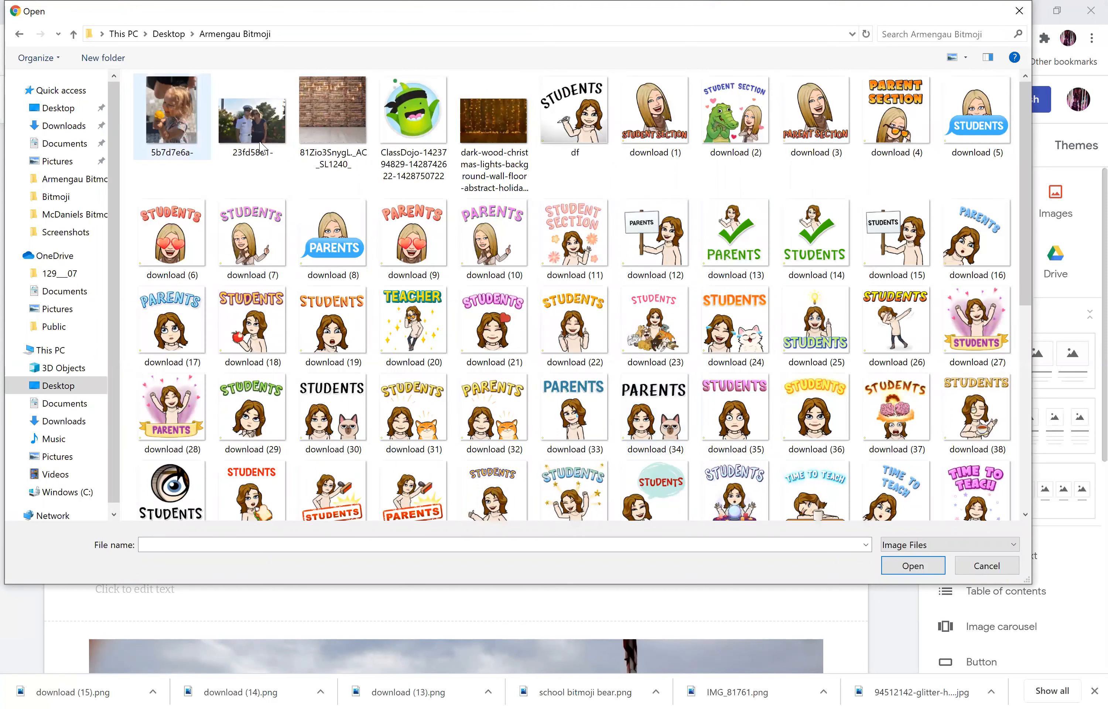
double_click(236, 481)
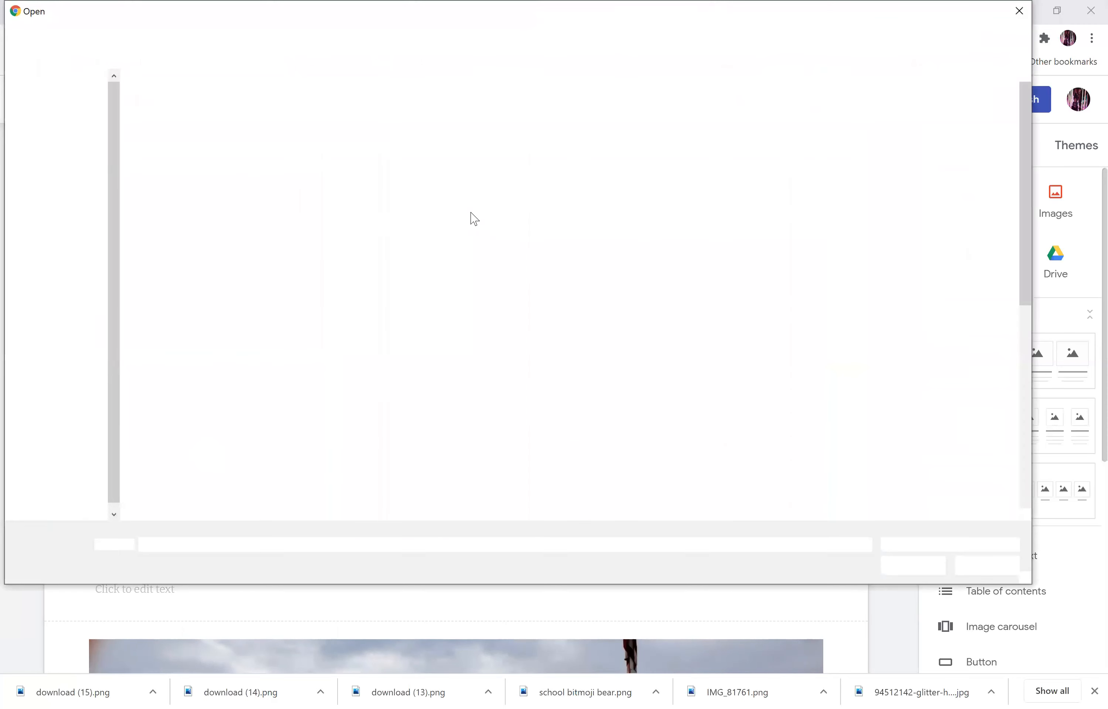
scroll(278, 378, down, 5)
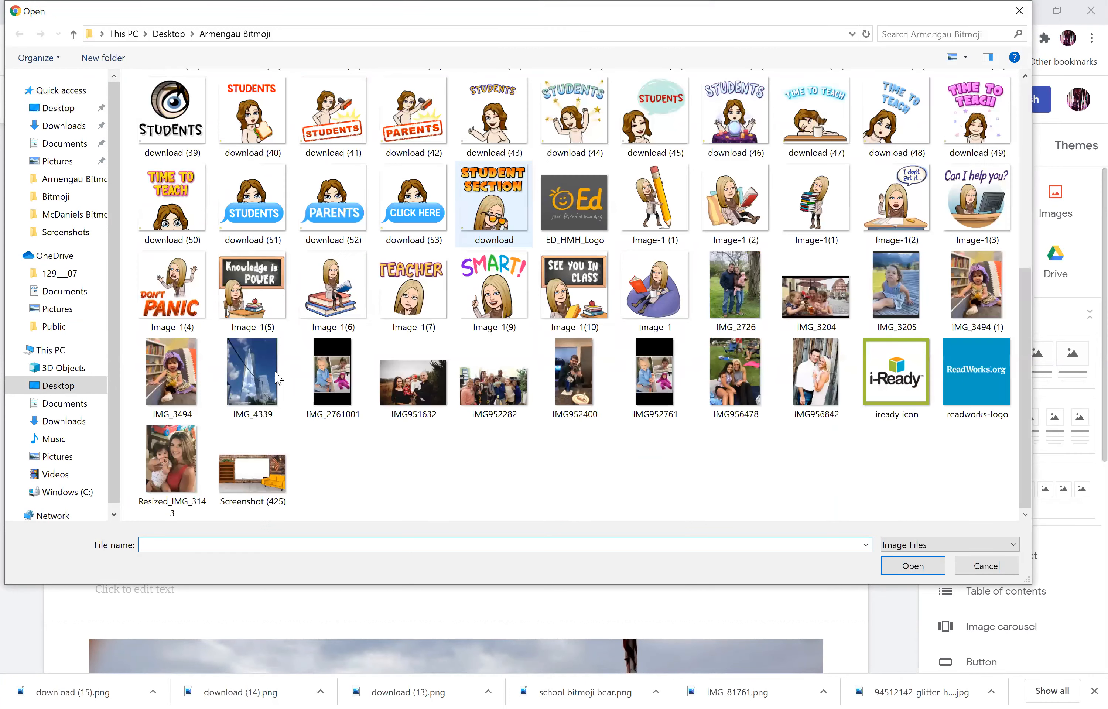
double_click(137, 352)
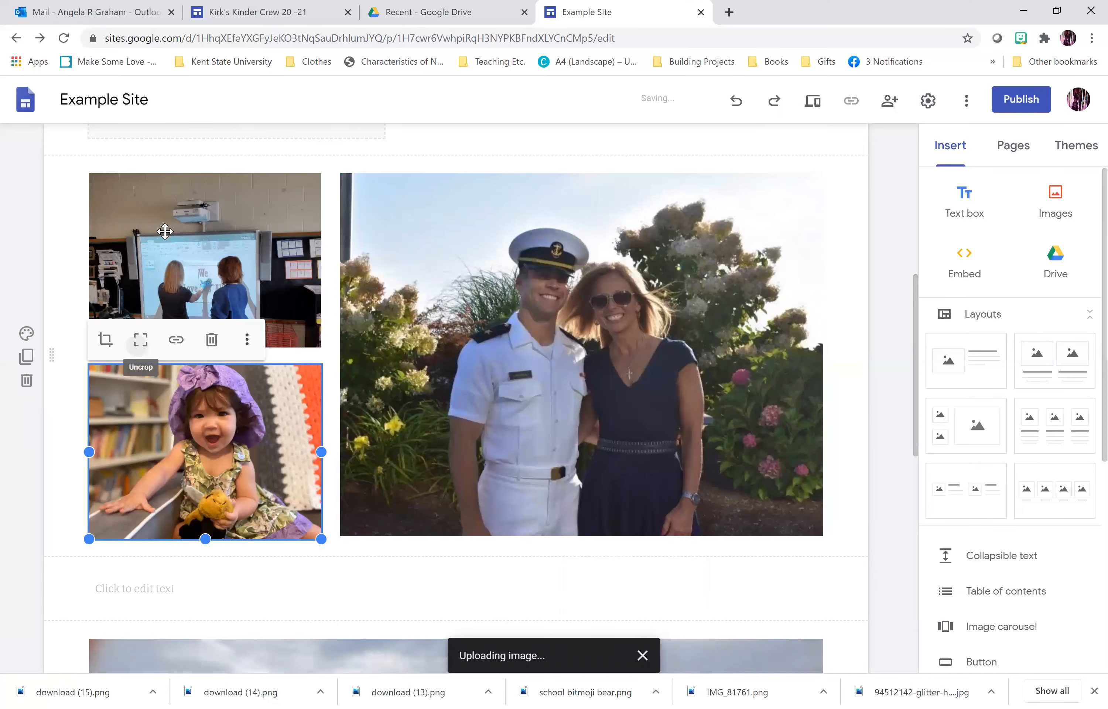
- Uncrop the photos in the three-image layout so each shows its full picture
click(128, 185)
click(140, 148)
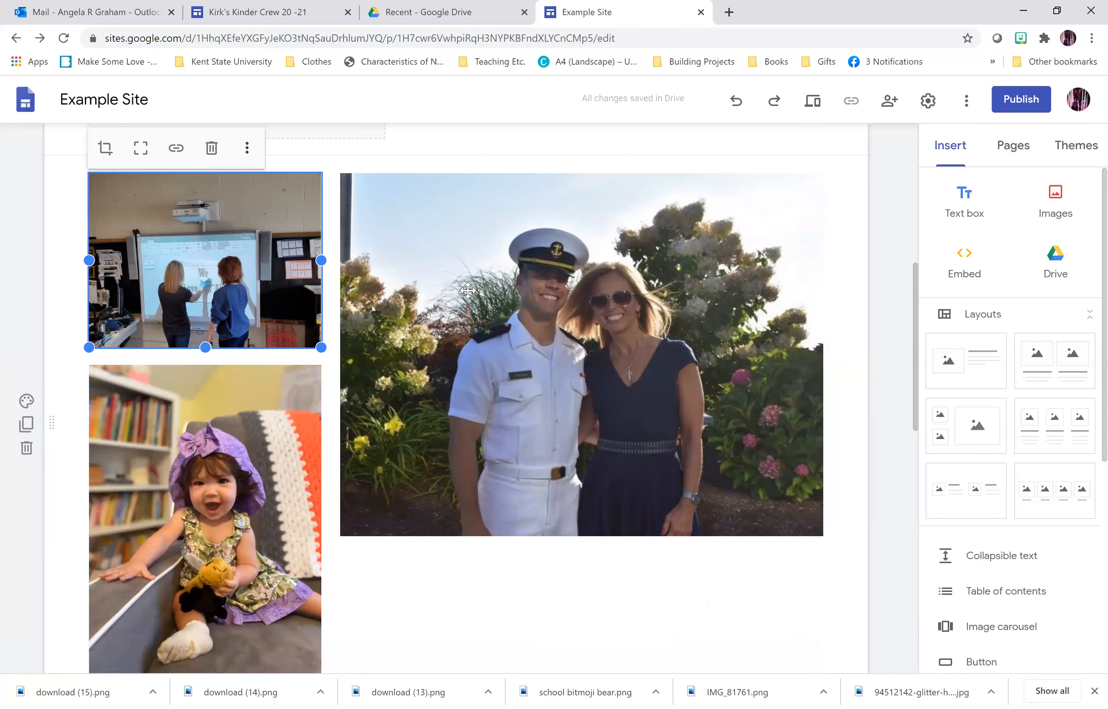
click(520, 321)
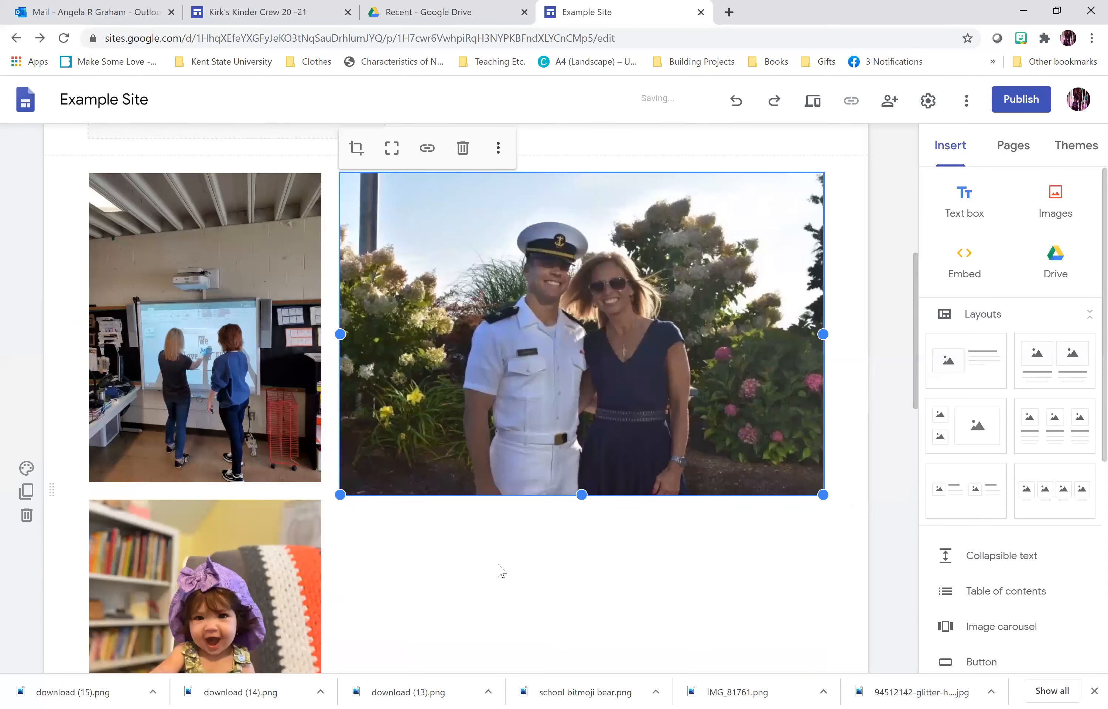
- Upload the eye image with the word Students, download (39), and place it directly below the large photo
scroll(626, 346, down, 3)
click(642, 390)
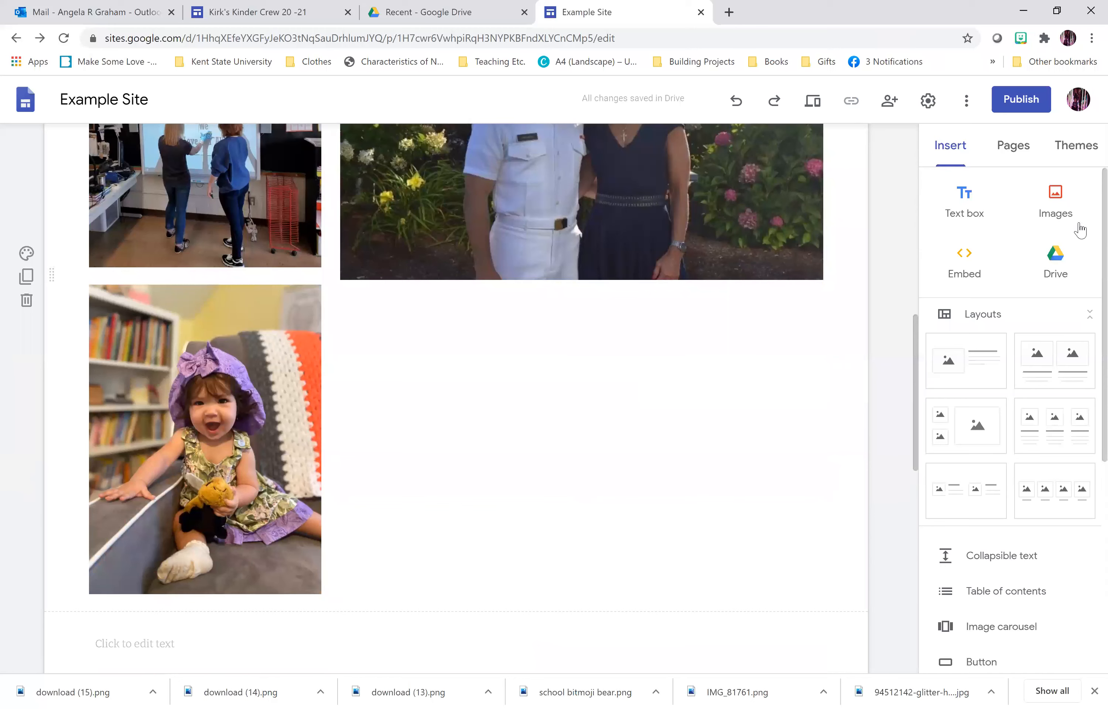
click(1057, 213)
click(1043, 253)
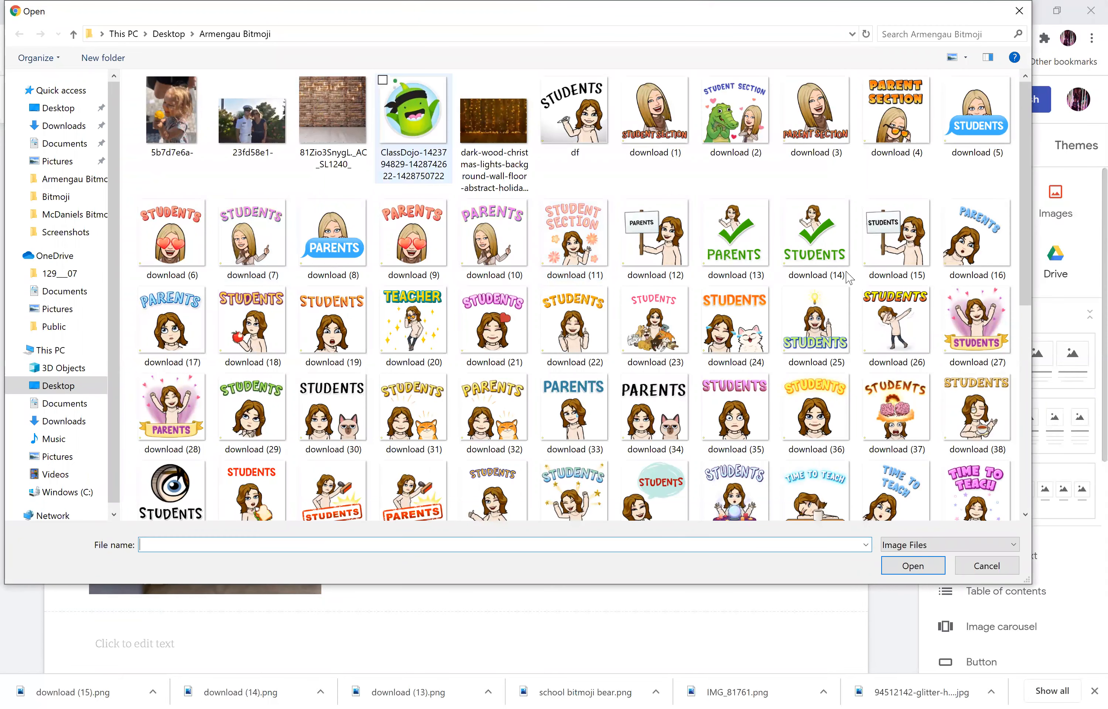
scroll(847, 277, down, 5)
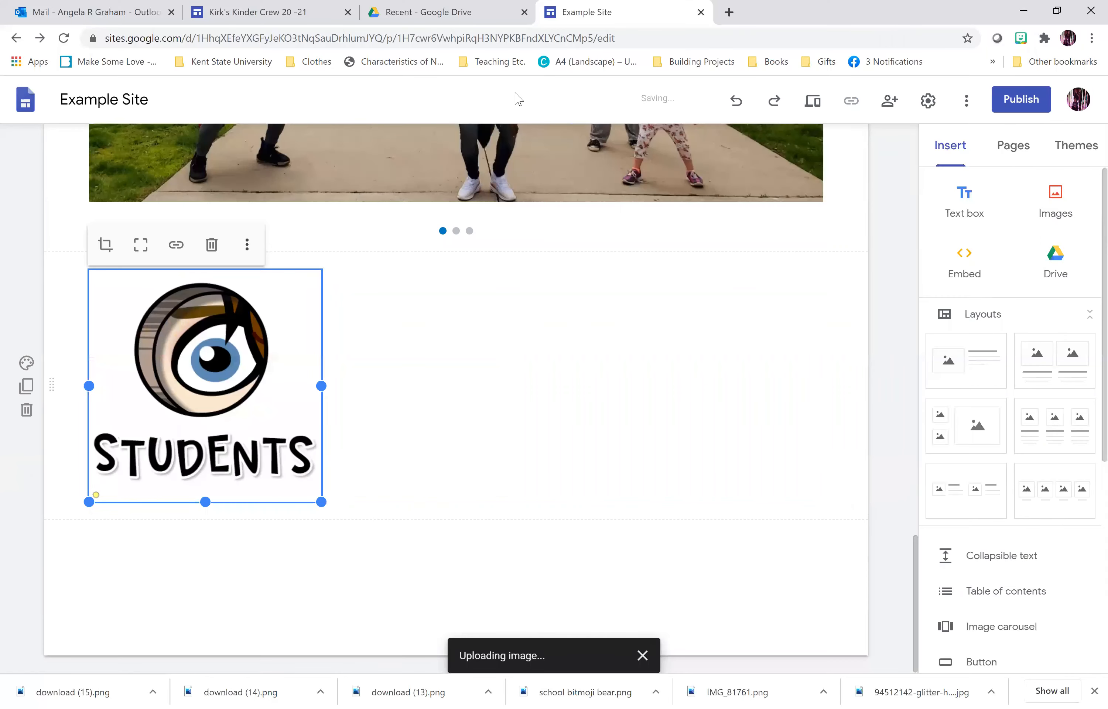
drag(205, 391, 560, 218)
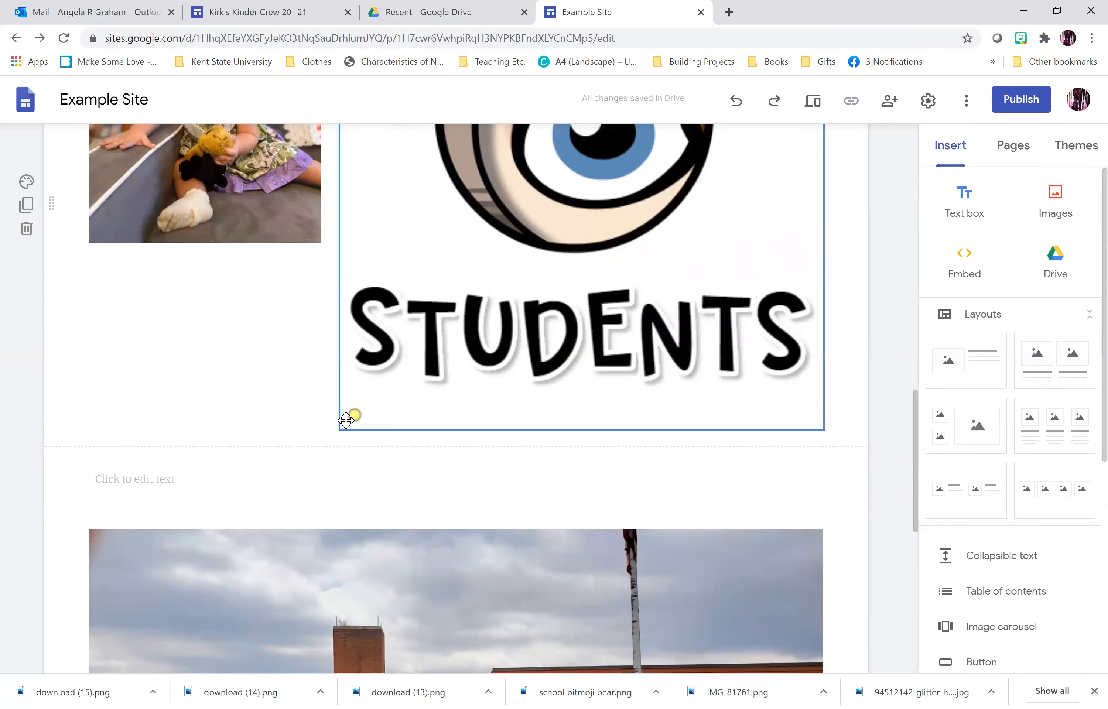
- Narrow the large photo and the Students image together, restore their full column width and uncrop the Students image
drag(346, 421, 470, 282)
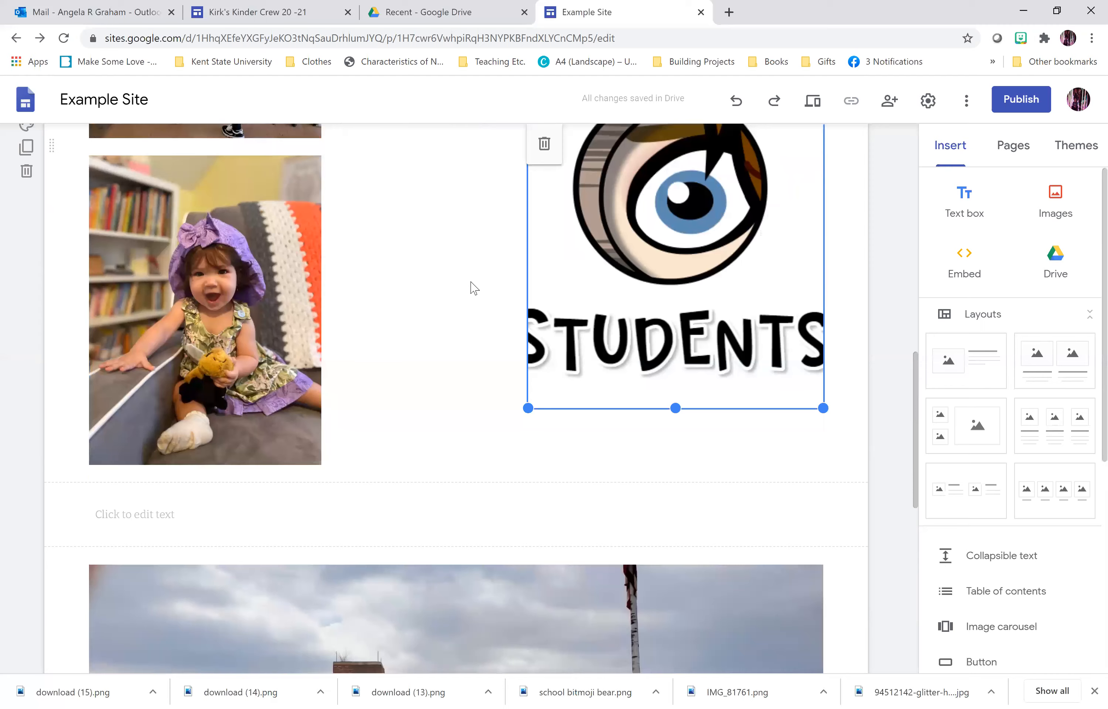
scroll(473, 288, up, 3)
scroll(473, 287, up, 2)
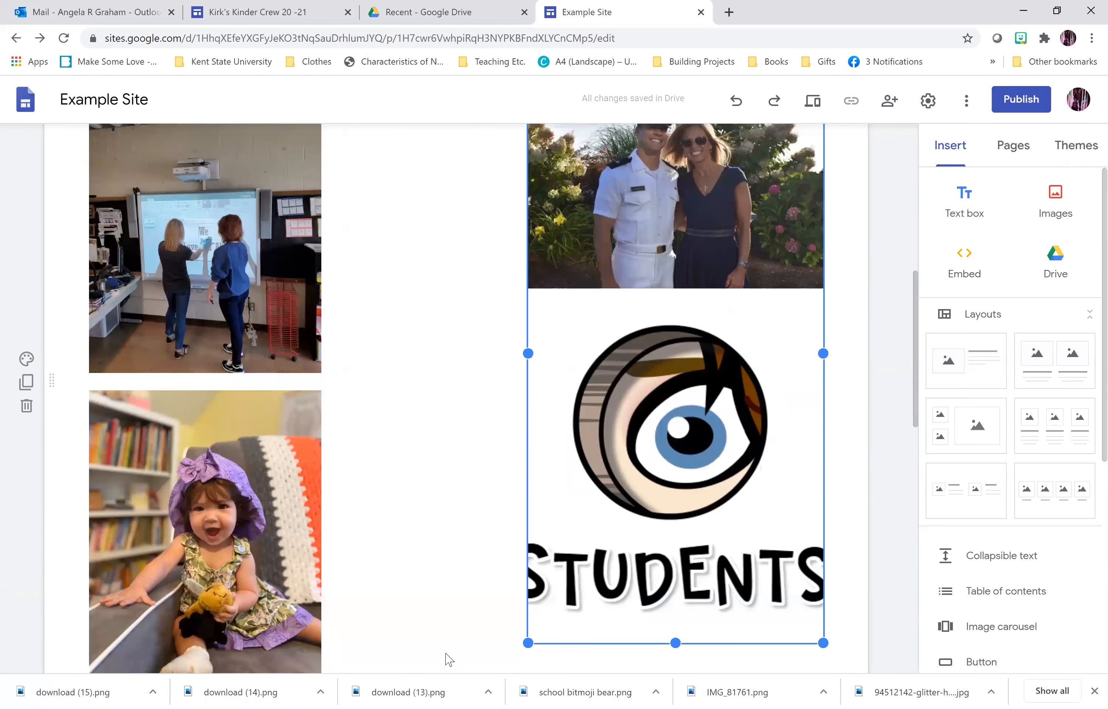
scroll(529, 627, down, 1)
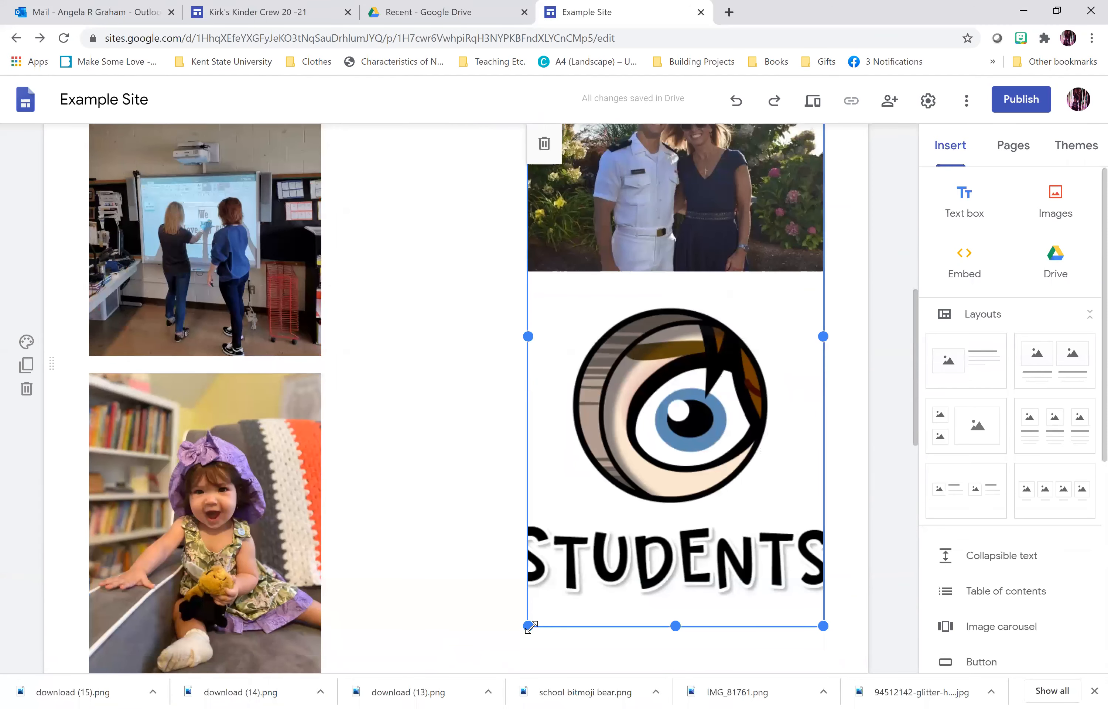
drag(530, 626, 344, 645)
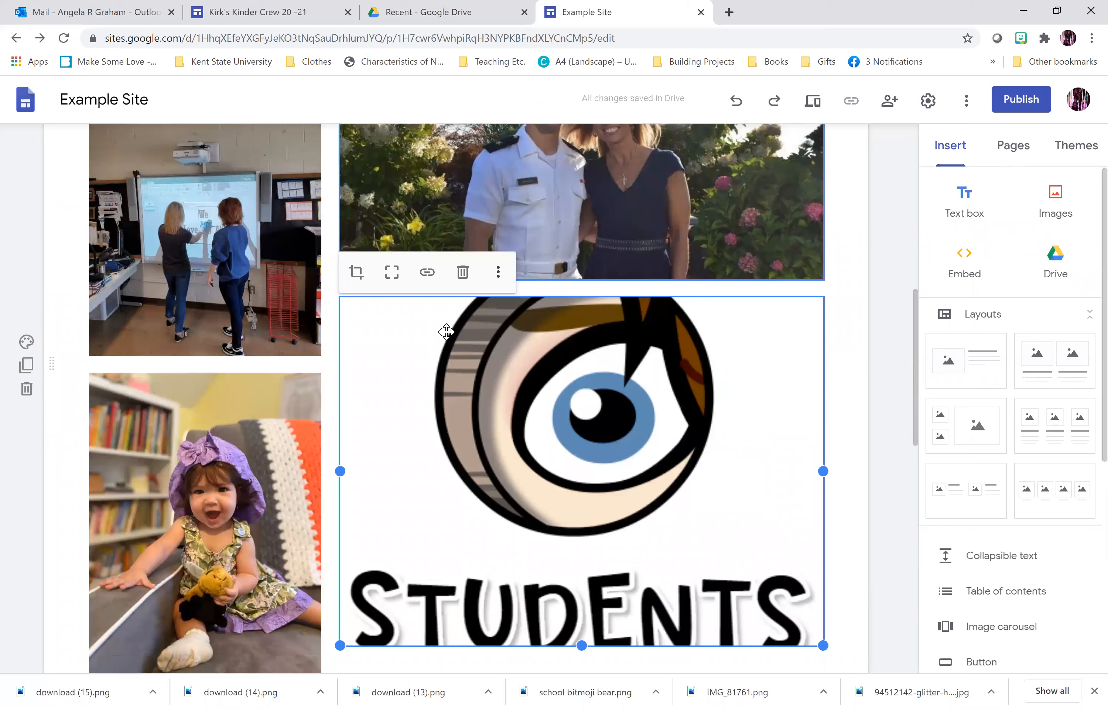
scroll(446, 331, down, 3)
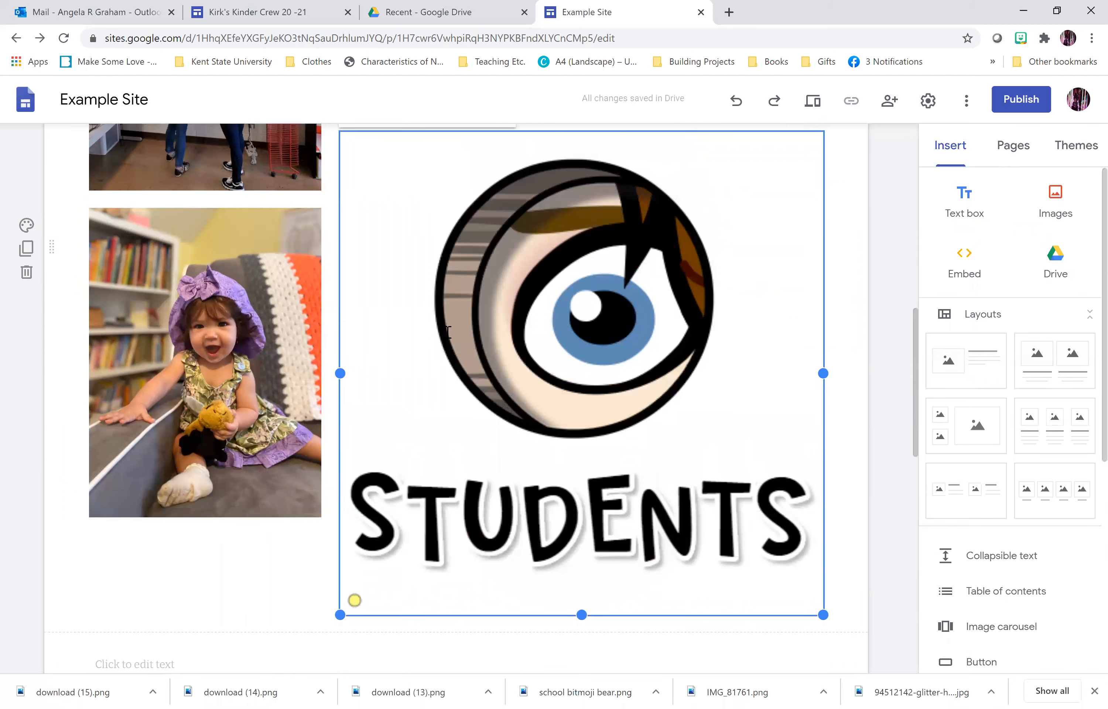
- Upload the Wear Your Mask Bitmoji from the McDaniels Bitmoji folder into the image placeholder beside the title text
scroll(448, 332, up, 10)
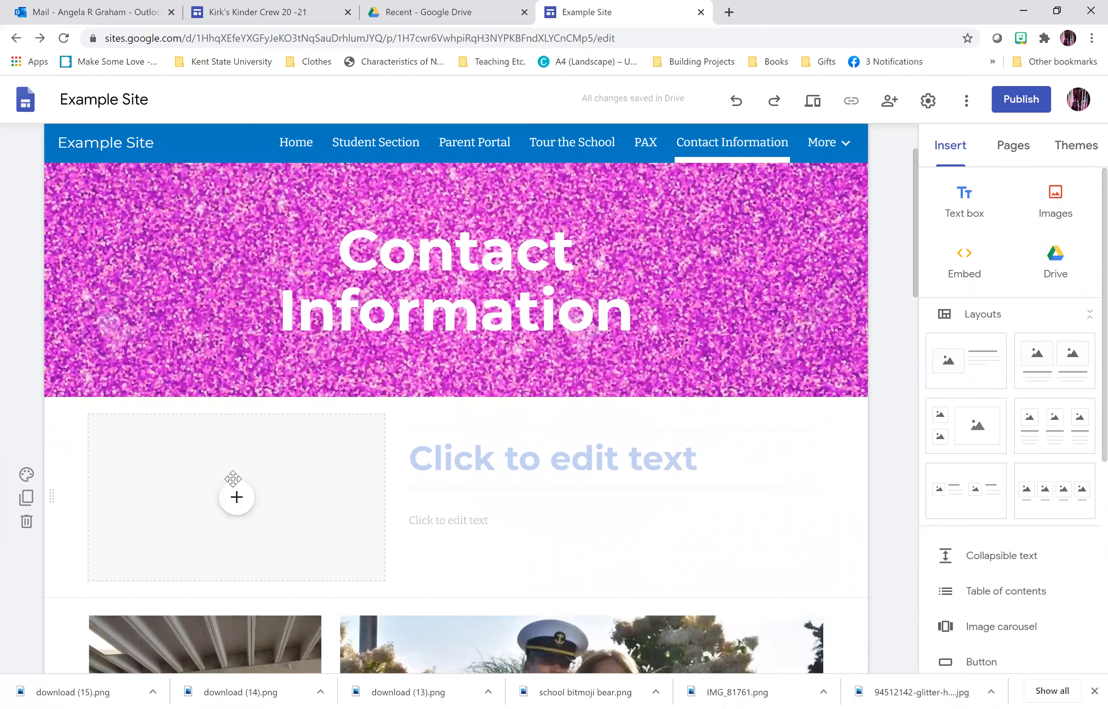
click(237, 502)
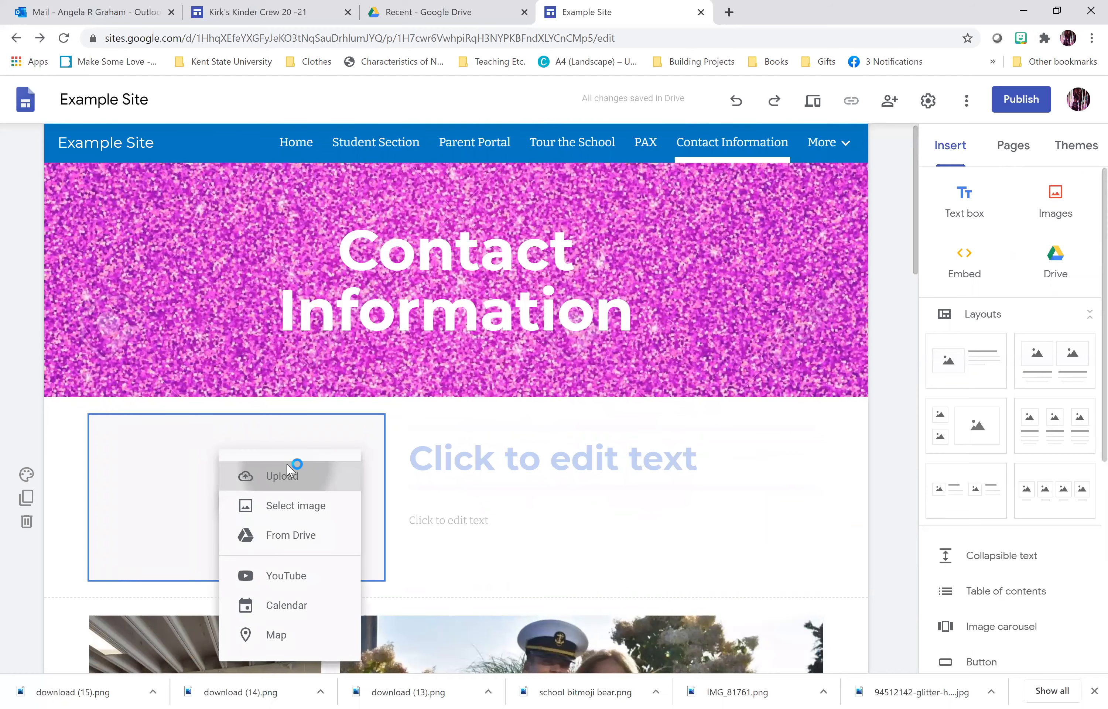
click(288, 471)
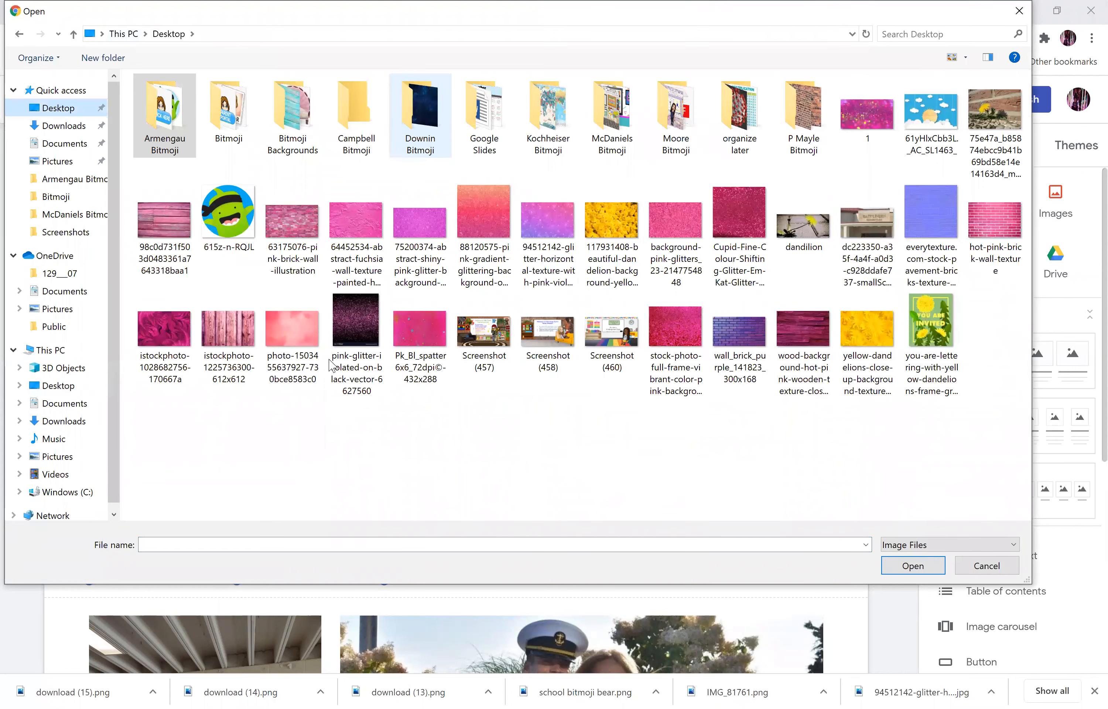
click(602, 135)
key(Return)
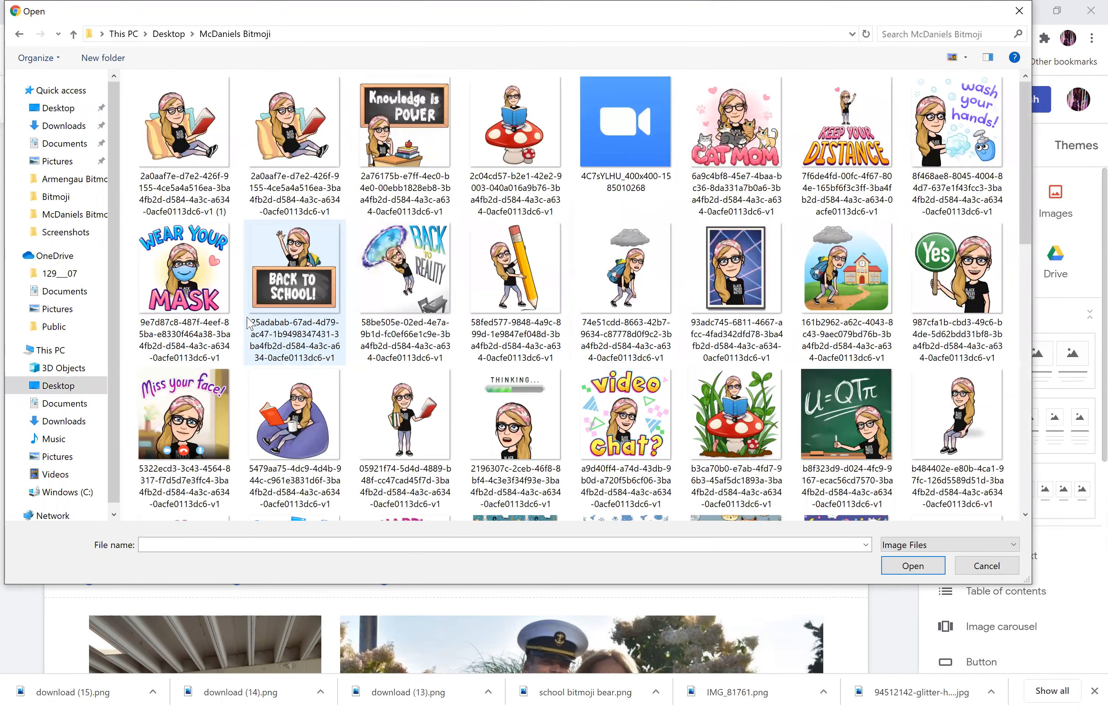
scroll(565, 271, down, 10)
scroll(566, 271, up, 10)
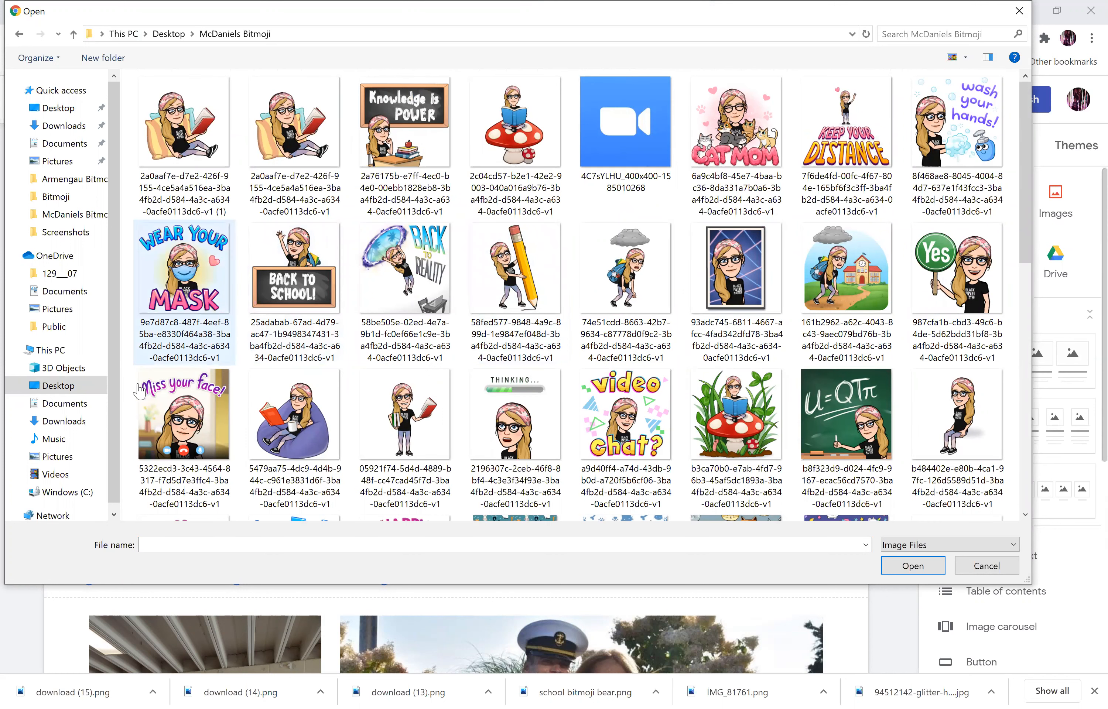
double_click(184, 279)
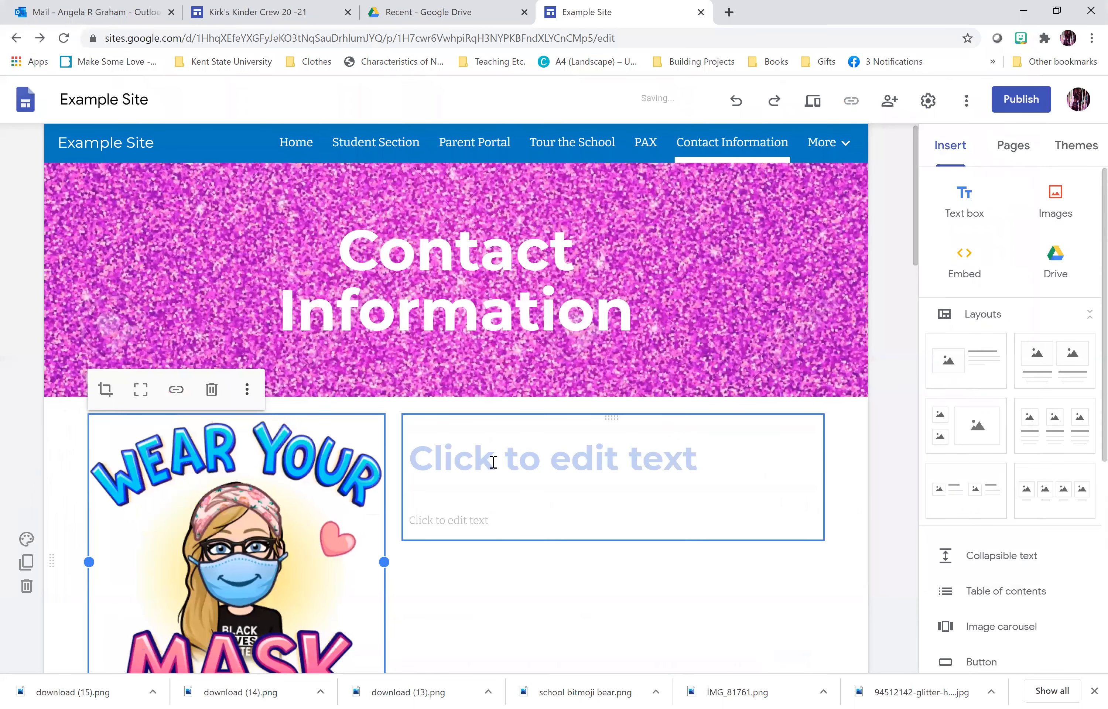
- Enter a full name as the title beside the mask image and "Write introduction here..." as the text below it
click(493, 461)
text(Jane)
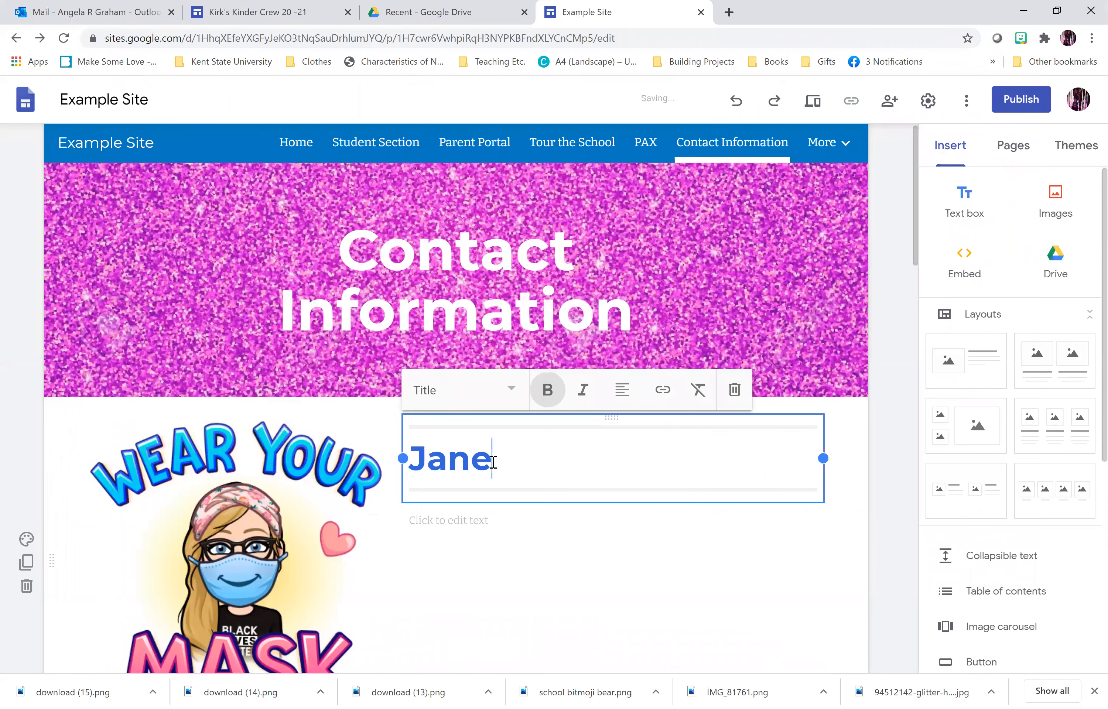
text( De)
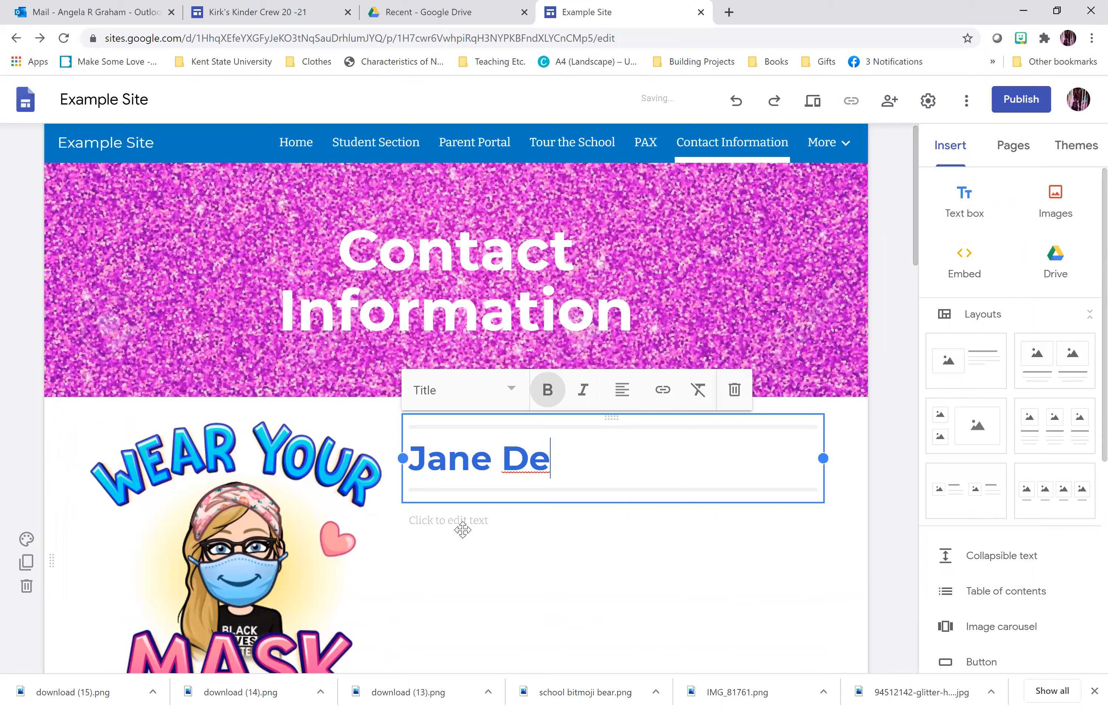
text(e)
click(457, 521)
text(Write introduction here...)
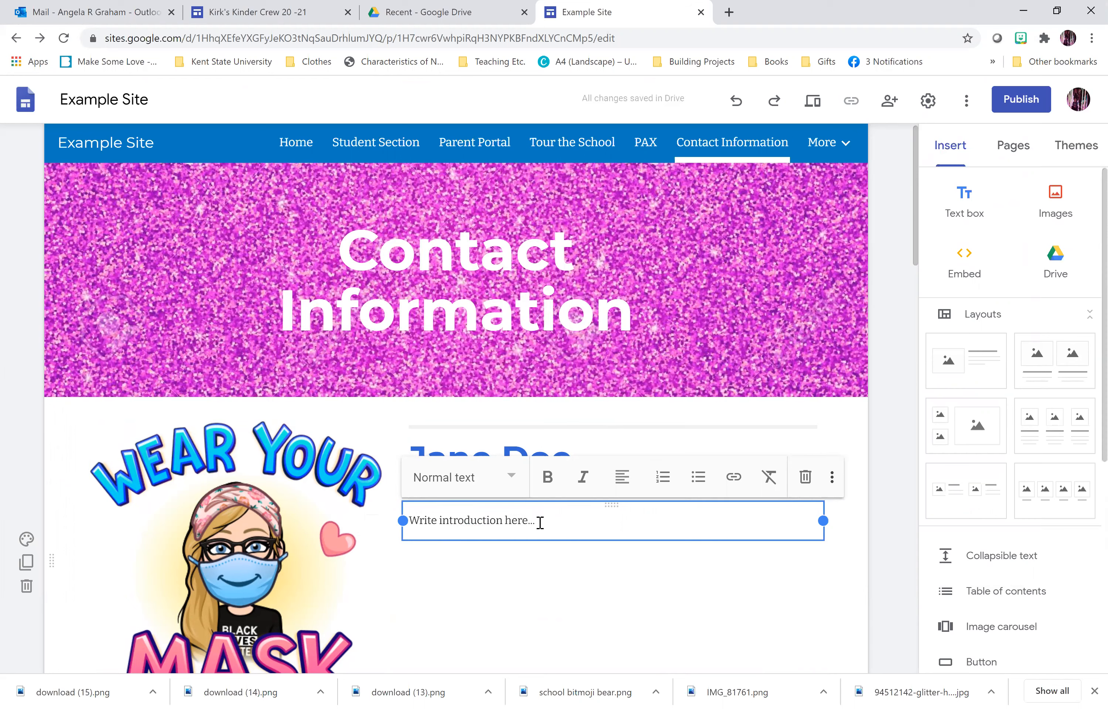
- Apply the Subheading style to the introduction text
drag(540, 522, 335, 517)
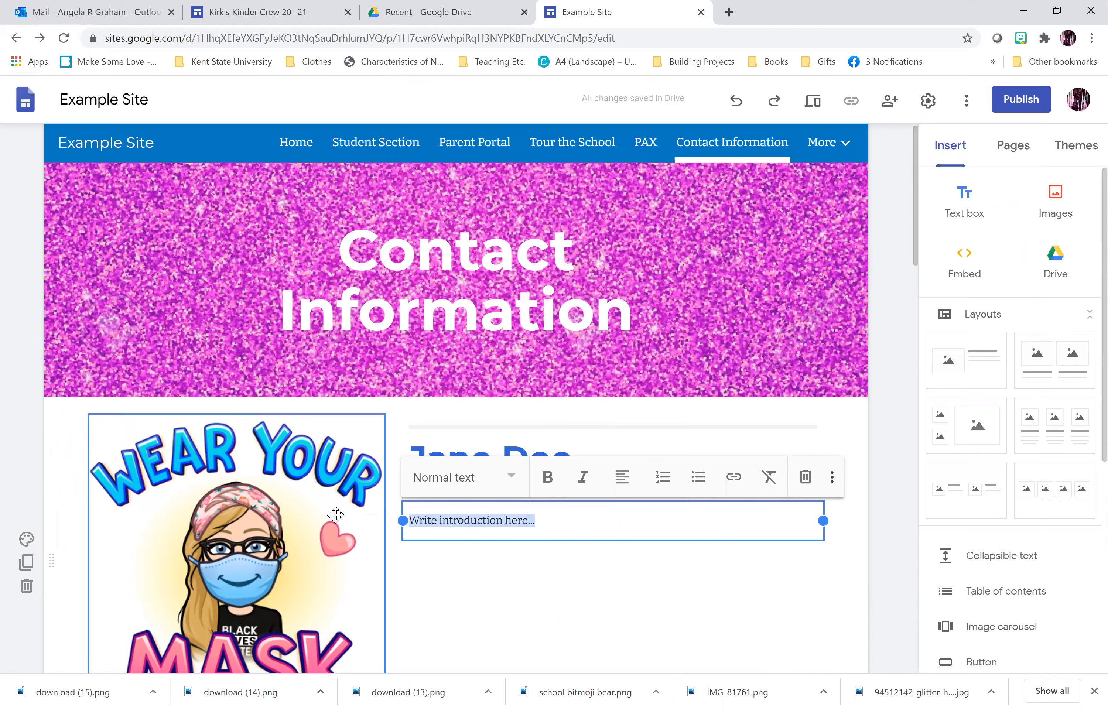
click(442, 604)
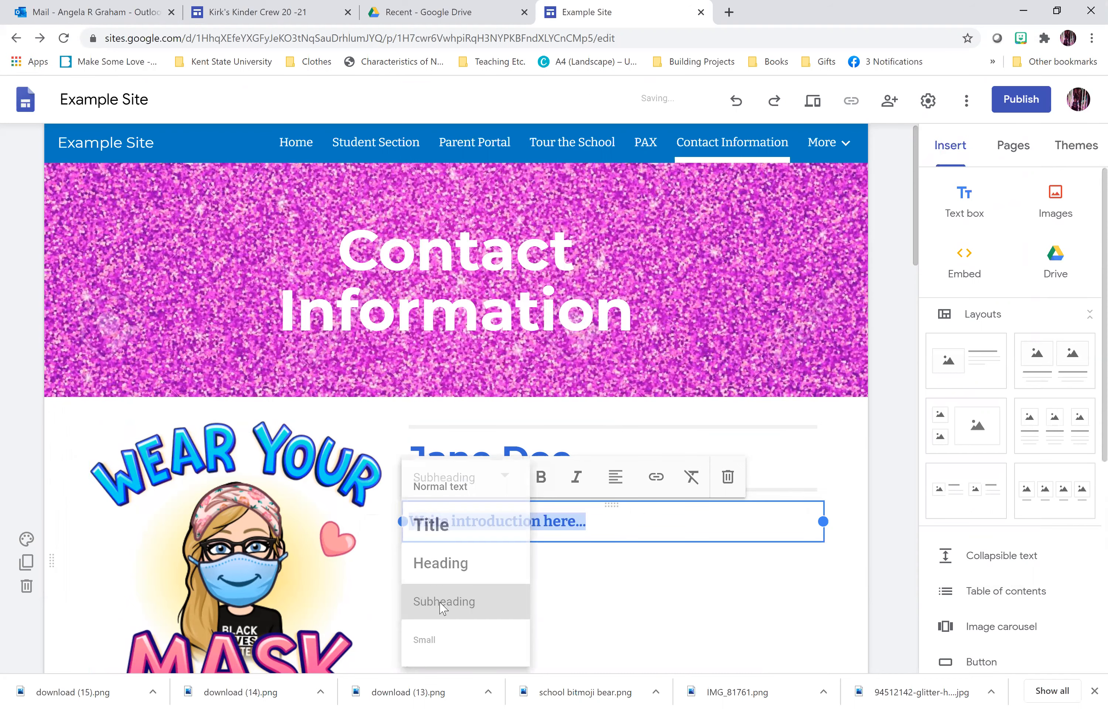
click(464, 599)
- Set the blue-purple brick texture image from the Desktop as the background of the introduction section
scroll(464, 599, down, 4)
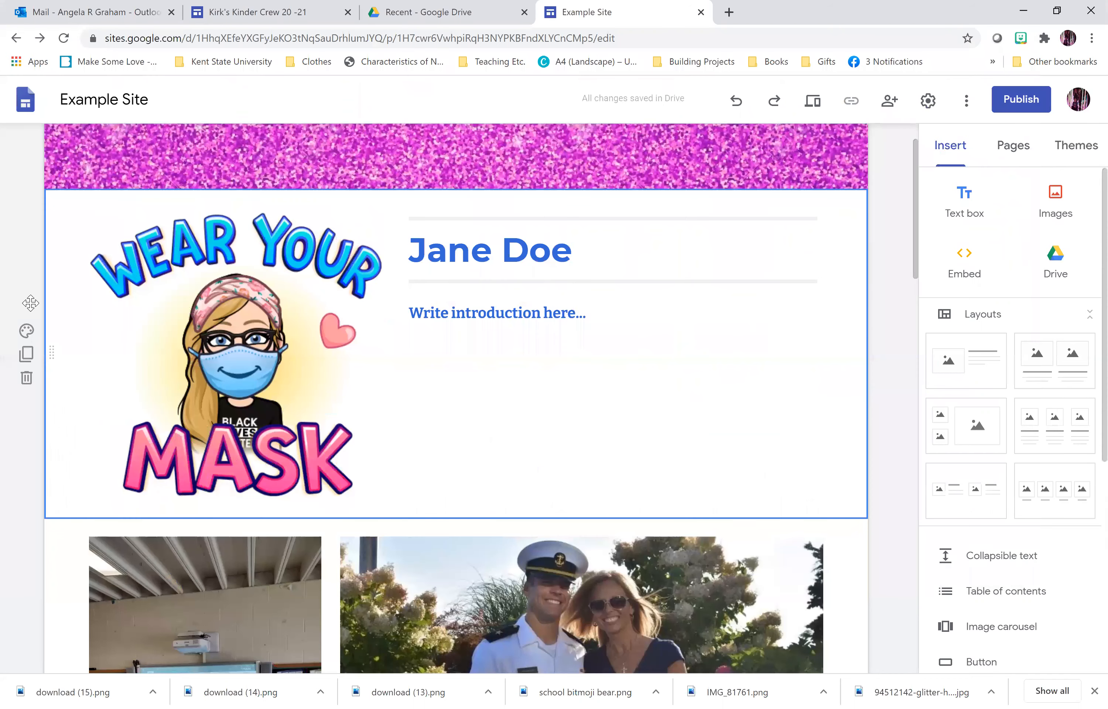
scroll(82, 382, down, 1)
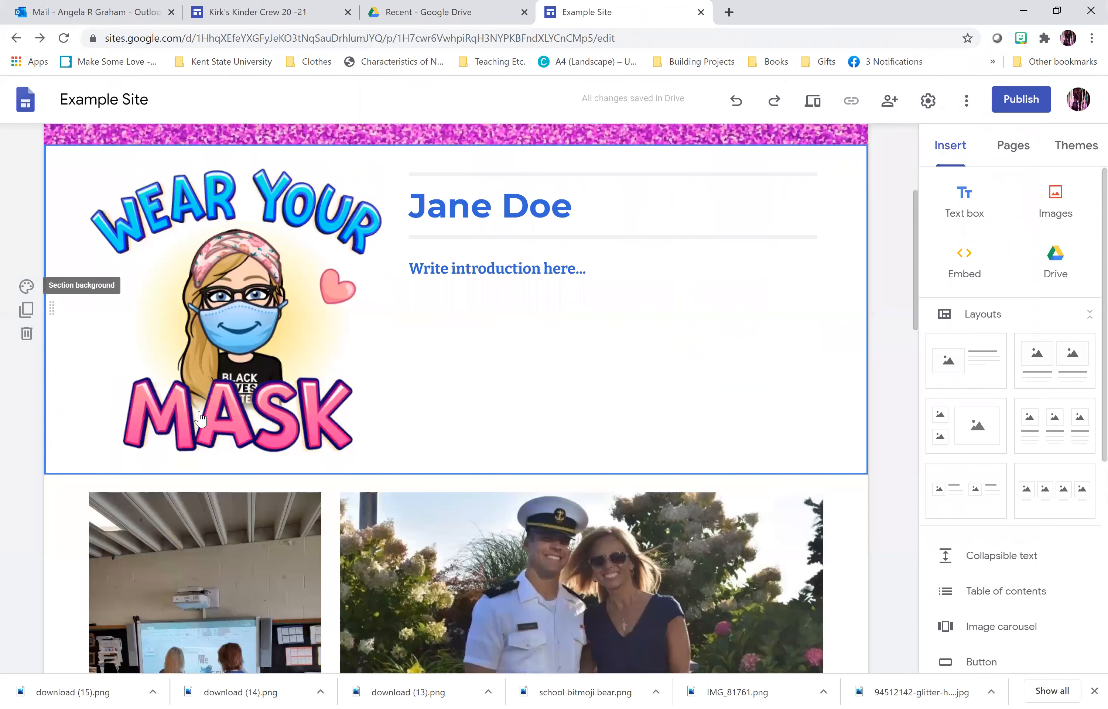
click(27, 286)
mouse_move(121, 405)
click(232, 417)
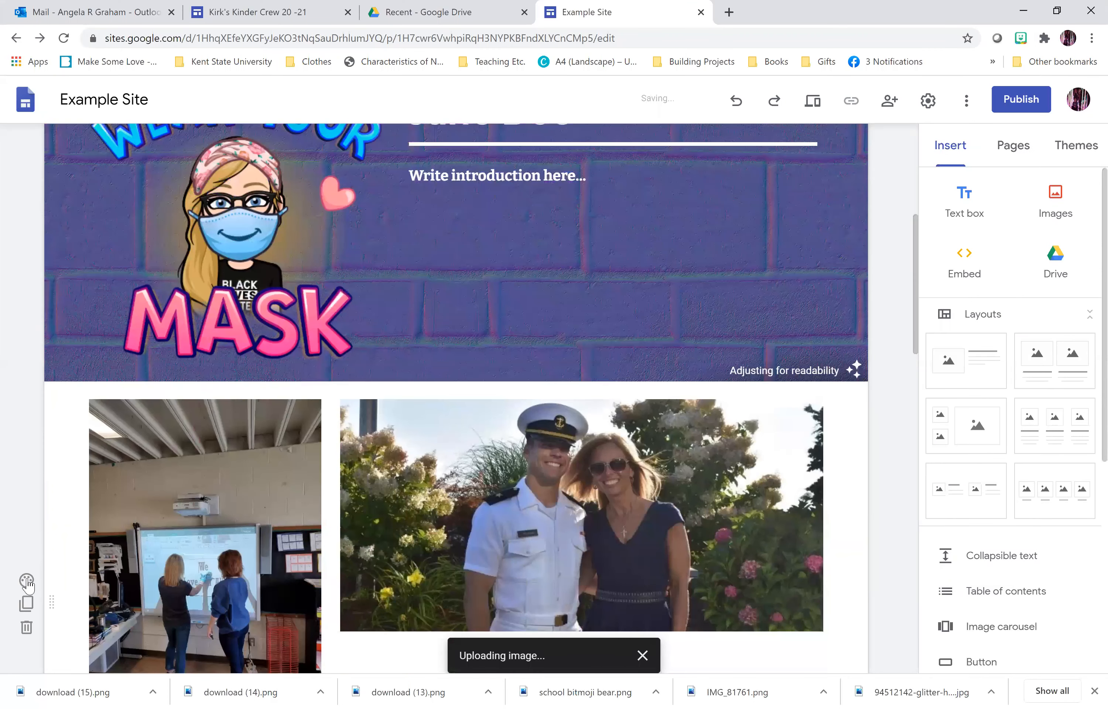
- Set the blue-purple brick texture image from the Desktop as the background of the photo and Bitmoji section
click(26, 582)
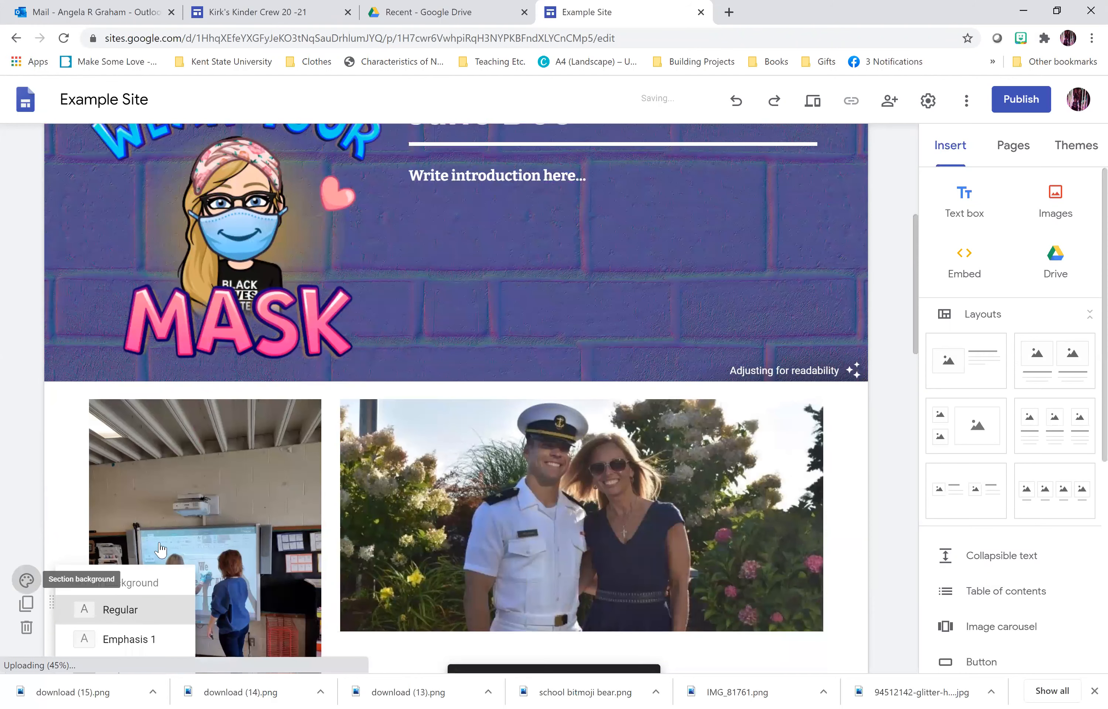
mouse_move(159, 543)
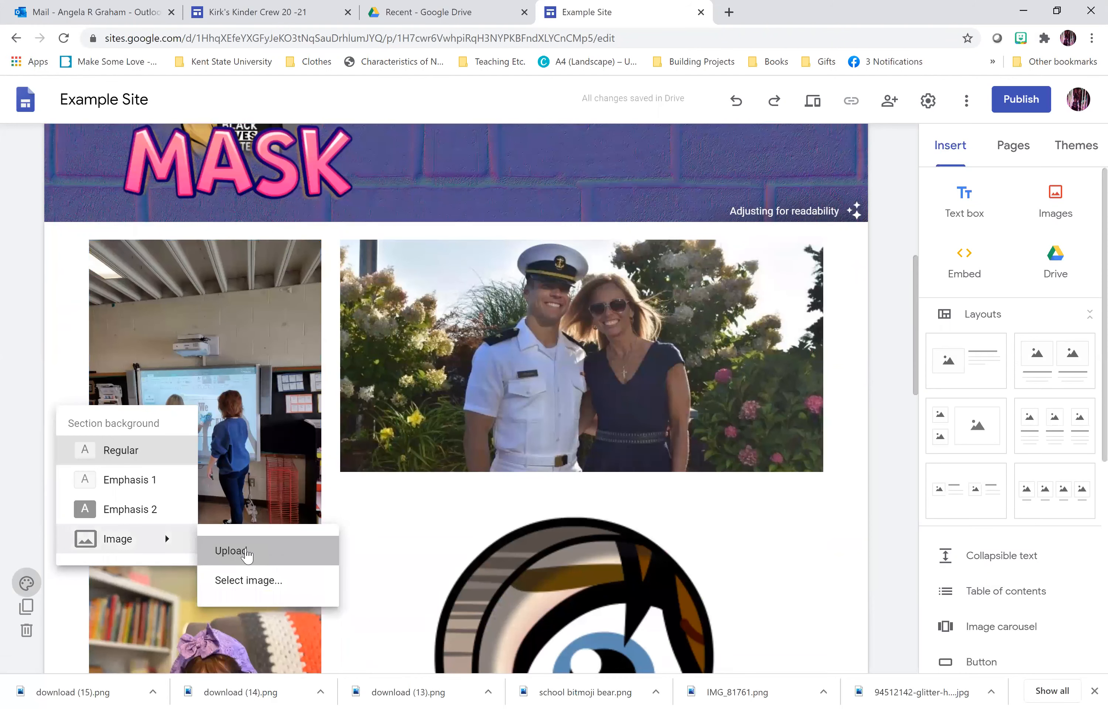
click(246, 553)
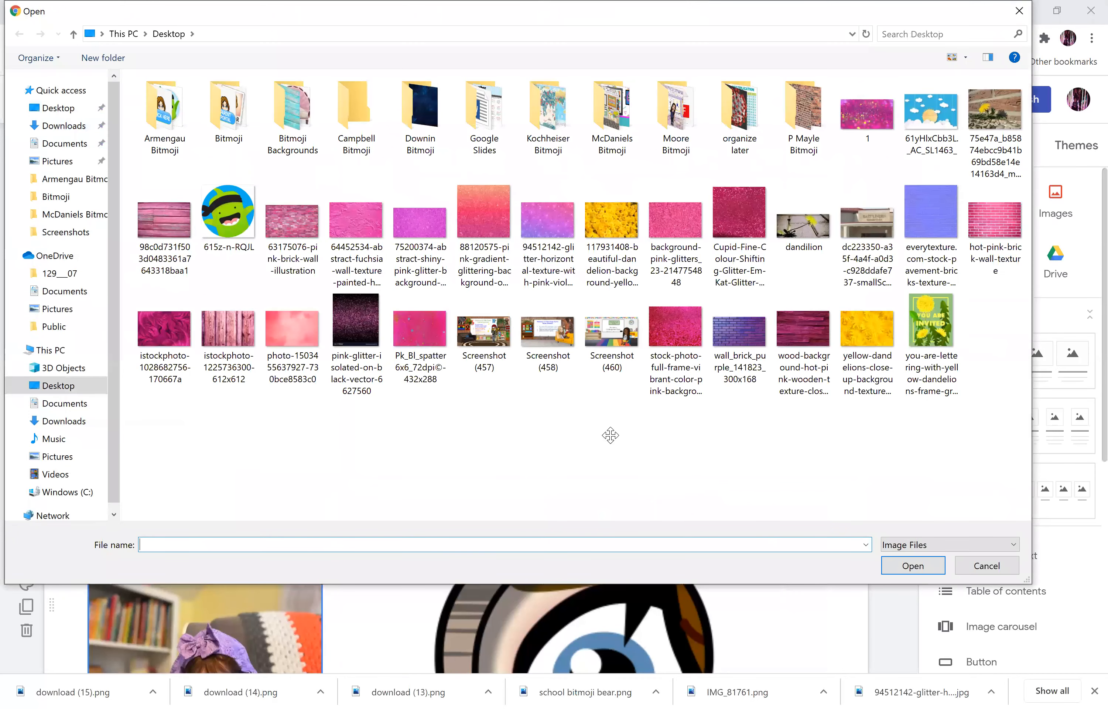
key(Escape)
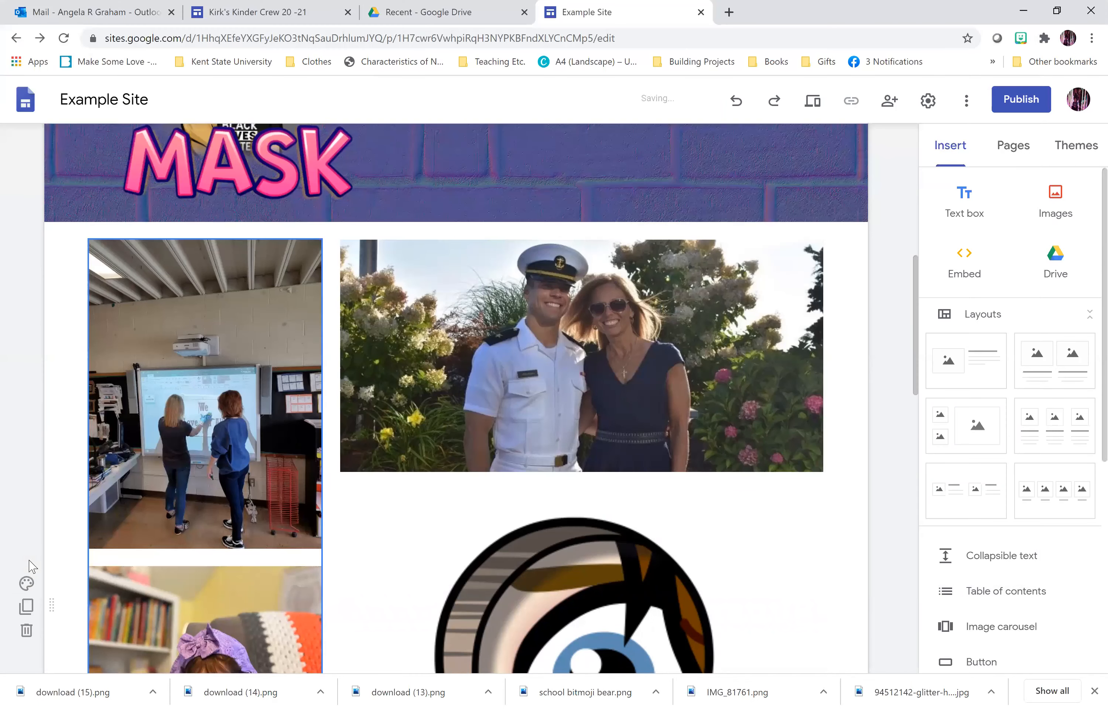
- Apply the same brick texture image as the background of the empty text section and the image carousel section
scroll(29, 566, down, 4)
scroll(31, 558, down, 5)
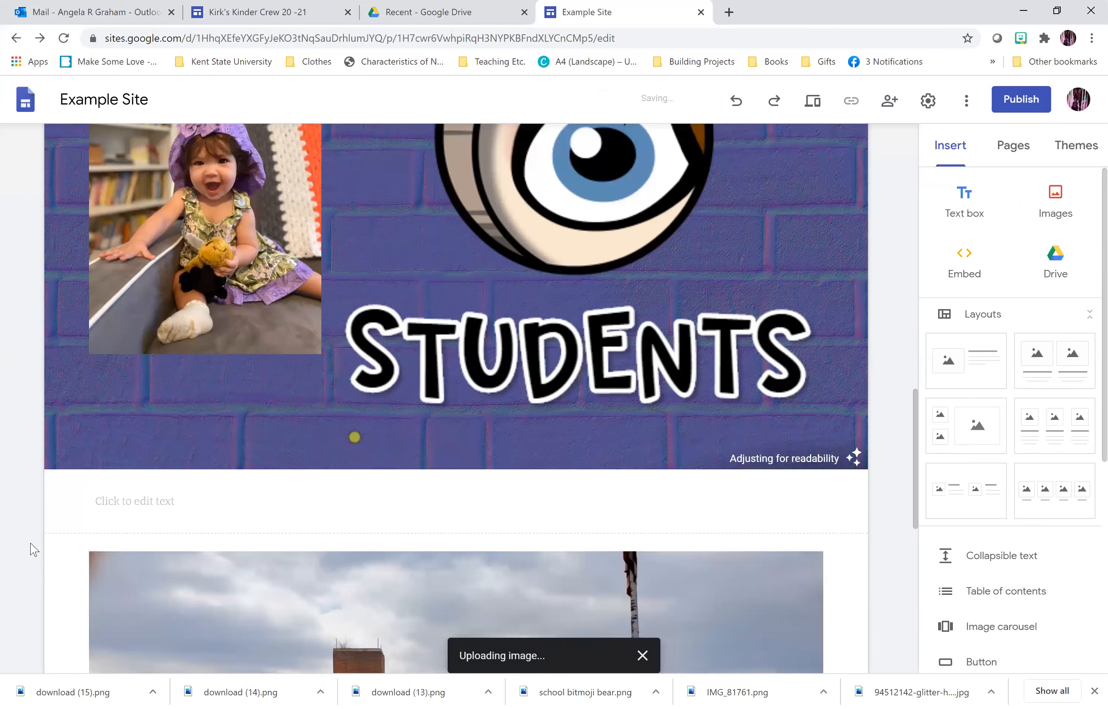
scroll(32, 549, down, 3)
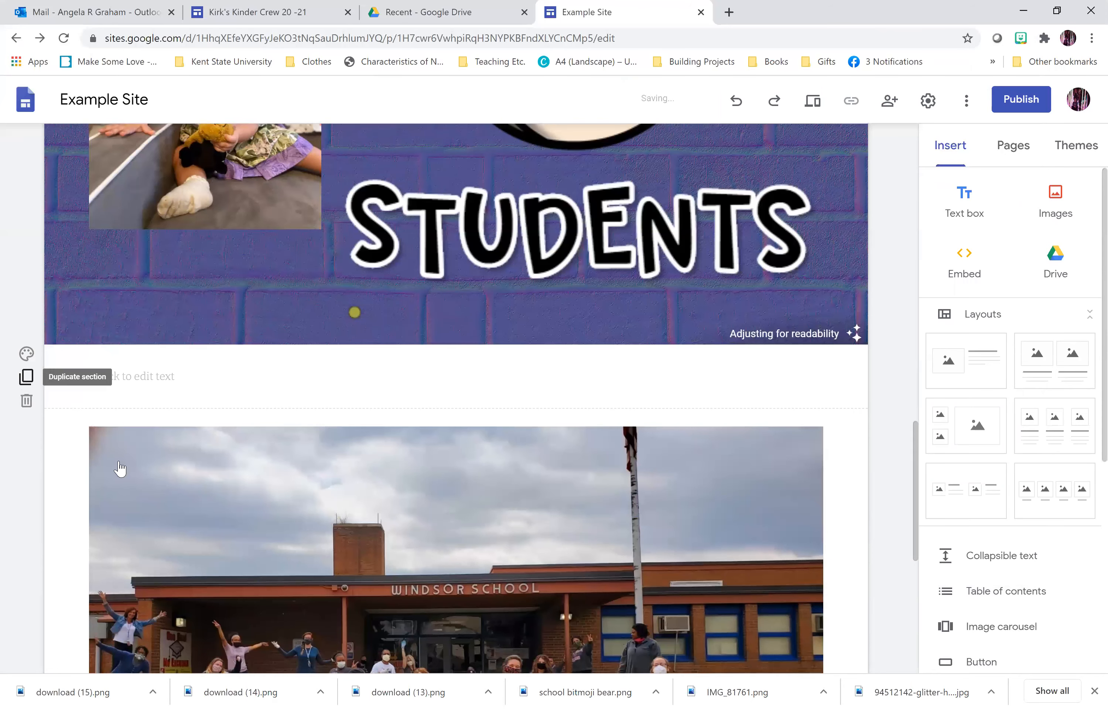
click(26, 353)
mouse_move(167, 471)
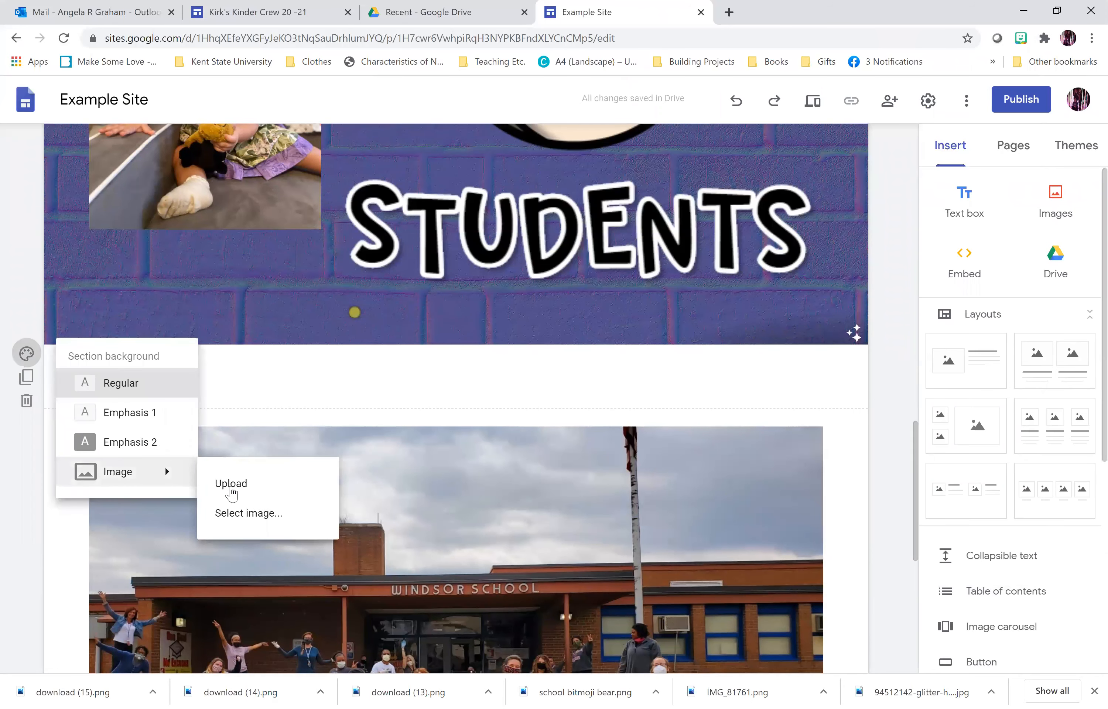
click(233, 484)
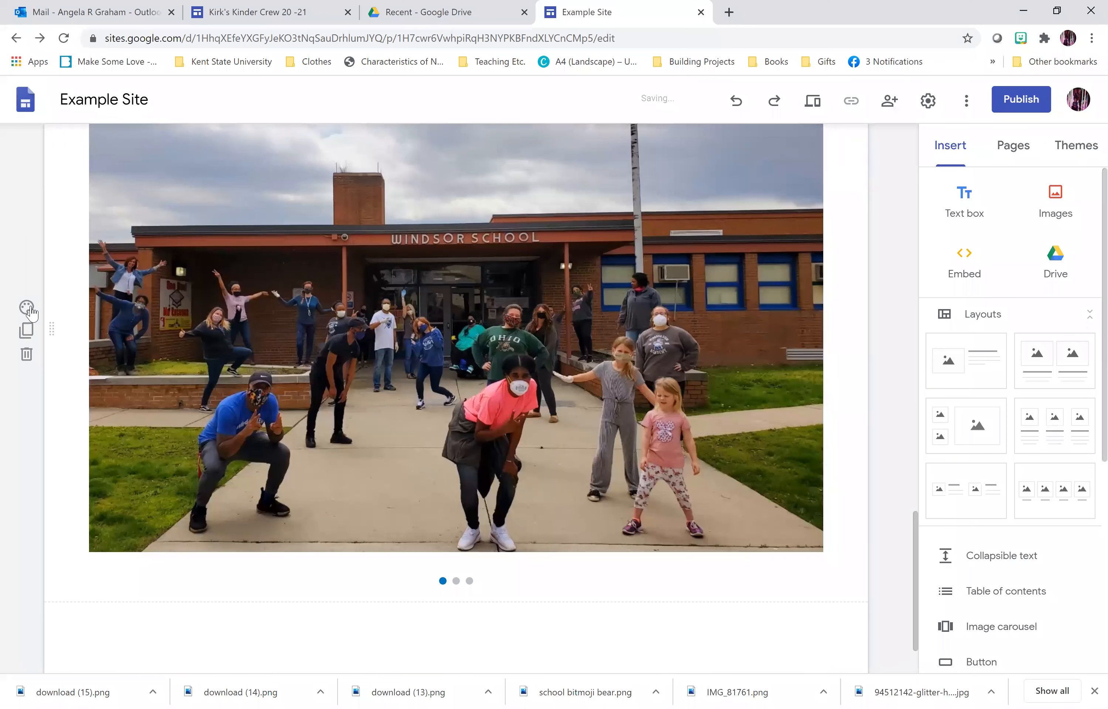
click(26, 307)
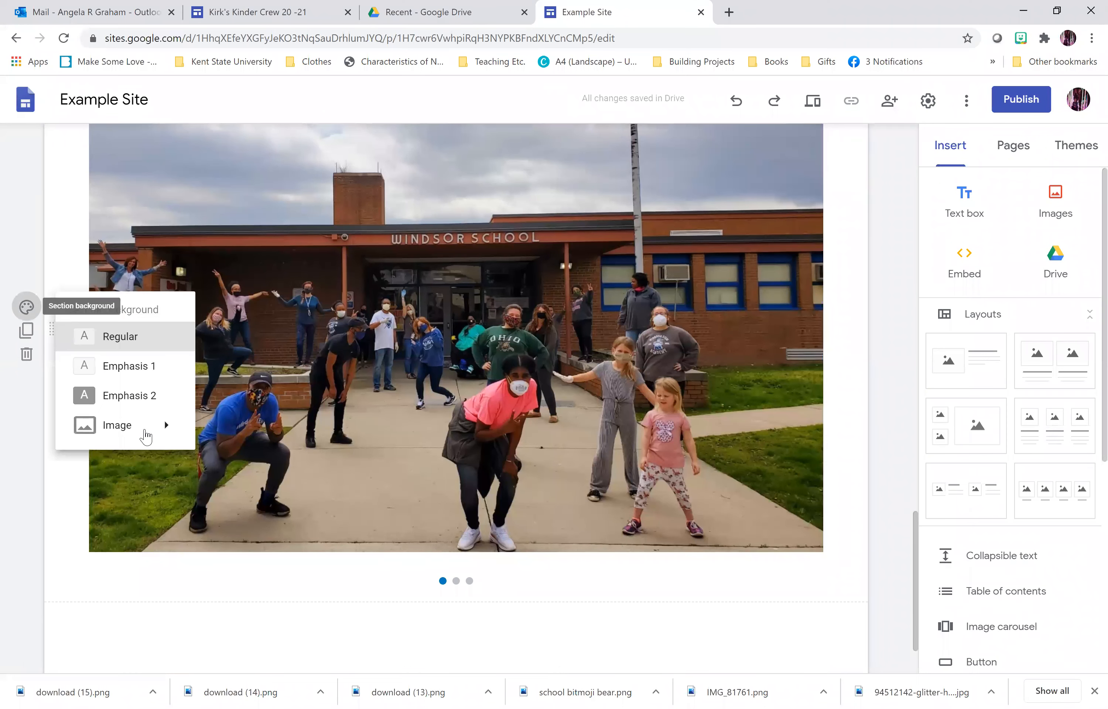
mouse_move(146, 433)
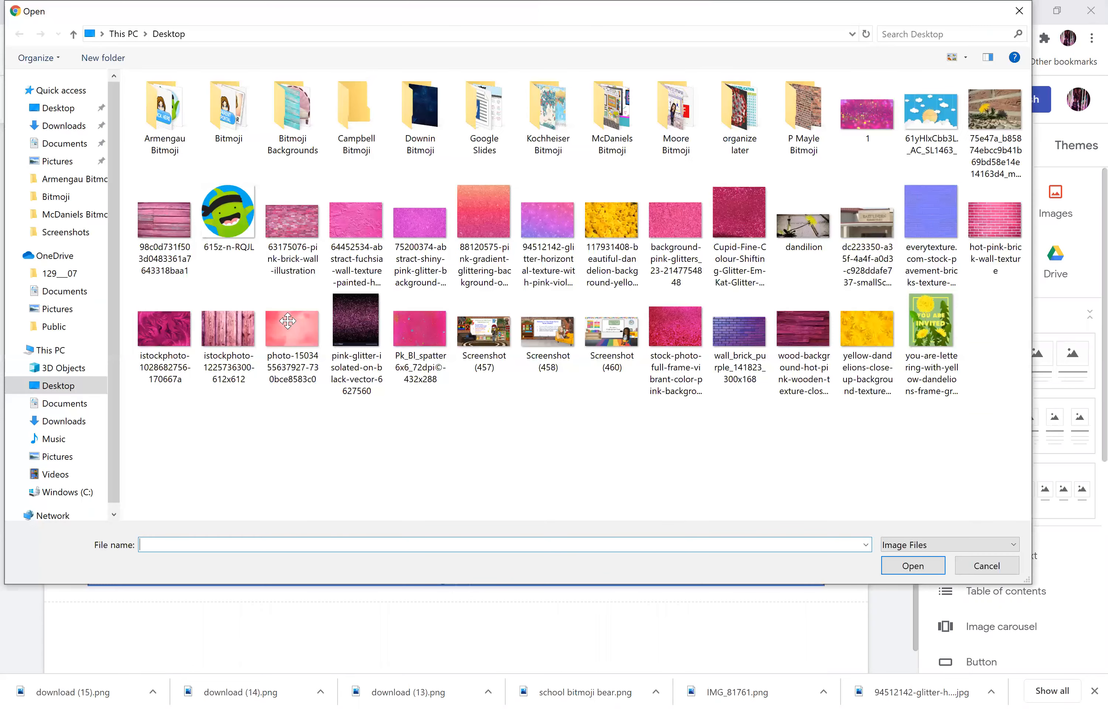
- Enter "Contact Information" in the empty text box above the image carousel
scroll(114, 449, up, 7)
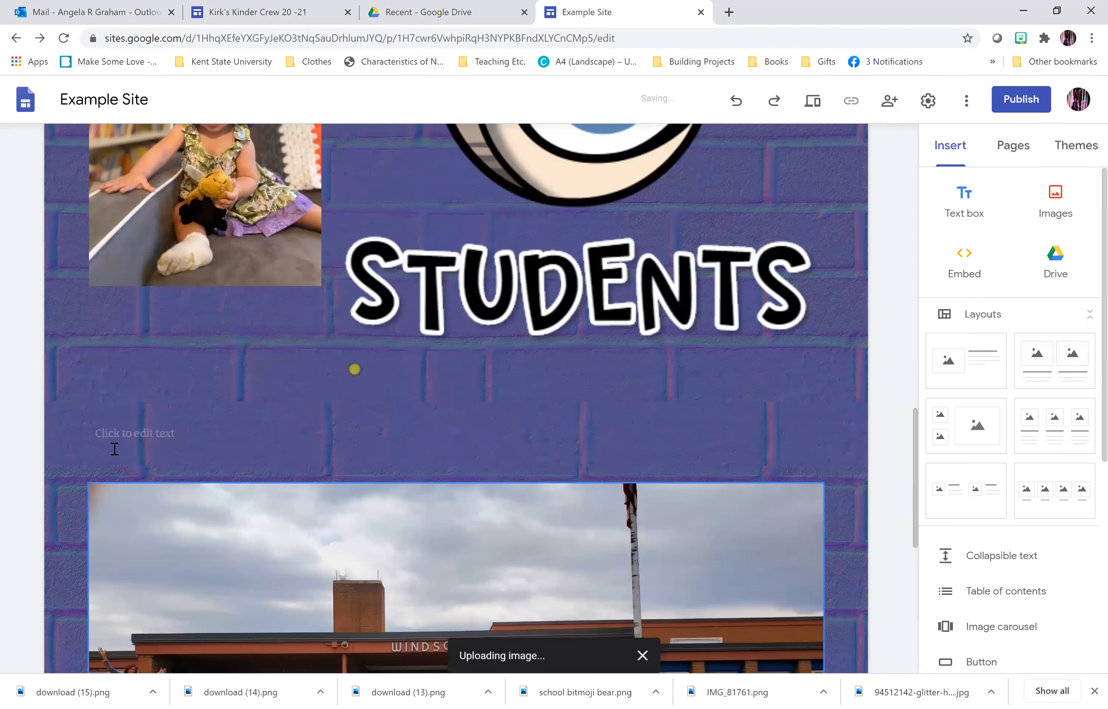
click(115, 449)
text(Contact Inform)
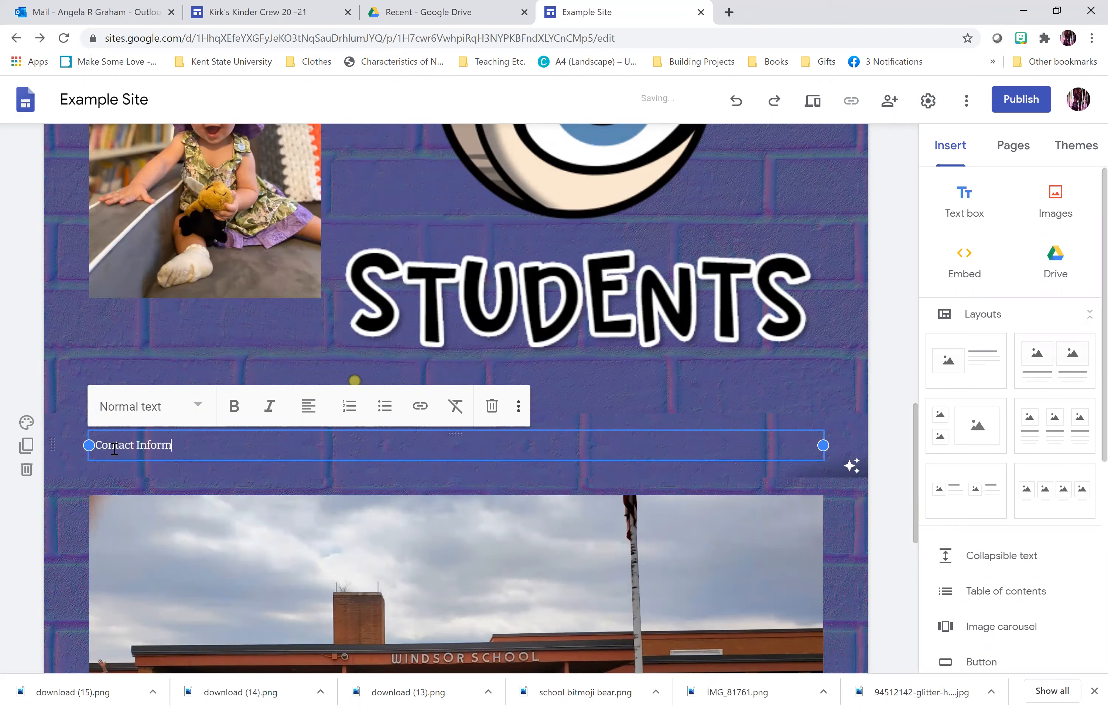
key(Escape)
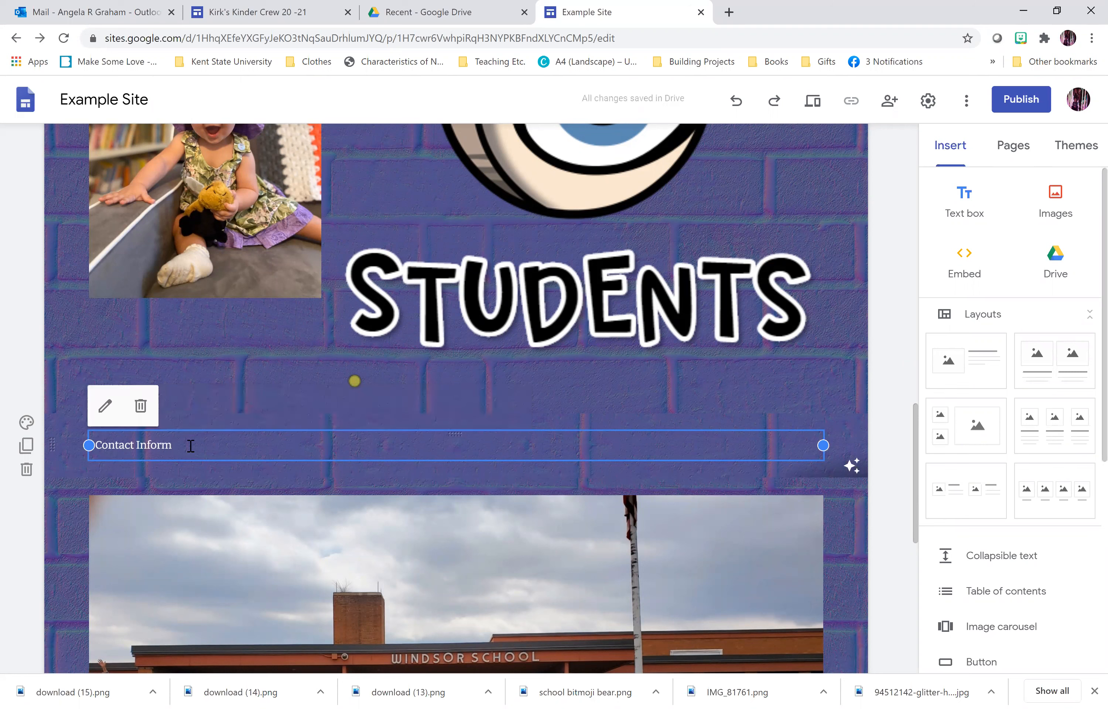
click(191, 446)
text(ation)
- Add the lines "Phone: (Google Voice)" and "Email:" below the Contact Information line
key(Return)
text(Phon)
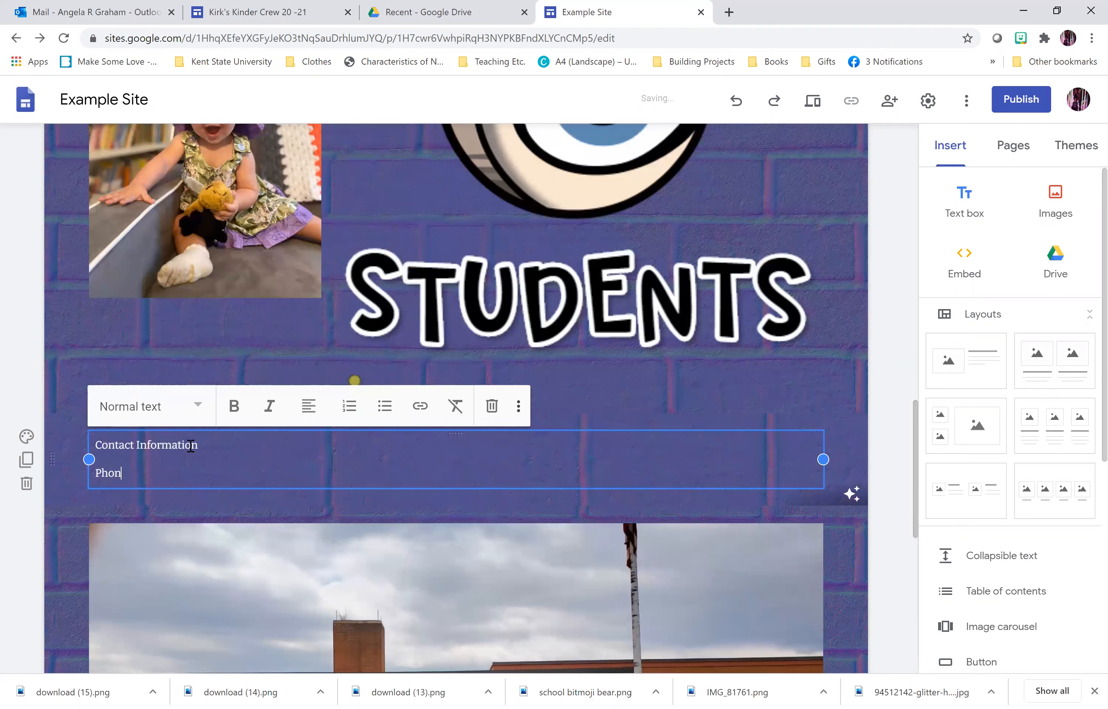
text(e:)
key(Return)
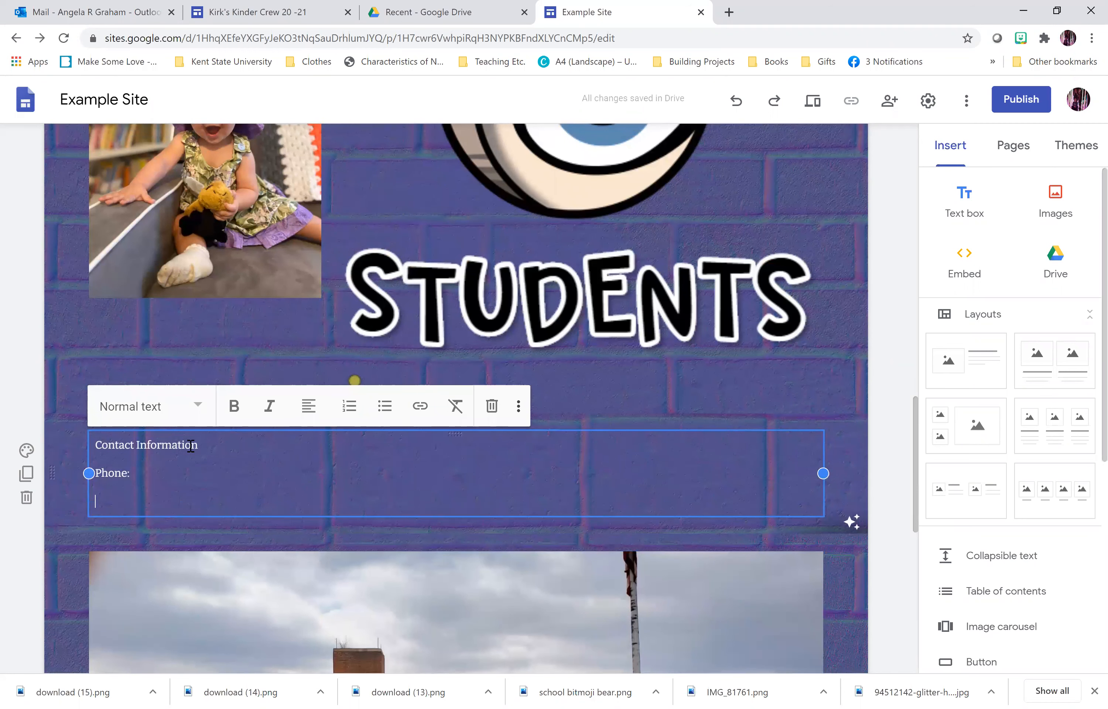
text(Email:)
key(Up)
text((Google Voice)
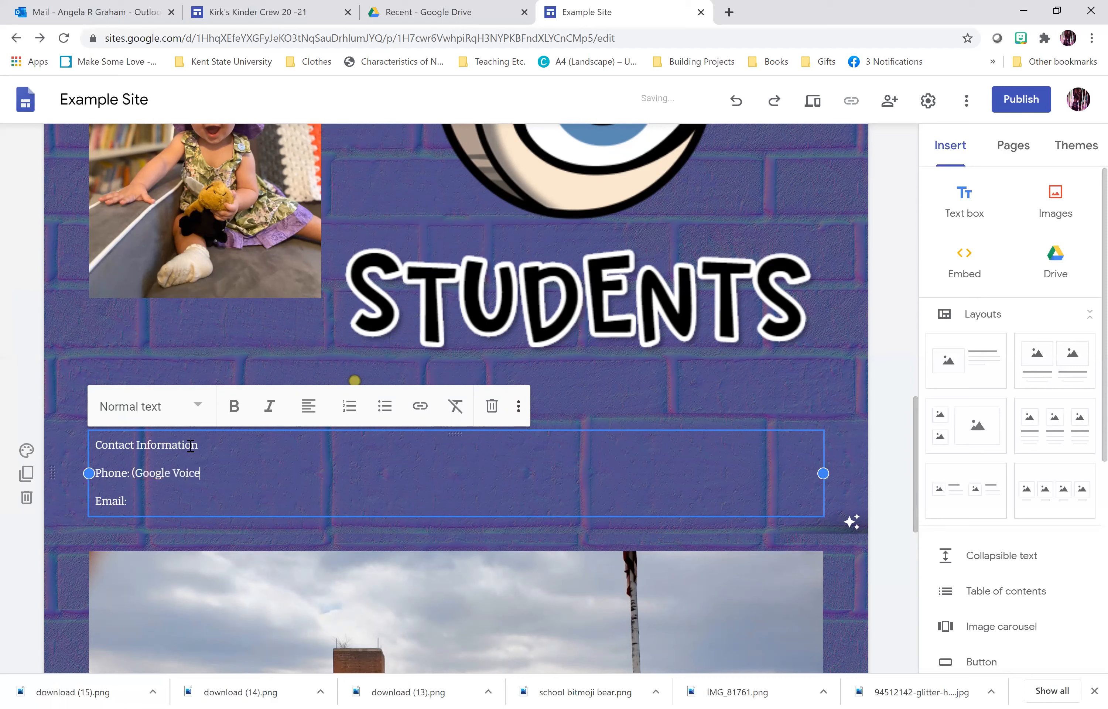
text())
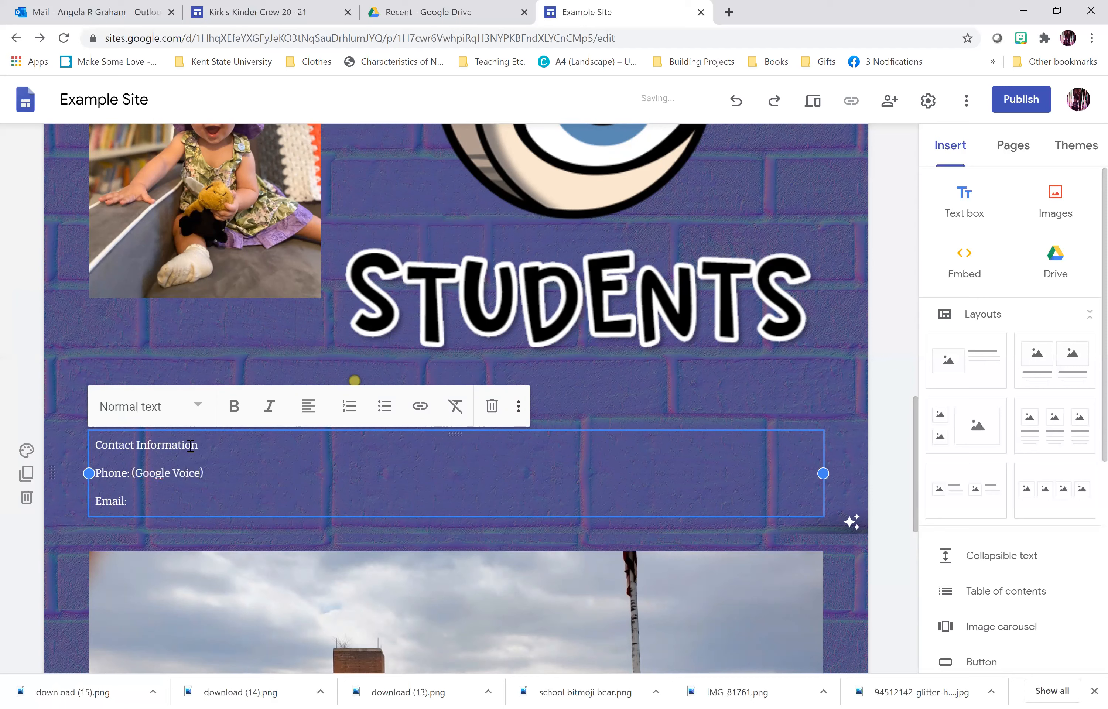
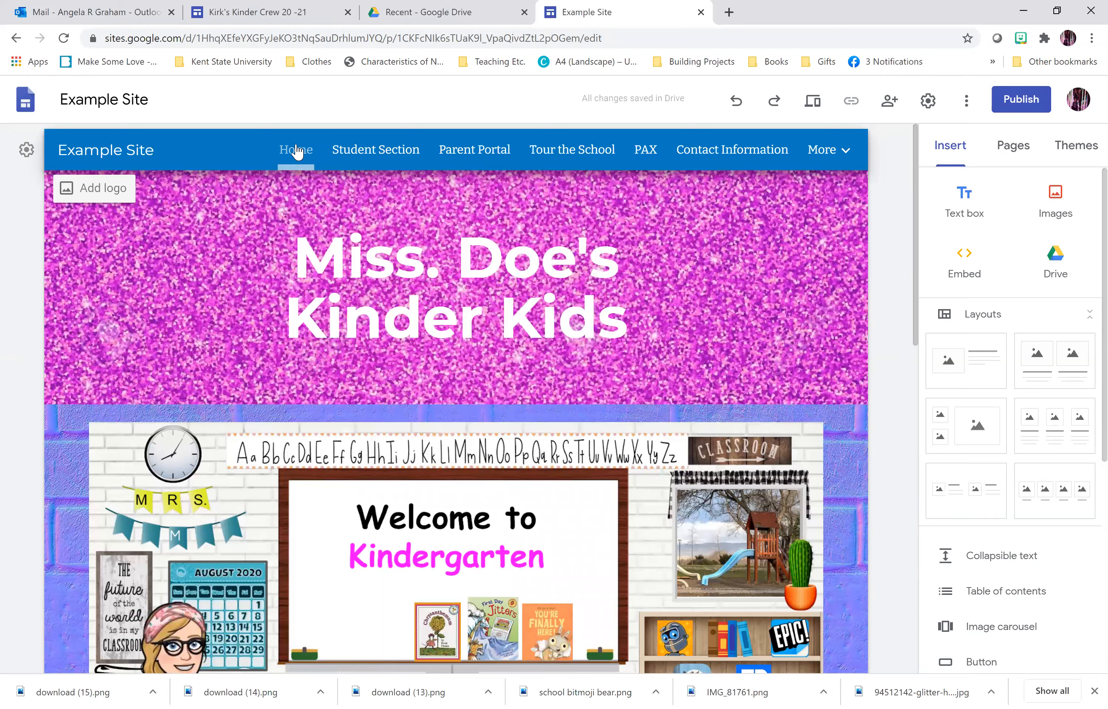
- Upload the Bitmoji holding a large pencil from the Desktop's Bitmoji folder as the site logo
click(99, 188)
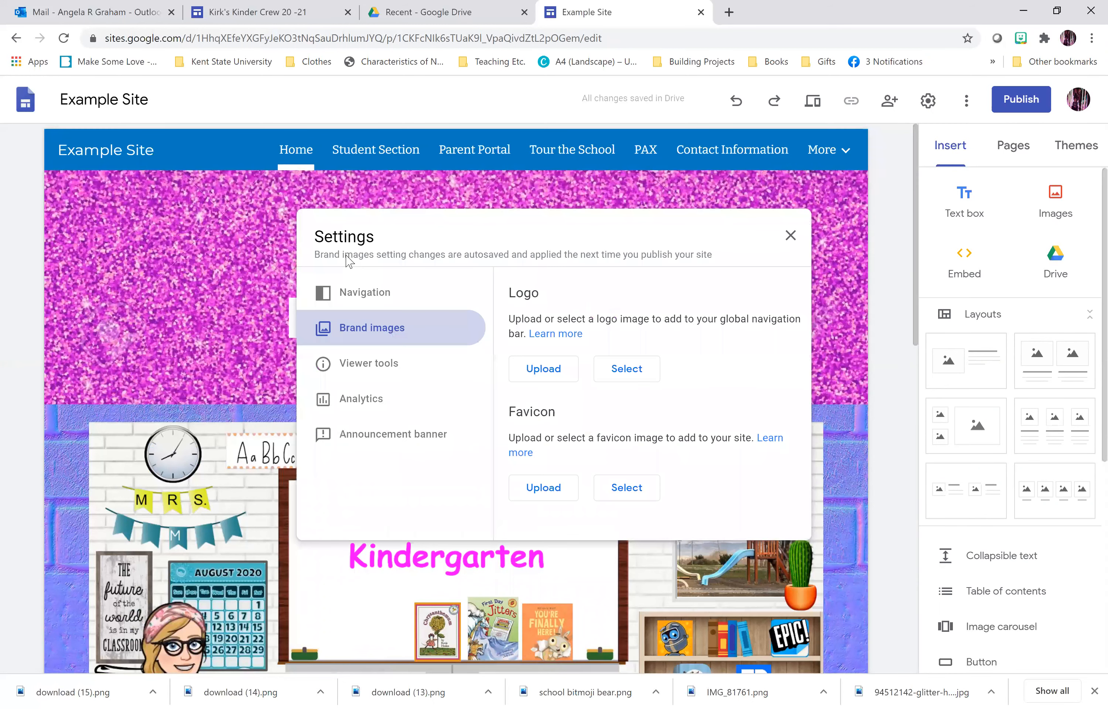
click(535, 369)
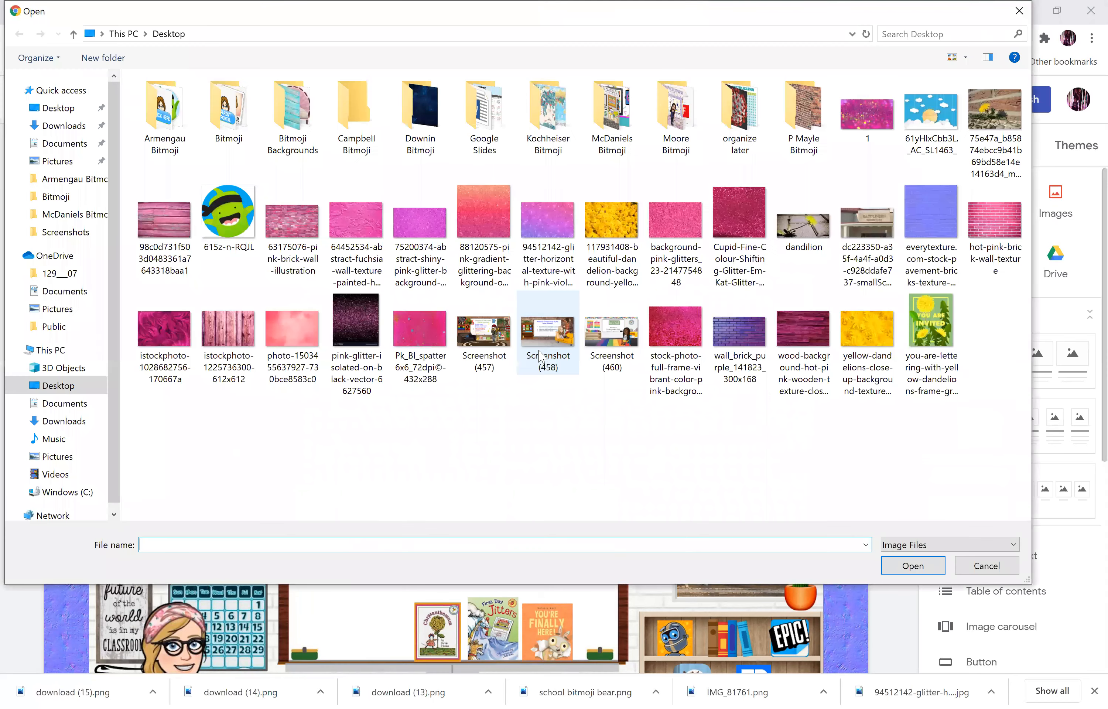
double_click(225, 132)
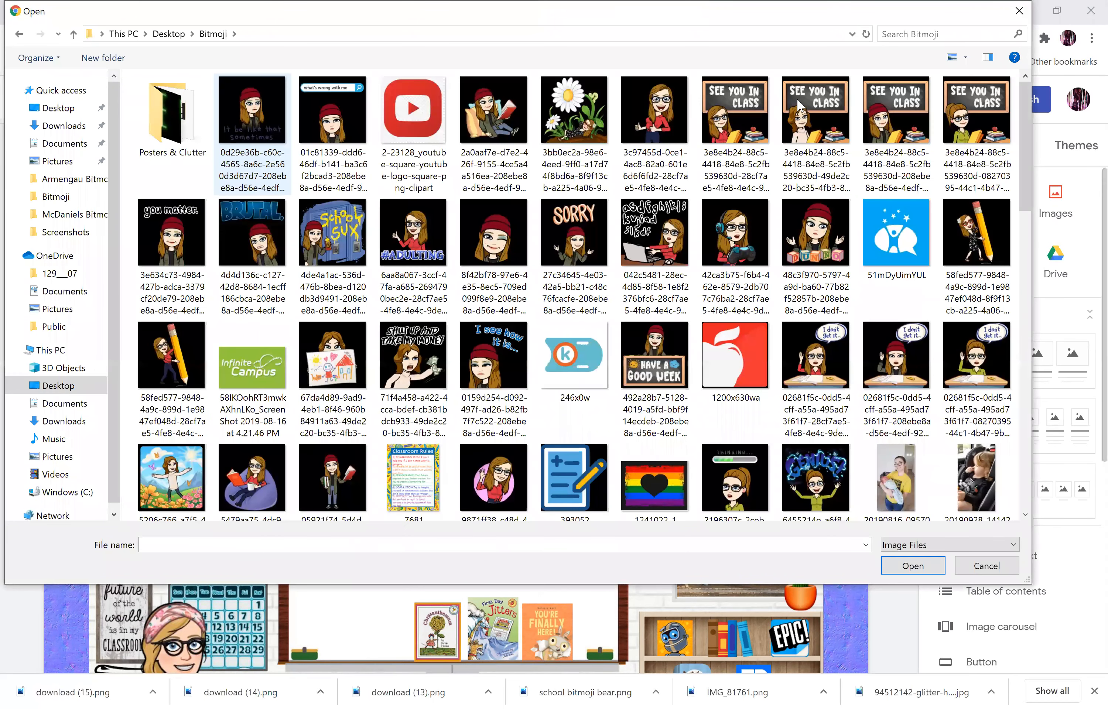
double_click(973, 241)
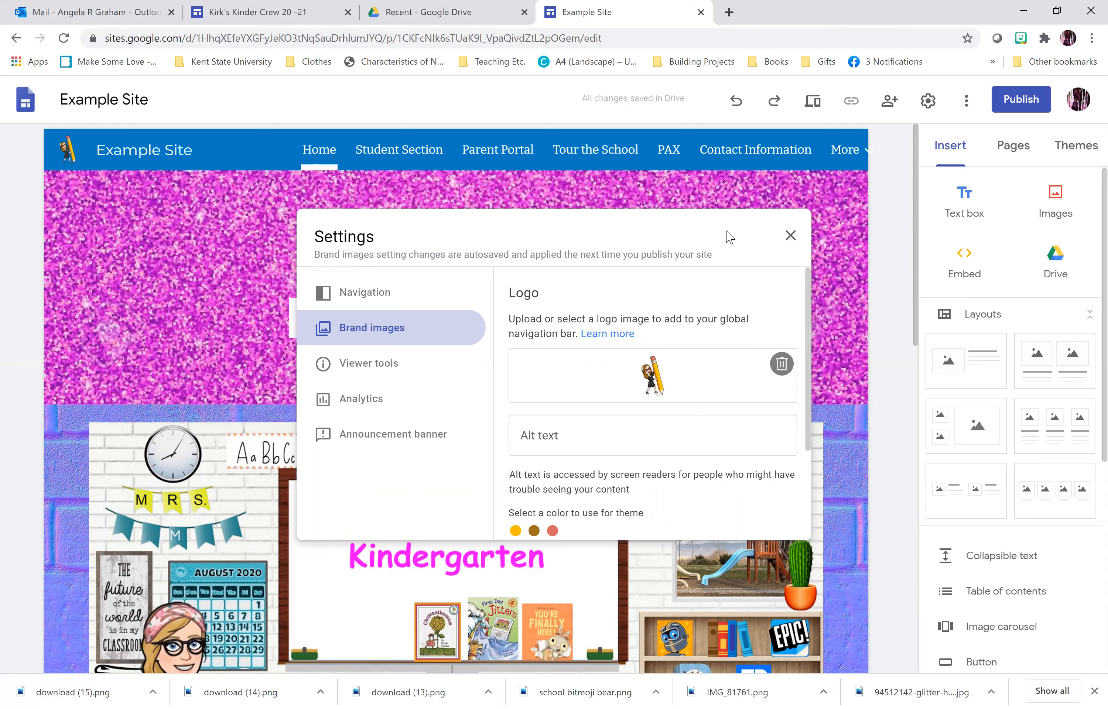
click(787, 240)
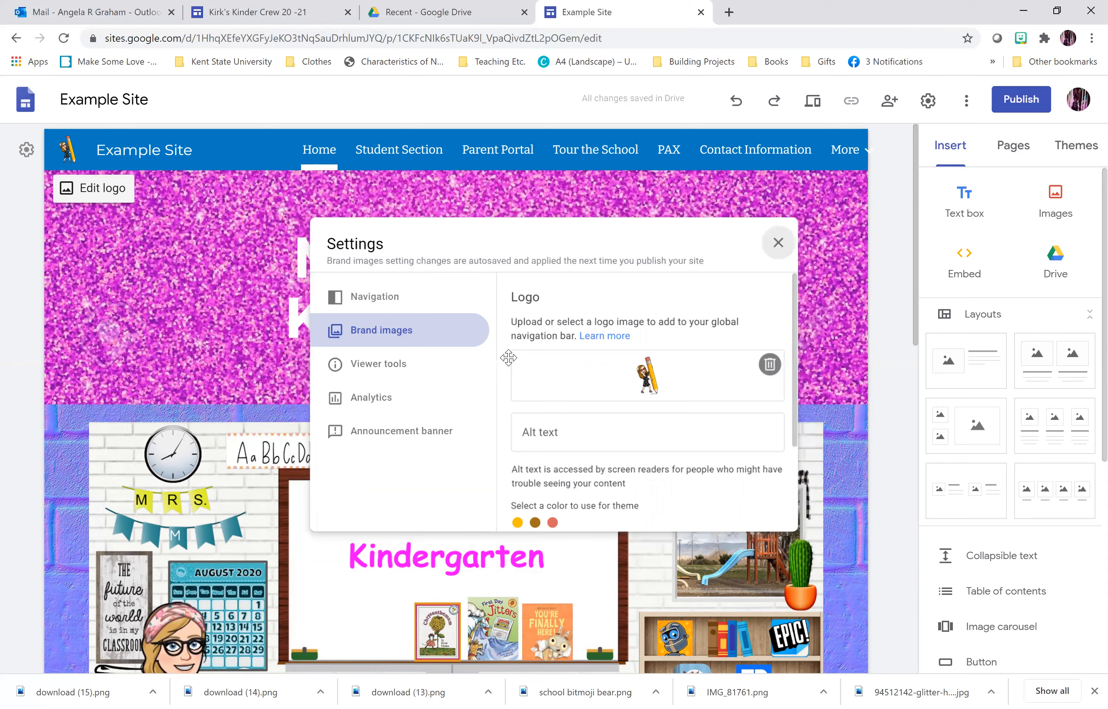
- Change the Vision theme's colour to purple
scroll(508, 357, down, 5)
scroll(508, 358, up, 2)
scroll(508, 357, up, 4)
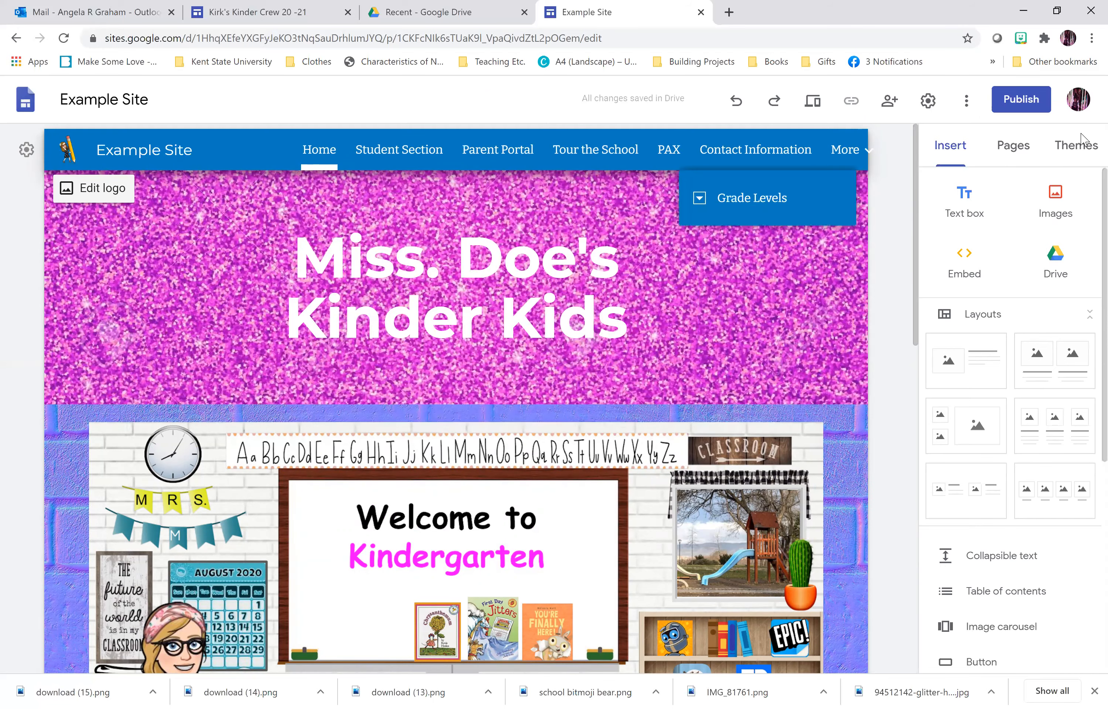
click(1073, 149)
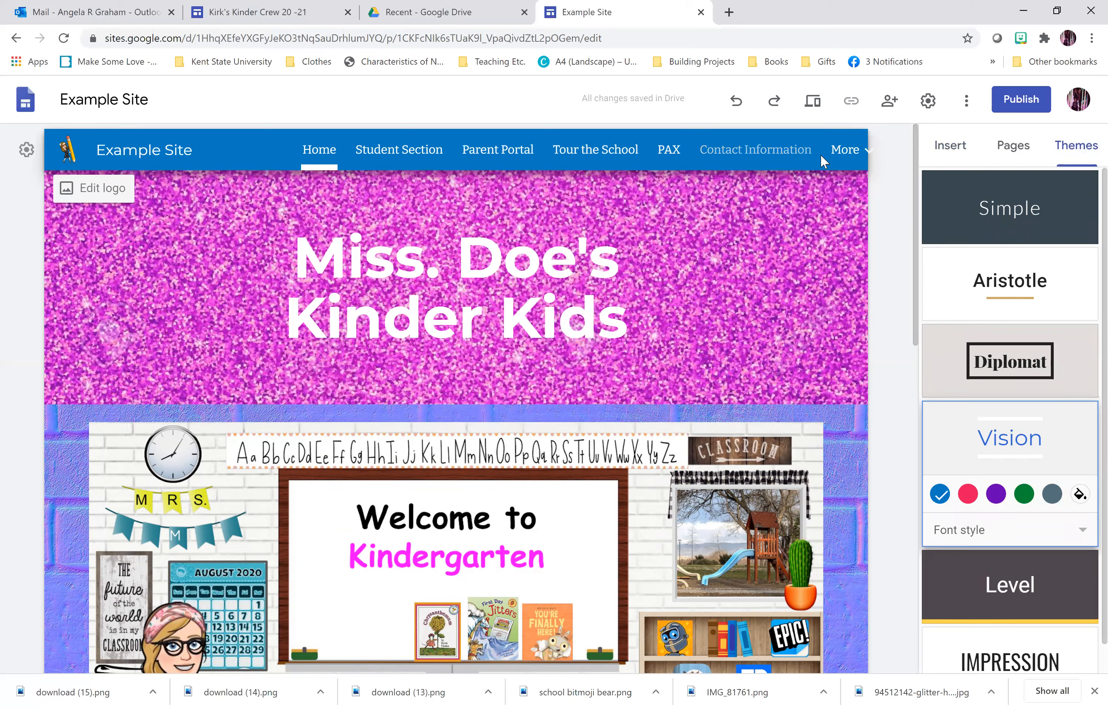
click(996, 494)
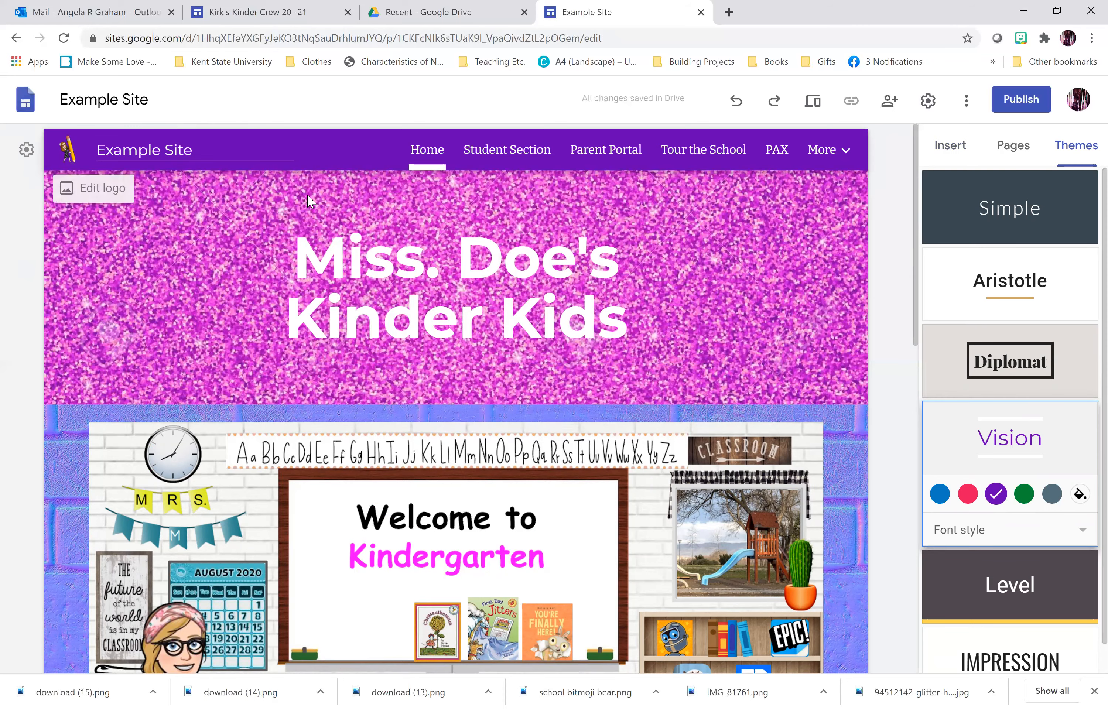
- Open the Parent Portal page and go to its row of resource images
scroll(308, 195, down, 5)
scroll(605, 155, up, 5)
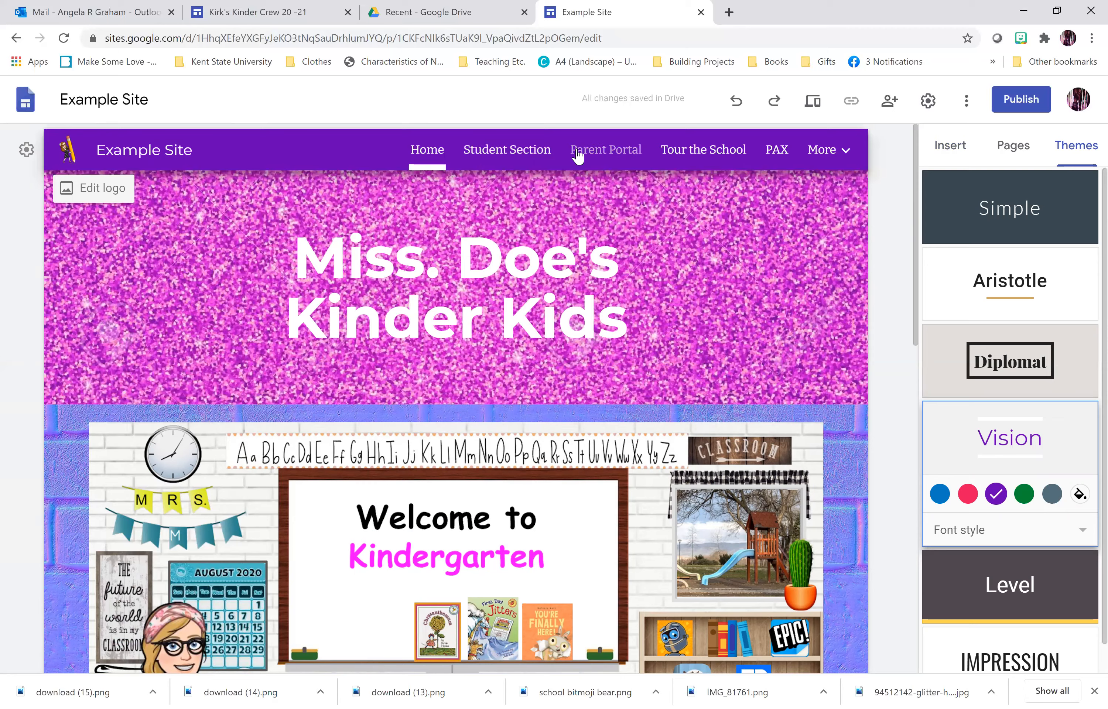
click(576, 149)
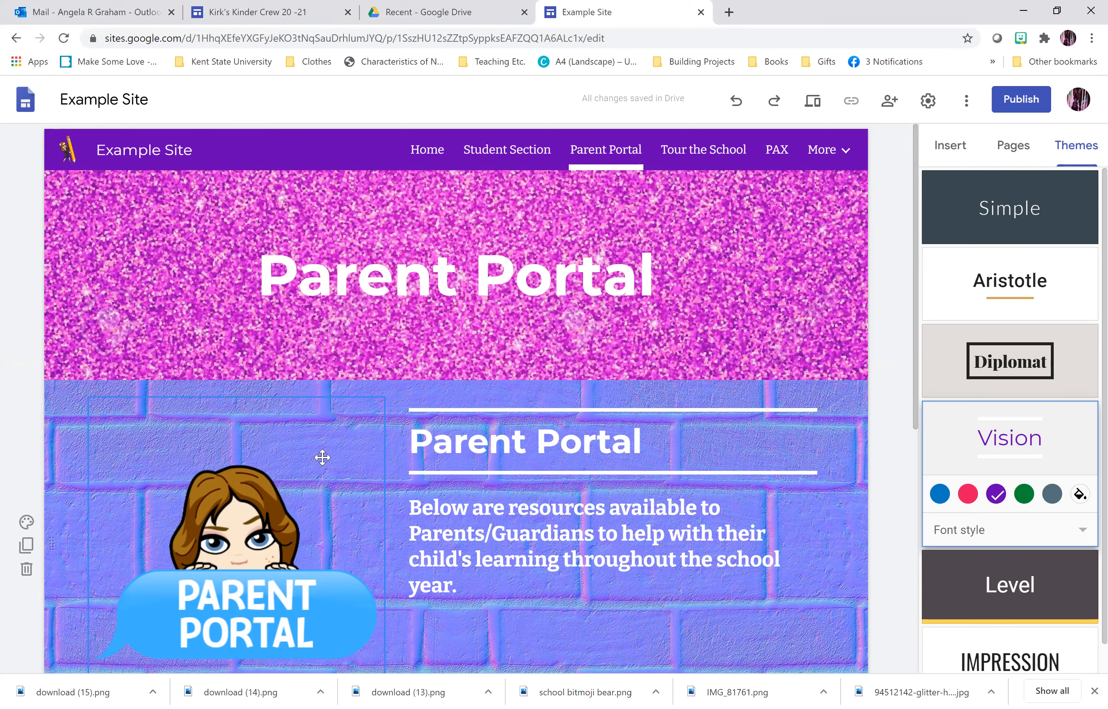
scroll(322, 458, down, 6)
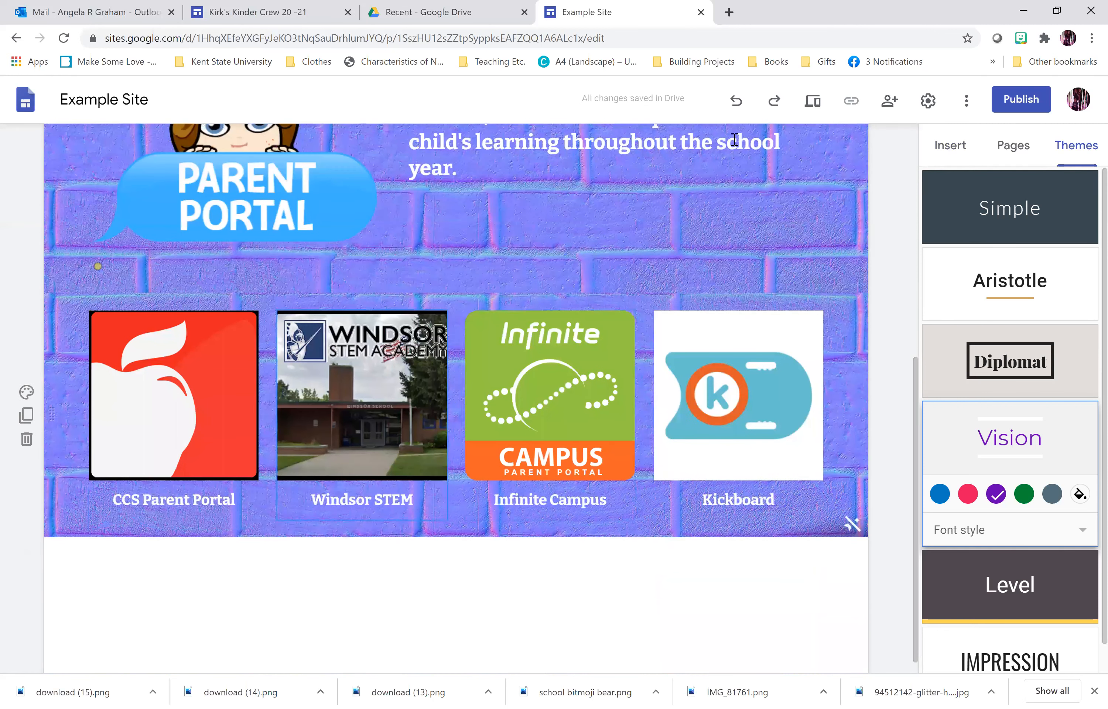
- Find the Windsor STEM Academy homepage with a "windsor stem" search in a new browser tab and copy its web address
click(729, 12)
text(windsor stem)
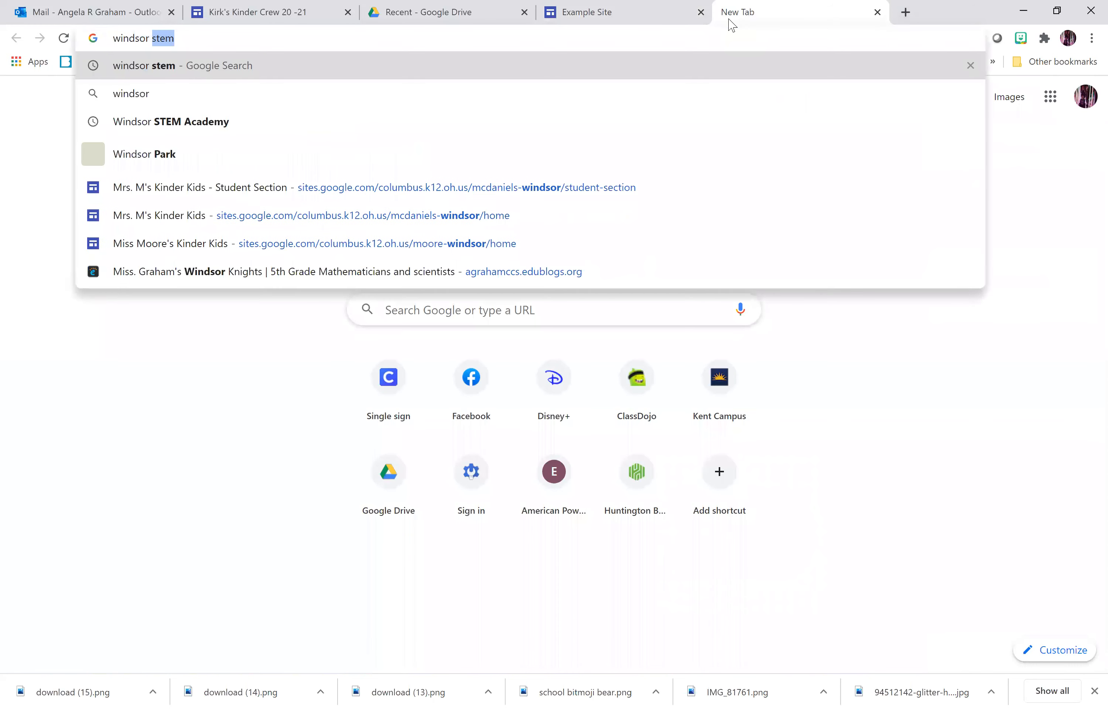
key(Return)
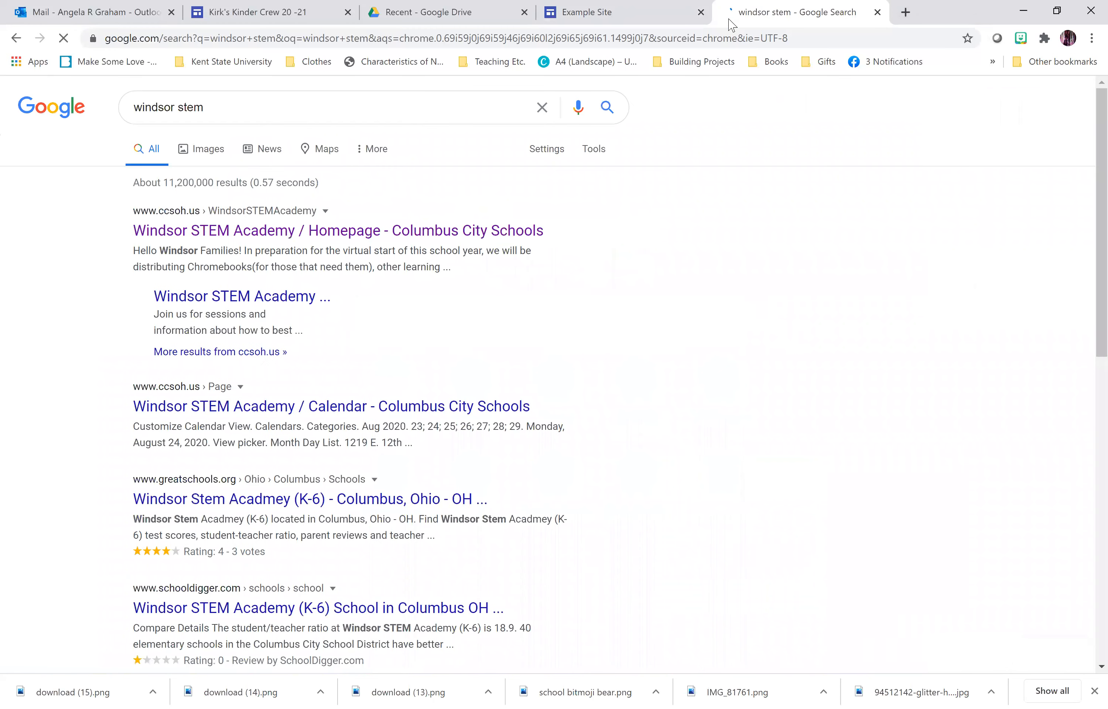
click(489, 228)
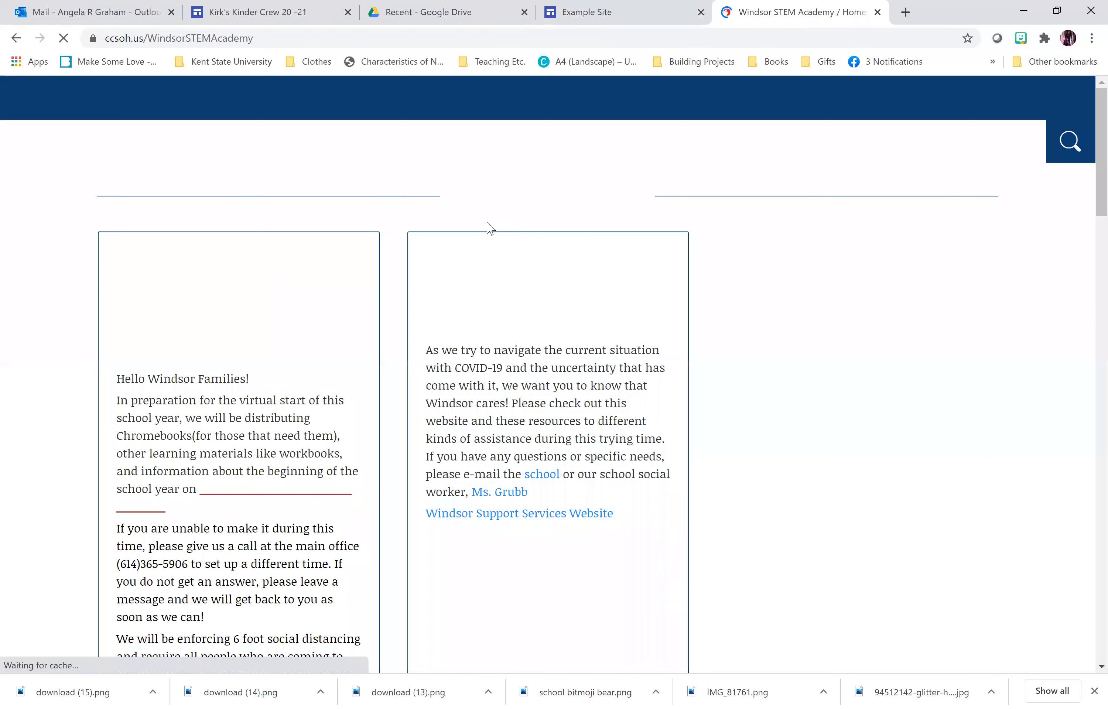
click(131, 42)
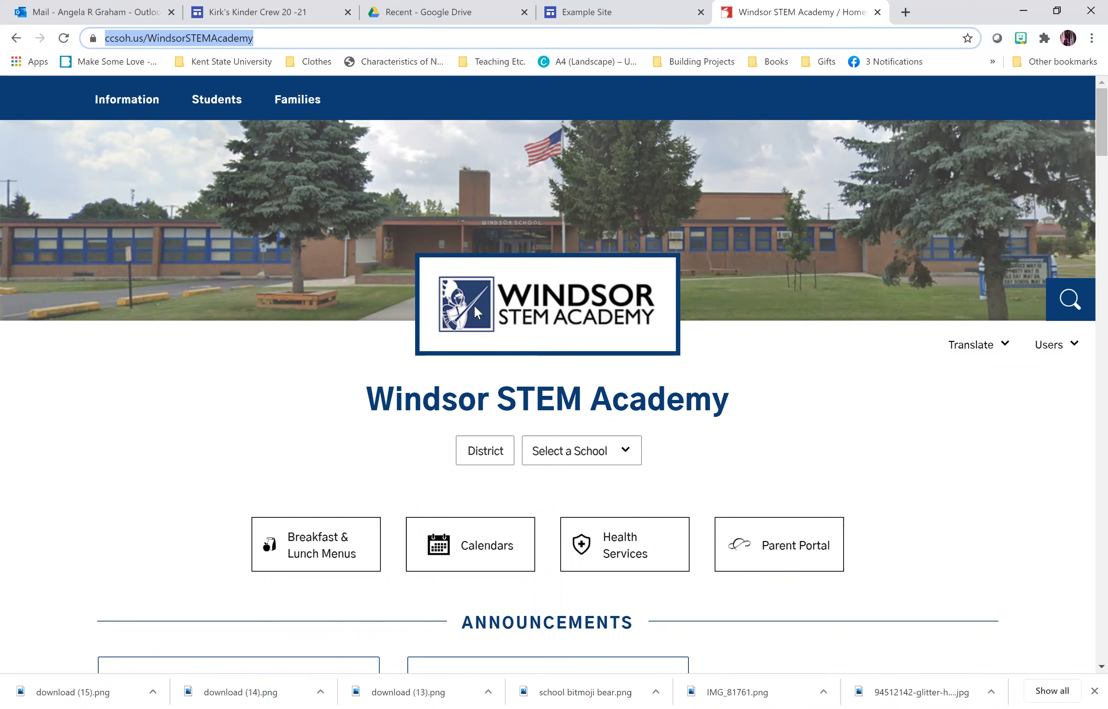
- Link the Windsor STEM image on the Parent Portal page to the copied Windsor STEM Academy web address
key(ctrl+shift+Tab)
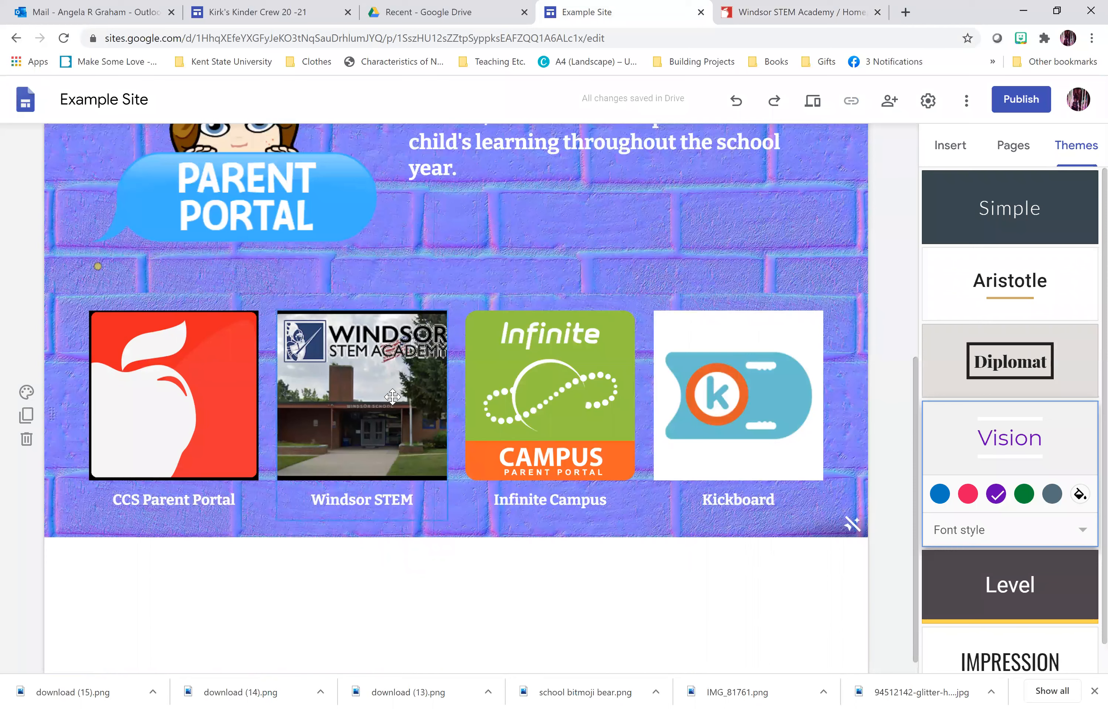
click(392, 396)
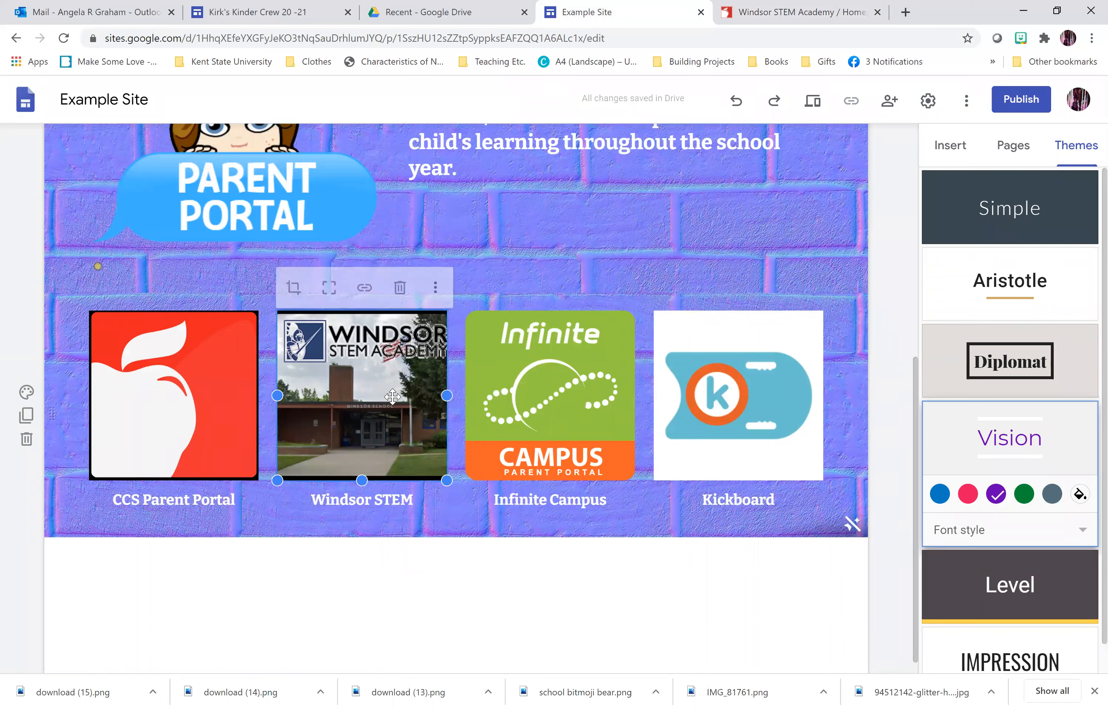
click(365, 288)
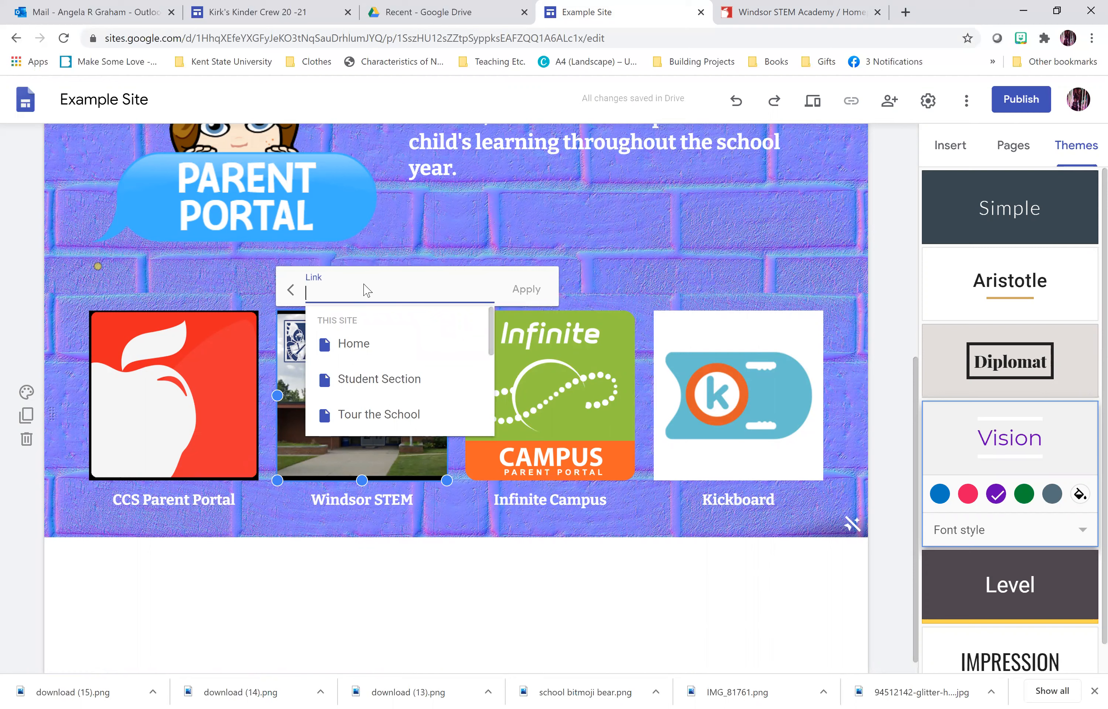
key(ctrl+v)
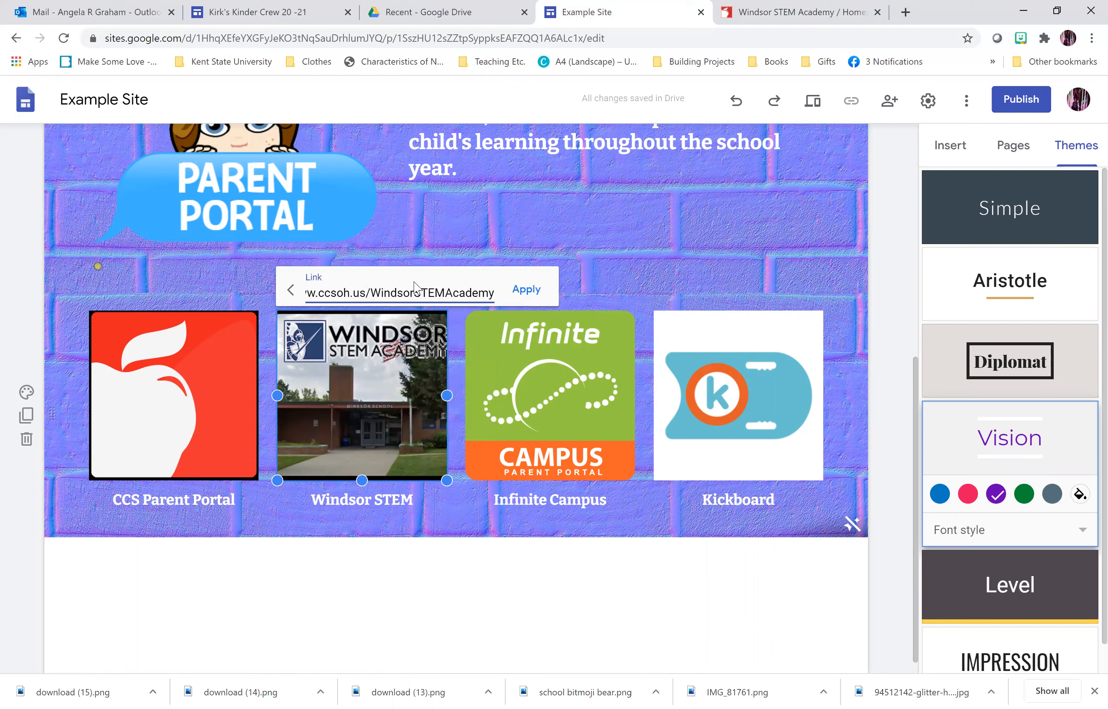
click(518, 296)
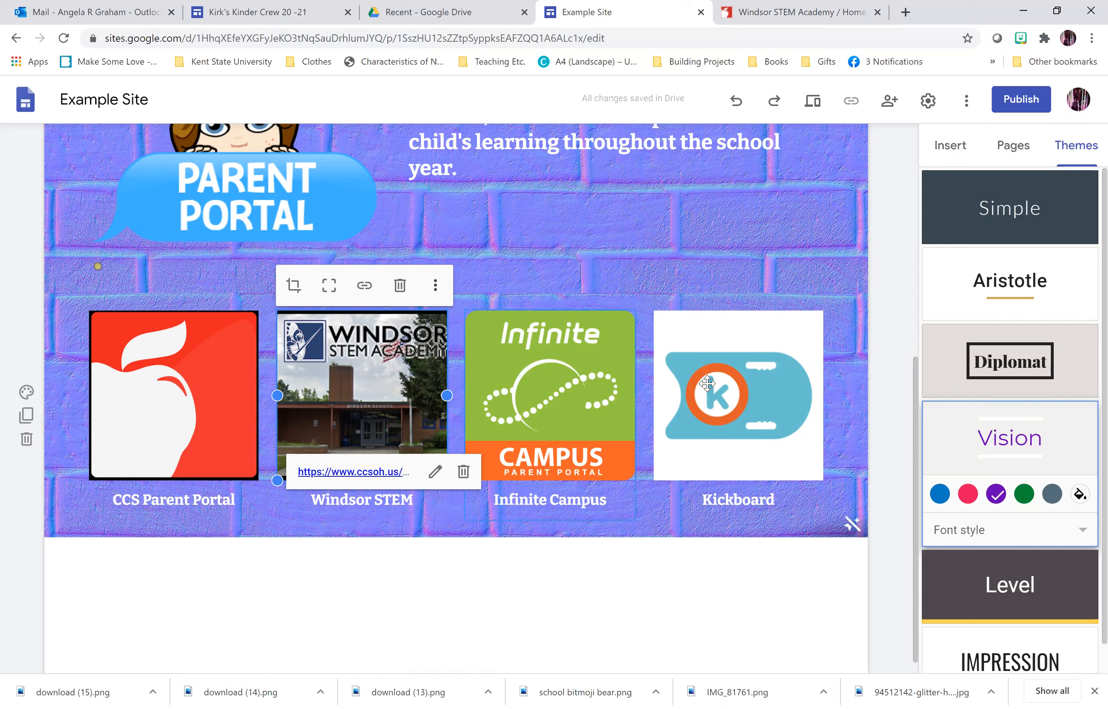
click(269, 390)
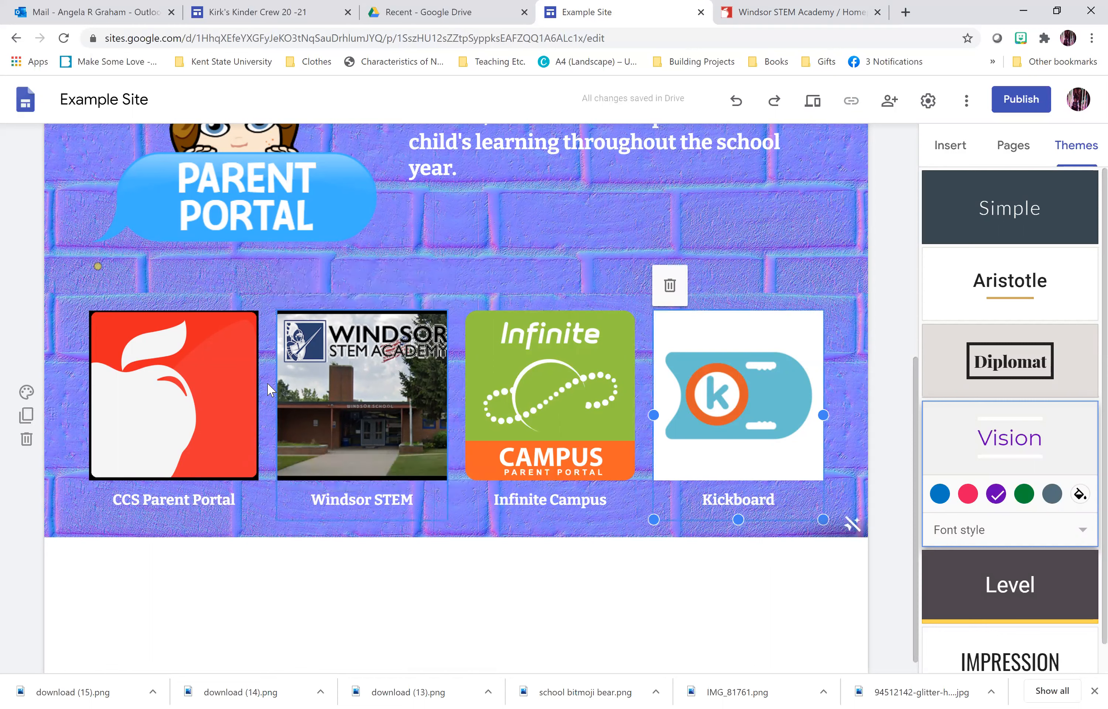
click(316, 392)
click(317, 392)
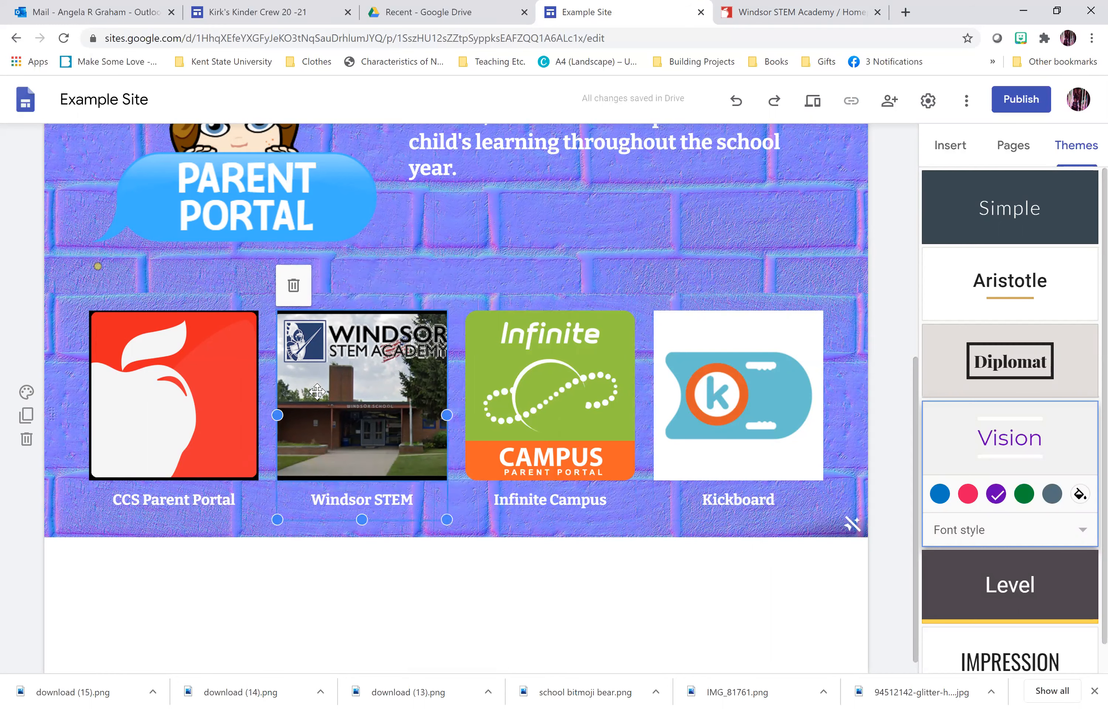
- Open the Home page and review it from the header to the Student Section and Parent Portal images
scroll(434, 162, up, 8)
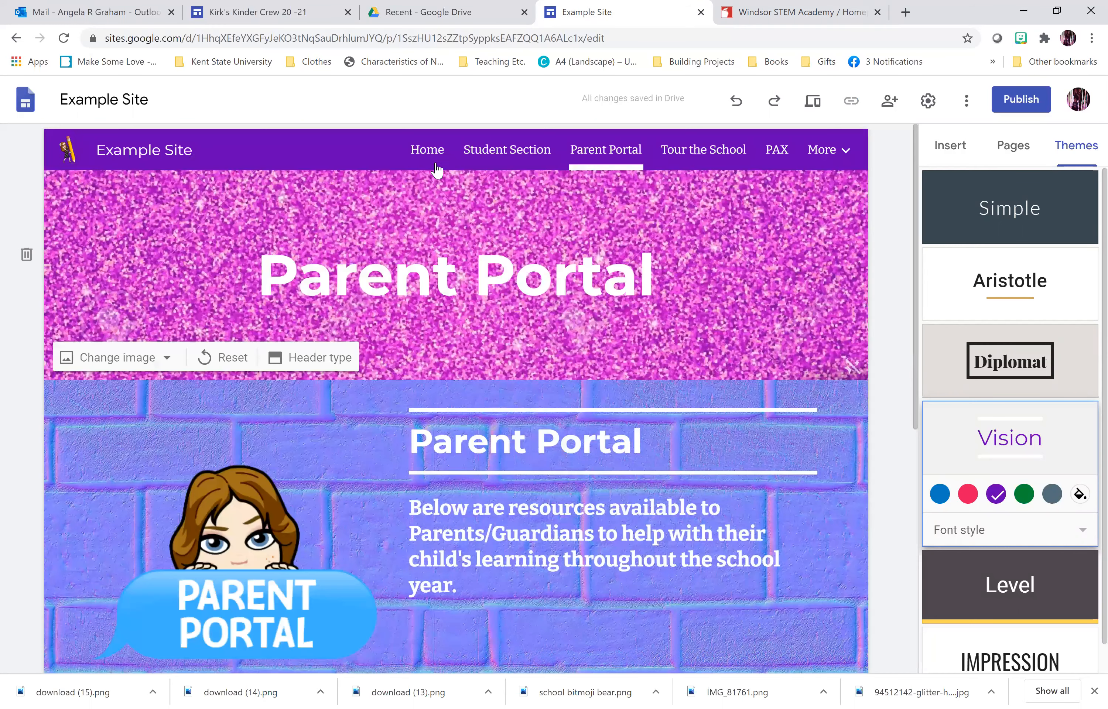
click(427, 150)
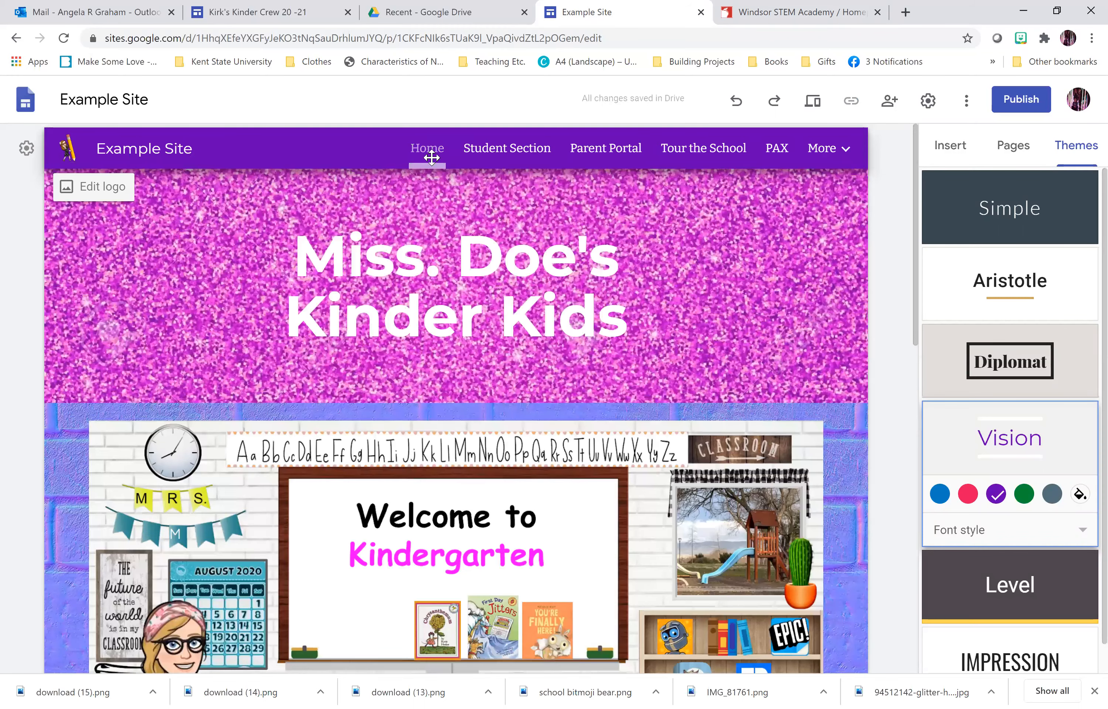
scroll(660, 378, down, 10)
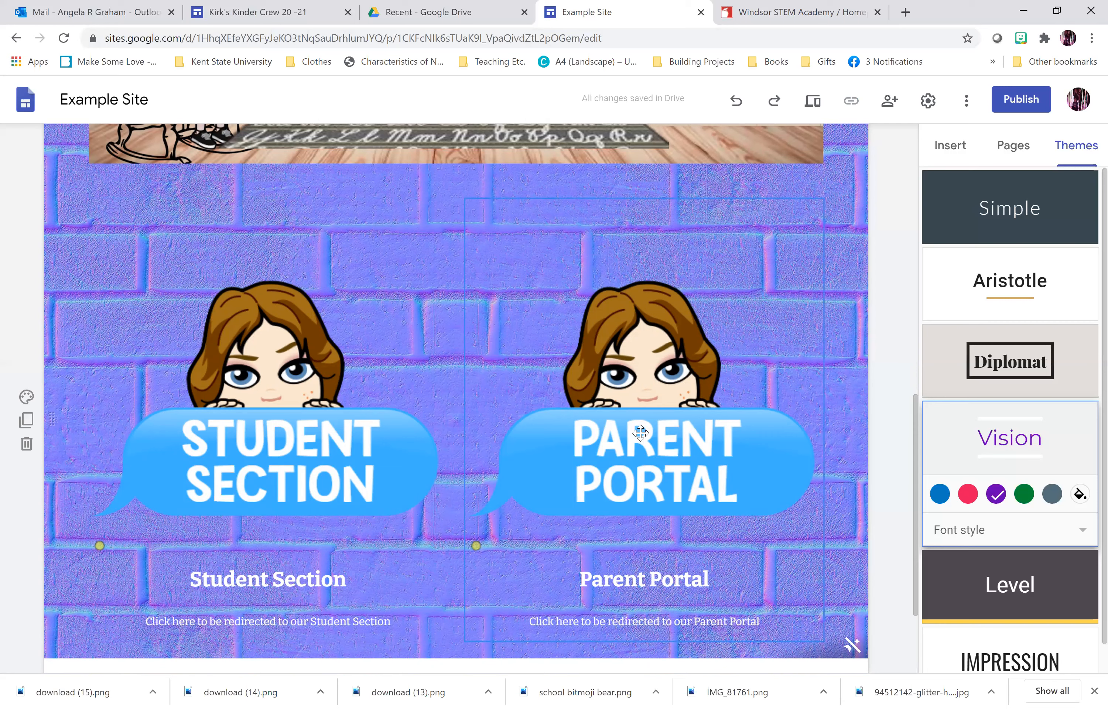
scroll(640, 432, up, 2)
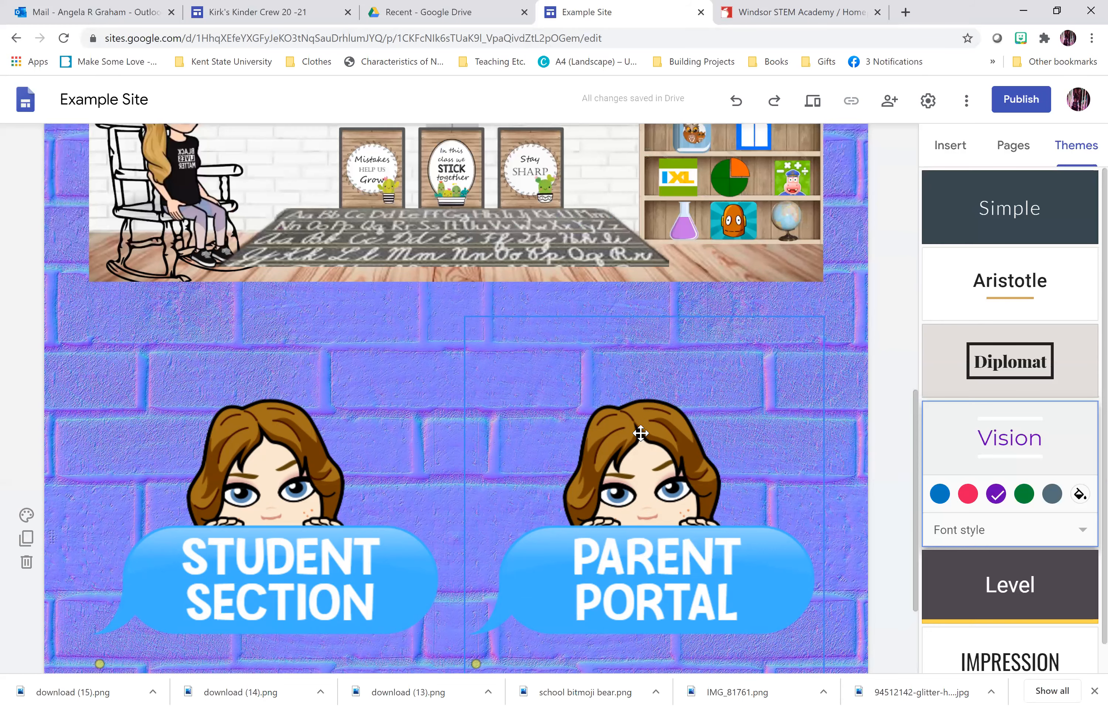
scroll(640, 432, up, 8)
scroll(618, 397, up, 2)
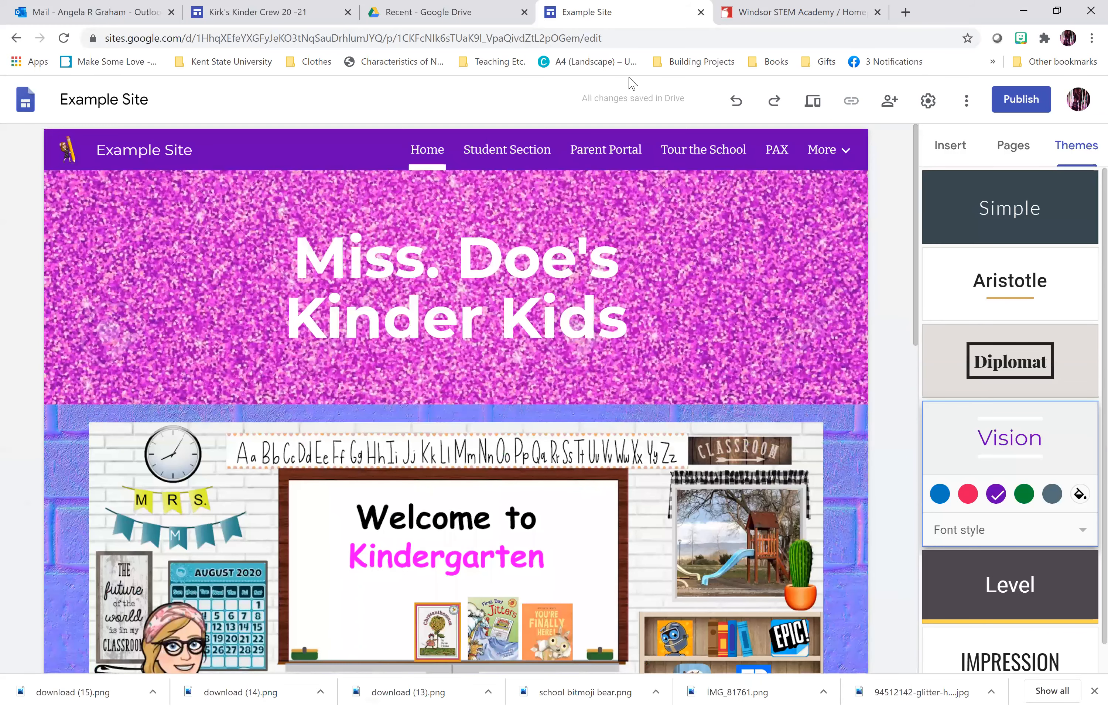
- Load youtube.com in the browser tab that holds the Windsor STEM Academy homepage
key(ctrl+Tab)
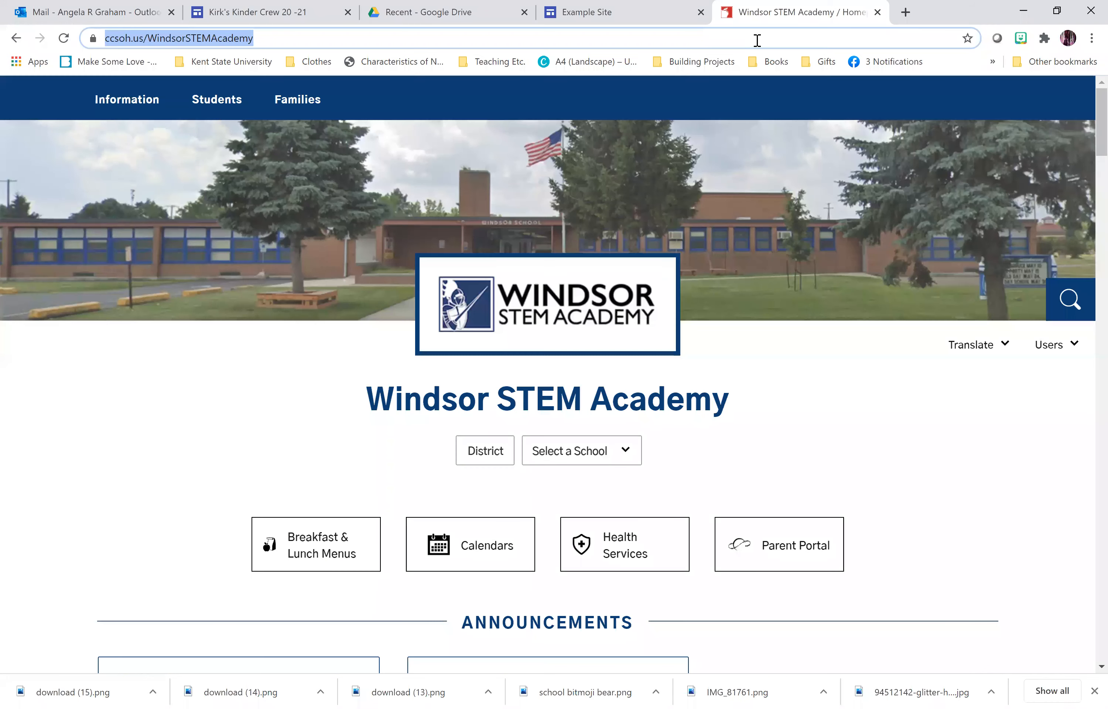
click(757, 41)
key(ctrl+BackSpace)
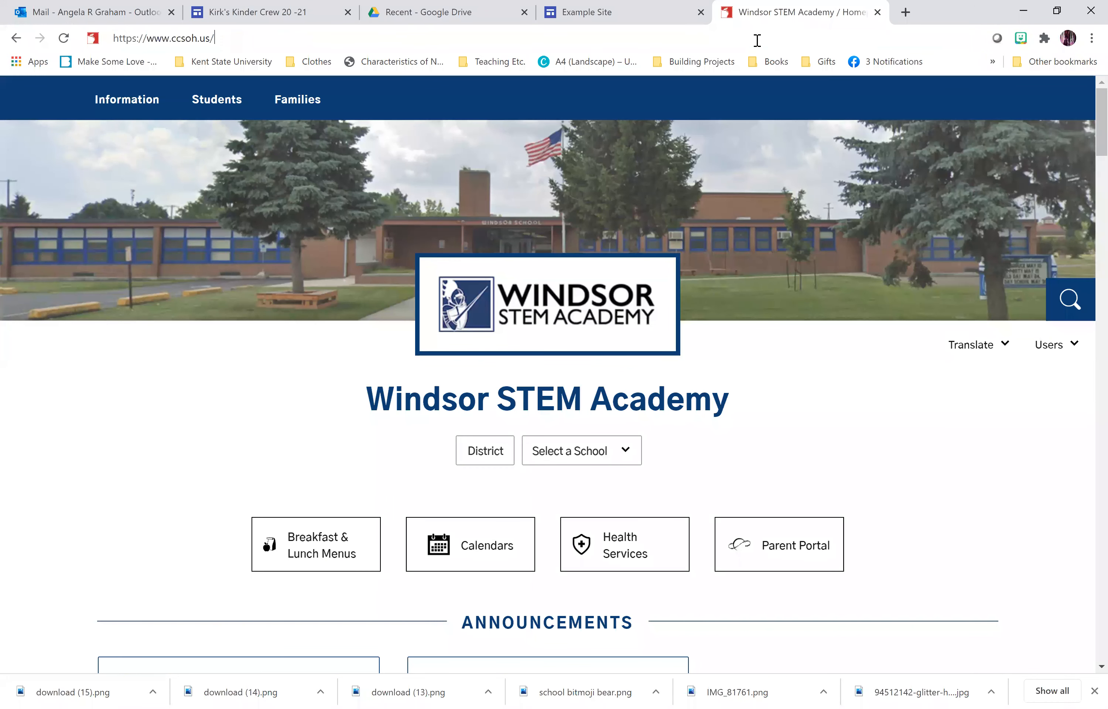
key(ctrl+BackSpace)
key(ctrl+BackSpace)
key(ctrl+BackSpace)
key(ctrl+BackSpace)
text(you)
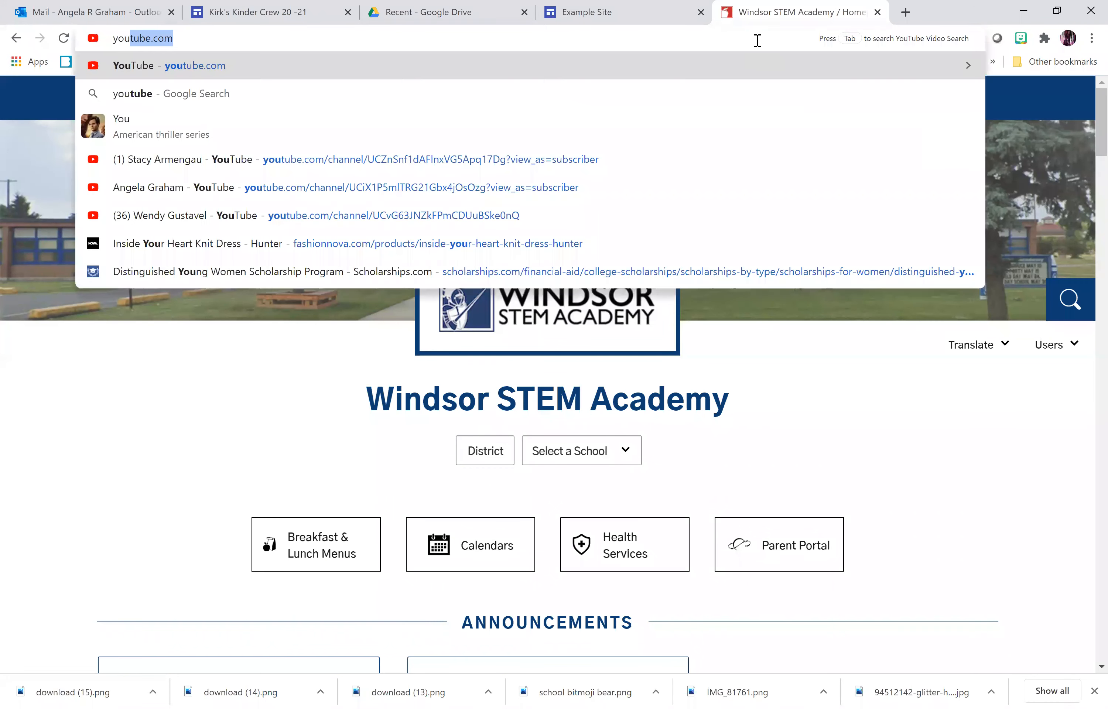
key(Return)
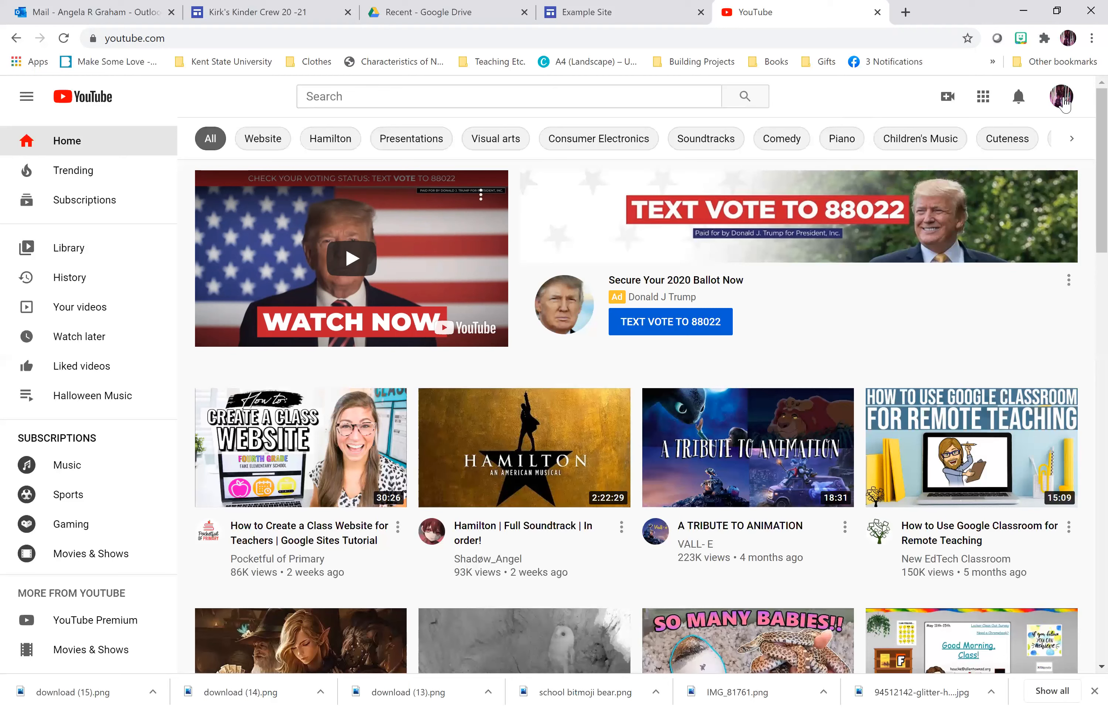
- Open the signed-in account's own YouTube channel, copy its web address and return to the YouTube homepage
click(1062, 98)
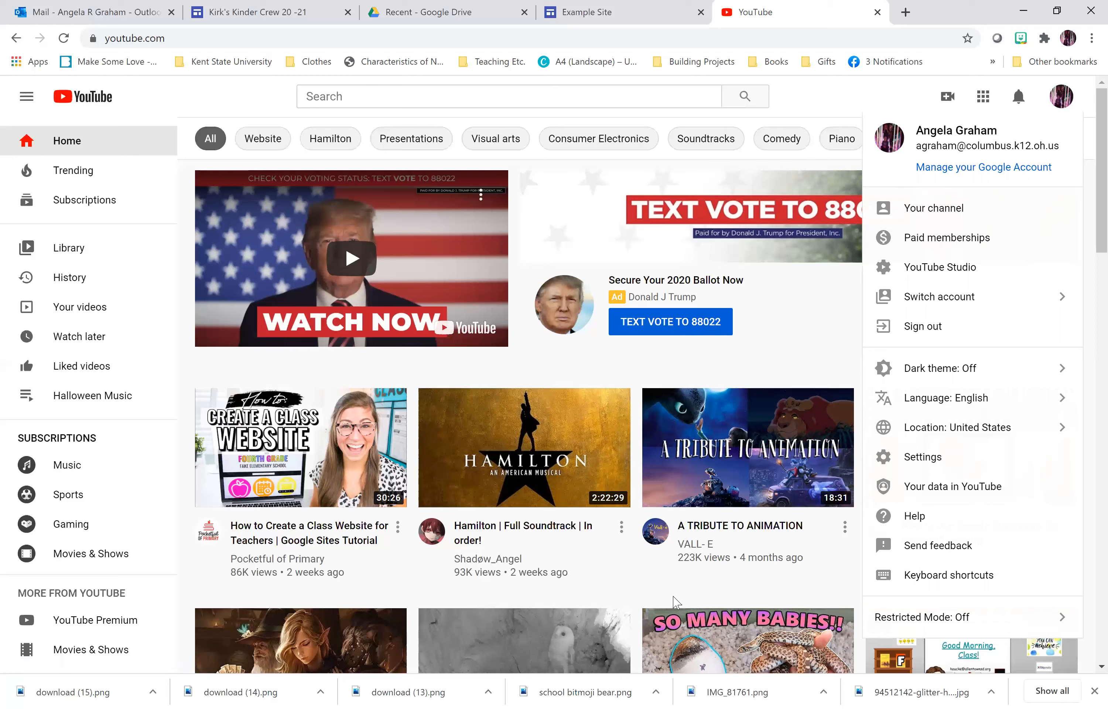
mouse_move(267, 461)
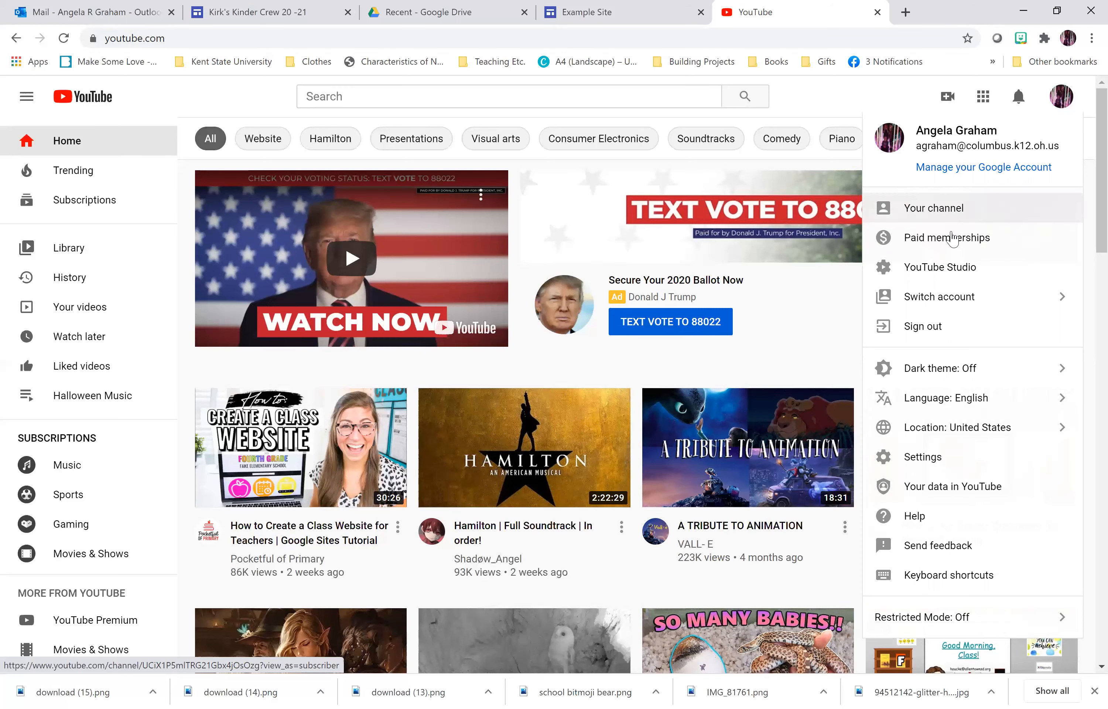
click(948, 215)
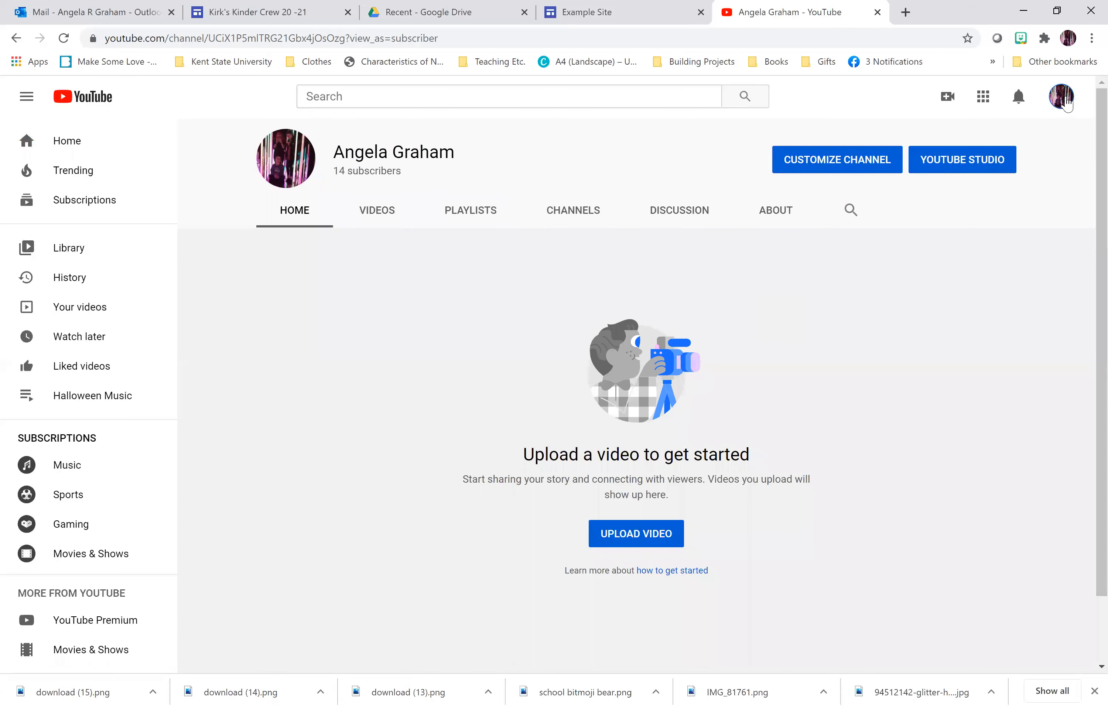
click(1065, 102)
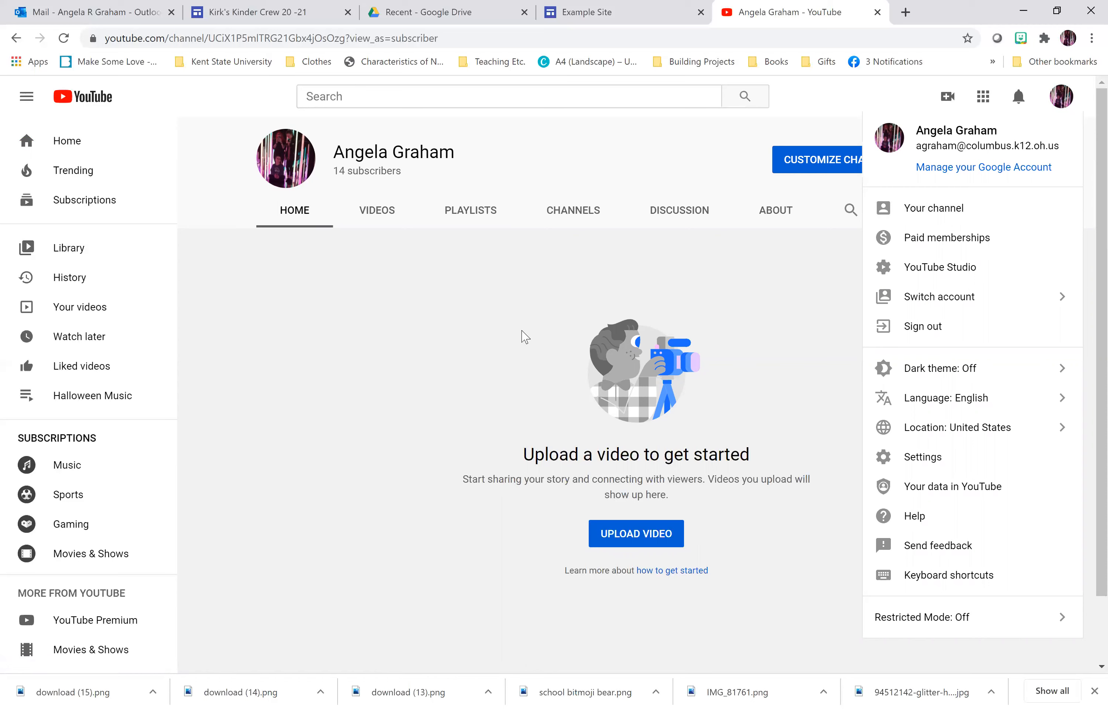
click(451, 386)
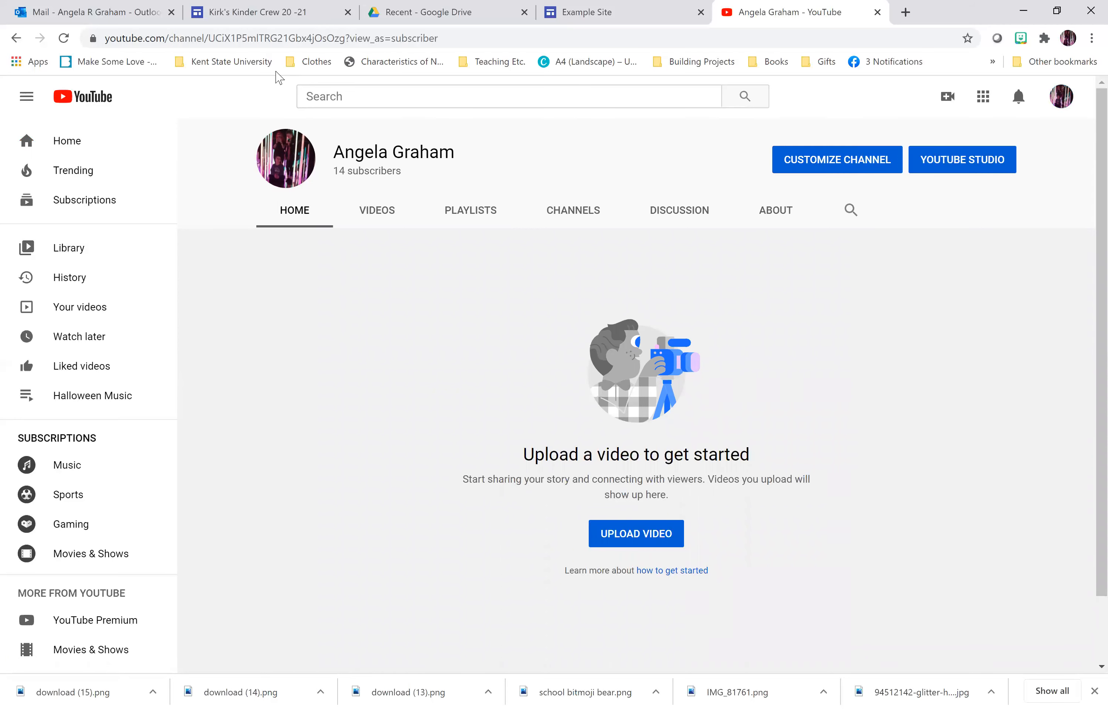
click(282, 40)
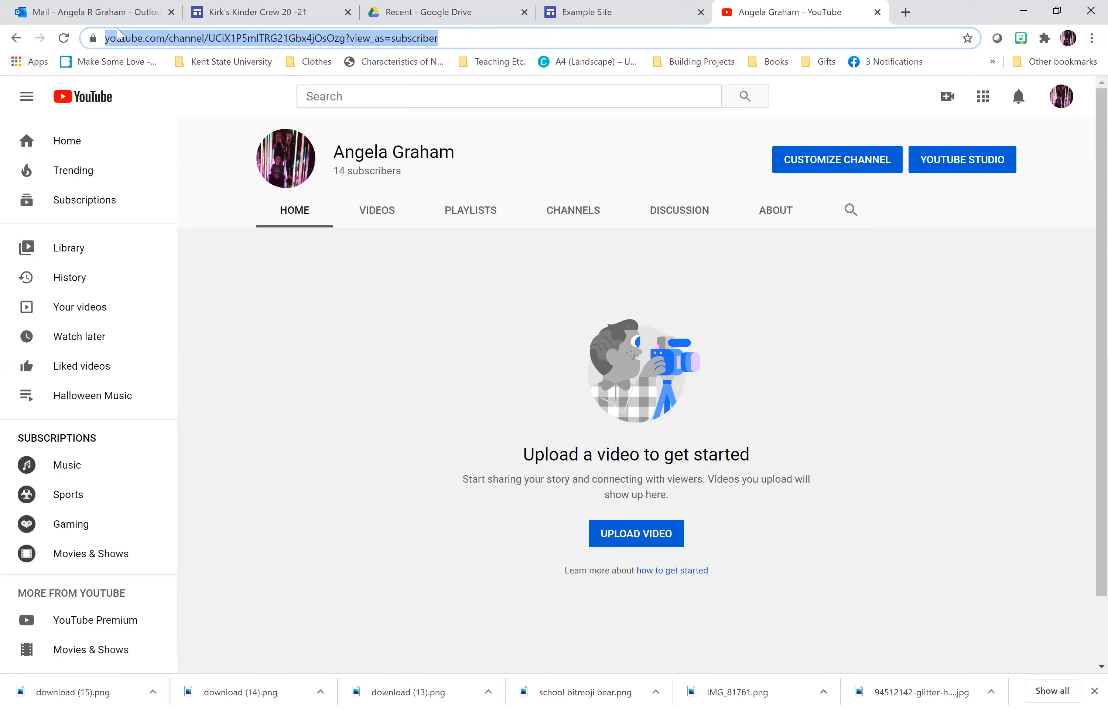
click(10, 39)
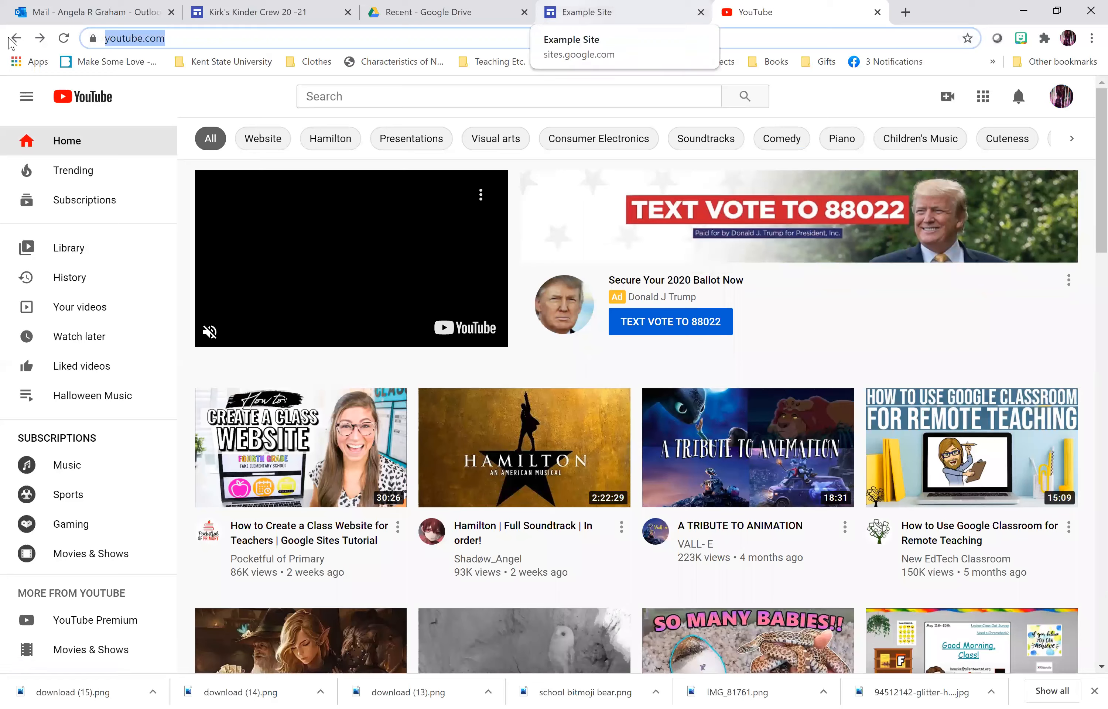
- Switch to the Example Site editor and link the Student Section page's YouTube image to the copied channel address
click(586, 12)
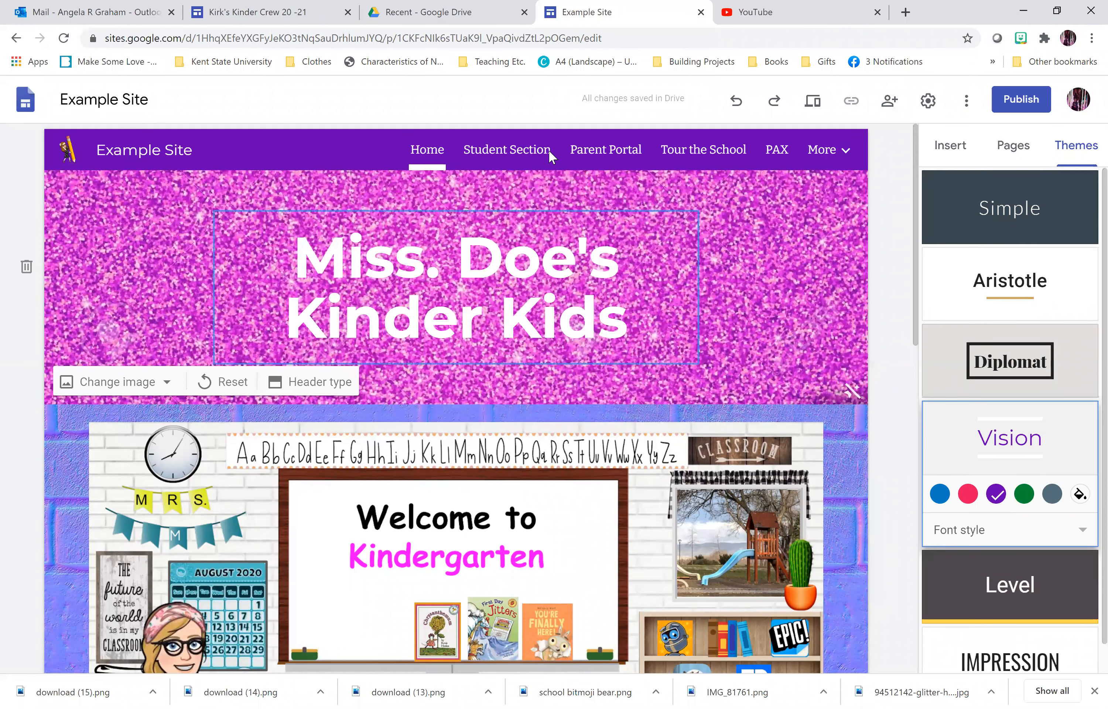
click(532, 151)
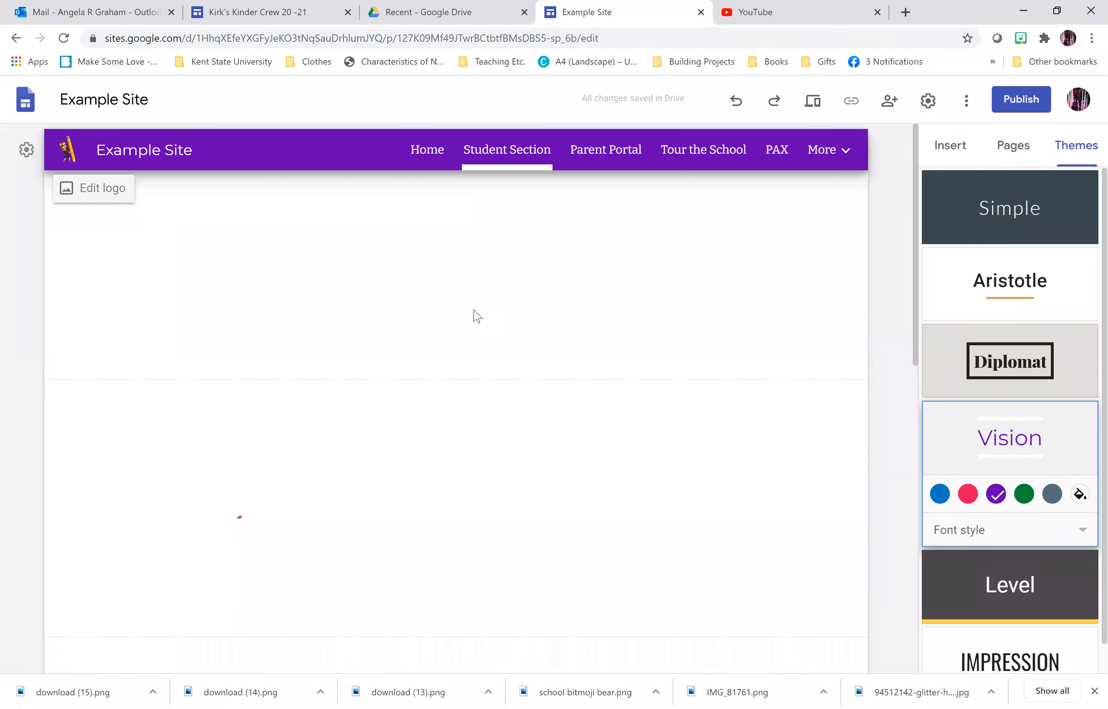
scroll(576, 502, down, 5)
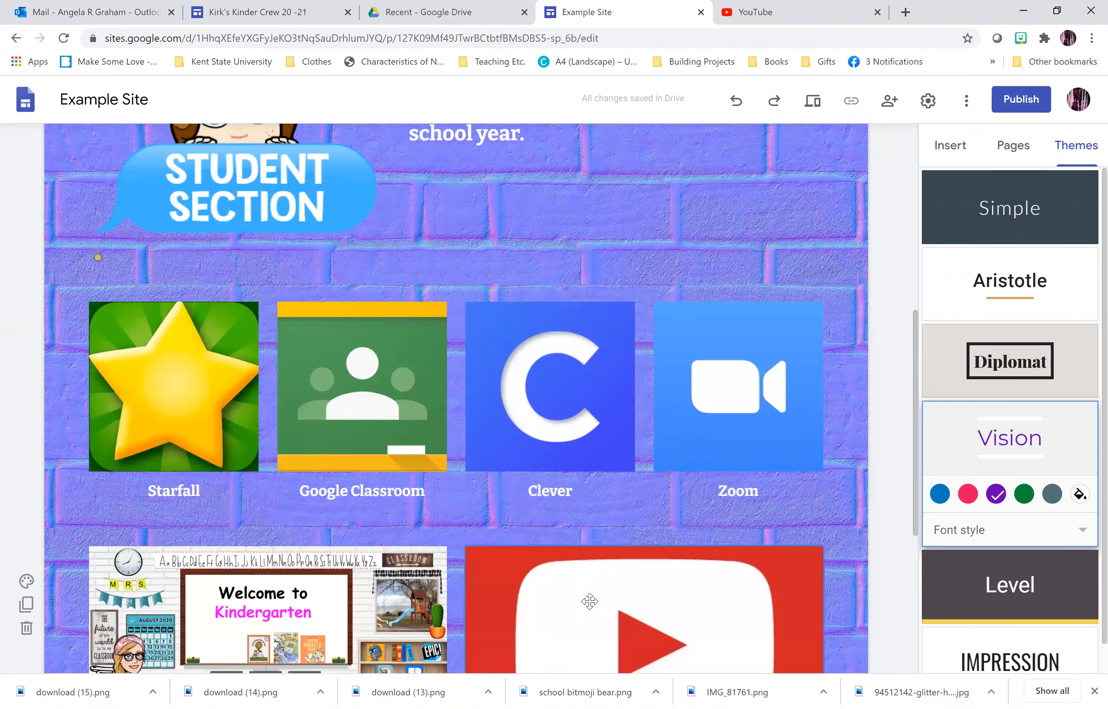
click(590, 601)
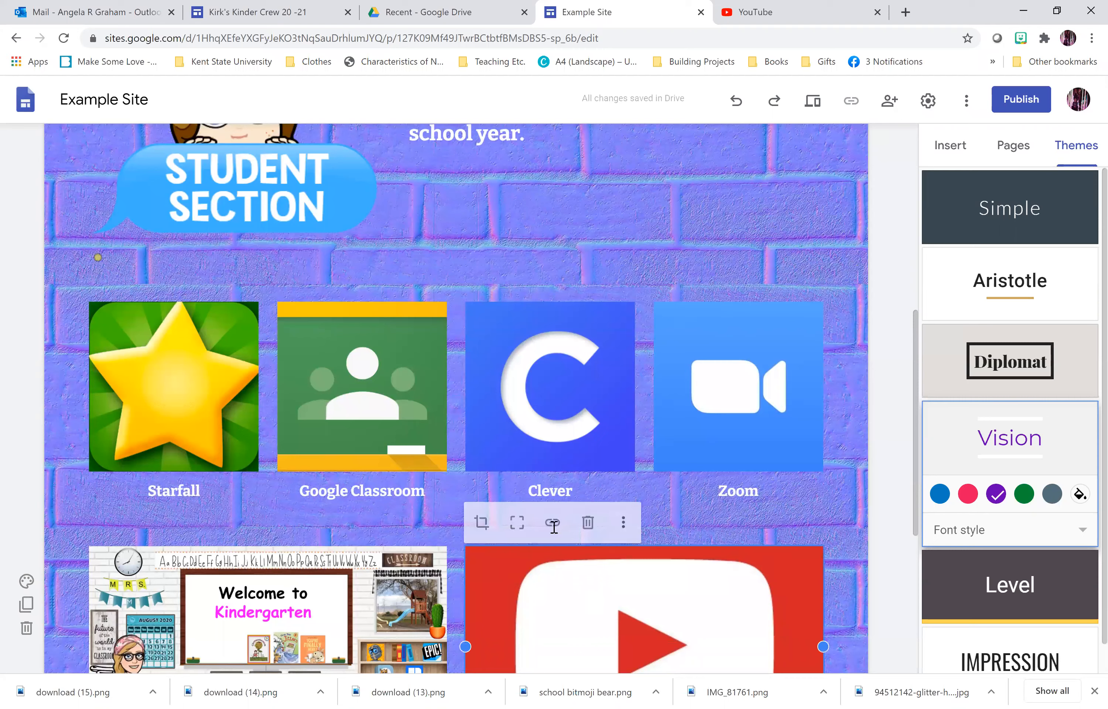
click(553, 523)
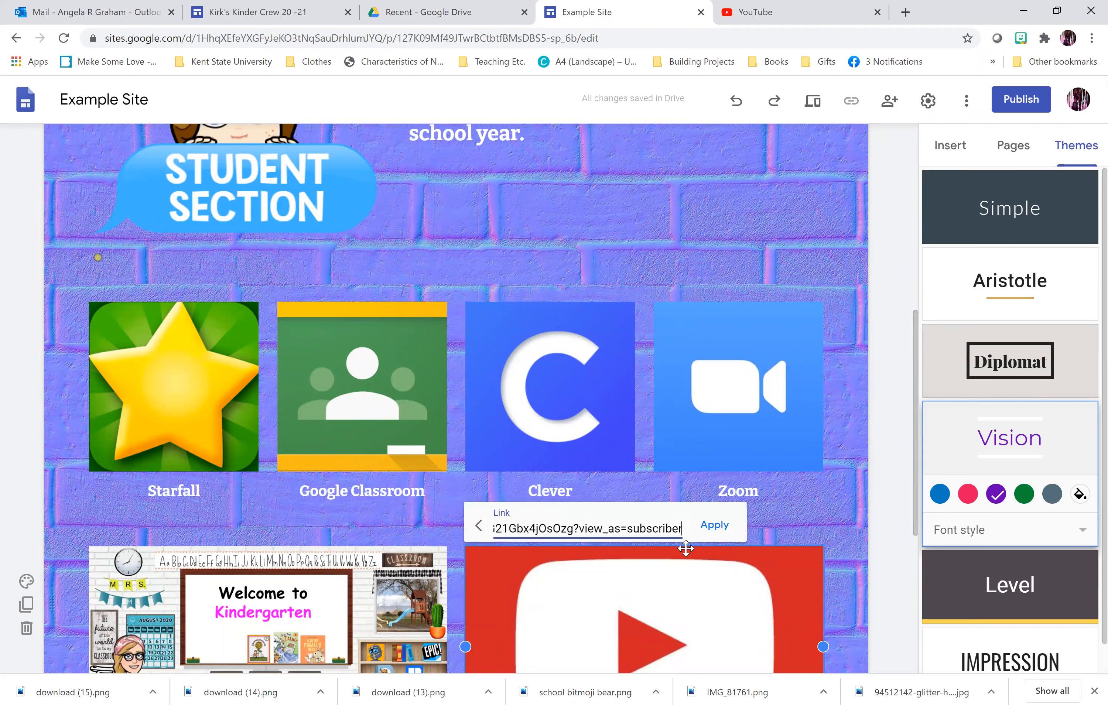
click(713, 526)
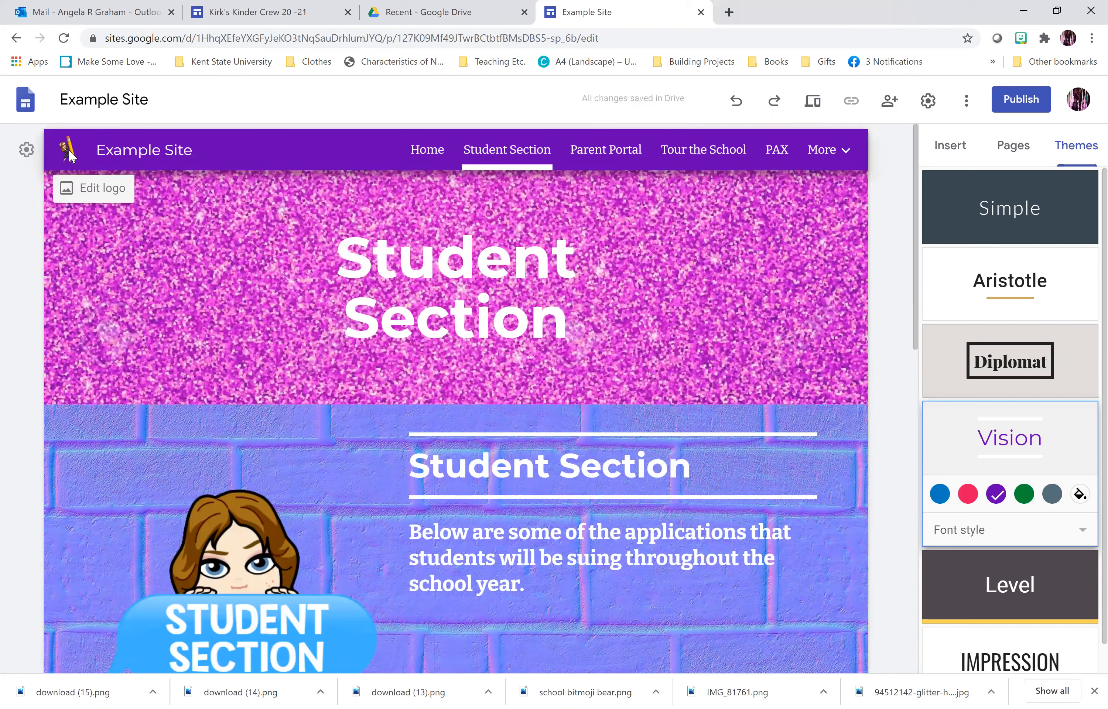
- Preview the Student Section page at large-screen size and in the tablet layout, checking its resource images
click(798, 146)
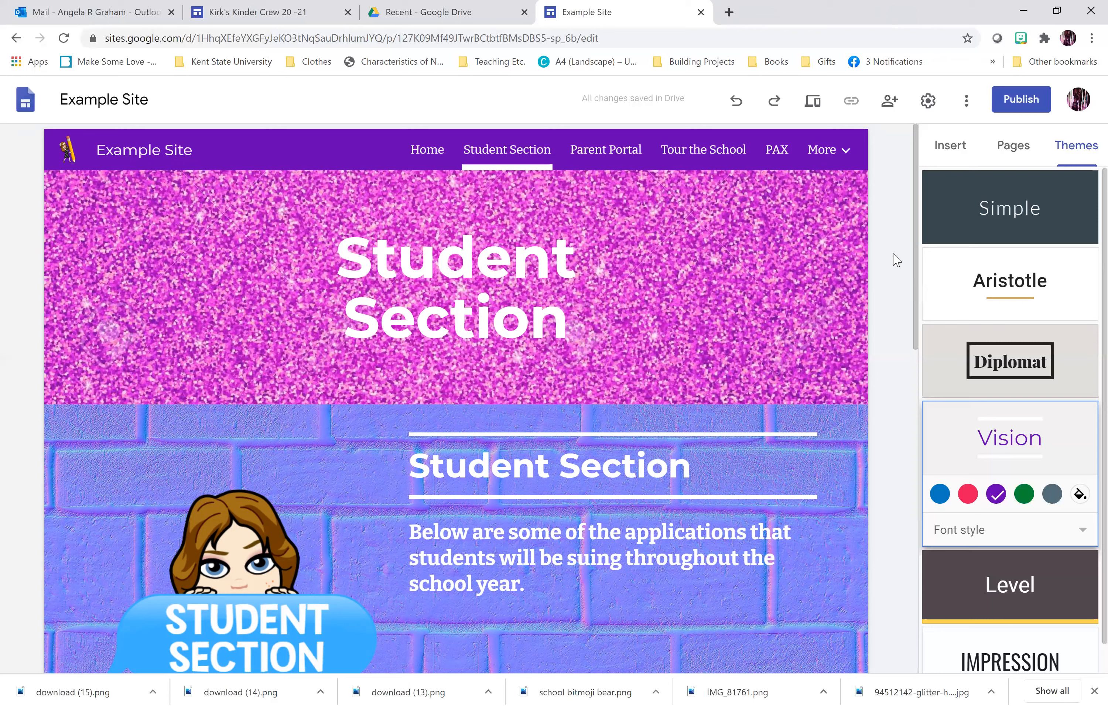
click(813, 102)
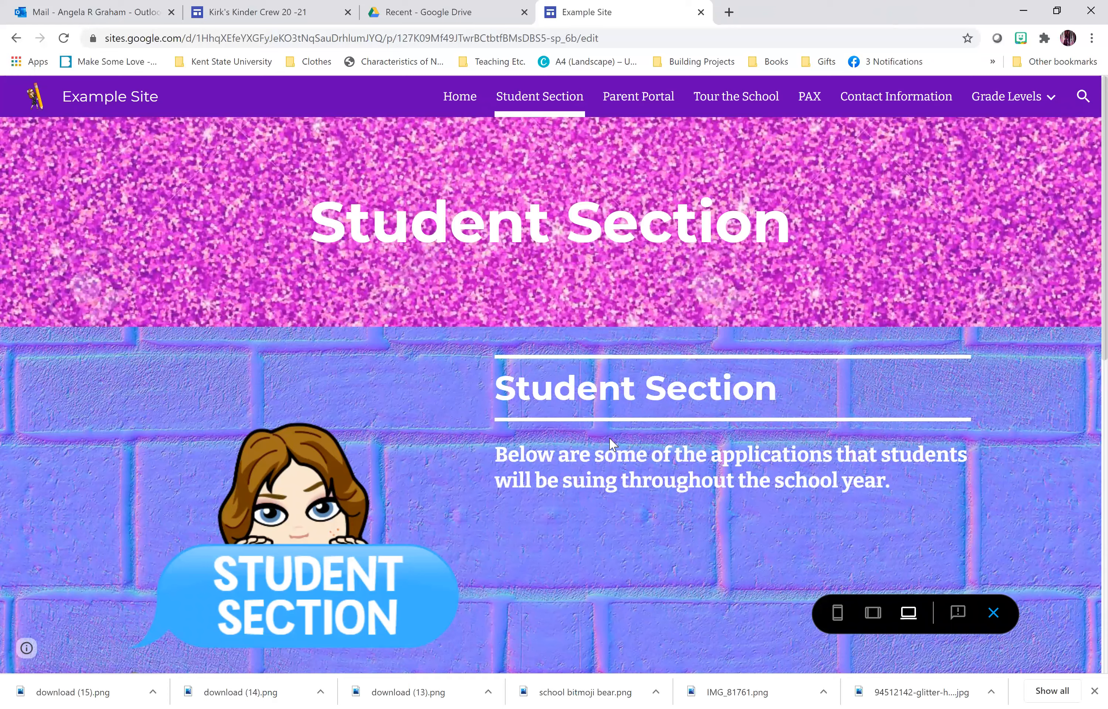
scroll(609, 439, down, 12)
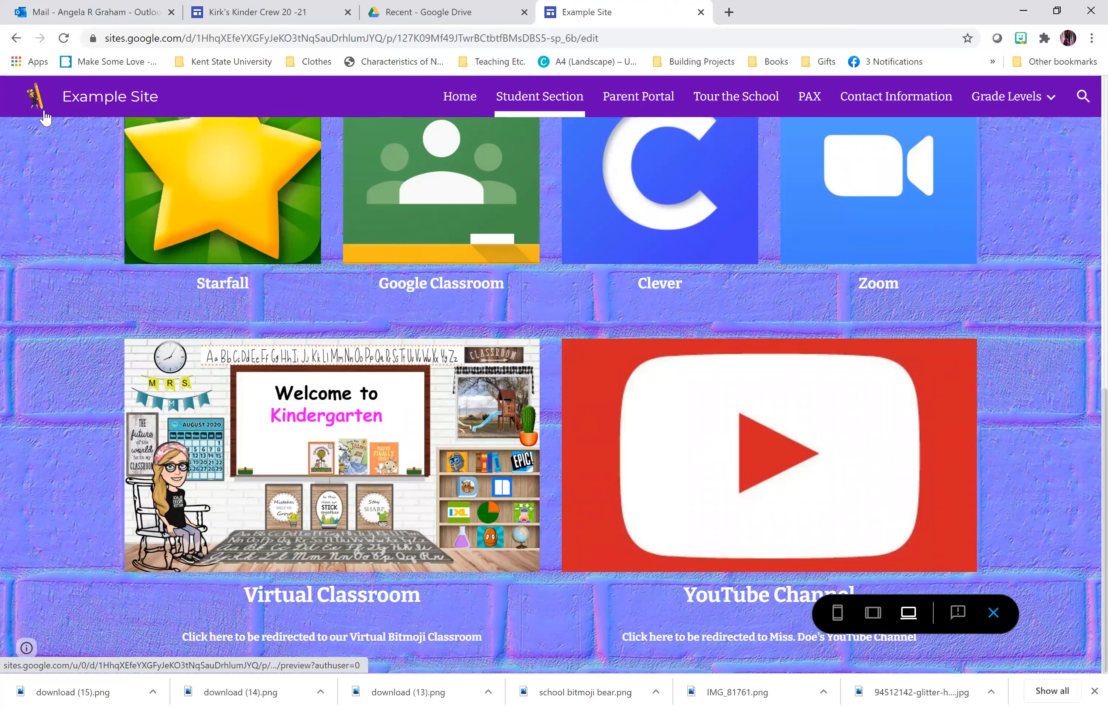
click(45, 118)
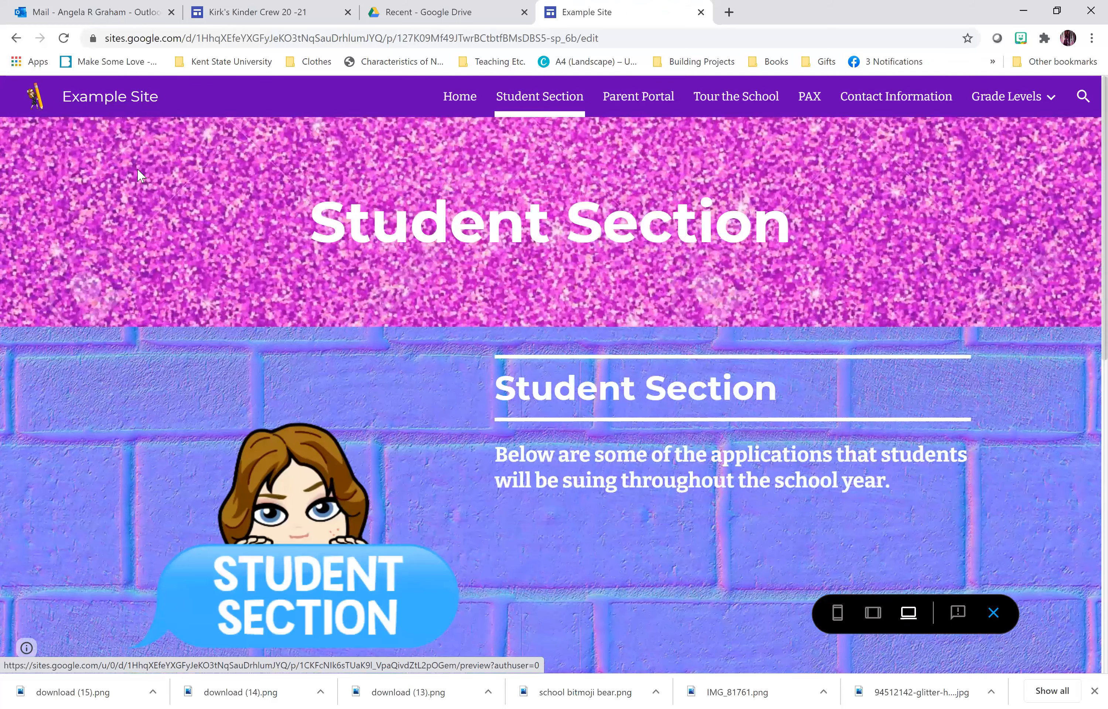
click(882, 620)
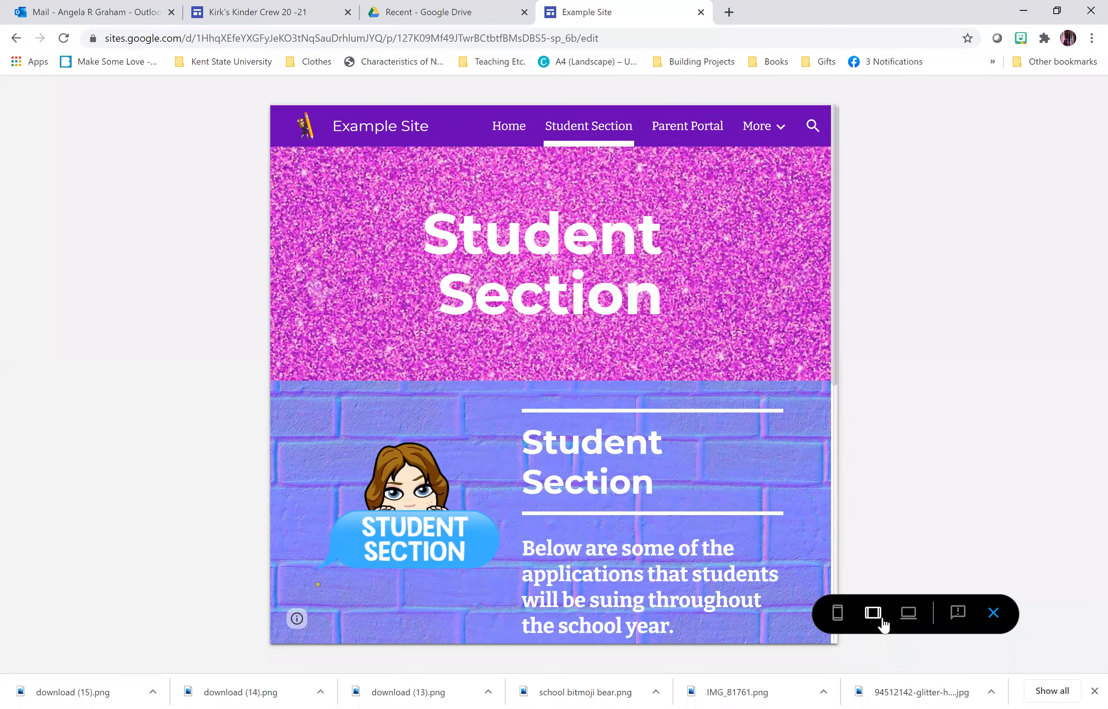
scroll(615, 446, down, 10)
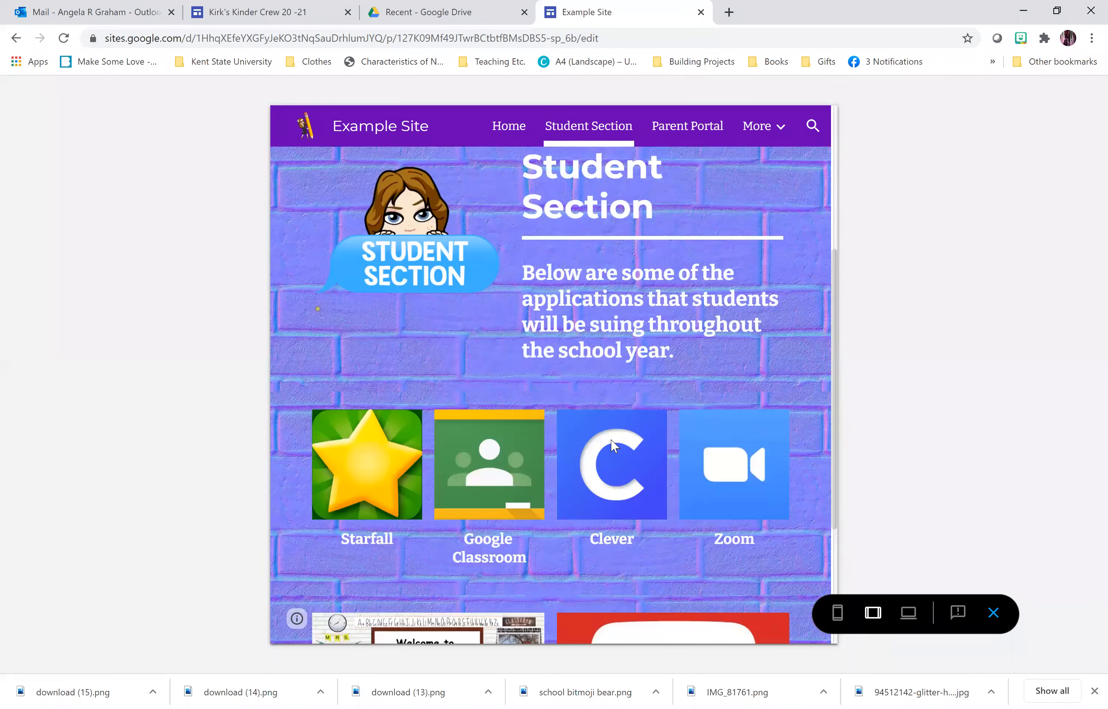
- Open the Home page in the tablet preview and look over its classroom scene and section images
scroll(612, 447, up, 10)
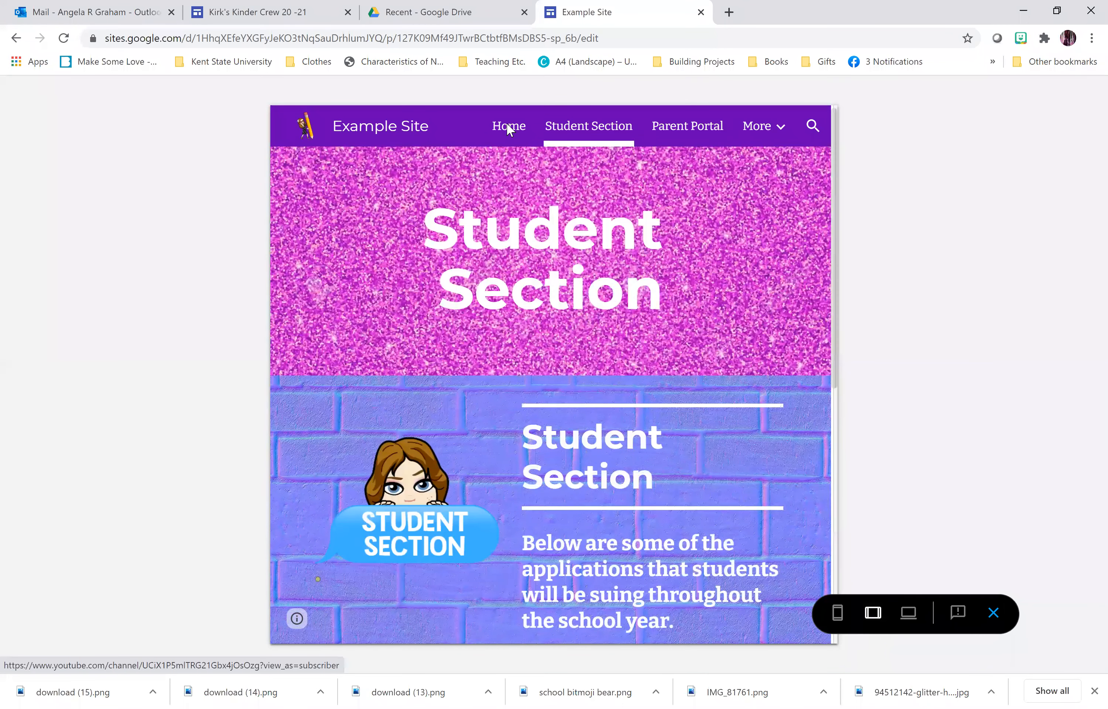
click(509, 128)
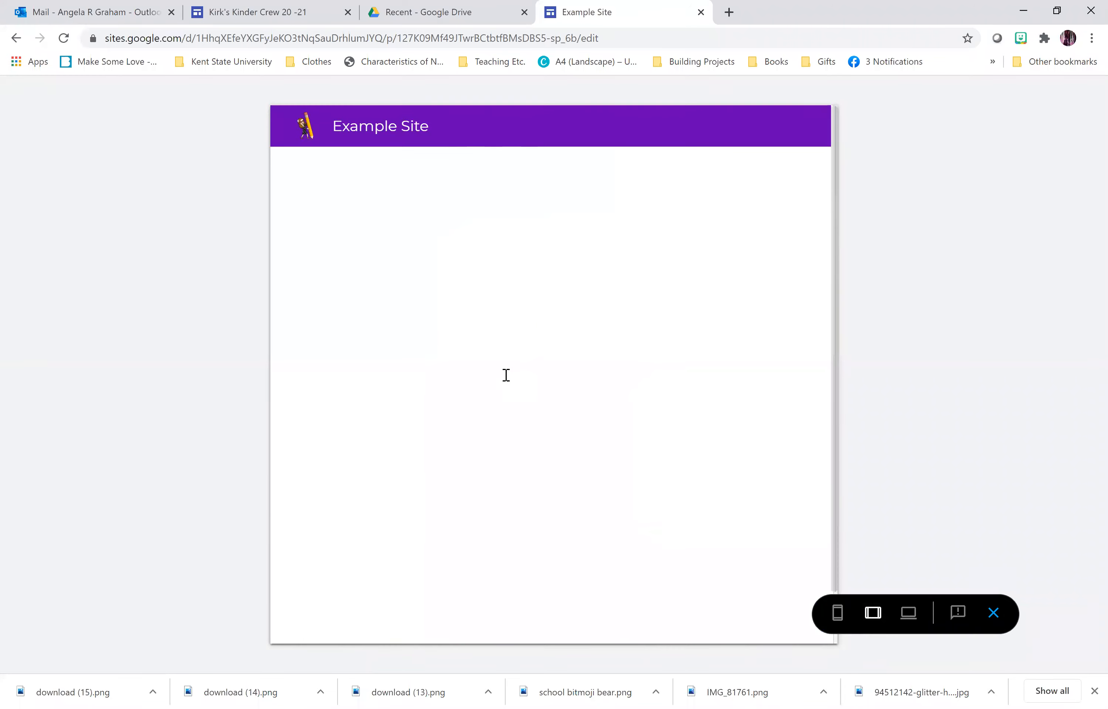
scroll(522, 332, down, 5)
scroll(521, 331, down, 1)
- Check the Grade Levels page and its list of subpages in the tablet preview, opening the Kindergarten subpage
click(779, 128)
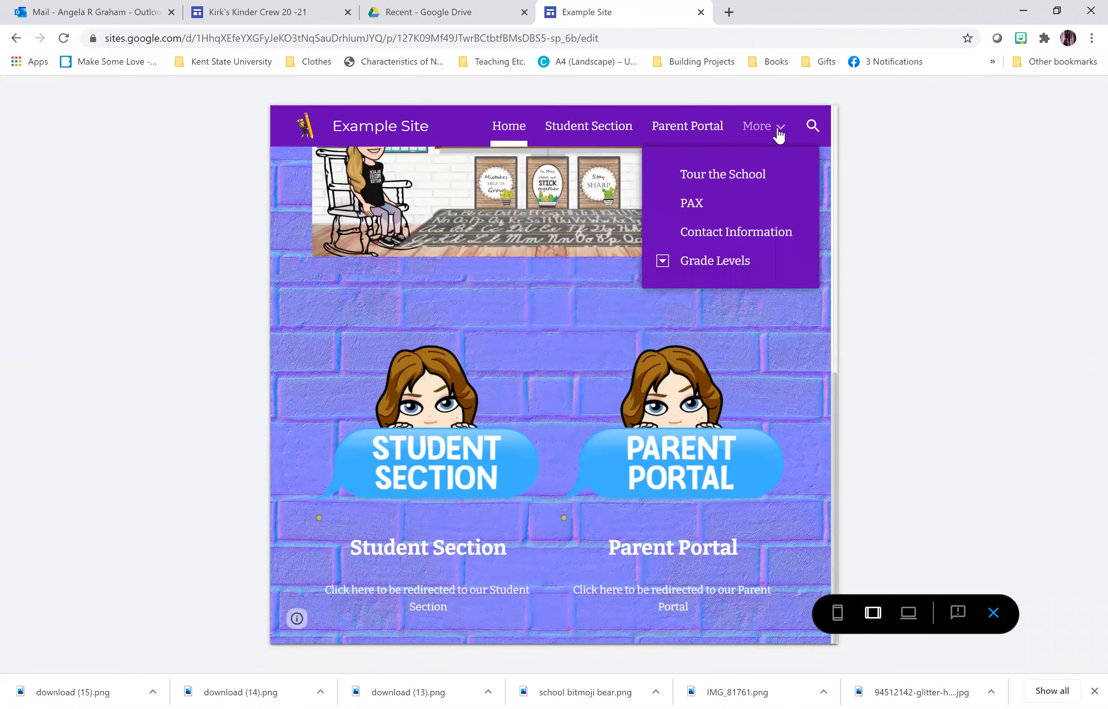
click(698, 258)
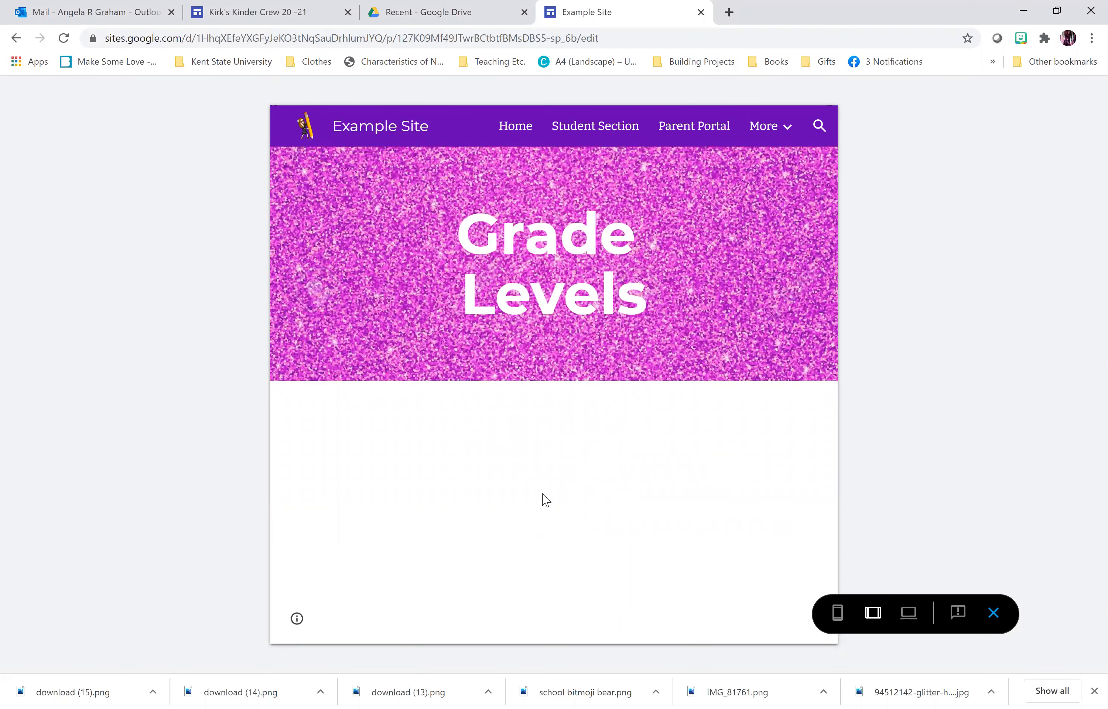
click(786, 132)
click(786, 133)
click(786, 133)
click(669, 265)
click(770, 134)
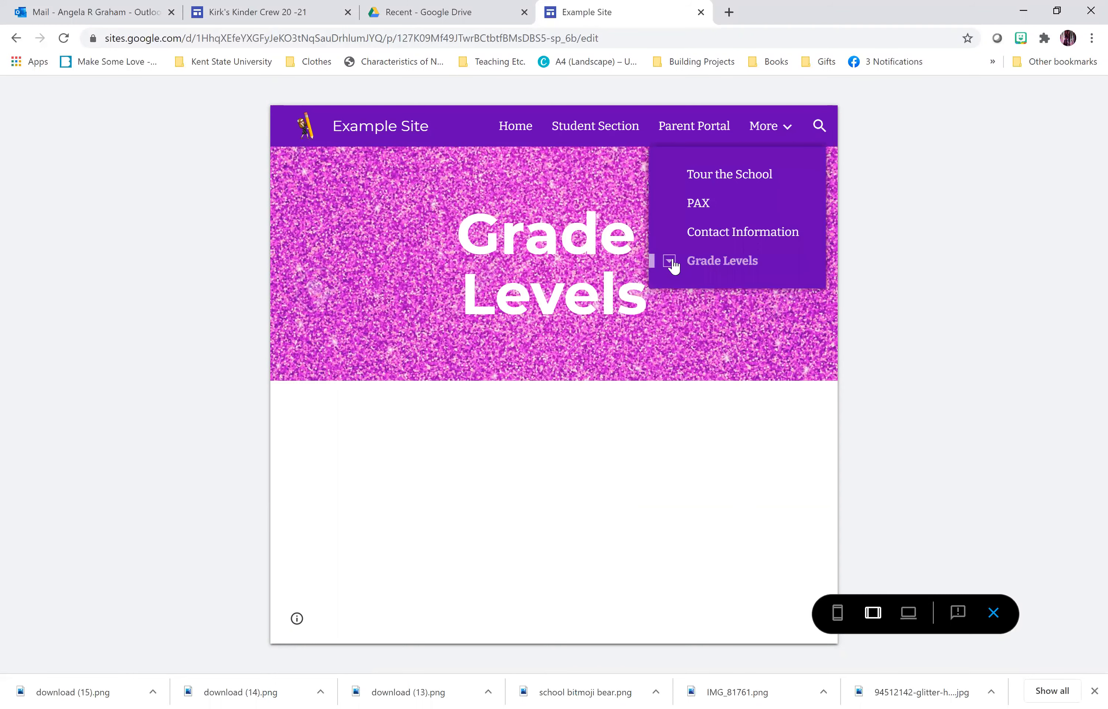
click(671, 261)
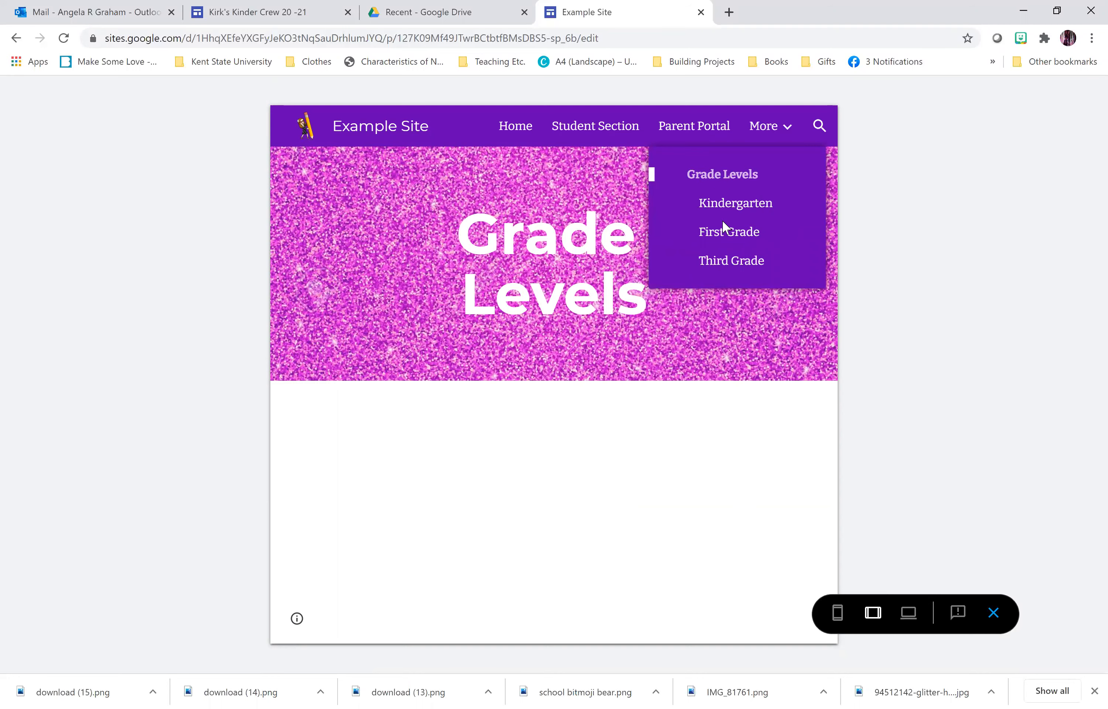
click(723, 210)
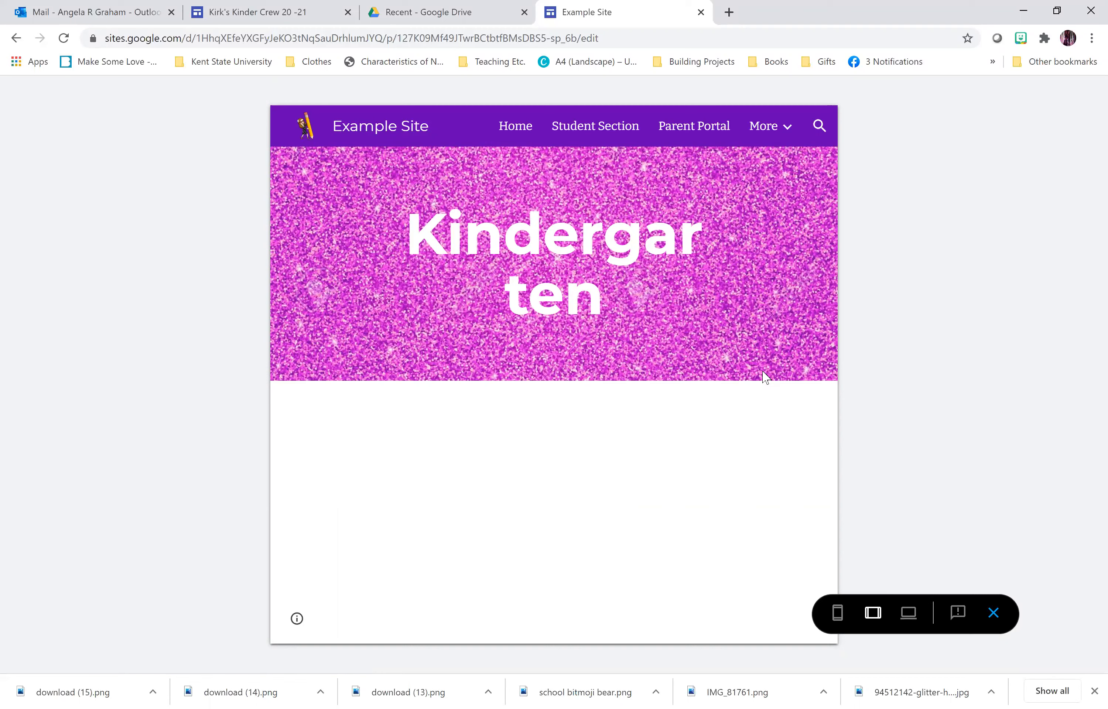
- Preview the site in the phone layout, check its navigation list and the Student Section page, and exit the preview
click(838, 614)
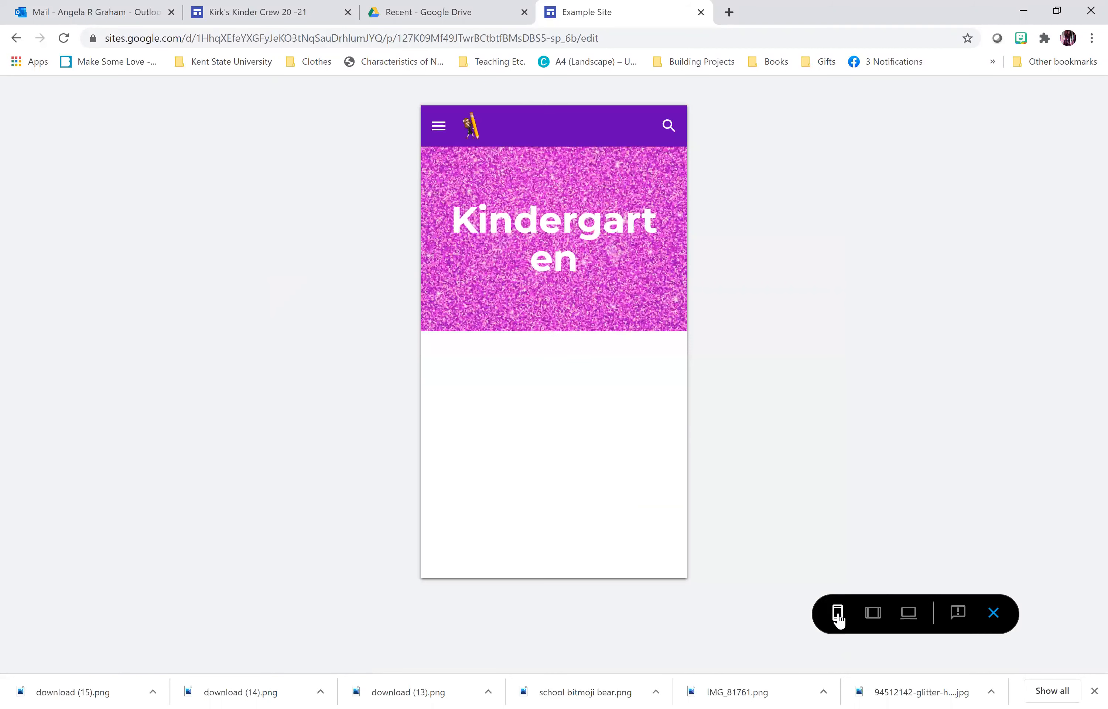
click(438, 129)
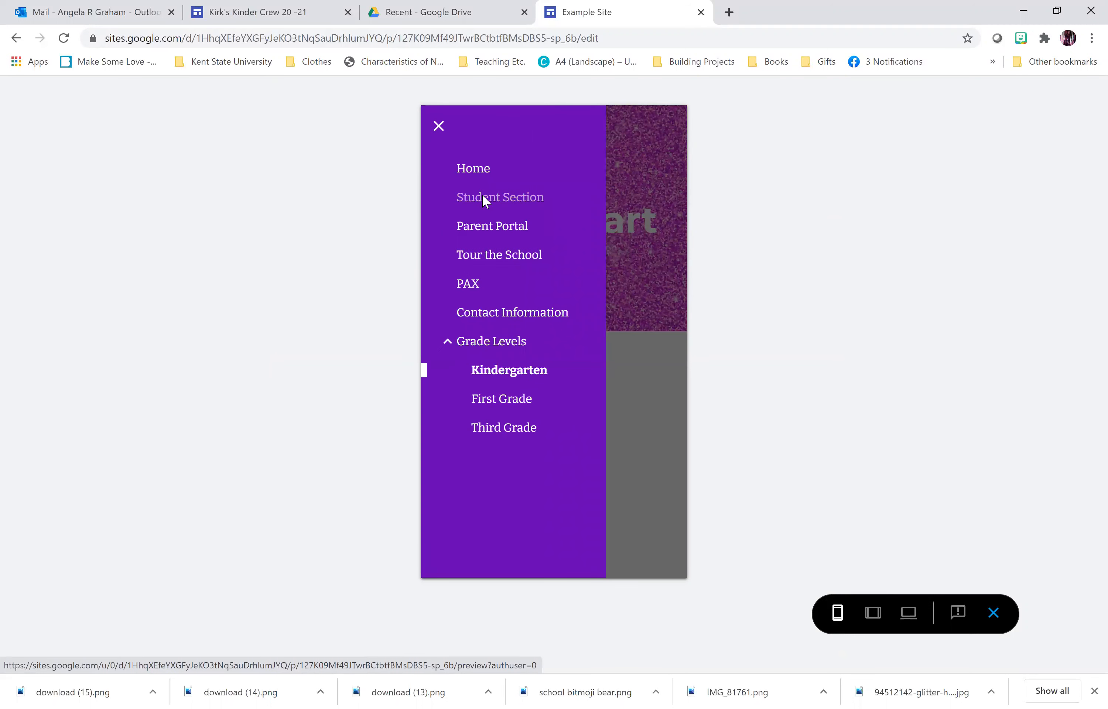
click(482, 194)
scroll(496, 375, down, 5)
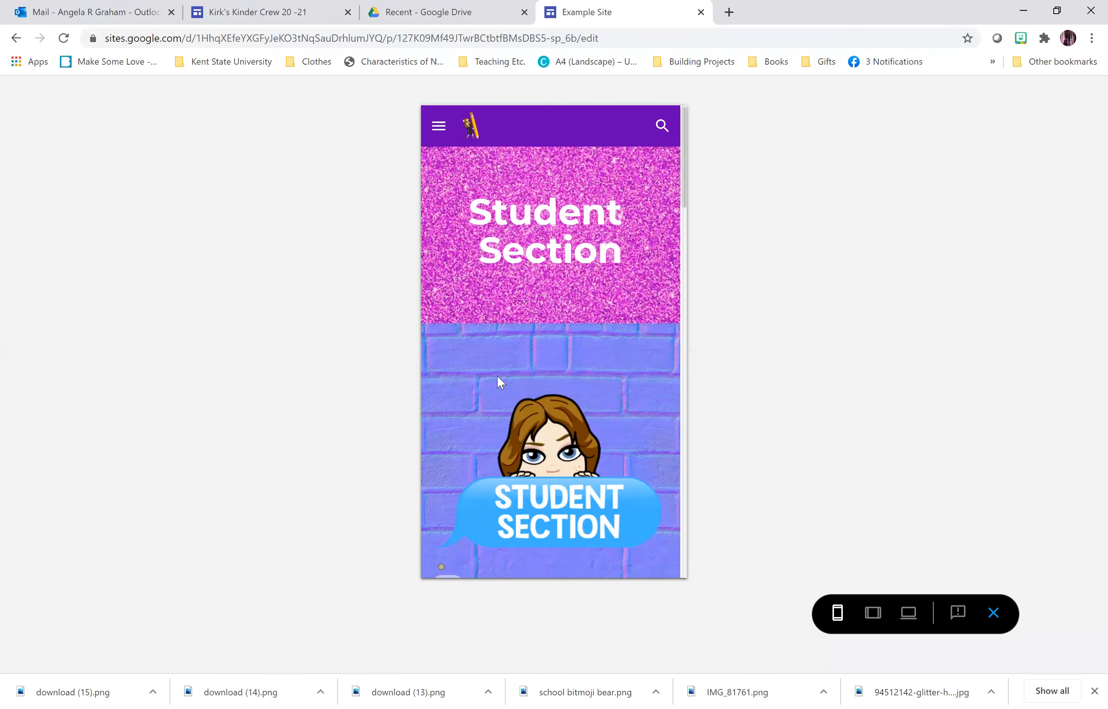
scroll(496, 375, down, 13)
scroll(496, 375, up, 7)
click(995, 615)
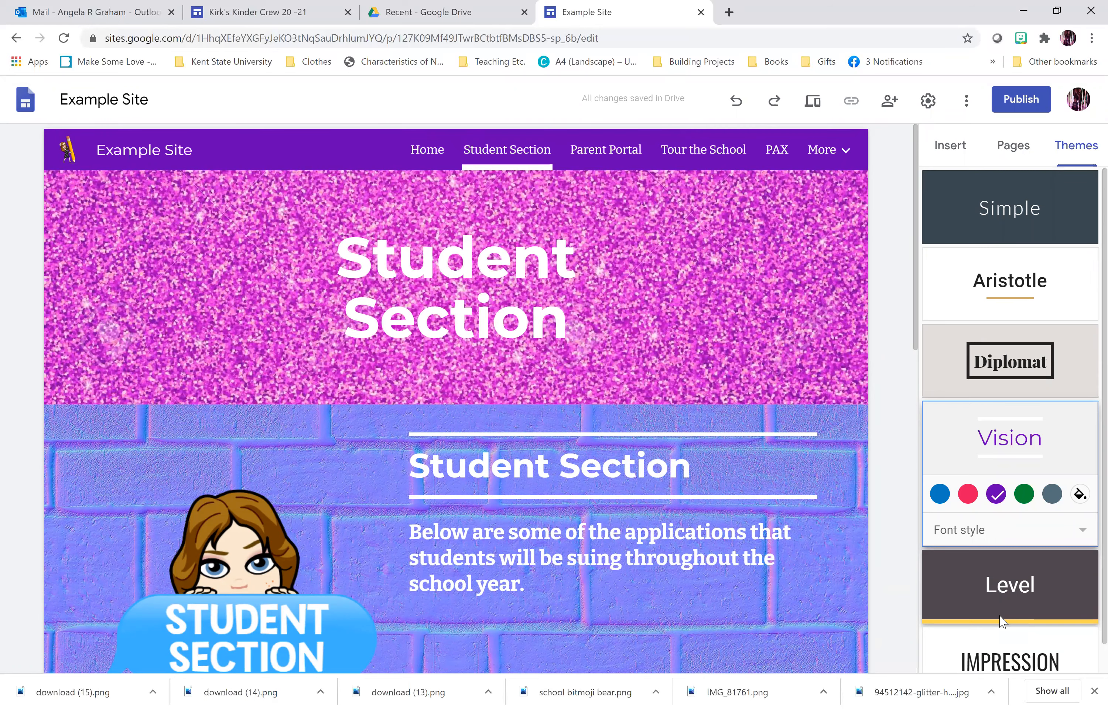
- Start publishing the site and set its web address to example-windsor
click(1021, 111)
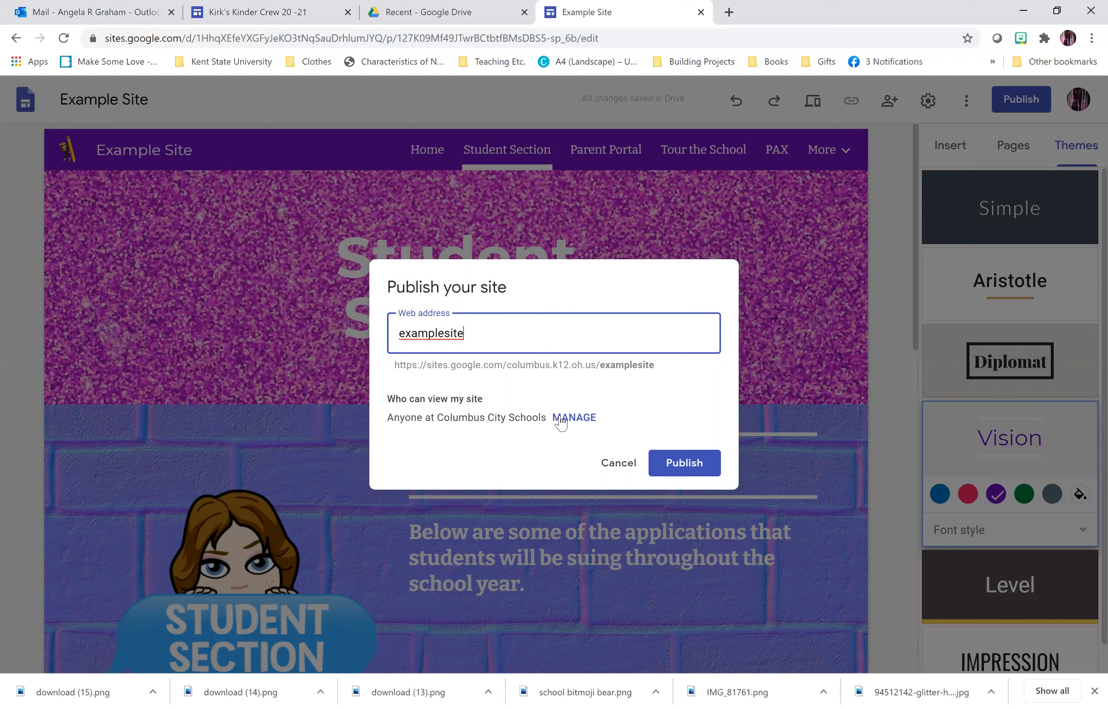
key(BackSpace)
key(BackSpace)
key(BackSpace)
key(BackSpace)
key(BackSpace)
key(BackSpace)
key(BackSpace)
key(BackSpace)
key(BackSpace)
key(BackSpace)
key(BackSpace)
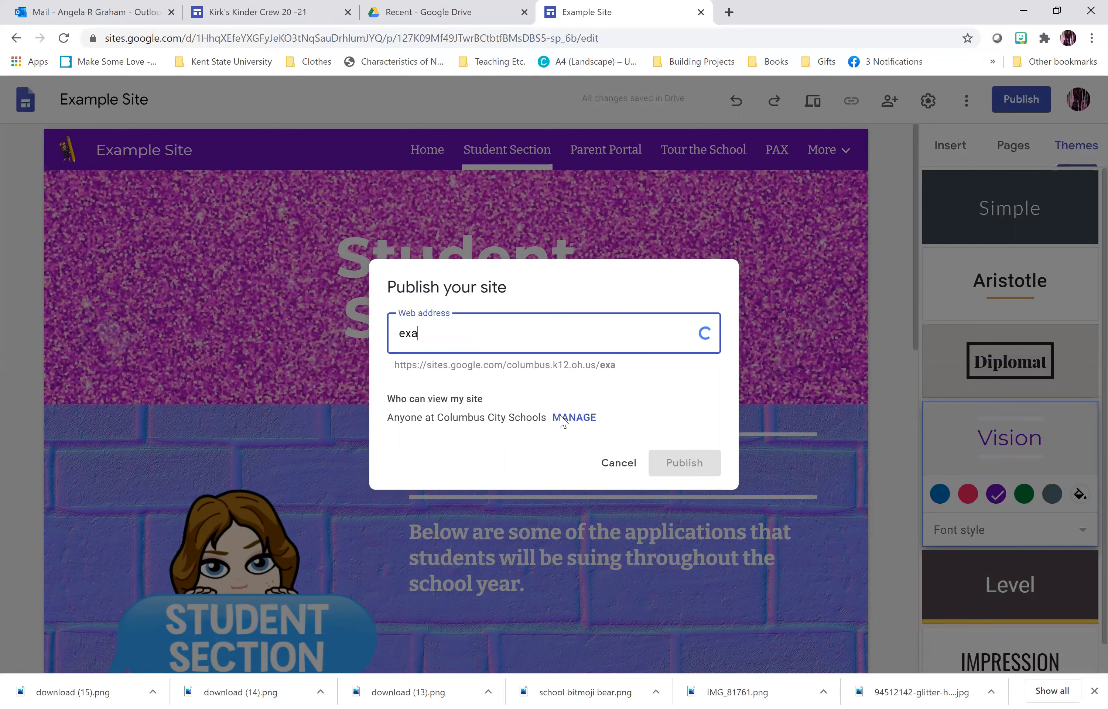
text(example-)
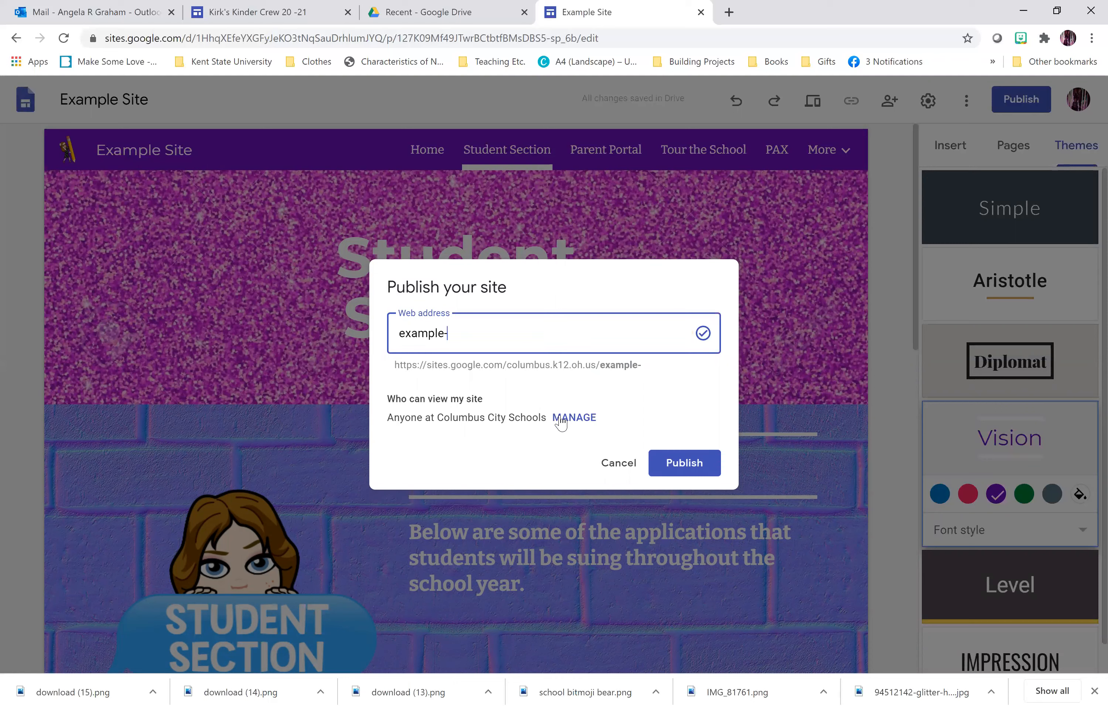
text(windsor)
- Make the published site viewable by the public, leaving the draft restricted
click(560, 418)
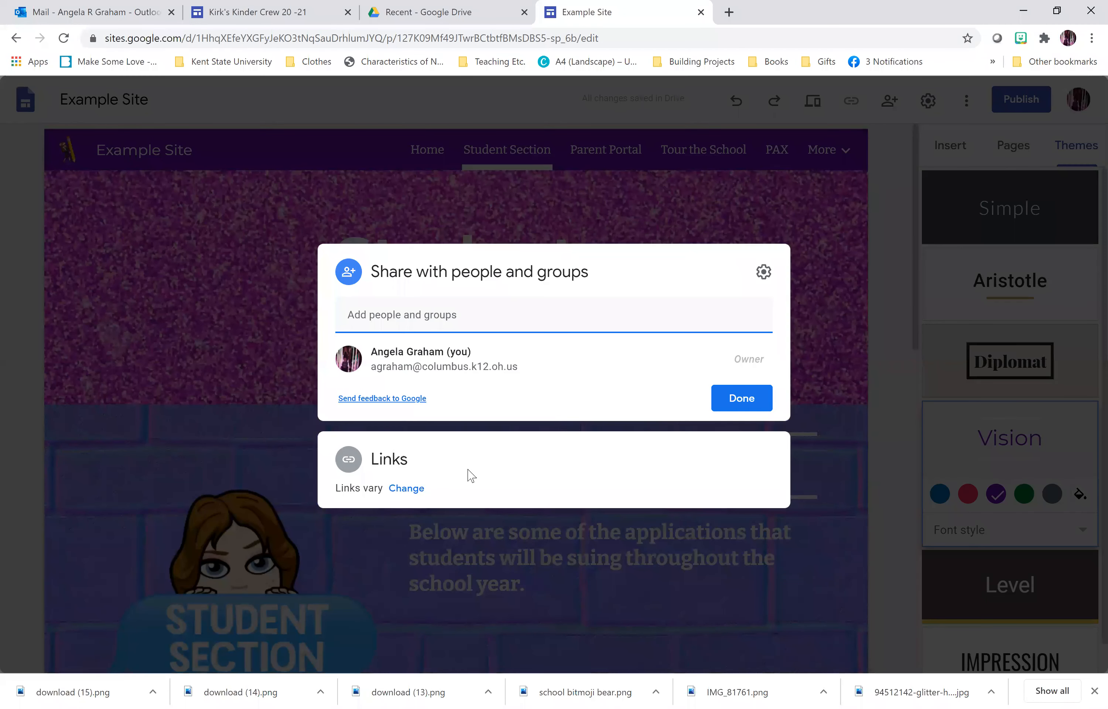
click(405, 488)
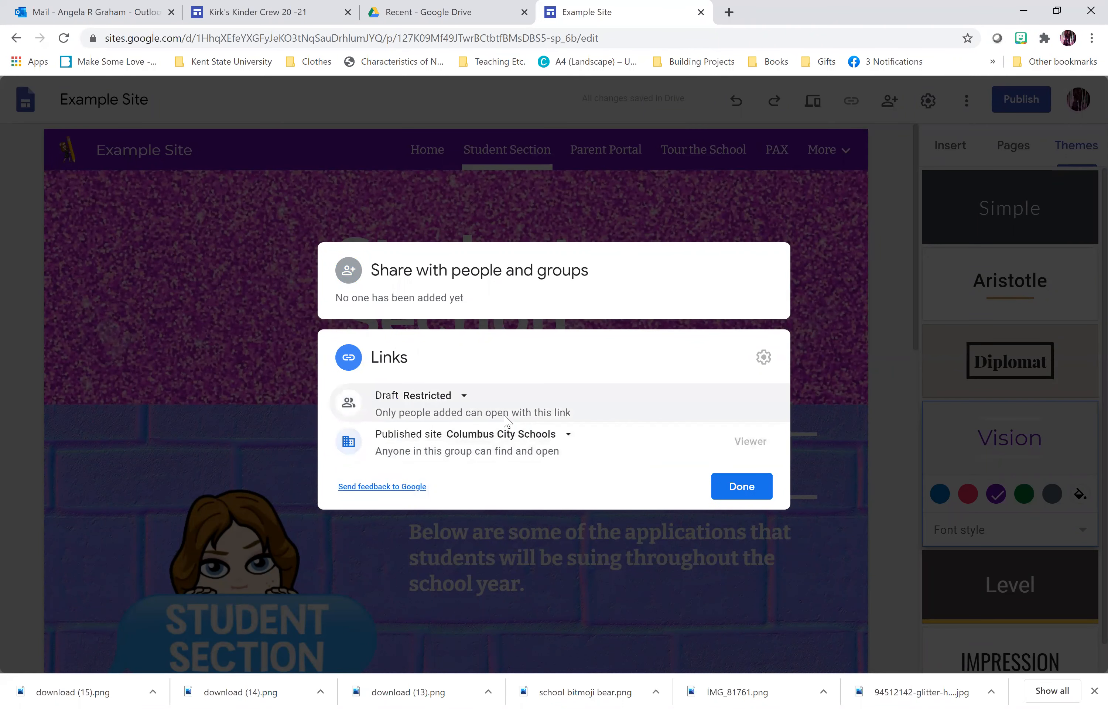
click(463, 397)
click(645, 443)
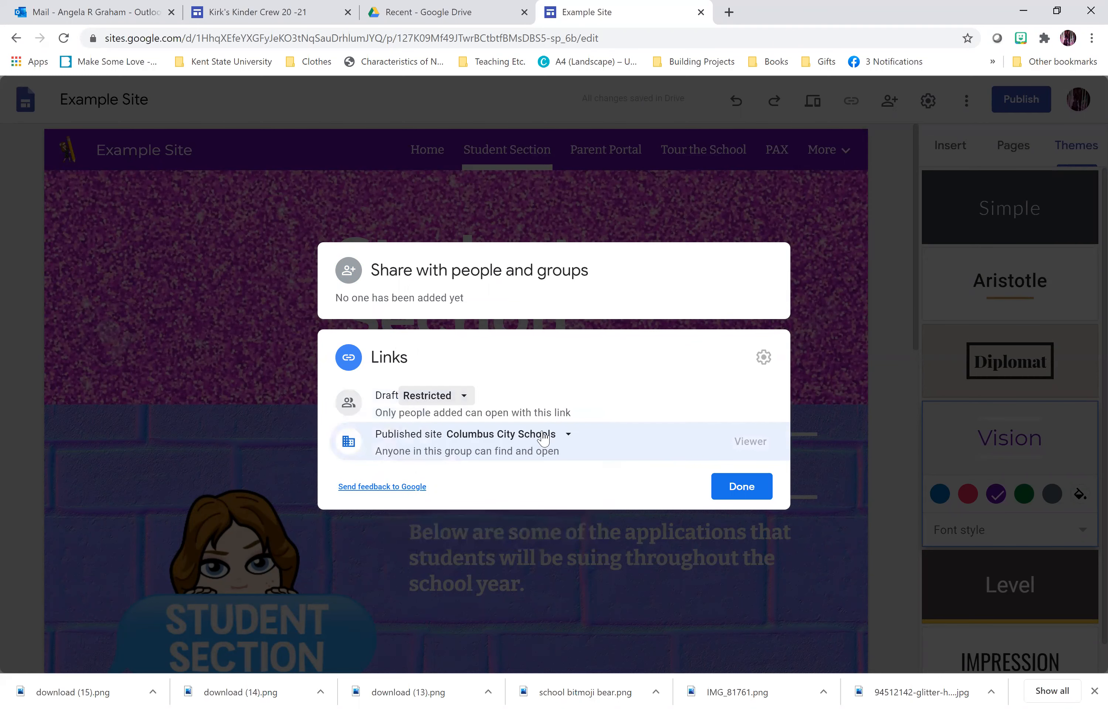
click(564, 437)
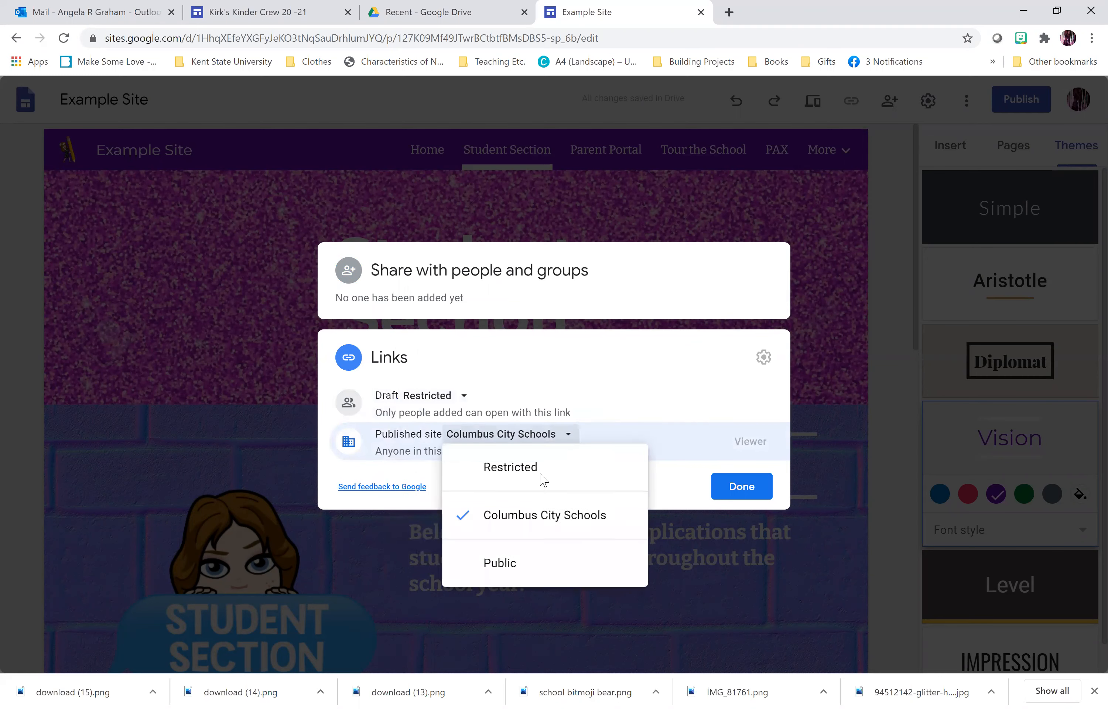
click(511, 578)
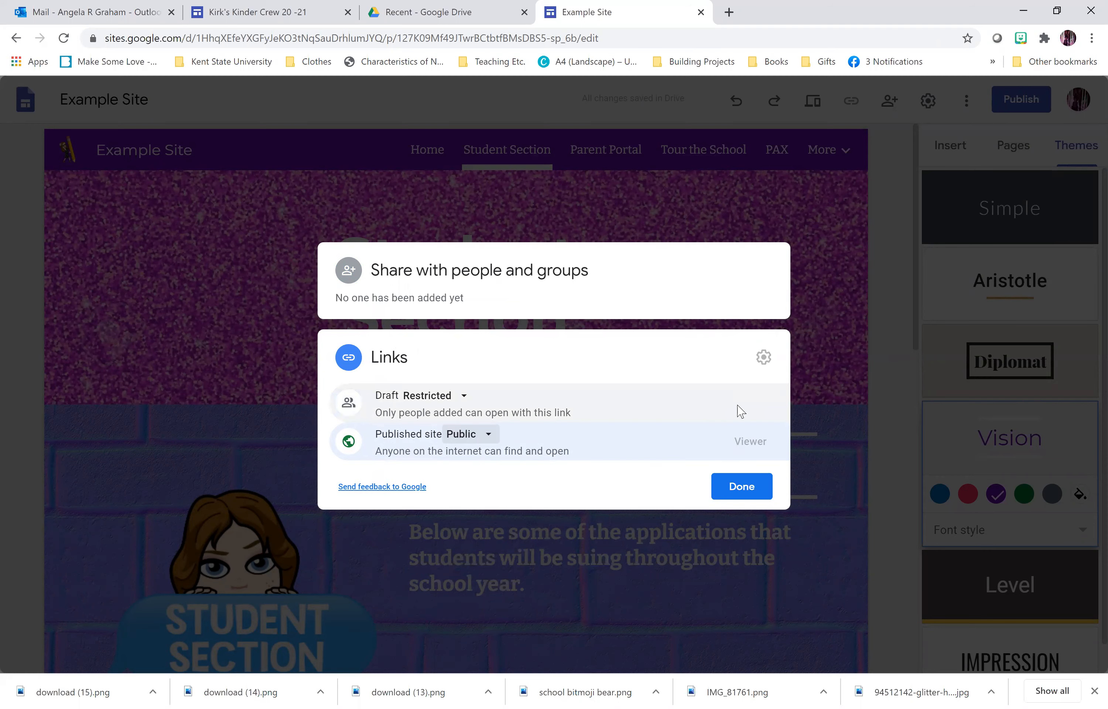
click(729, 489)
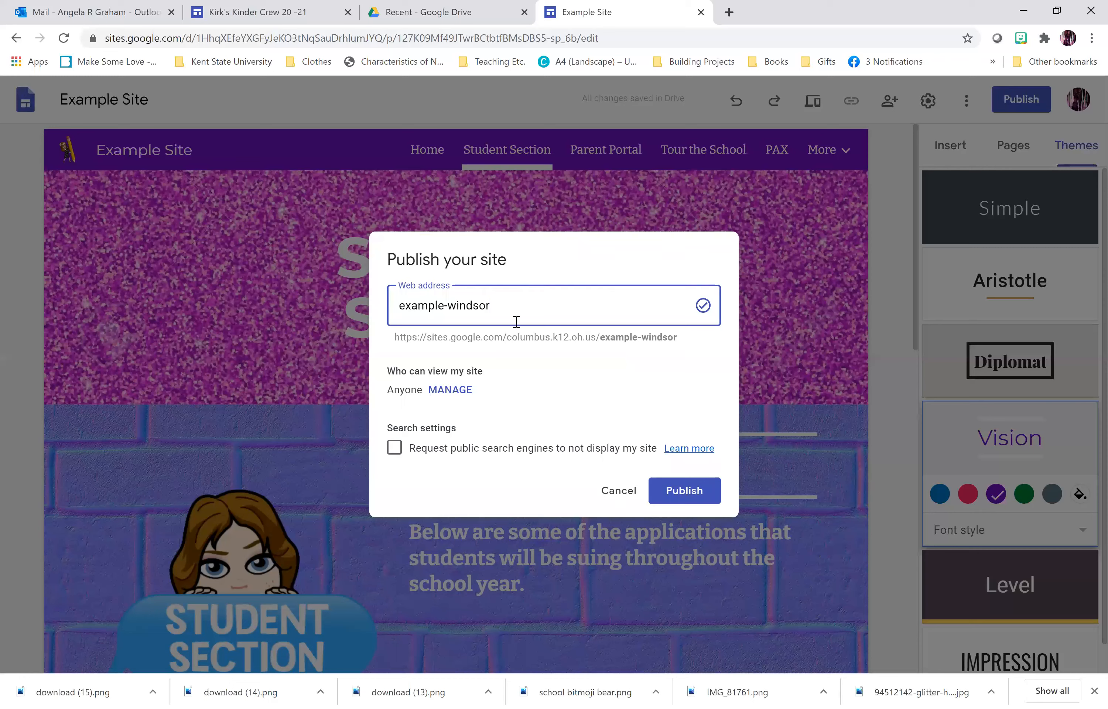
- Request that public search engines not display the site and publish it
click(394, 449)
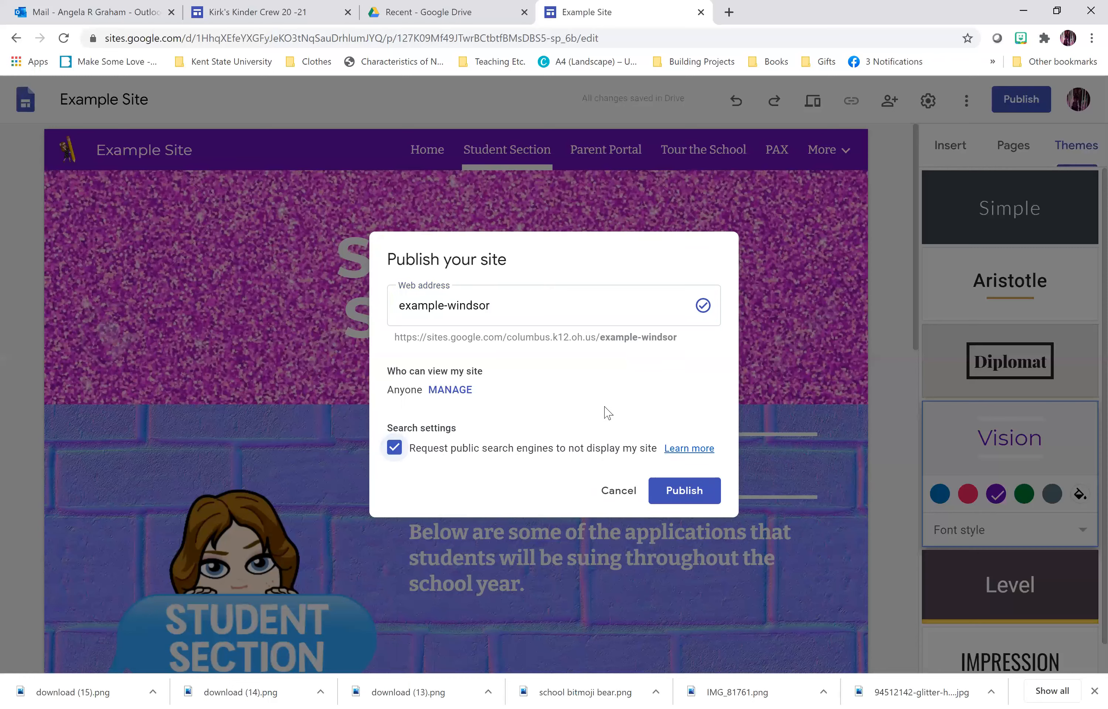
click(527, 308)
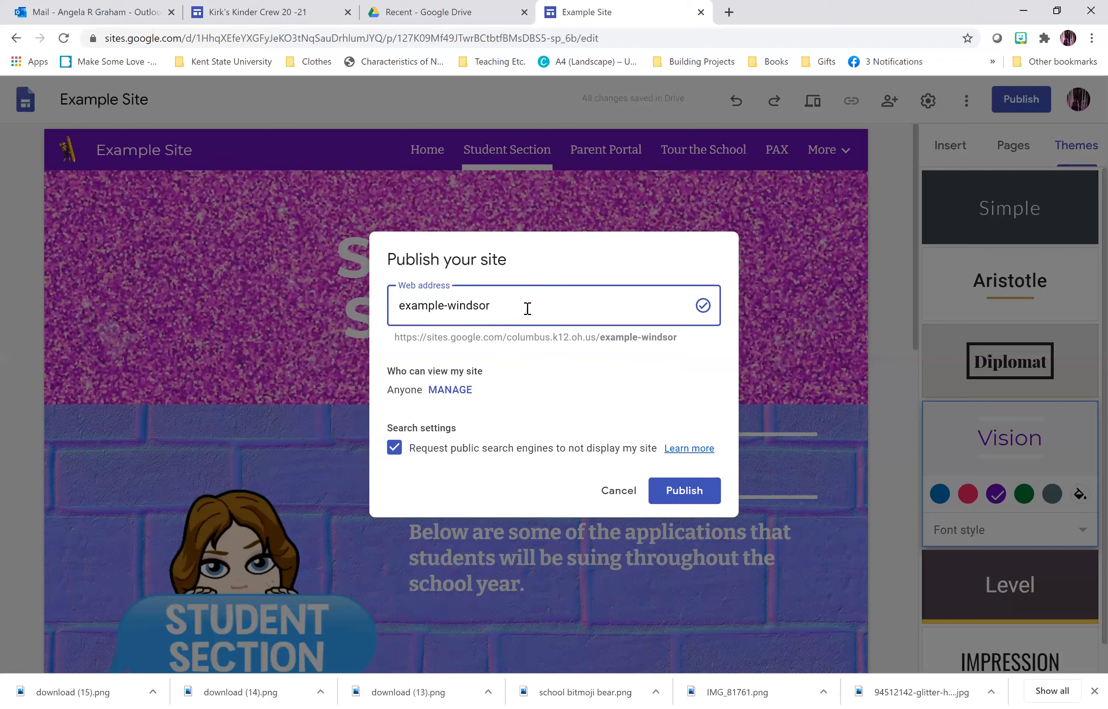
click(670, 488)
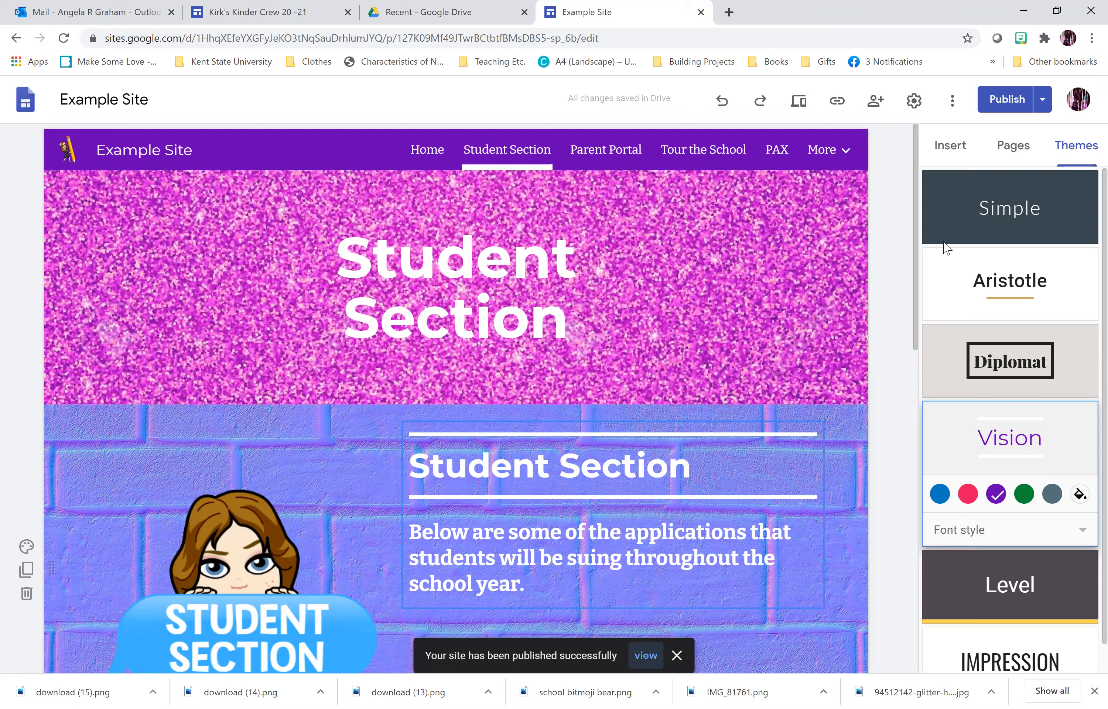
- View the published site and copy the web address of its Student Section page
click(1043, 103)
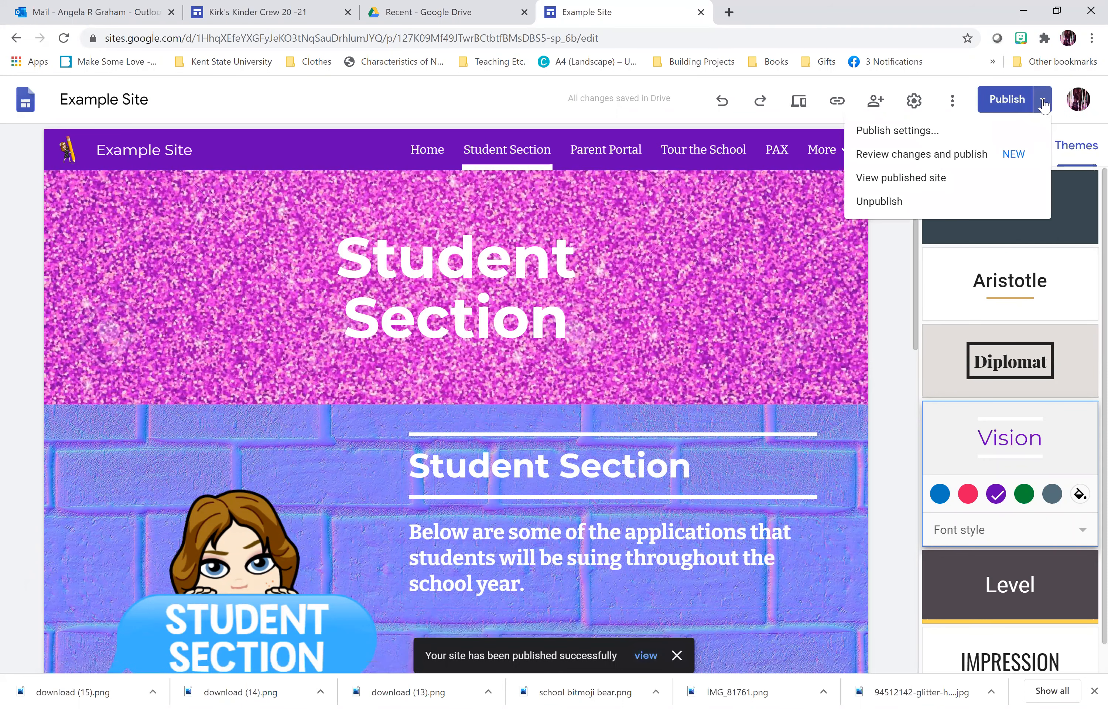
click(916, 181)
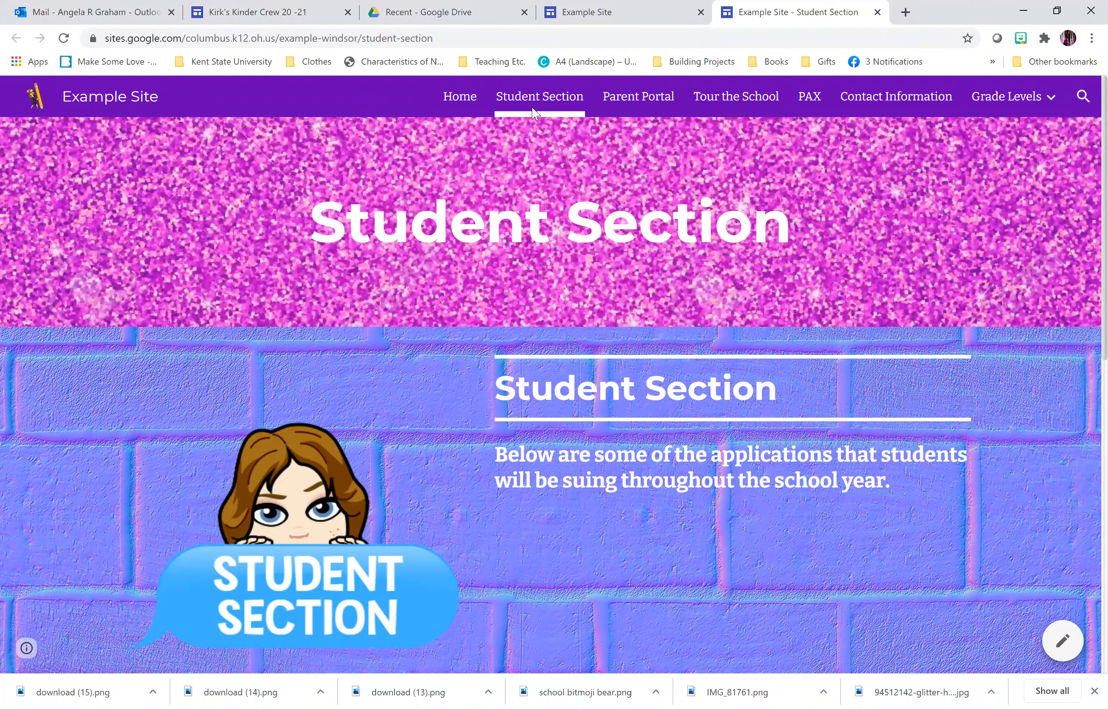
click(323, 42)
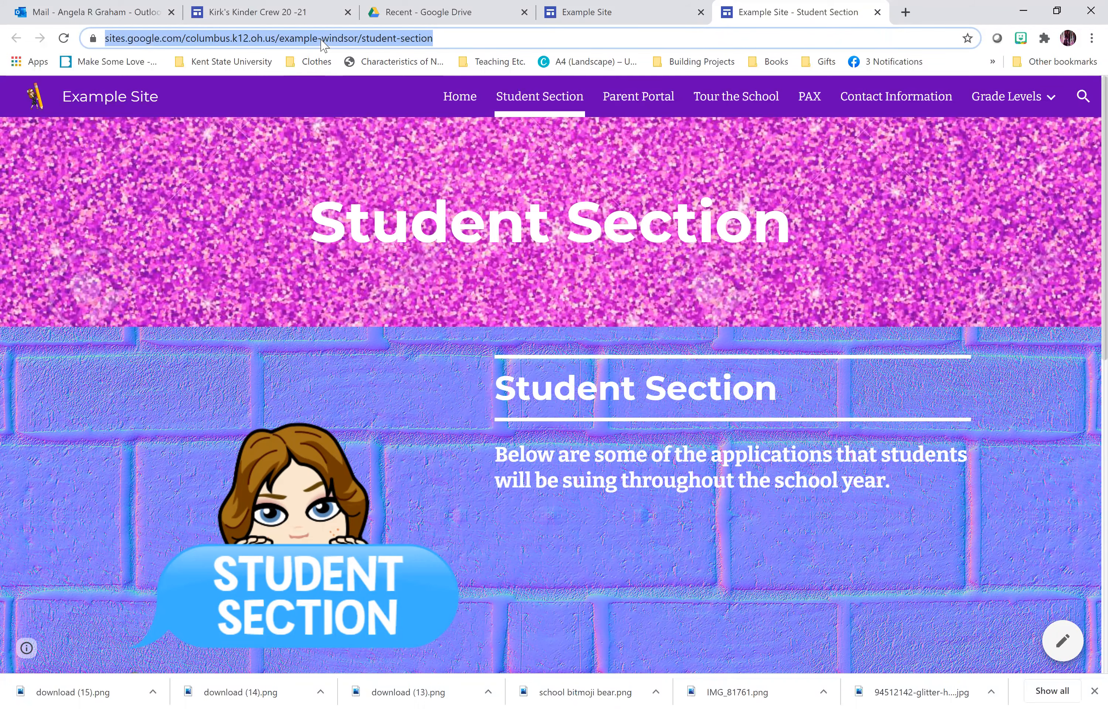
- Return to the site editor and link the Home page's Student Section image to the copied page address
click(595, 18)
mouse_move(418, 383)
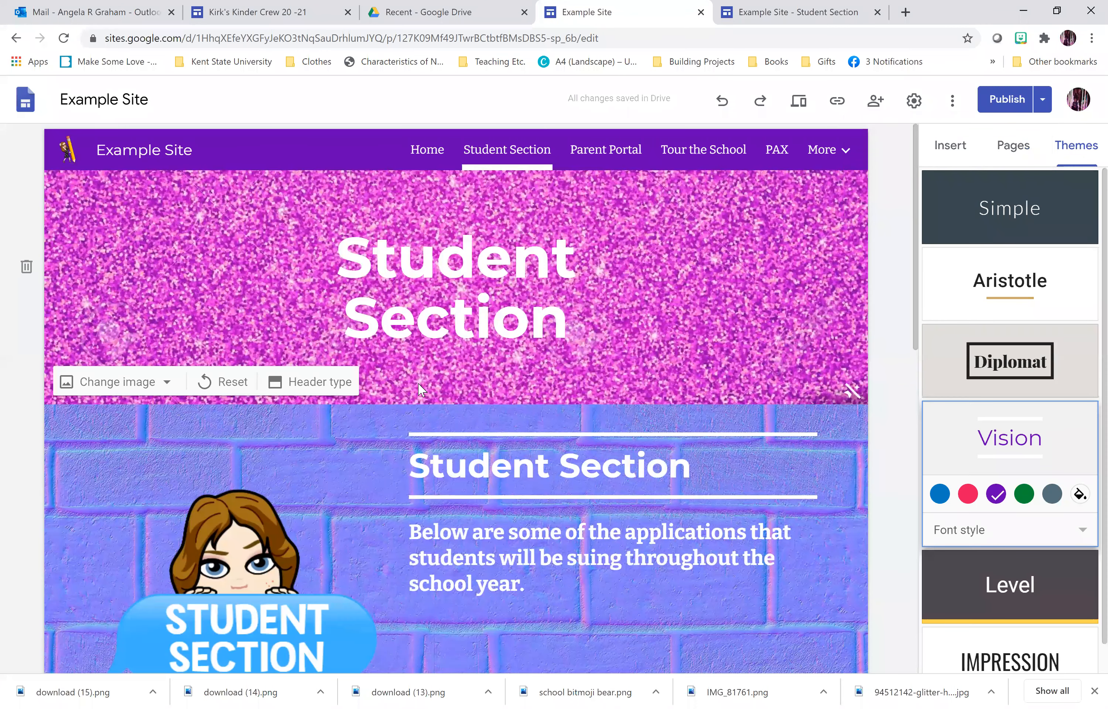
scroll(418, 382, down, 3)
scroll(418, 383, up, 3)
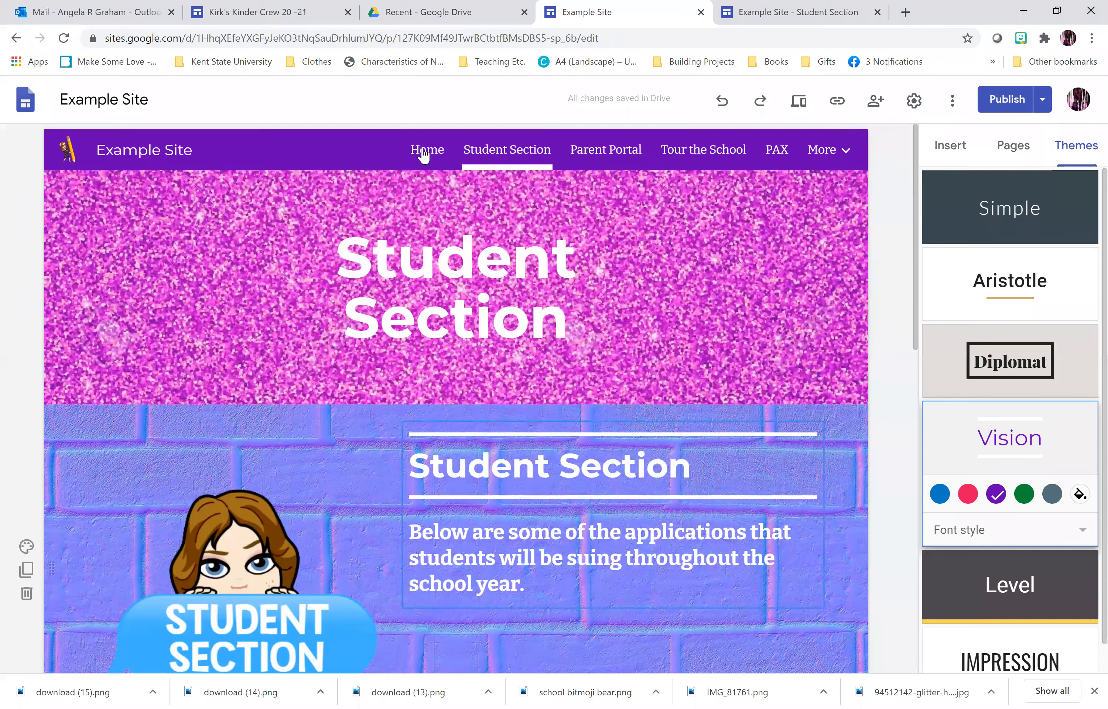
click(424, 153)
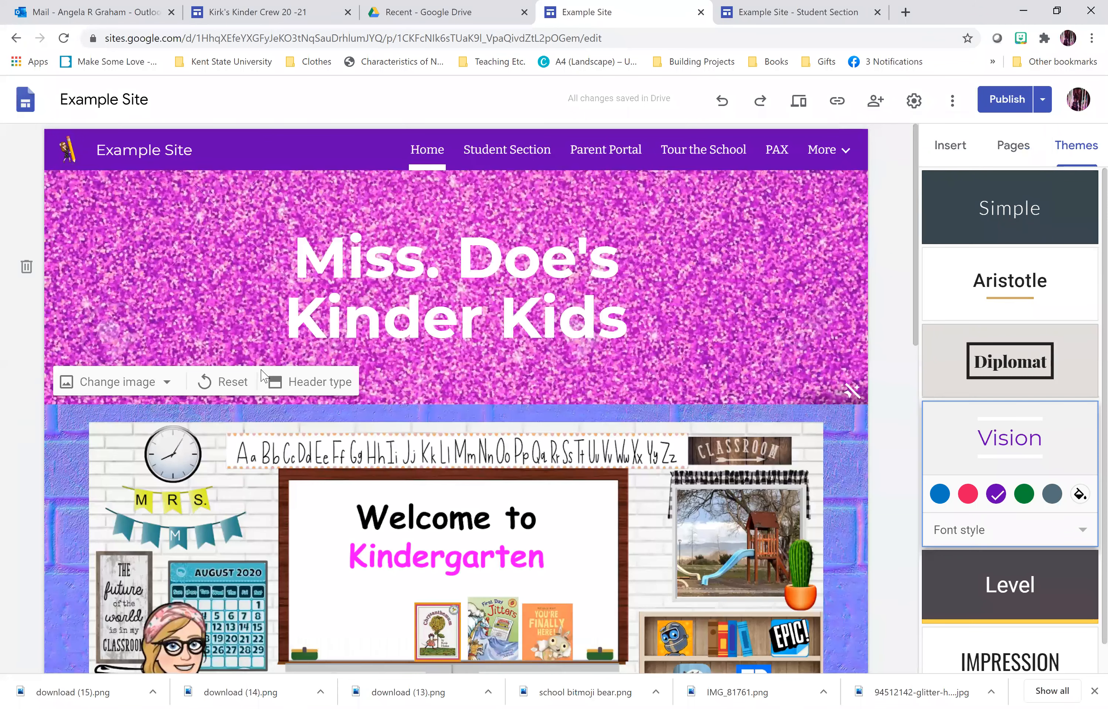
scroll(348, 569, down, 15)
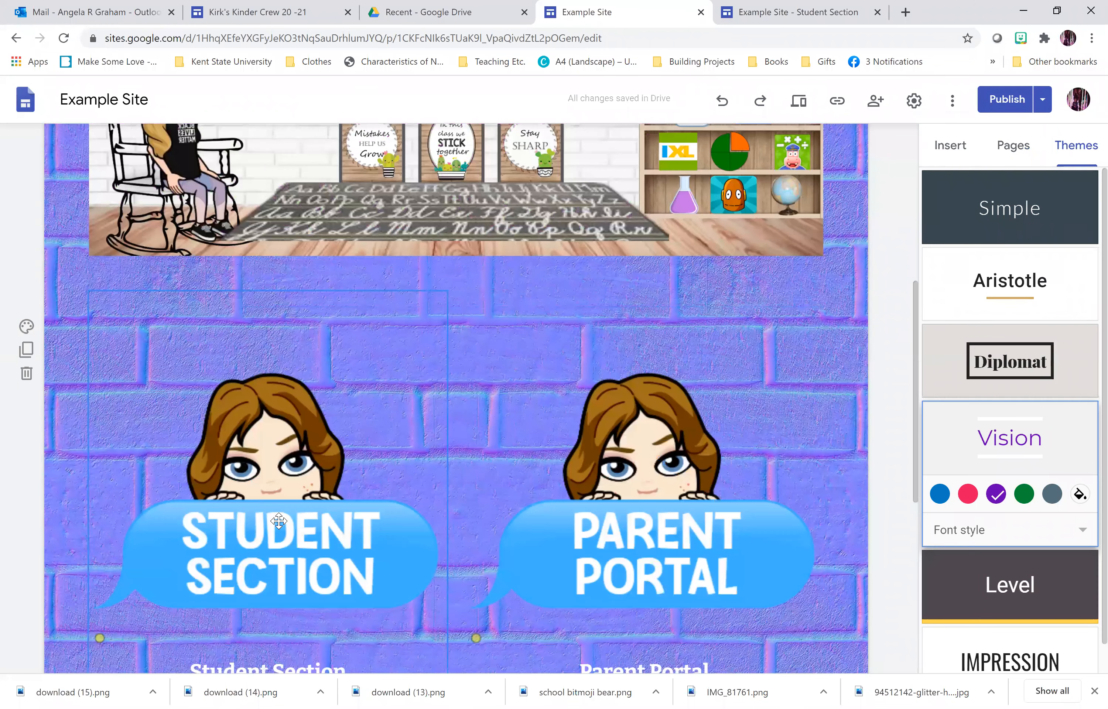
click(279, 522)
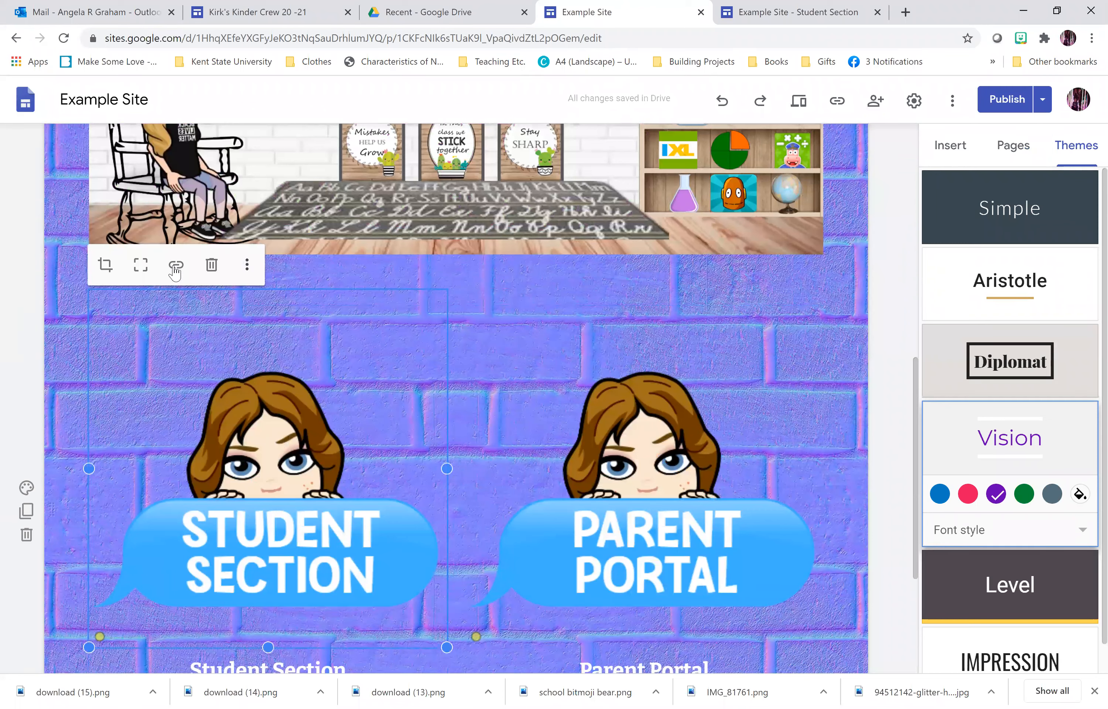
click(176, 265)
key(ctrl+v)
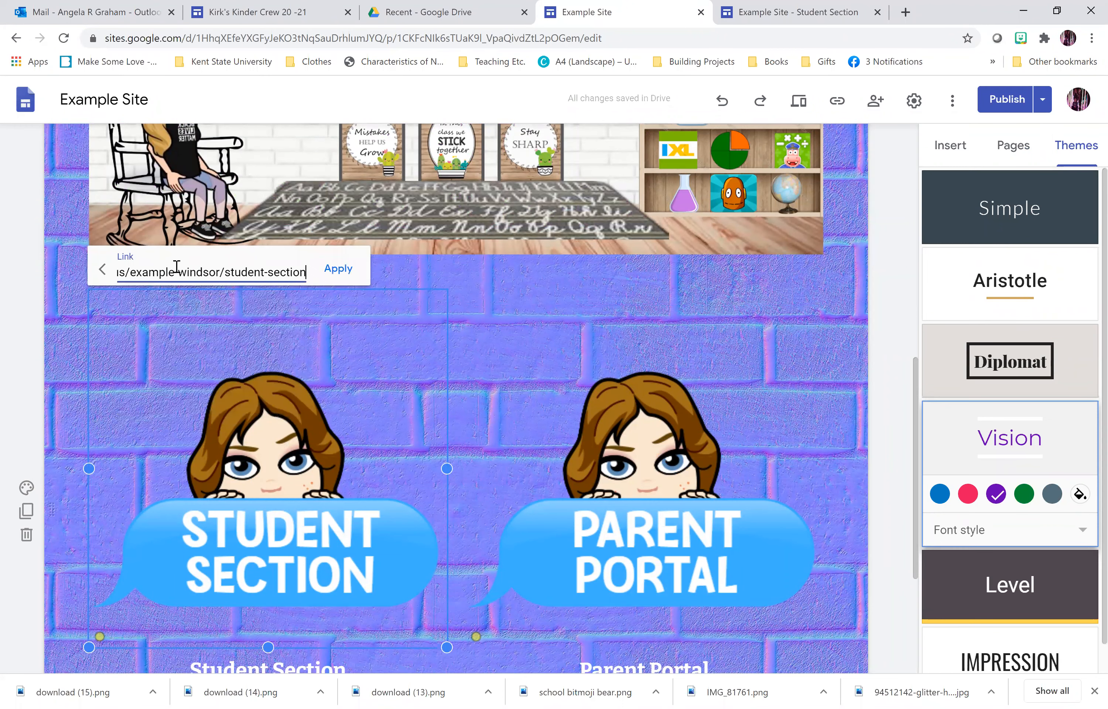
click(338, 269)
- Switch to the published site, go to its Parent Portal page and copy that page's web address
key(ctrl+Tab)
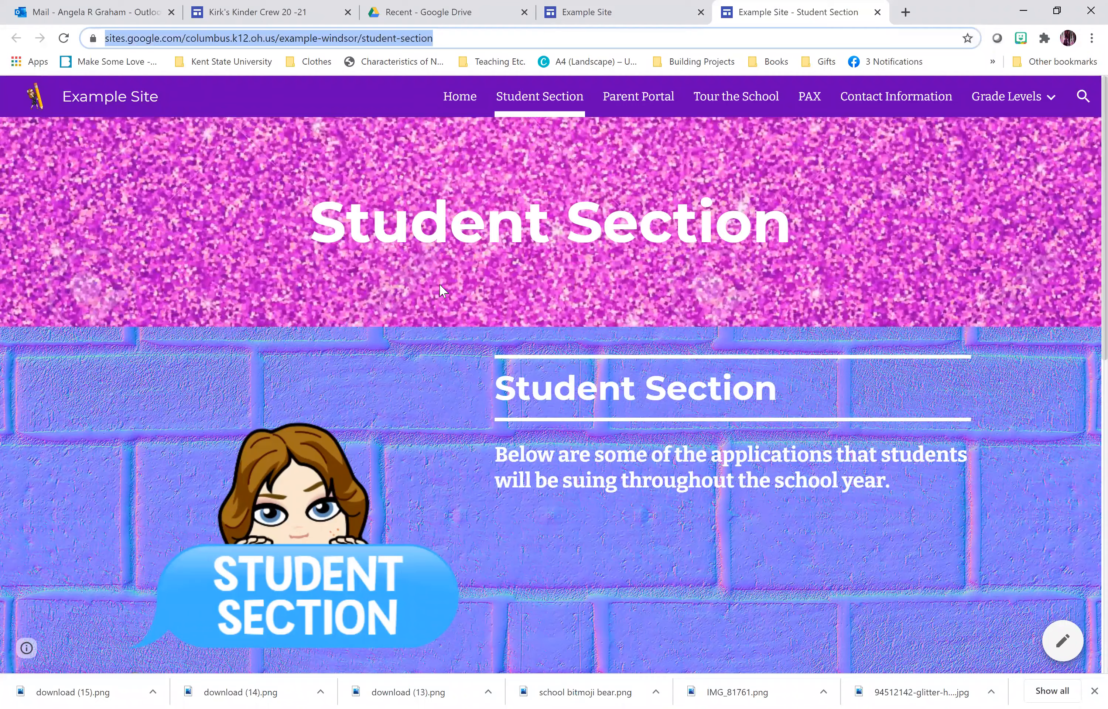
click(656, 100)
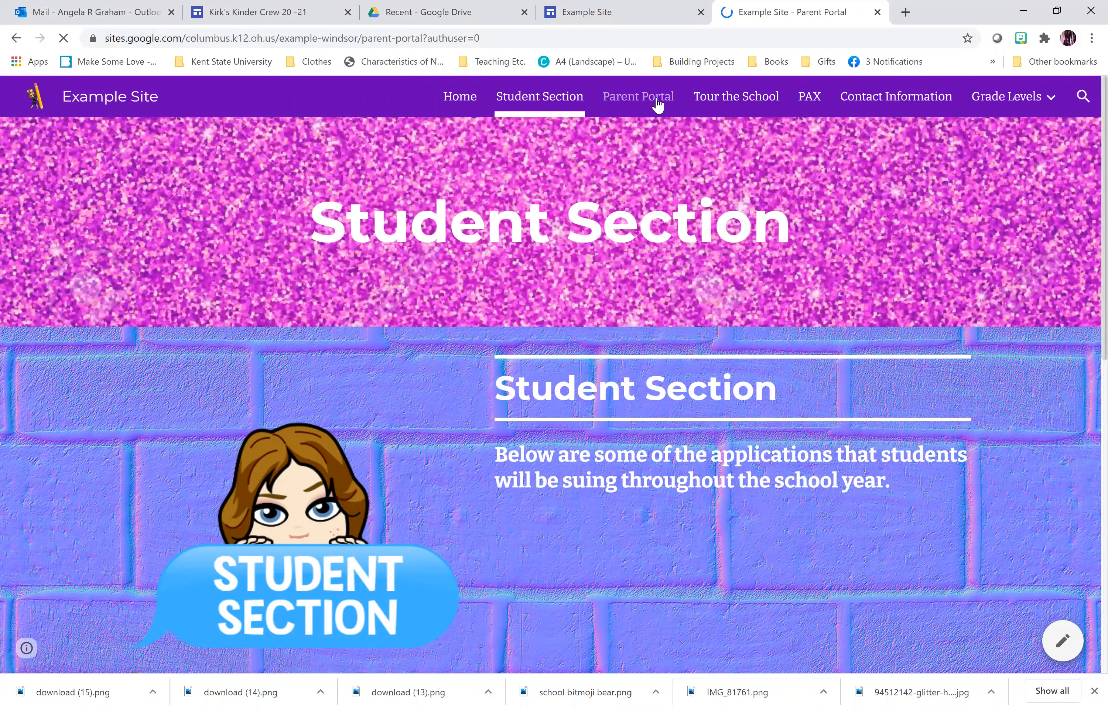
click(317, 42)
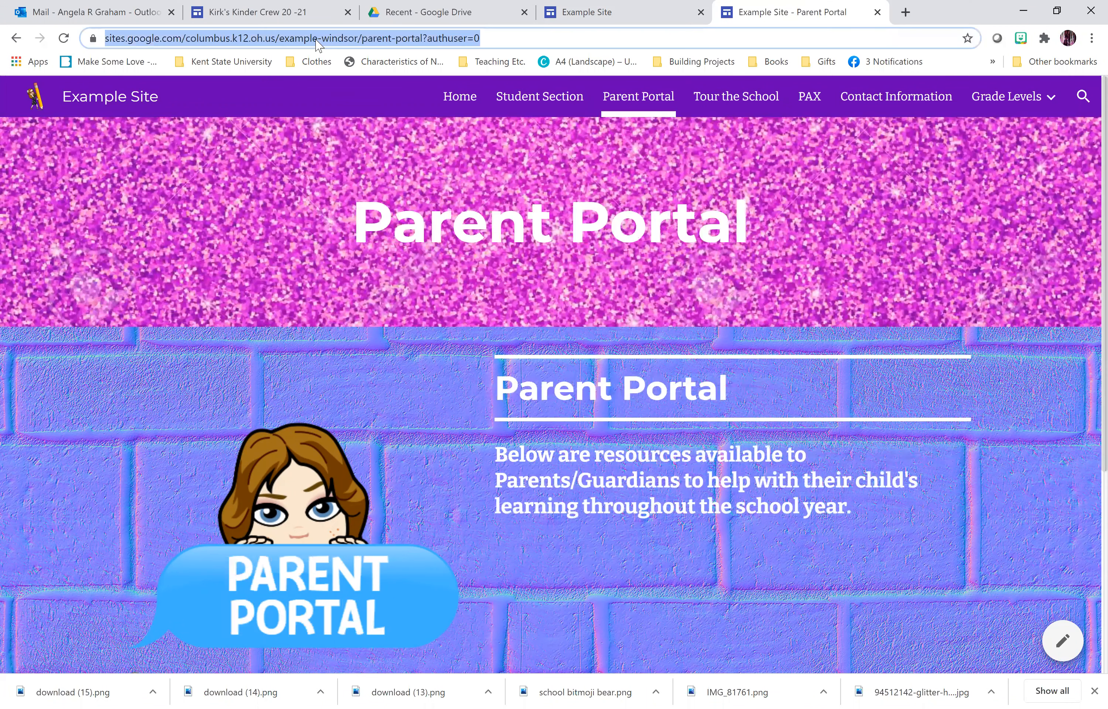
- Return to the site editor and link the Home page's Parent Portal image to the copied Parent Portal address
click(586, 16)
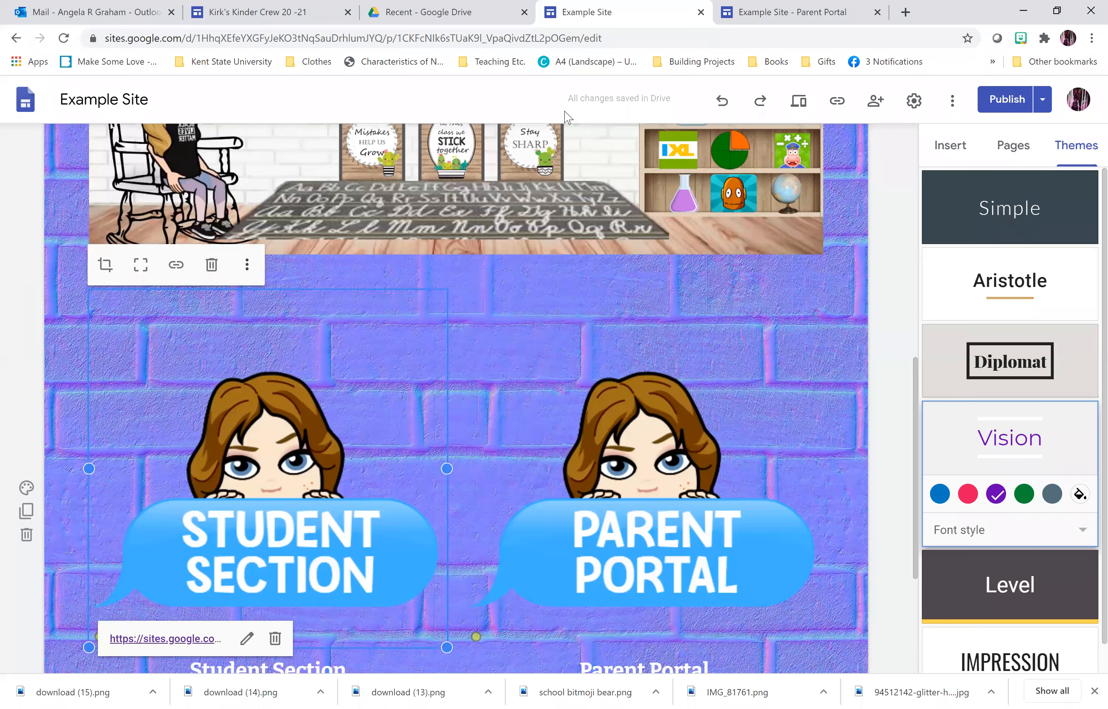
click(632, 496)
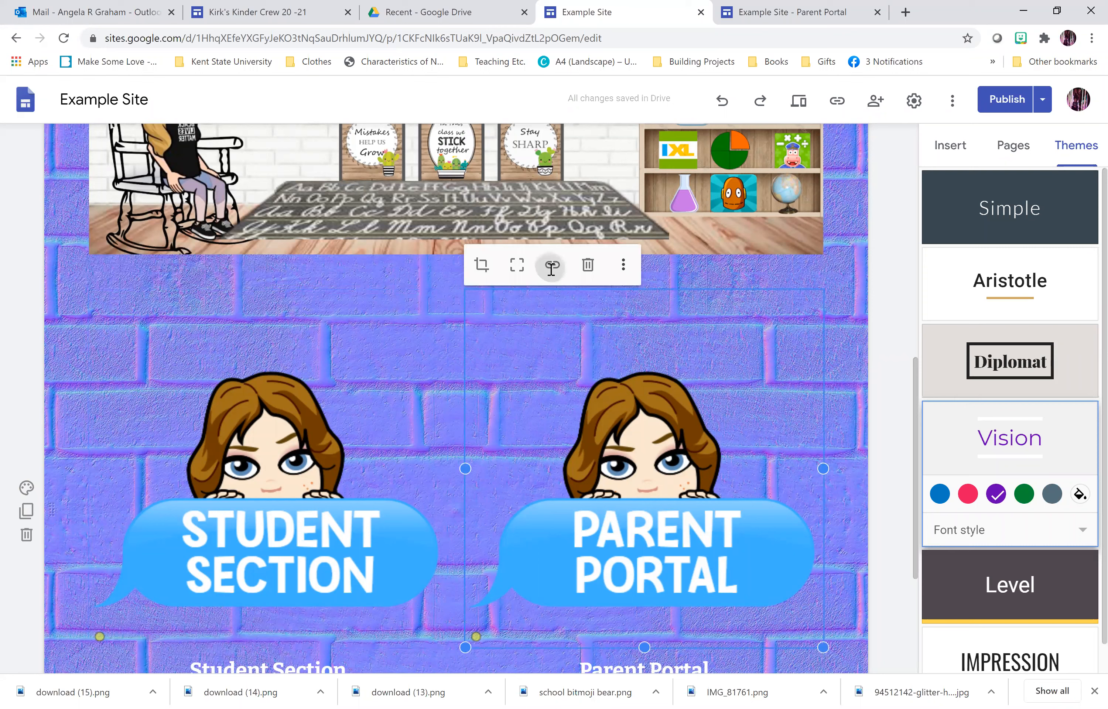
click(551, 267)
text(https://sites.google.com/view/example-site/parent-portal?authuser=0)
click(724, 272)
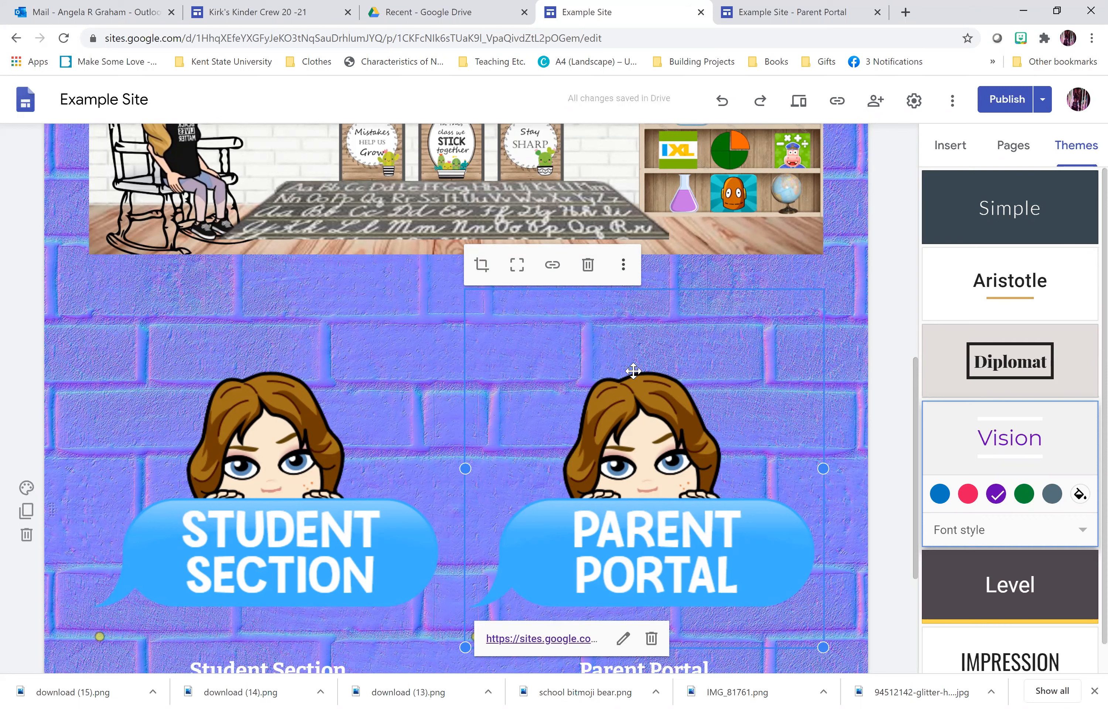
scroll(633, 371, up, 10)
scroll(393, 549, down, 5)
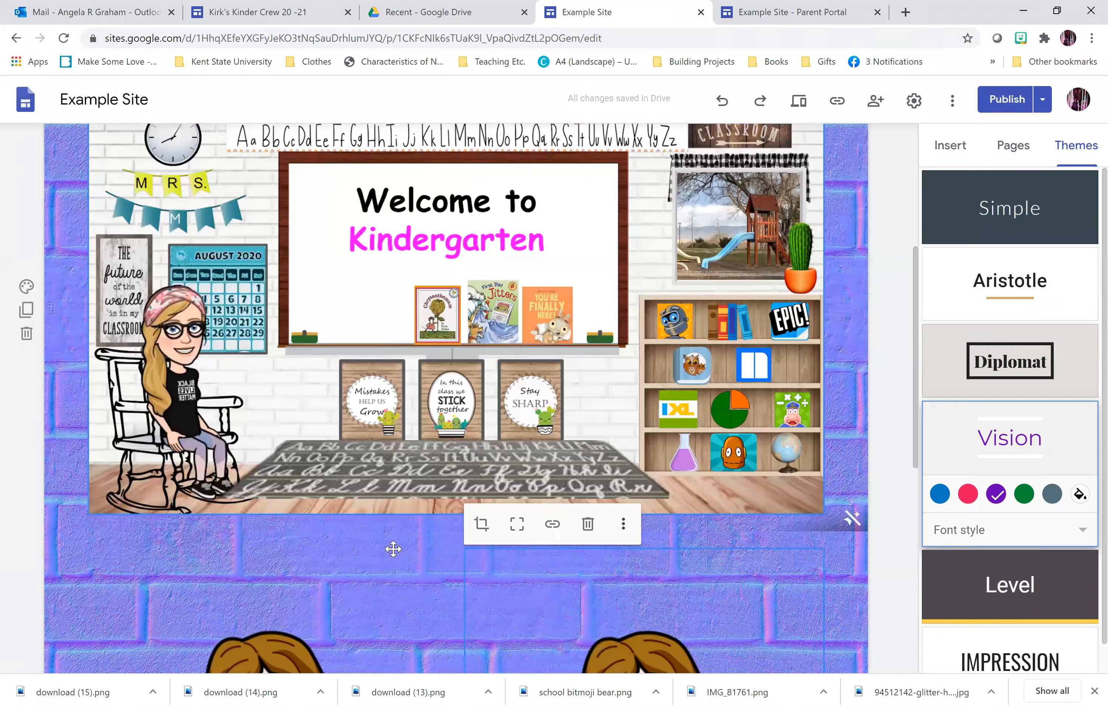
scroll(394, 549, down, 7)
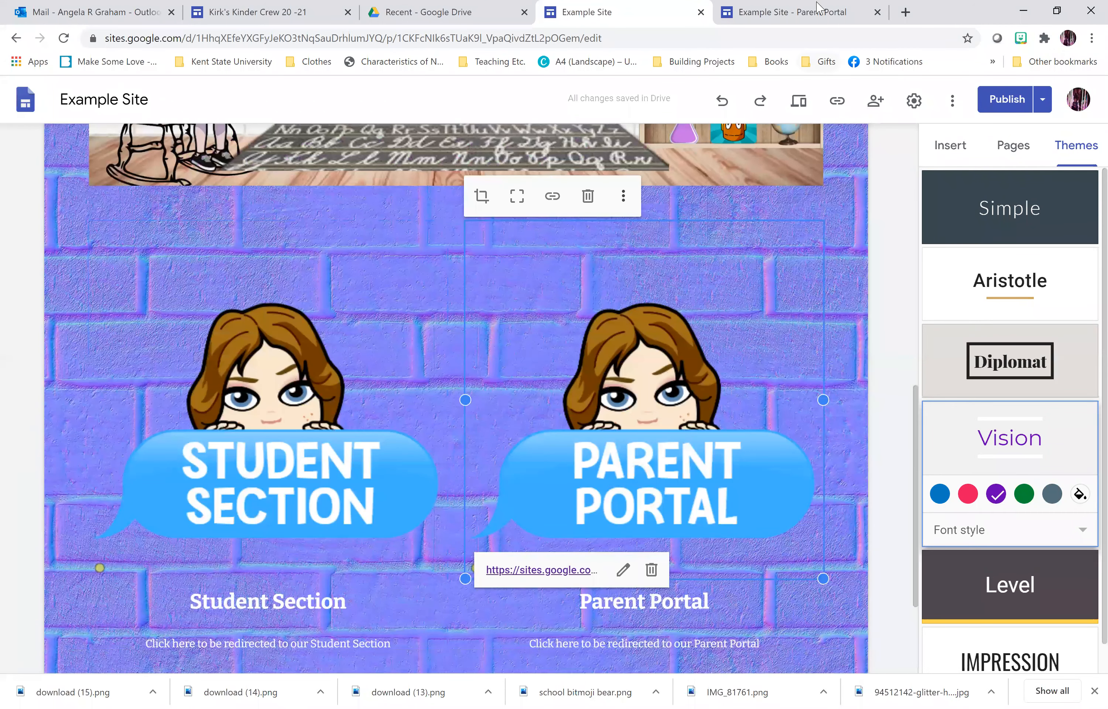
click(818, 7)
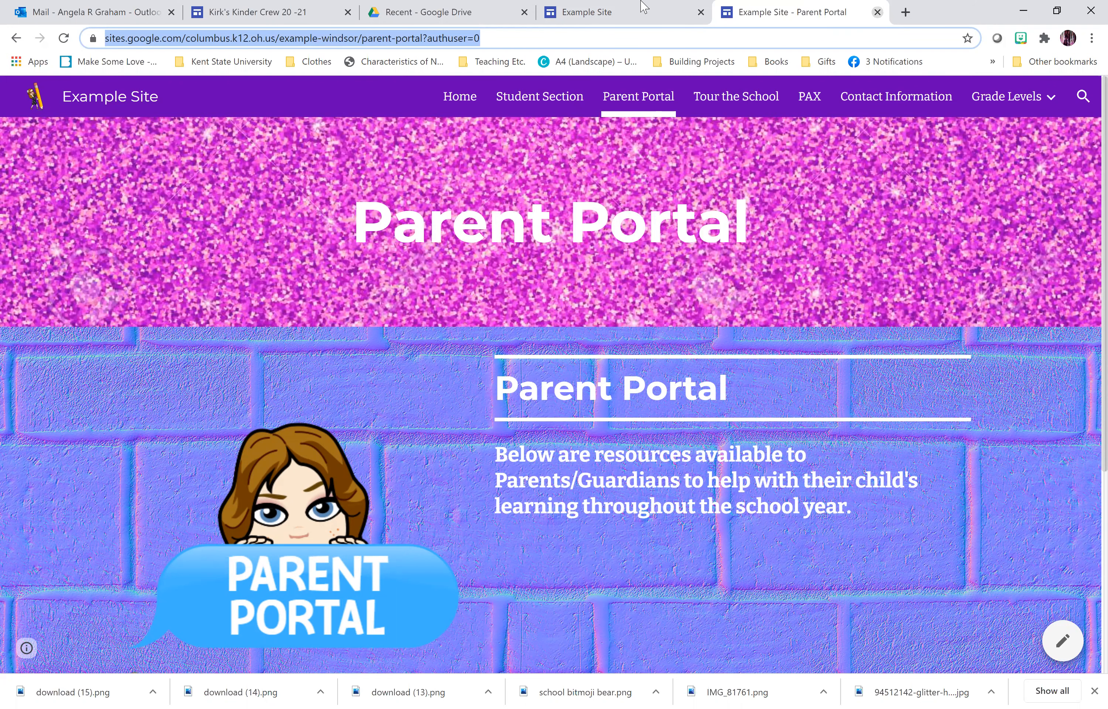
click(624, 14)
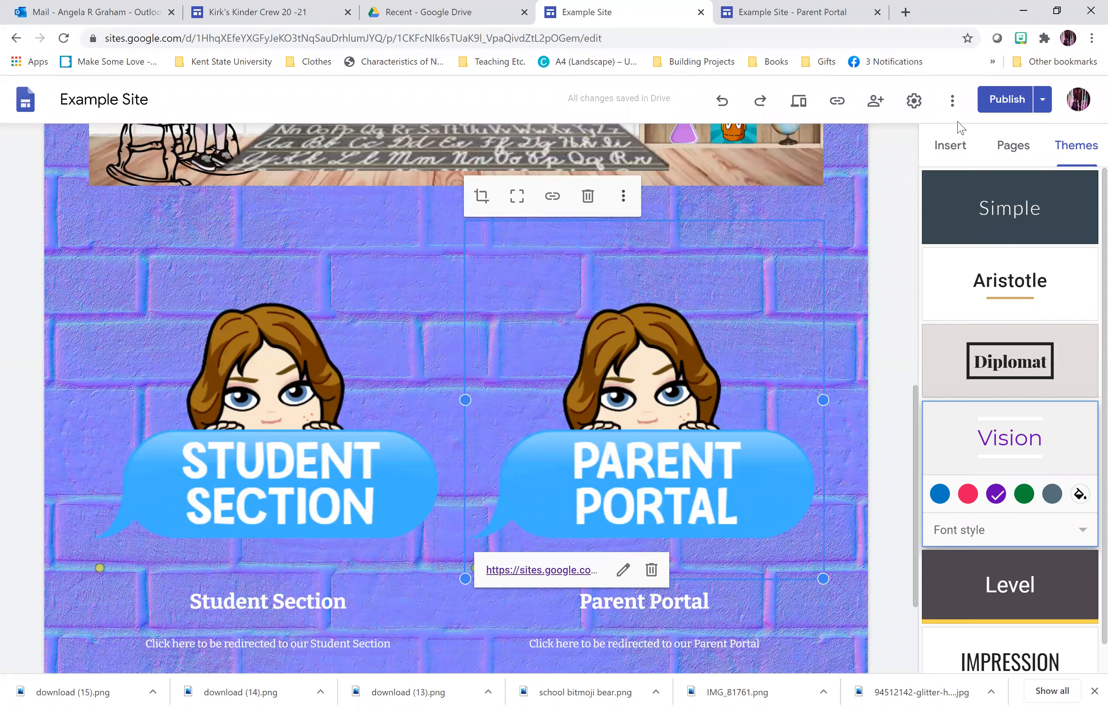
- Open the publishing options for the edited site
click(1043, 107)
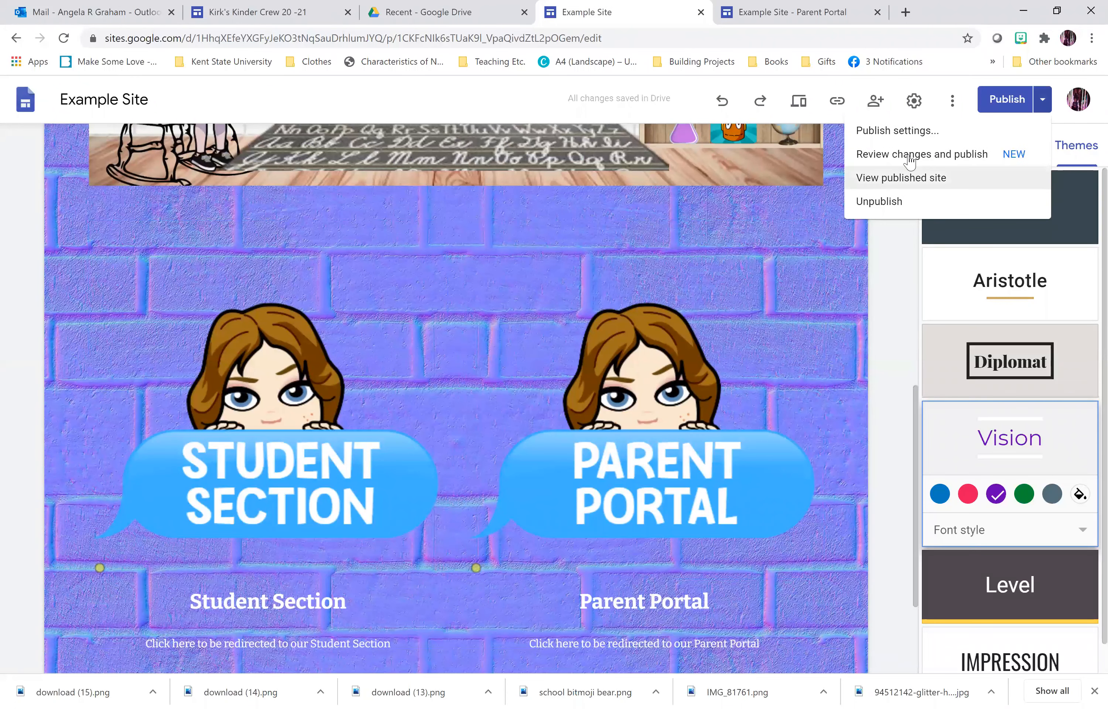